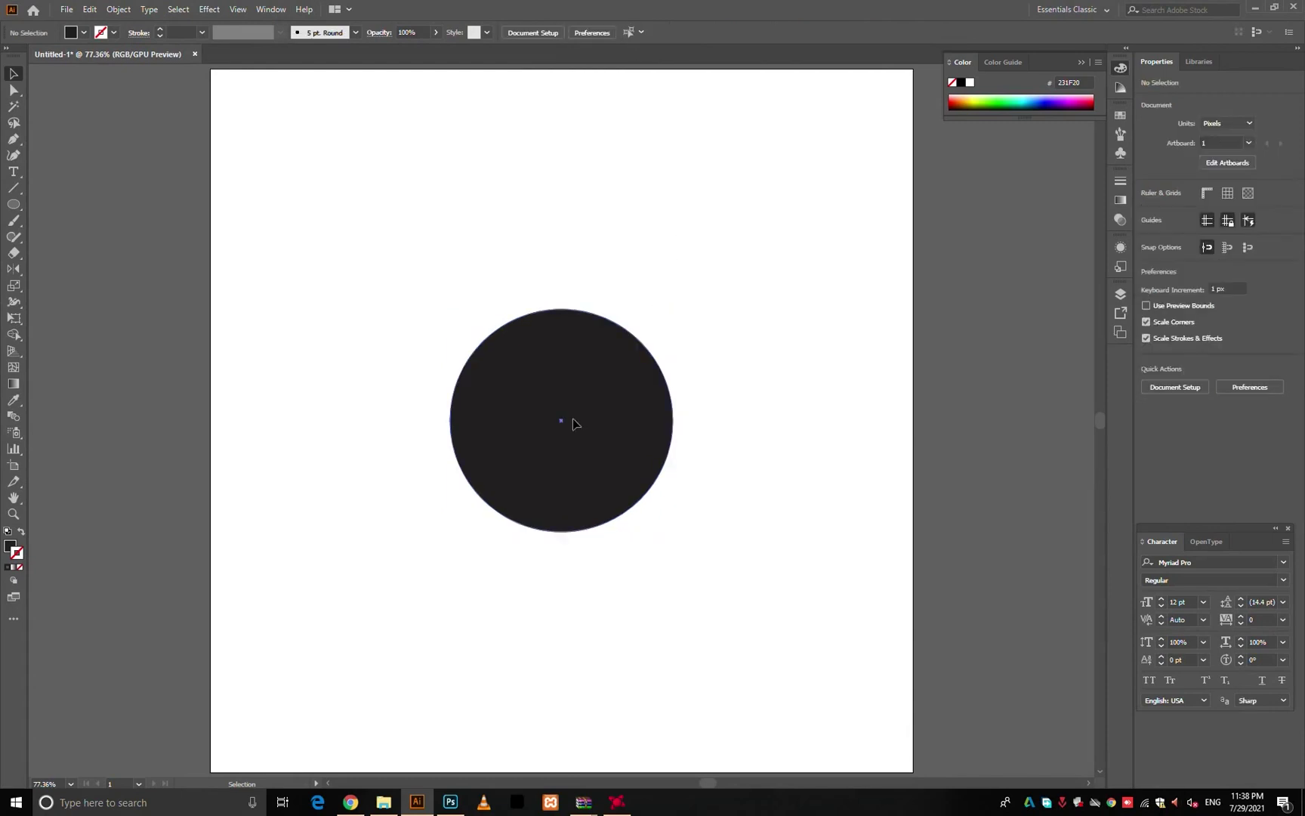
- Lengthen the upper and lower handles of the black circle's left anchor point to make that side fuller
key(ctrl+space)
drag(599, 430, 607, 430)
scroll(608, 430, up, 2)
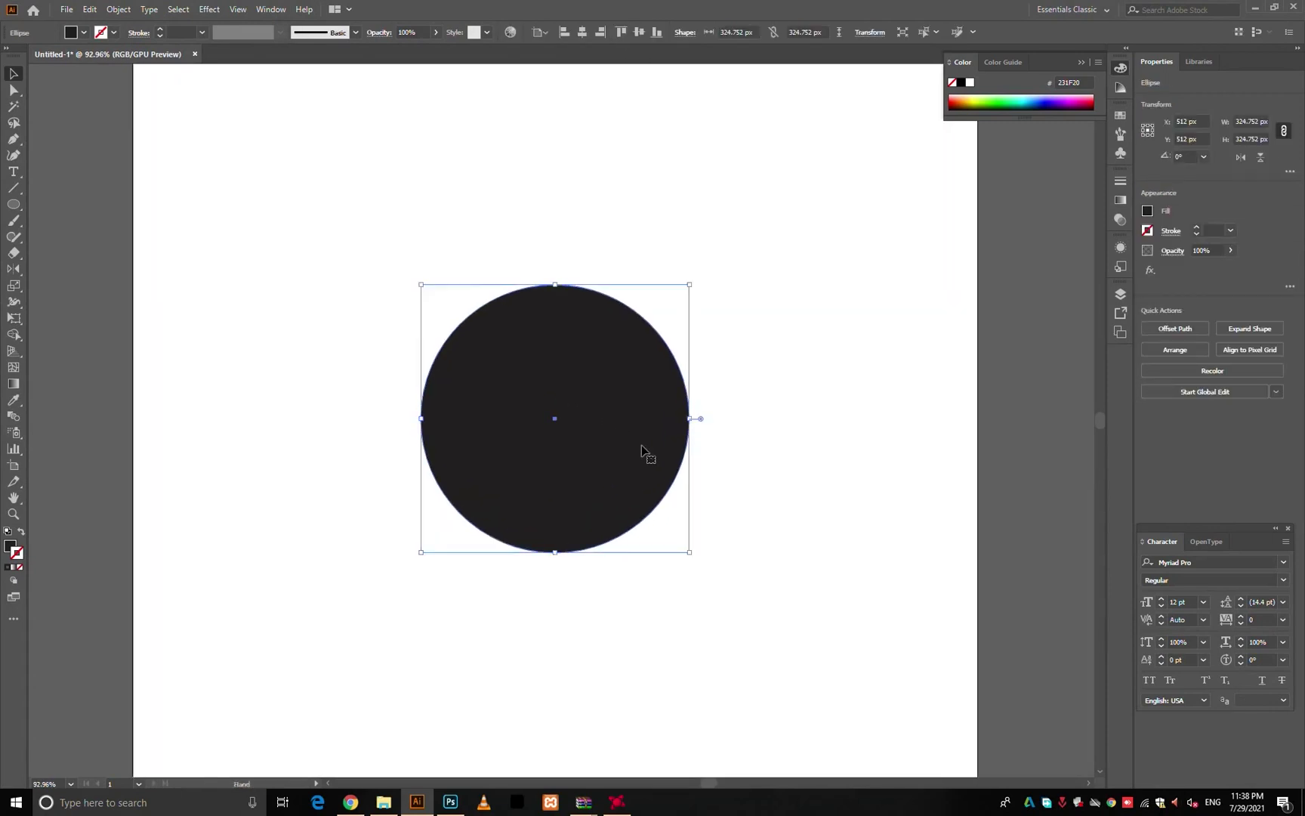
key(a)
drag(360, 339, 396, 440)
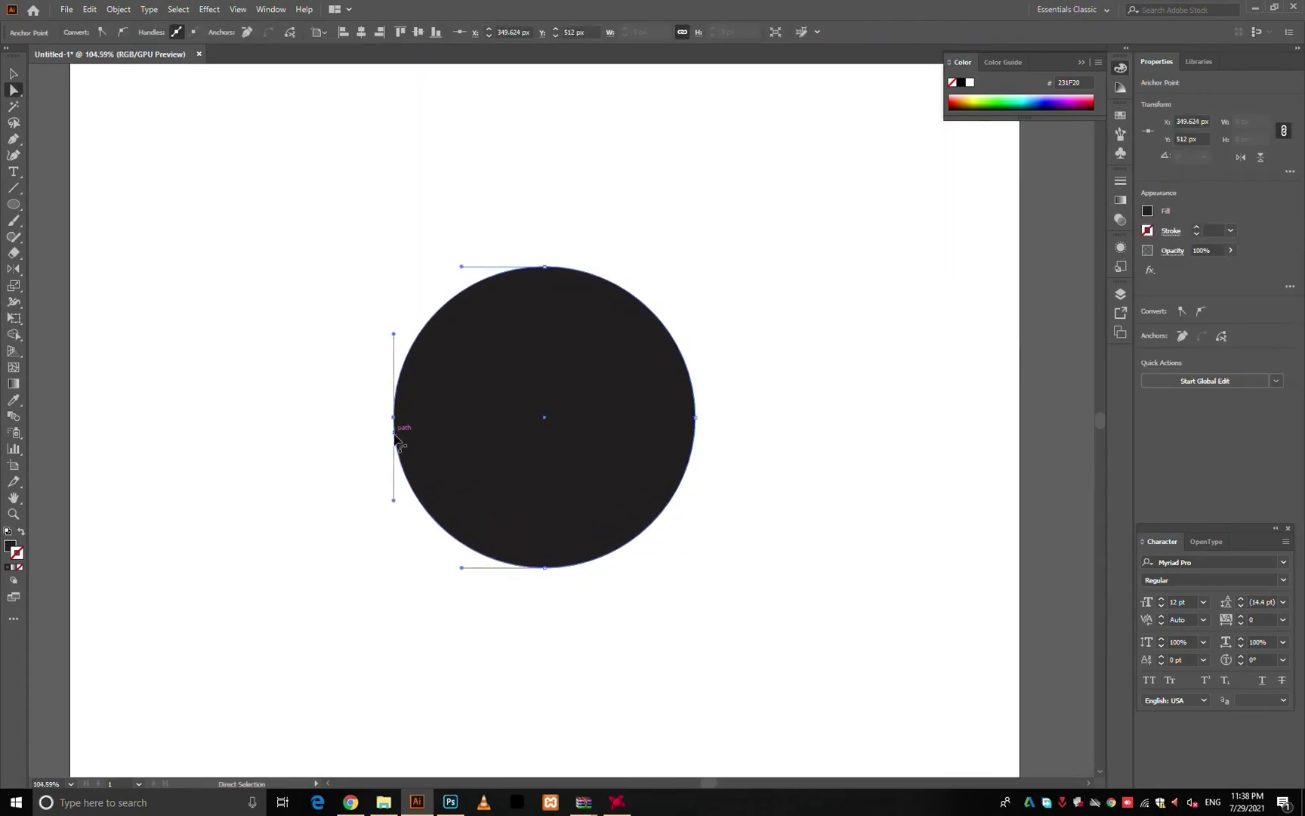
drag(392, 500, 394, 518)
drag(393, 334, 393, 312)
- Lower the circle's top anchor point by about 20 px to flatten the upper curve
drag(582, 243, 533, 297)
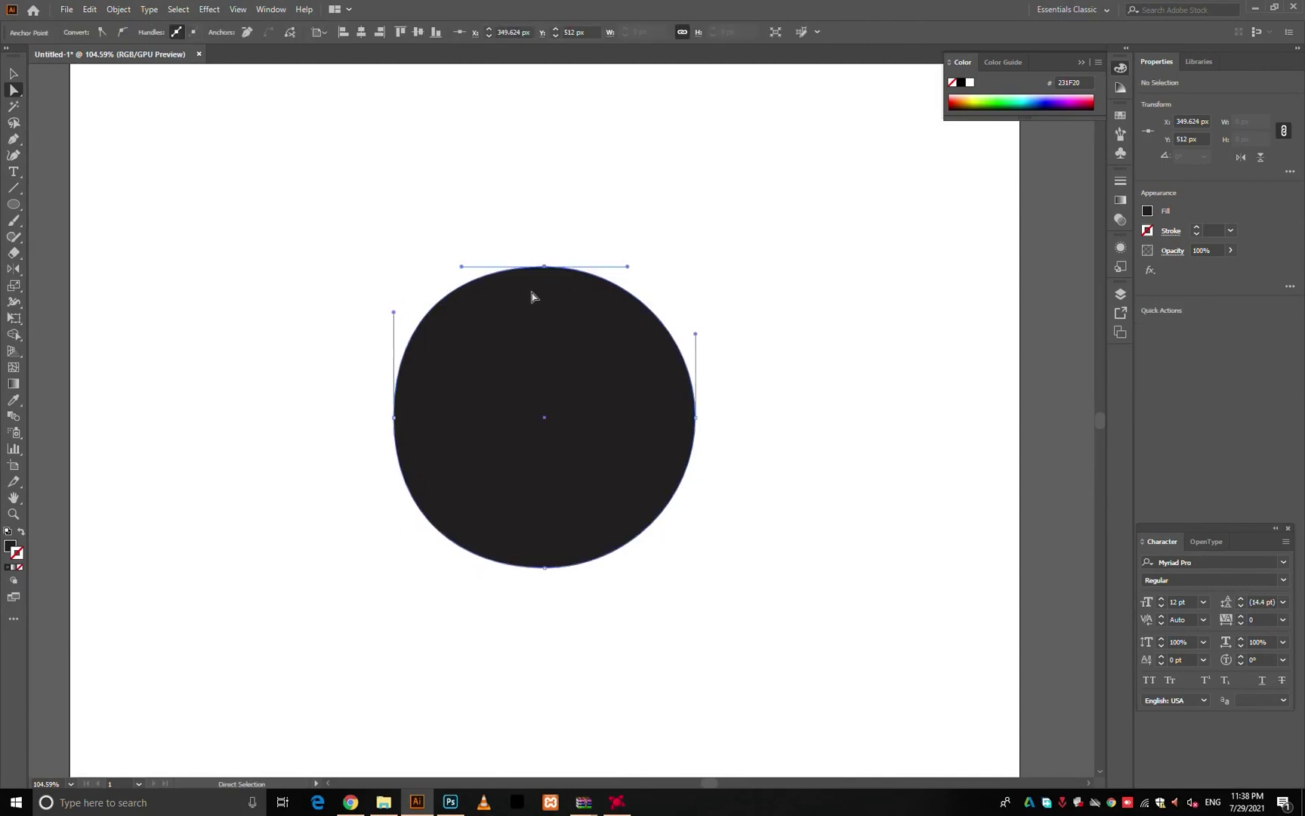
key(Down)
key(Down)
key(Down)
key(Down)
key(Down)
key(Down)
key(Down)
key(Down)
key(Down)
key(Down)
key(Down)
key(Down)
key(Down)
key(Down)
key(Down)
key(Down)
key(Down)
key(Down)
key(Down)
key(Down)
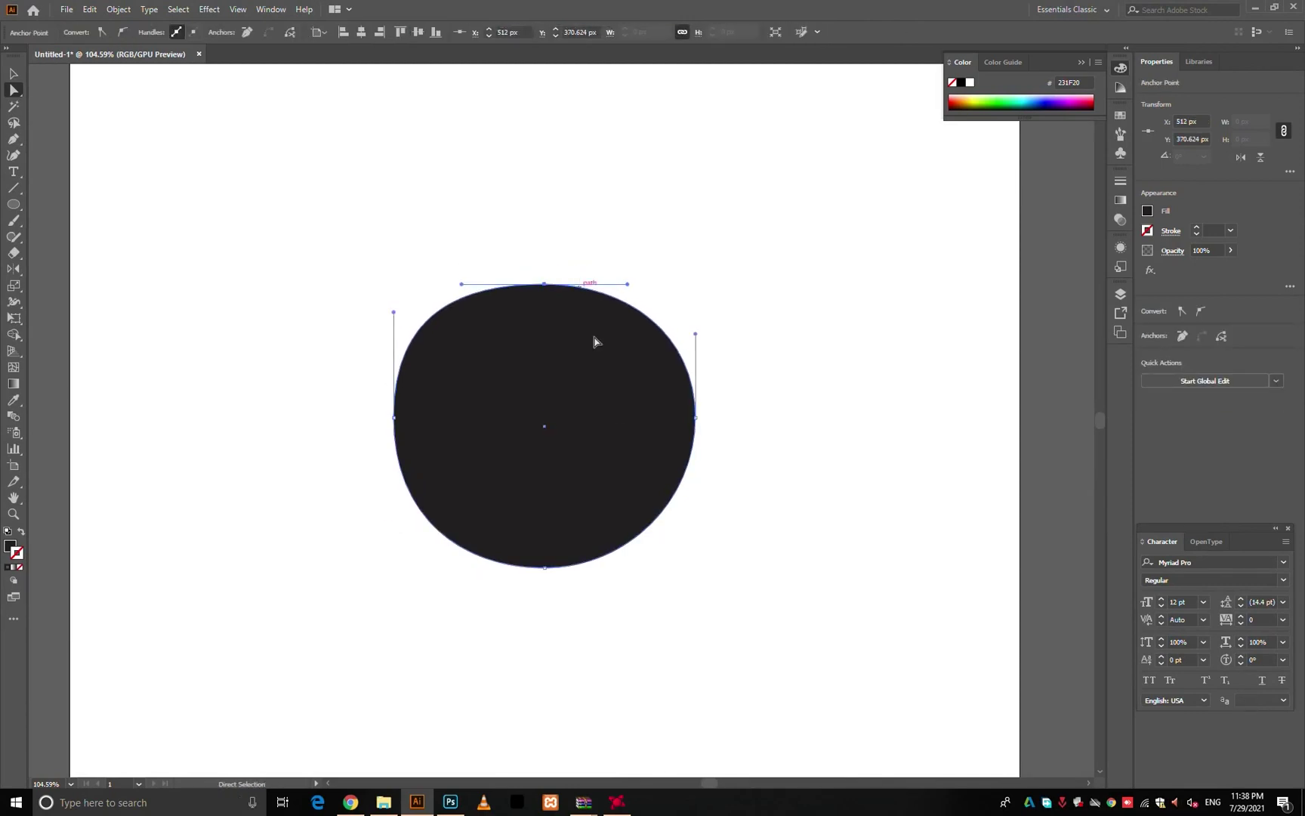
- Raise the shape's bottom anchor point slightly and move its top anchor point up to about Y 363.6 px
click(545, 567)
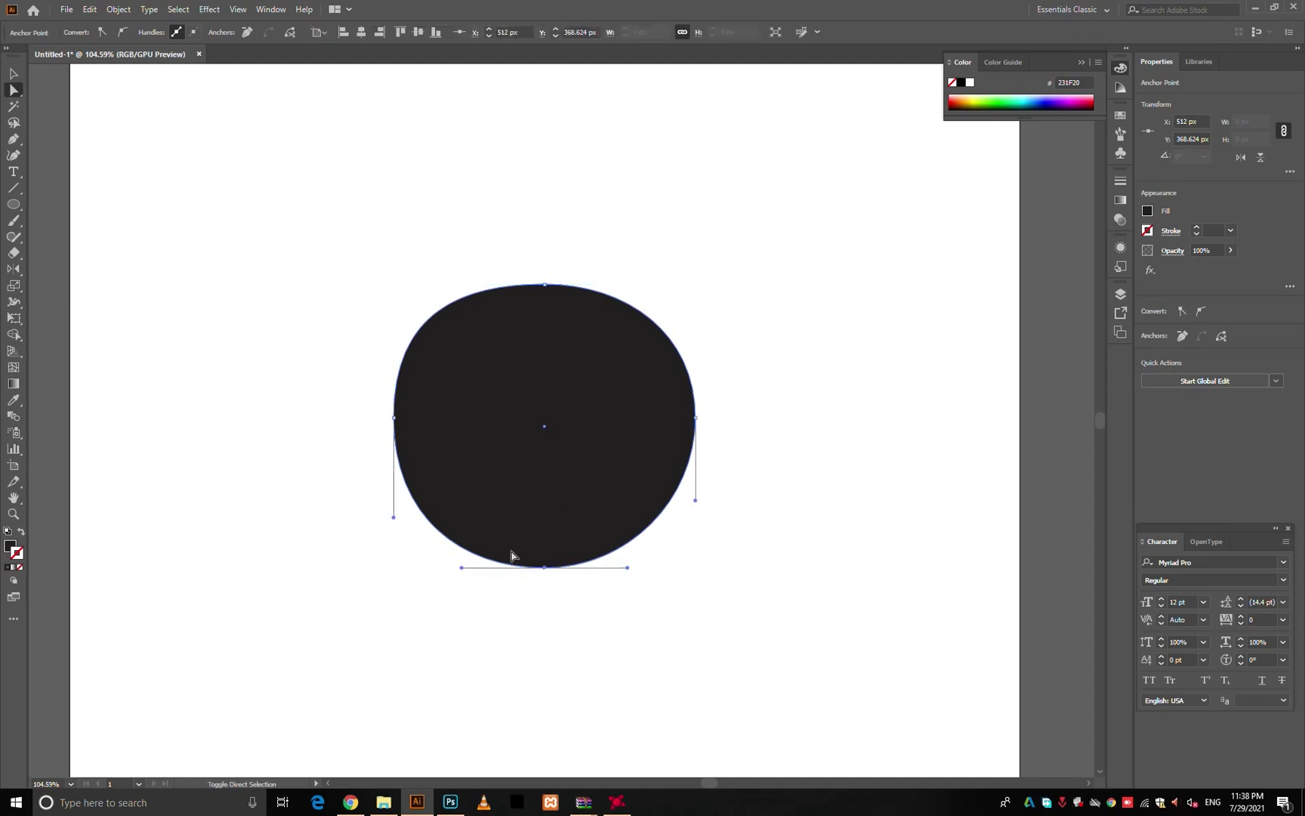
click(666, 620)
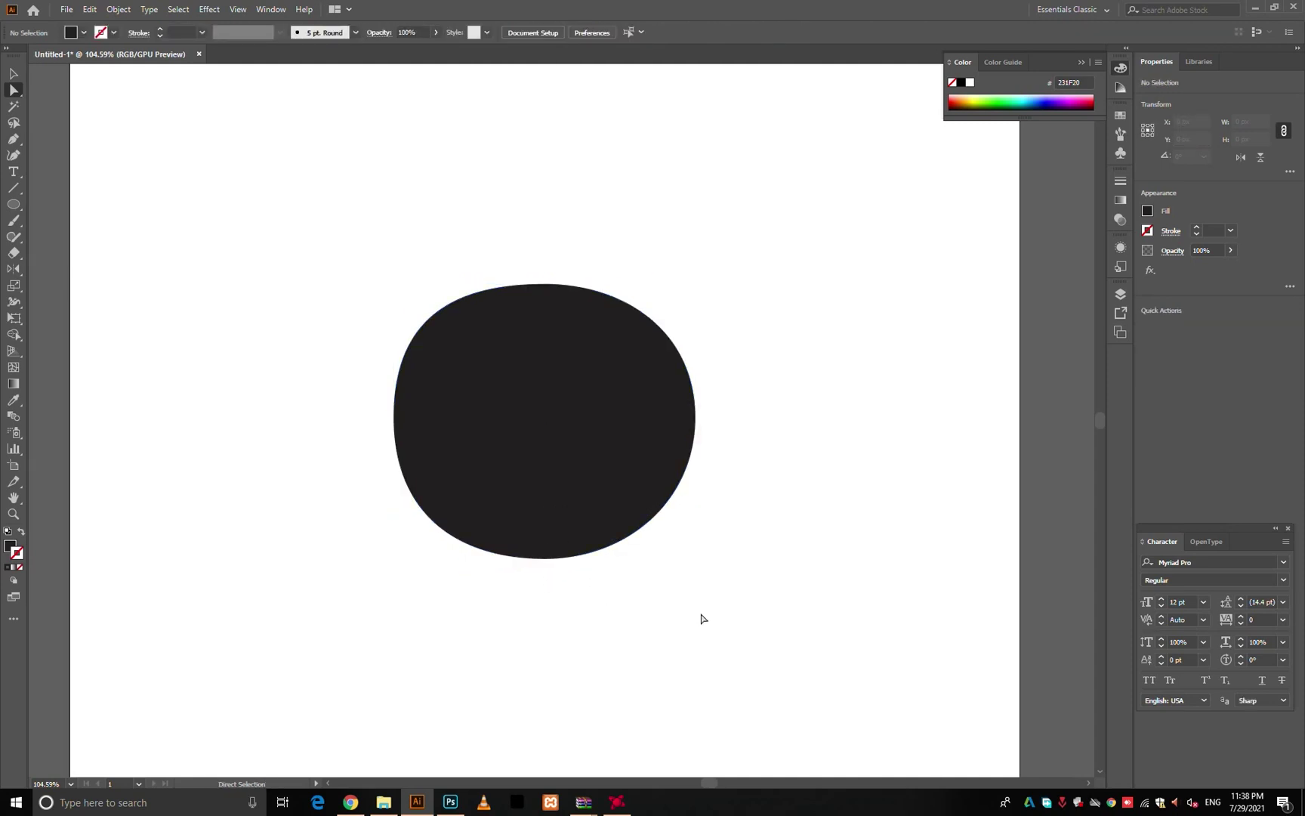
click(544, 284)
key(Up)
key(Up)
key(Up)
key(Up)
key(Up)
key(Up)
key(Up)
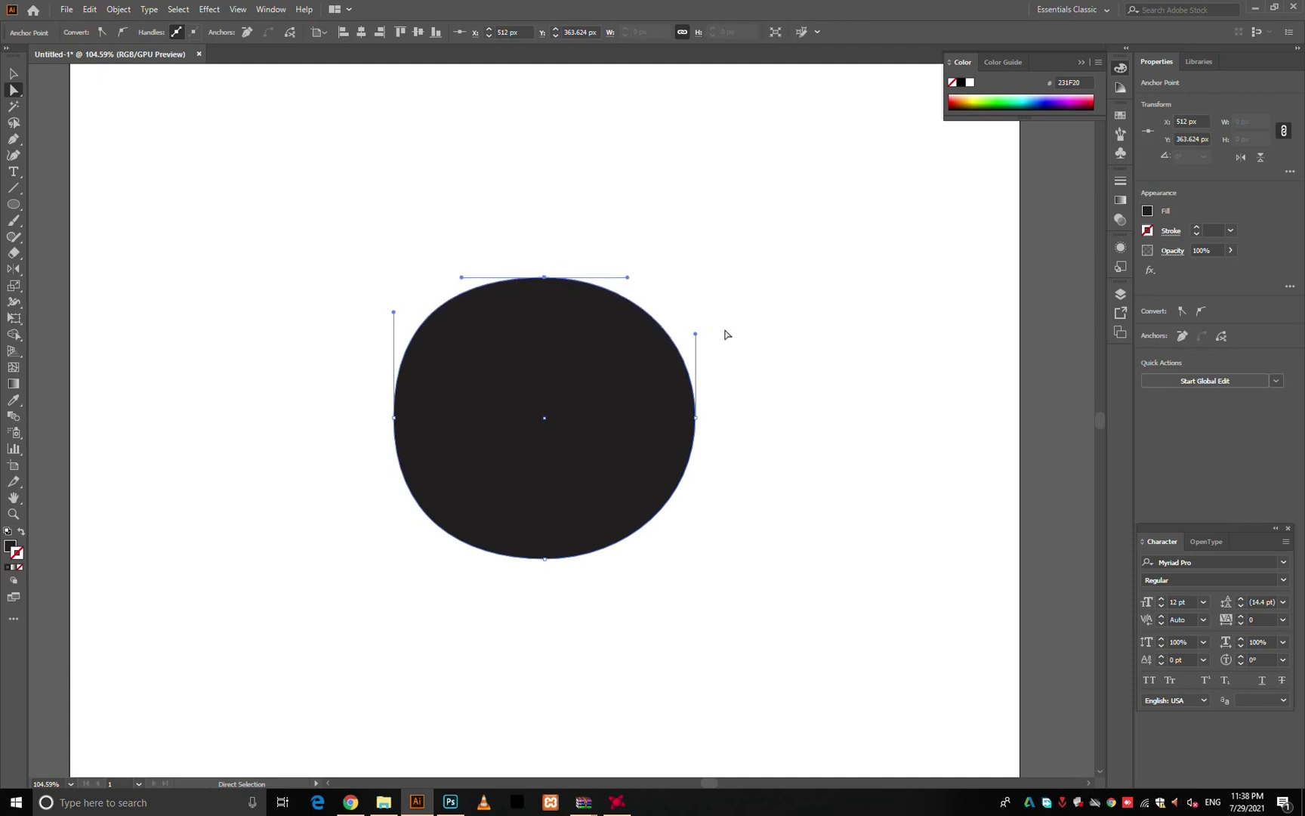
- Shorten the upper handle of the shape's right anchor point and reshape the left anchor's upper handle with a slight outward tilt
click(696, 417)
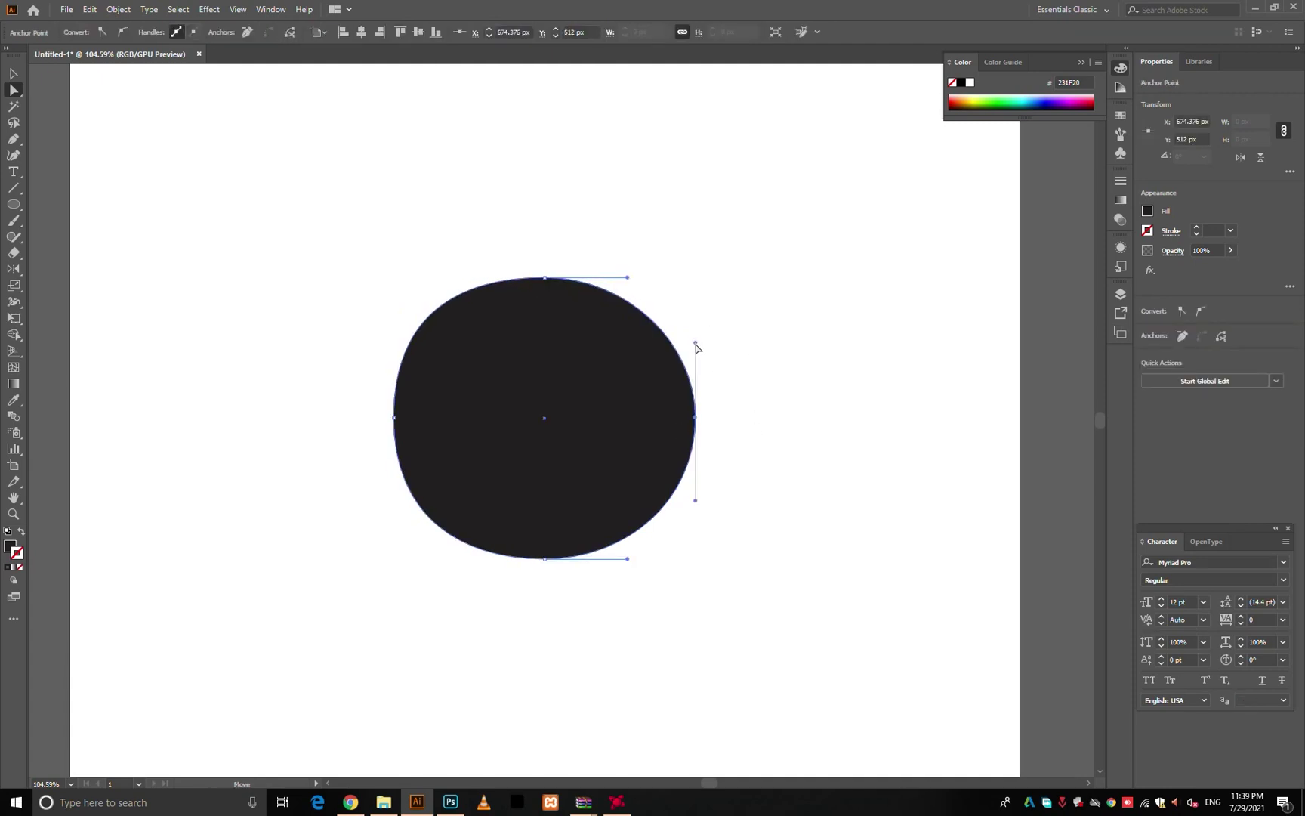
click(766, 351)
click(400, 395)
drag(365, 353, 409, 436)
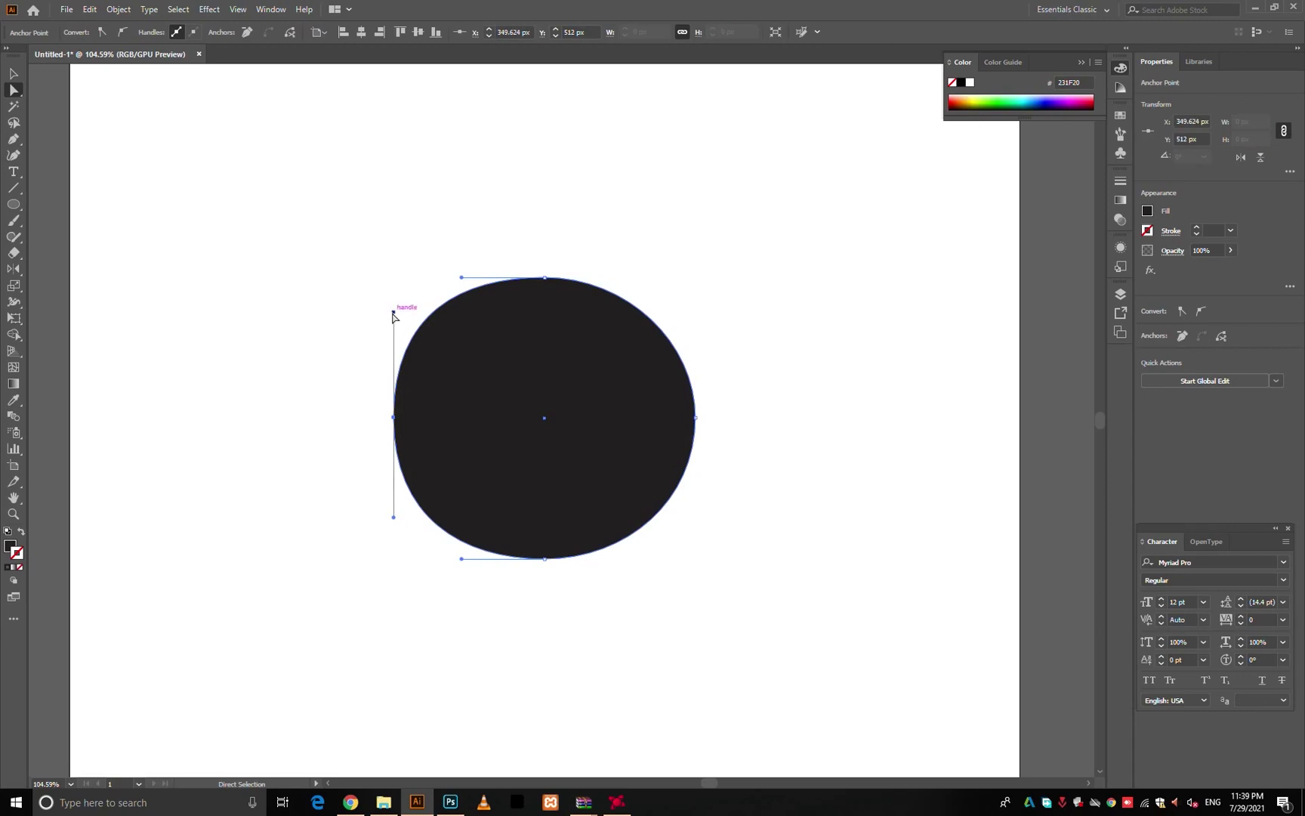
key(ctrl)
drag(393, 299, 386, 301)
click(310, 384)
key(v)
click(533, 408)
click(745, 294)
- Add the text "GEL-EaTo" above the black shape and scale it up to about 87 pt
key(t)
click(524, 206)
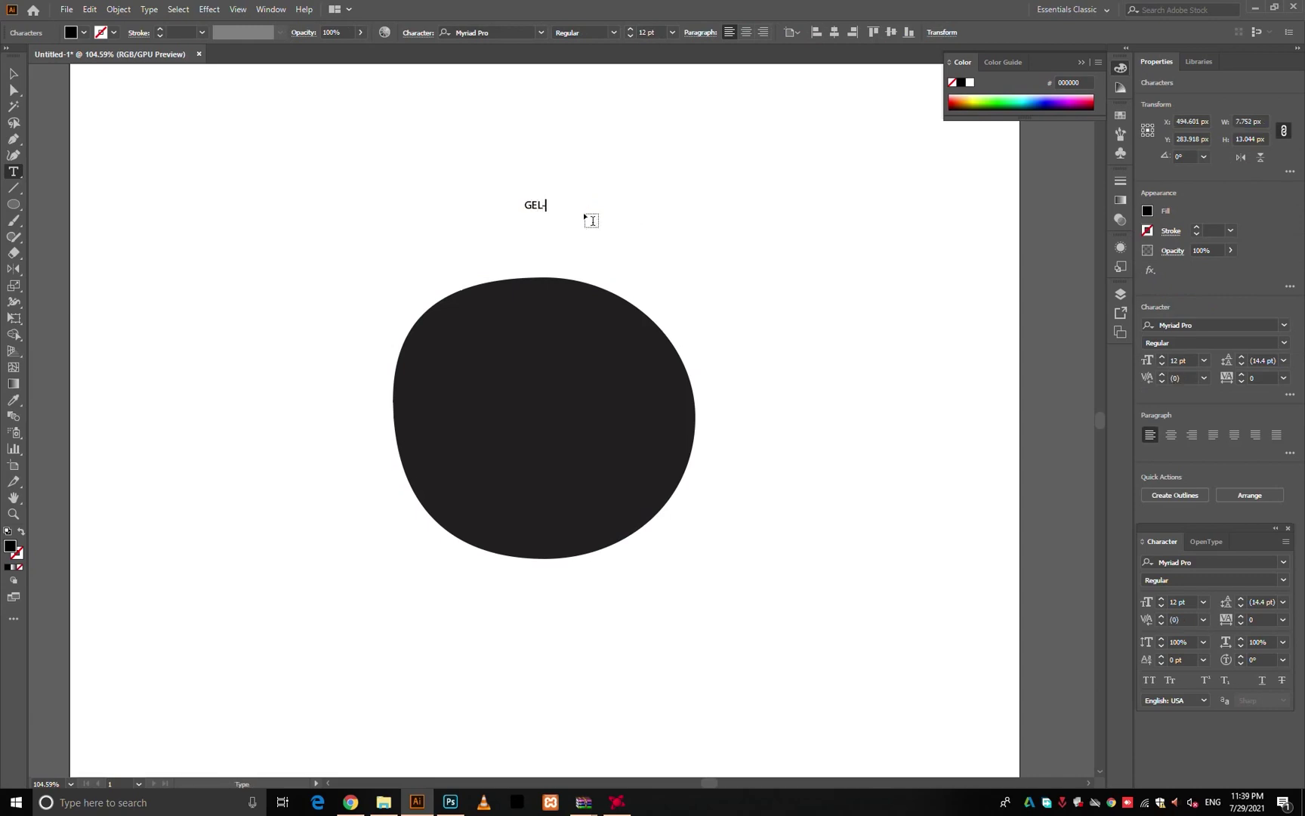
text(GEL-EaTo)
key(Escape)
drag(572, 206, 704, 276)
click(763, 292)
- Set the font of the "GEL-EaTo" text to Candyful
click(647, 250)
click(1191, 325)
text(can)
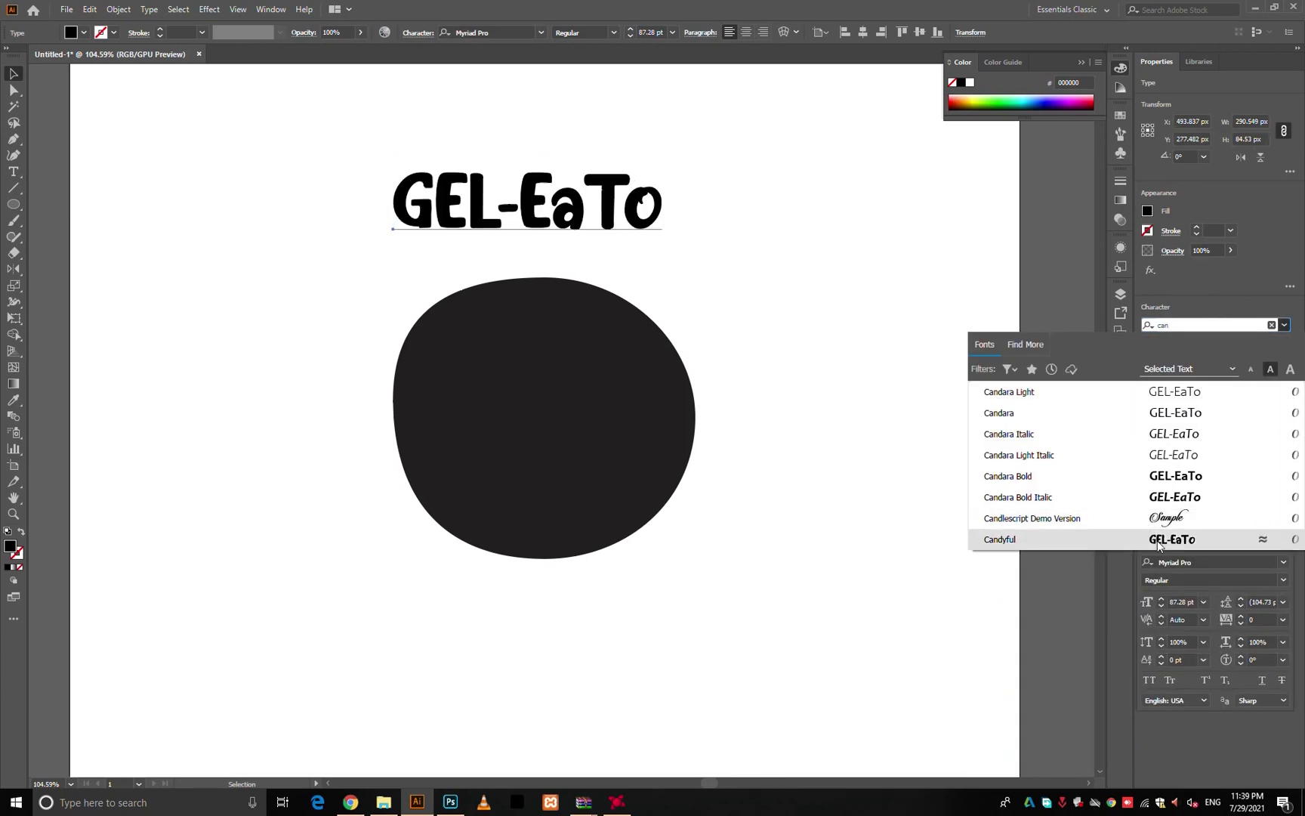
click(1159, 545)
- Replace the final lowercase o of the text with a capital "O"
drag(641, 201, 676, 210)
text(O)
key(Escape)
click(753, 253)
- Replace the hyphen with a line break to stack "GEL" over "EaTO", with the text placed to the upper right of the shape
scroll(586, 206, up, 2)
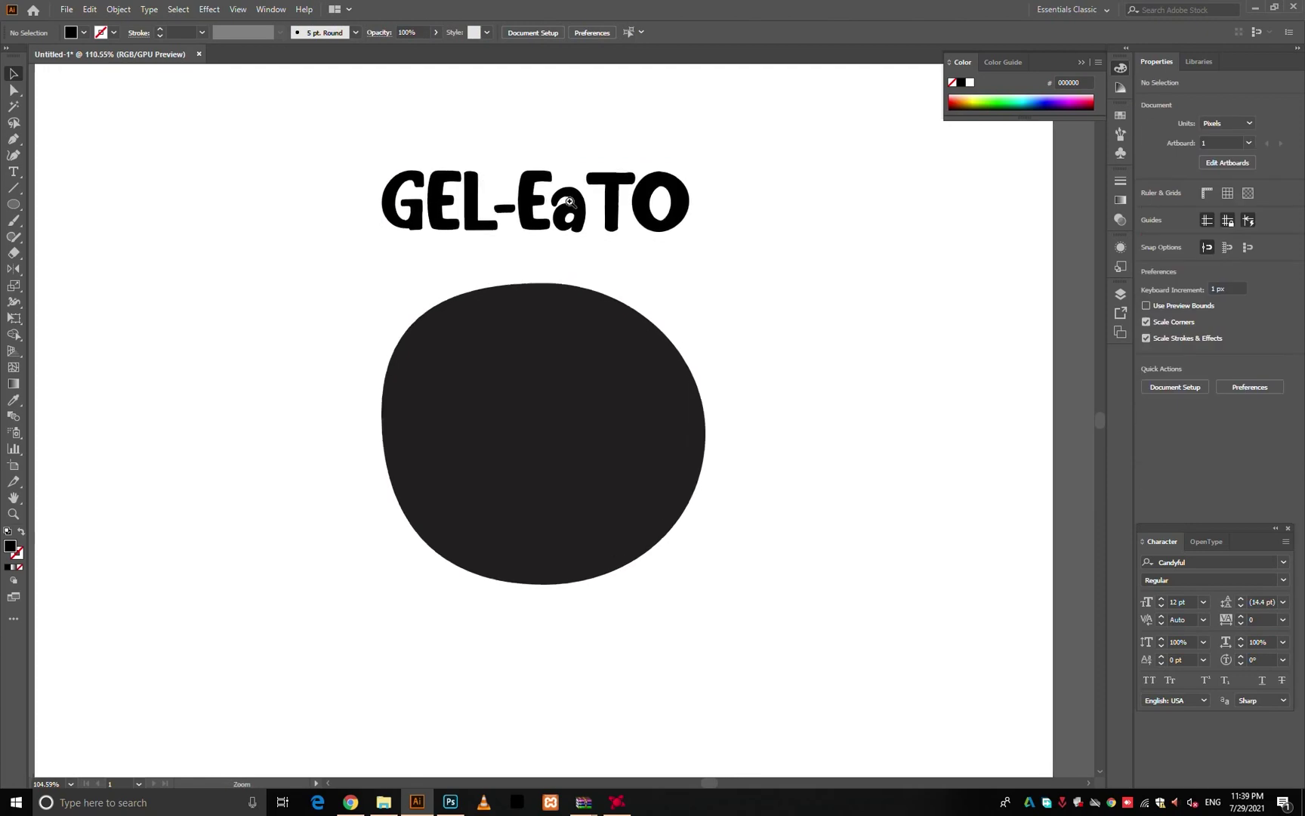
drag(586, 208, 532, 236)
key(t)
drag(446, 230, 826, 248)
key(Return)
key(Escape)
- Tighten the leading of the two-line text to 70 pt
scroll(825, 302, right, 2)
scroll(1259, 360, down, 20)
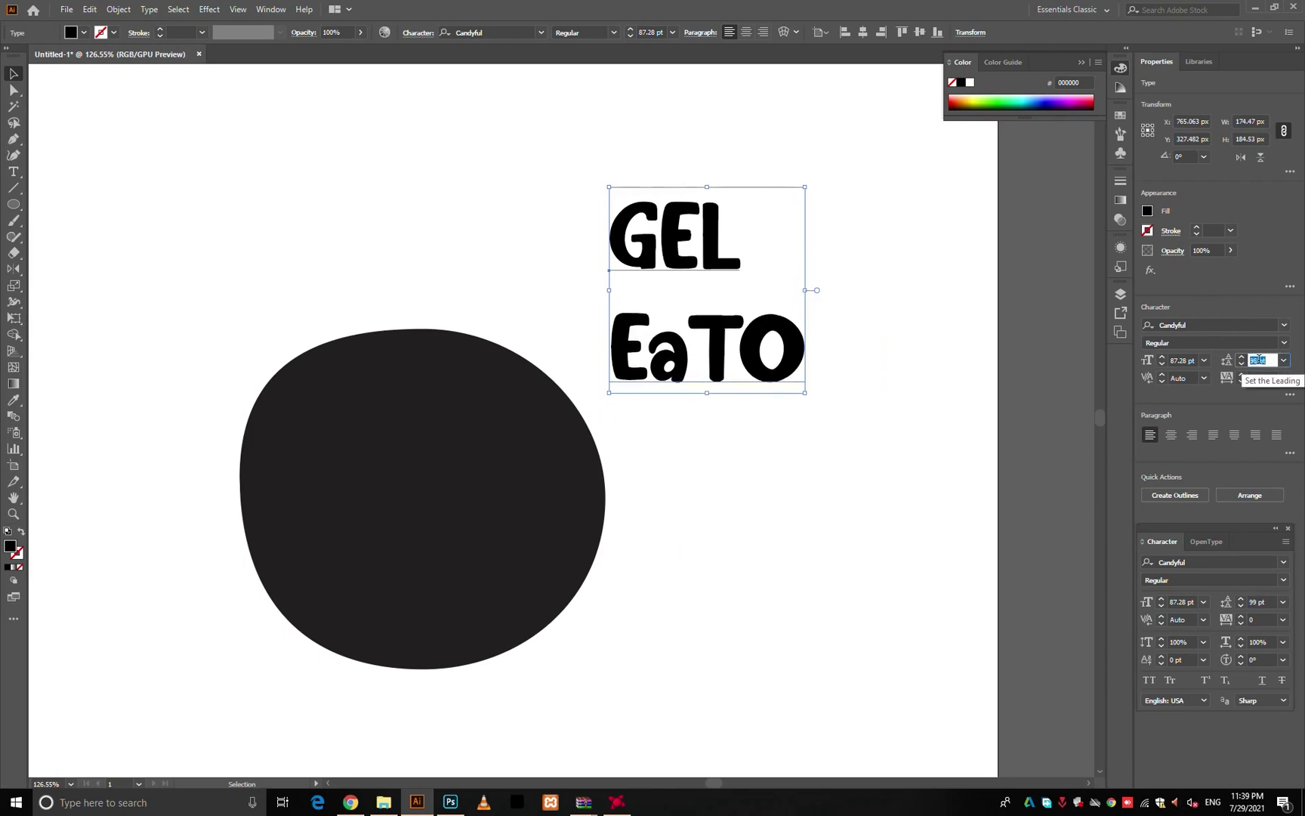
scroll(1259, 360, down, 5)
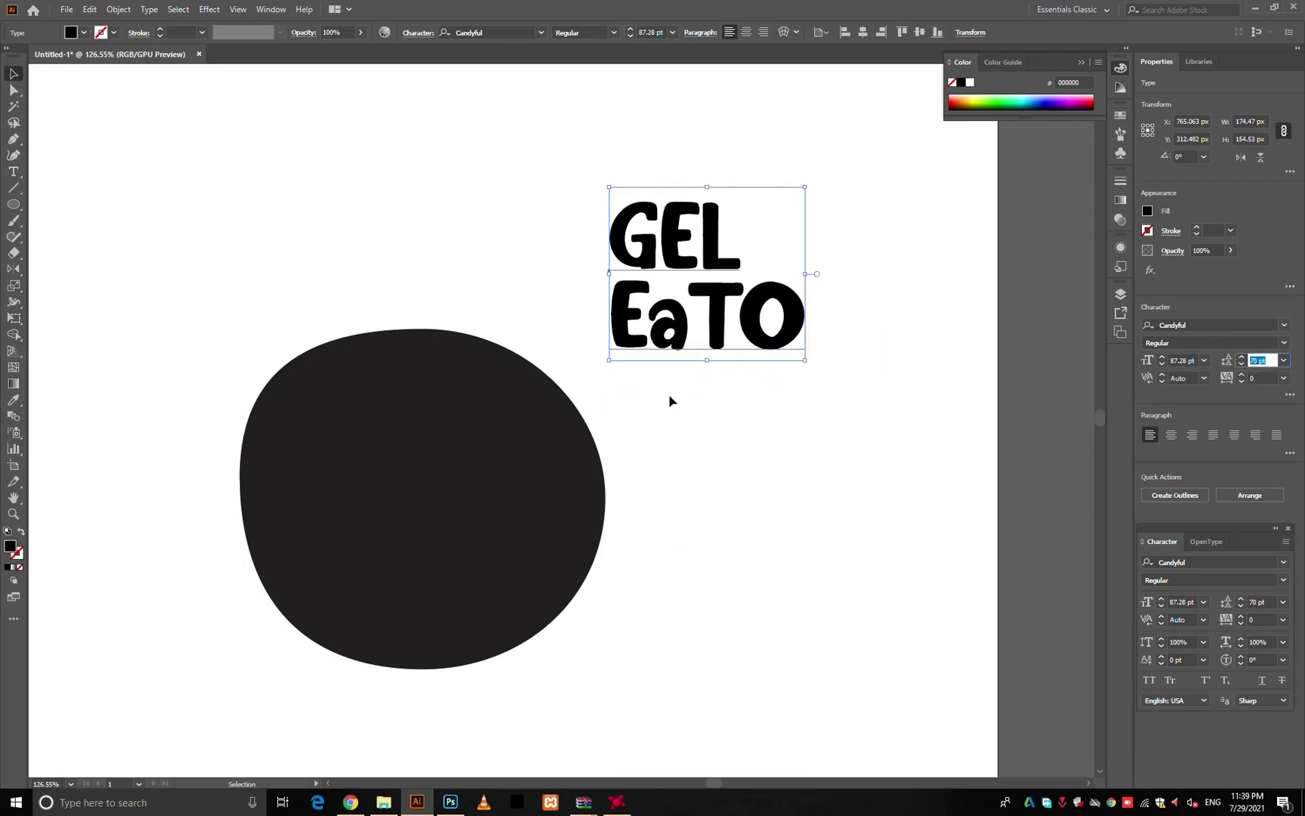
click(669, 394)
- Reduce the font size of the word "GEL" to 71.28 pt
key(t)
drag(614, 230, 754, 219)
key(ctrl+shift+comma)
key(ctrl+shift+comma)
key(ctrl+shift+comma)
key(ctrl+shift+comma)
key(ctrl+shift+comma)
key(ctrl+shift+comma)
key(ctrl+shift+comma)
key(ctrl+shift+comma)
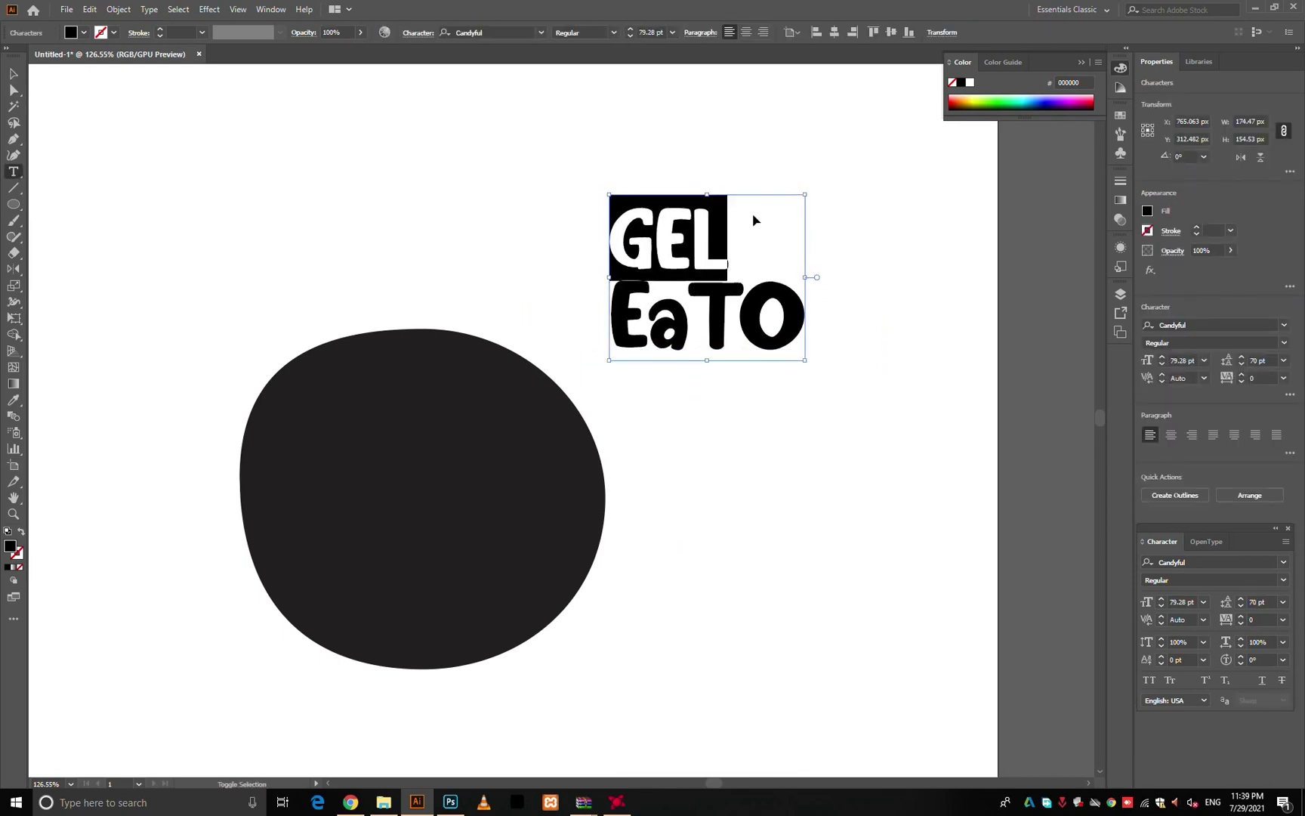
key(Escape)
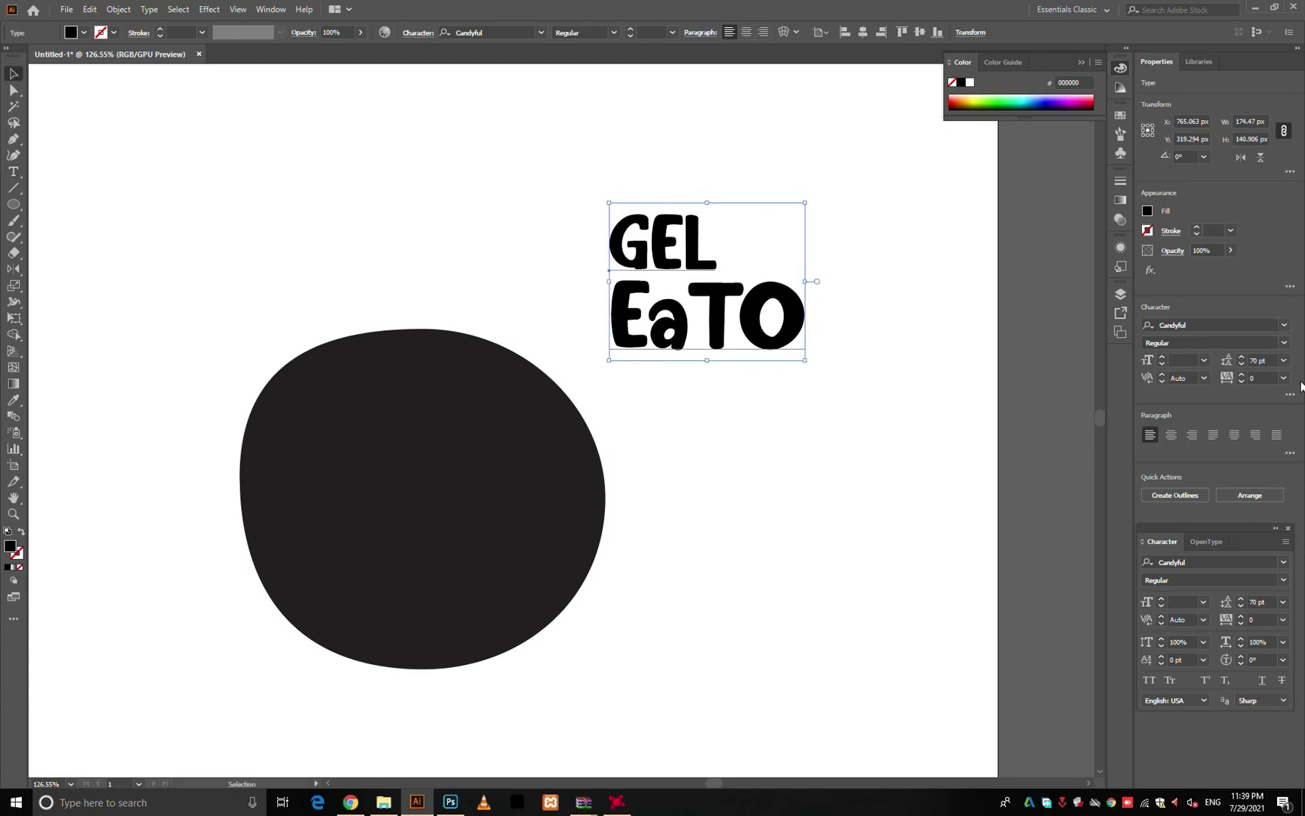
- Reduce the leading of the two-line text to 65 pt
scroll(1263, 361, down, 4)
click(880, 469)
drag(882, 456, 762, 484)
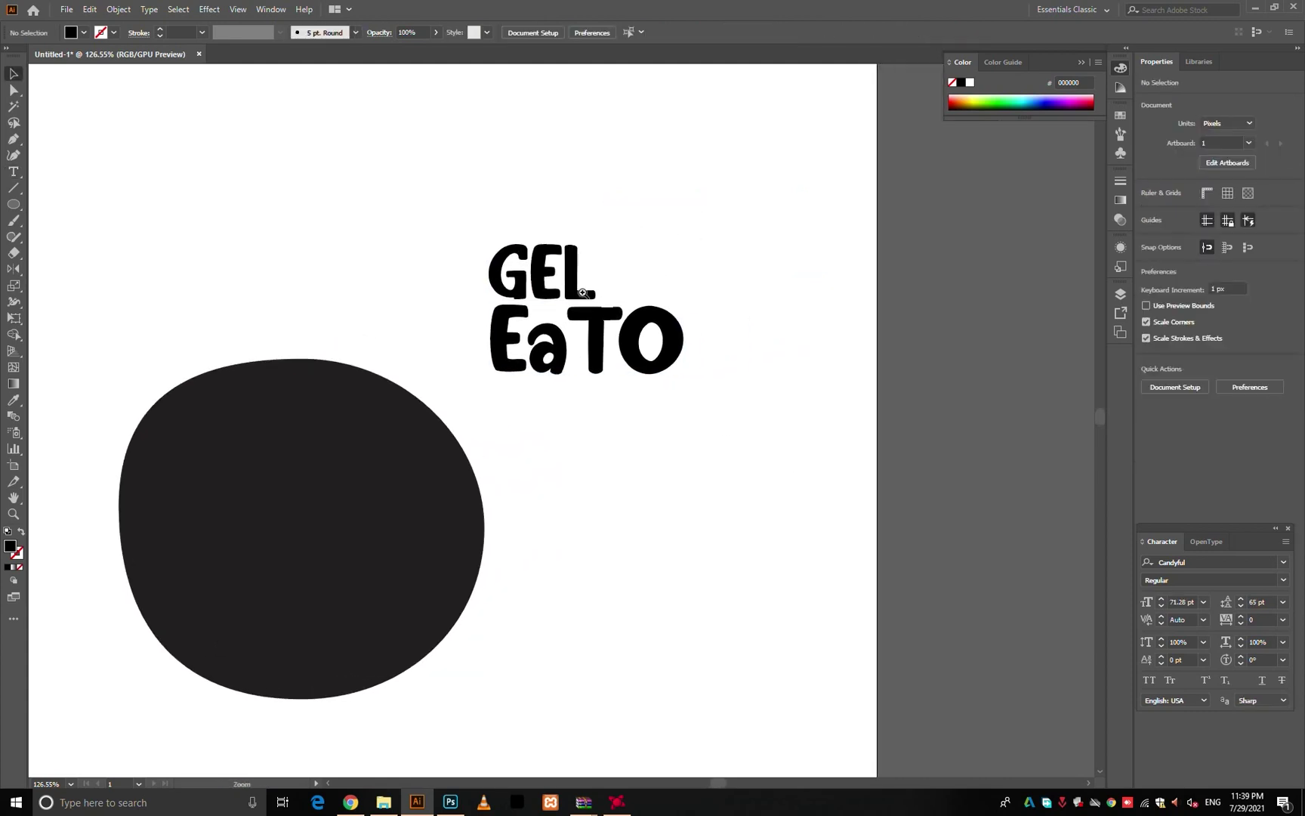
- Scale the E in "GEL" down to about 75% with the Touch Type tool
scroll(584, 295, up, 1)
drag(594, 357, 671, 352)
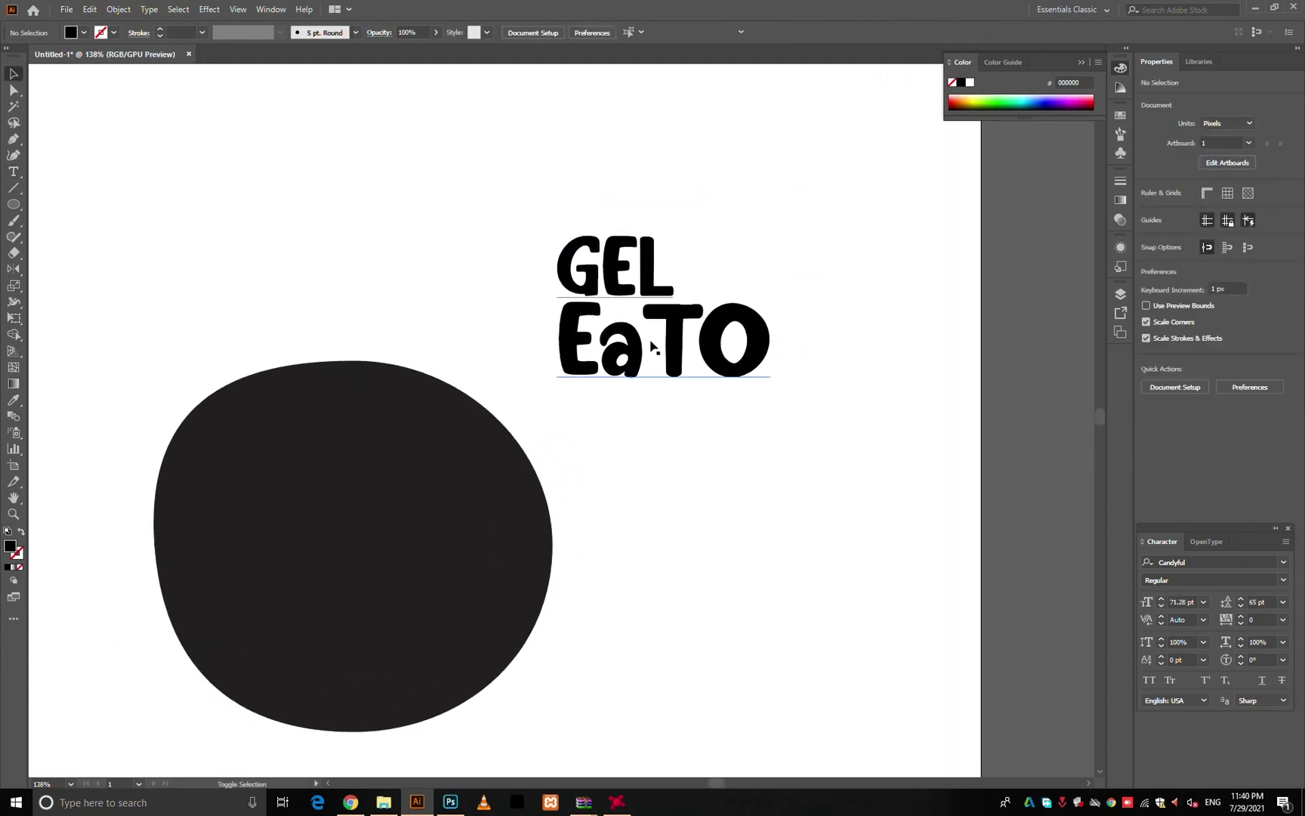
key(shift+t)
click(619, 265)
drag(639, 231, 633, 234)
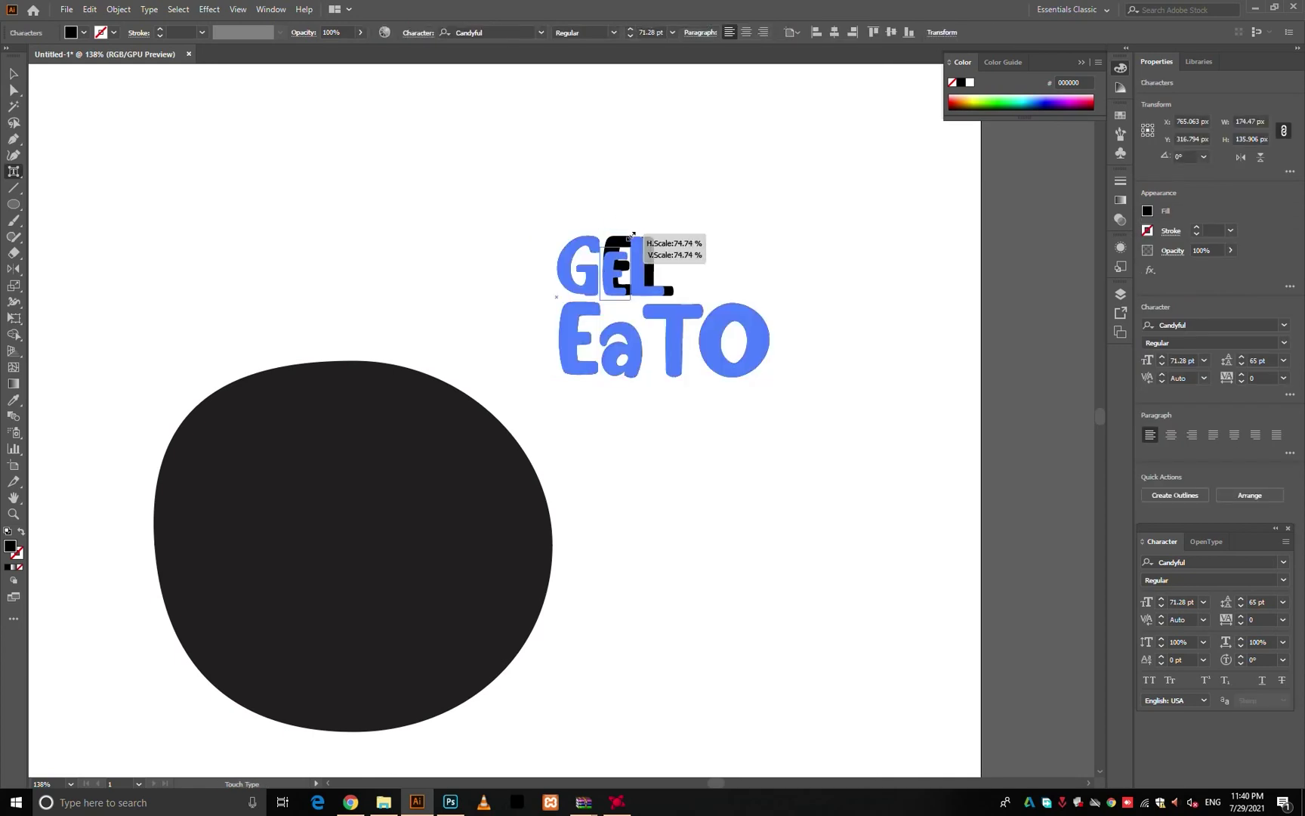
- Shift the T of "EaTO" left so that its crossbar overhangs the letter a
click(665, 336)
drag(665, 336, 731, 357)
drag(638, 366, 638, 372)
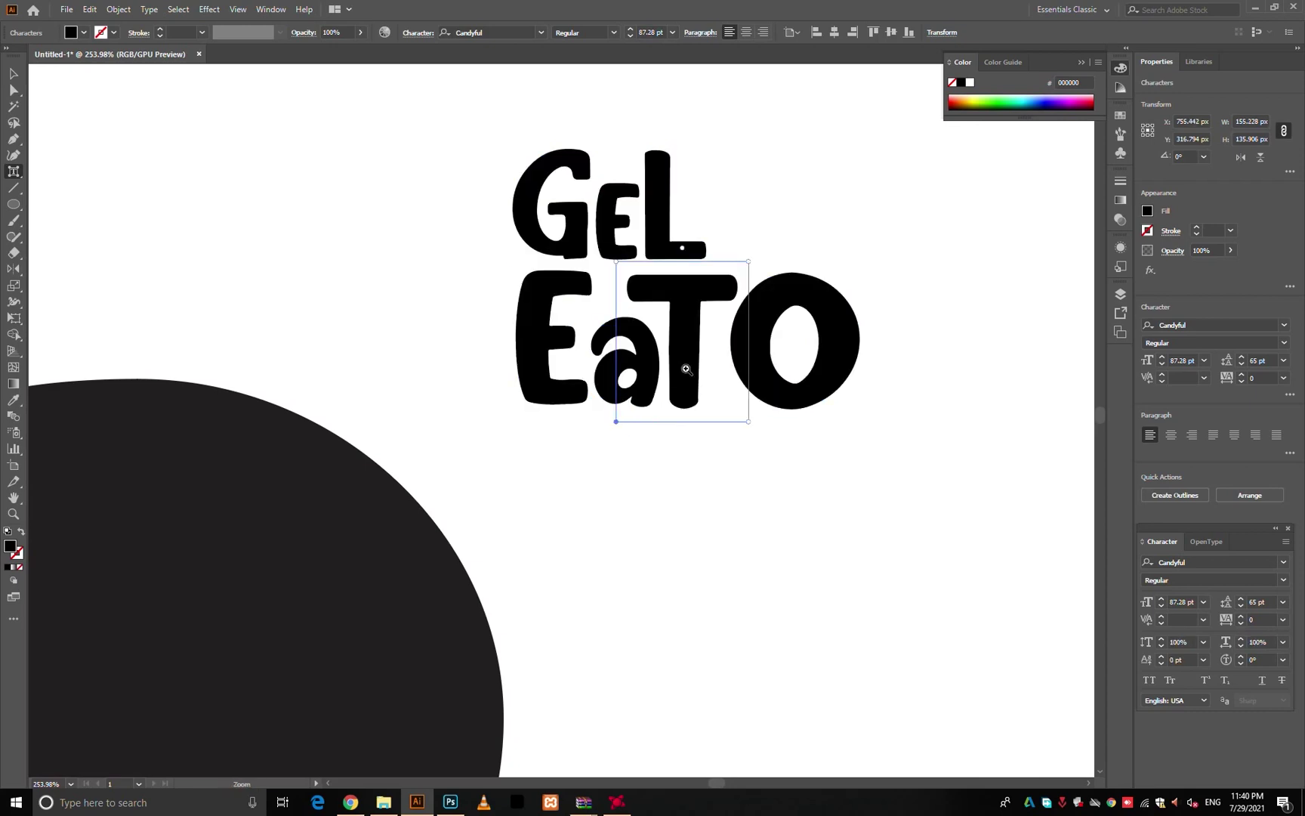
- Scale down the final O and tuck it beneath the crossbar of the T
click(806, 353)
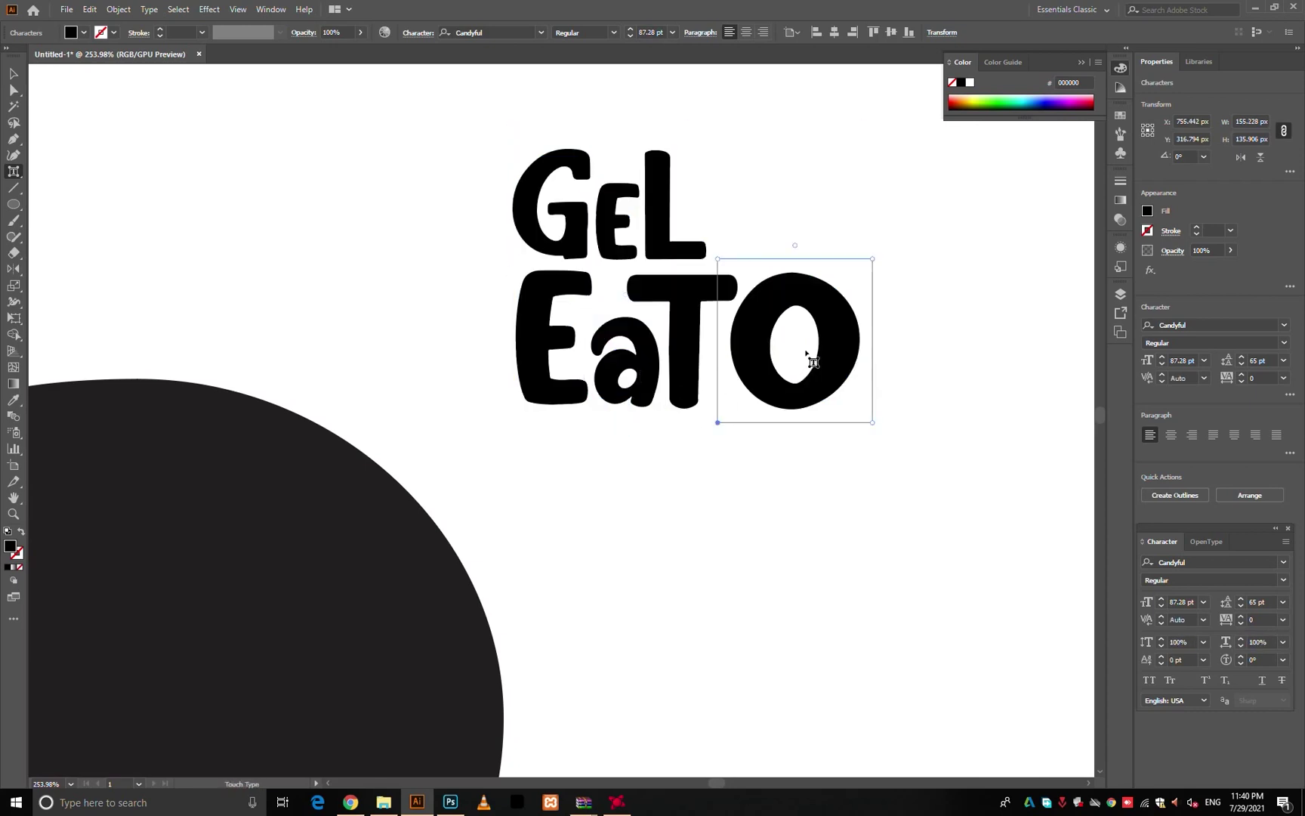
drag(874, 260, 839, 300)
drag(804, 349, 752, 383)
ctrl+click(750, 483)
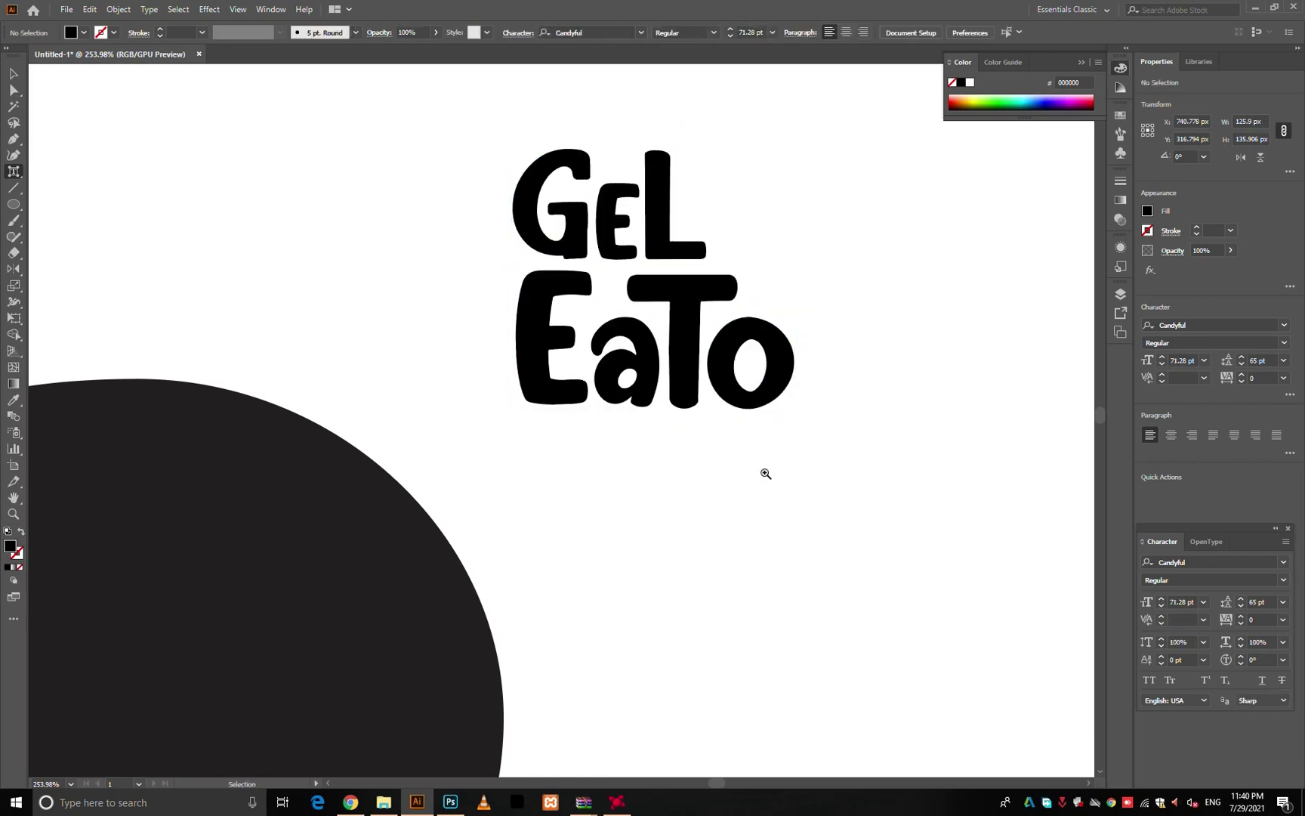
- Move the lettering onto the black shape and fill it with white sampled from the artboard
drag(771, 472, 725, 477)
drag(725, 480, 669, 477)
key(v)
click(708, 412)
drag(745, 365, 598, 610)
key(i)
click(764, 373)
- Enlarge the white lettering proportionally and position it to fill the middle of the black shape
key(v)
drag(543, 576, 526, 565)
shift+drag(584, 523, 679, 469)
click(722, 537)
- Move the black shape's left anchor point inward to about X 368 px
drag(612, 417, 659, 423)
click(659, 423)
key(a)
drag(372, 370, 376, 384)
drag(331, 465, 366, 499)
drag(350, 342, 361, 320)
key(ctrl+z)
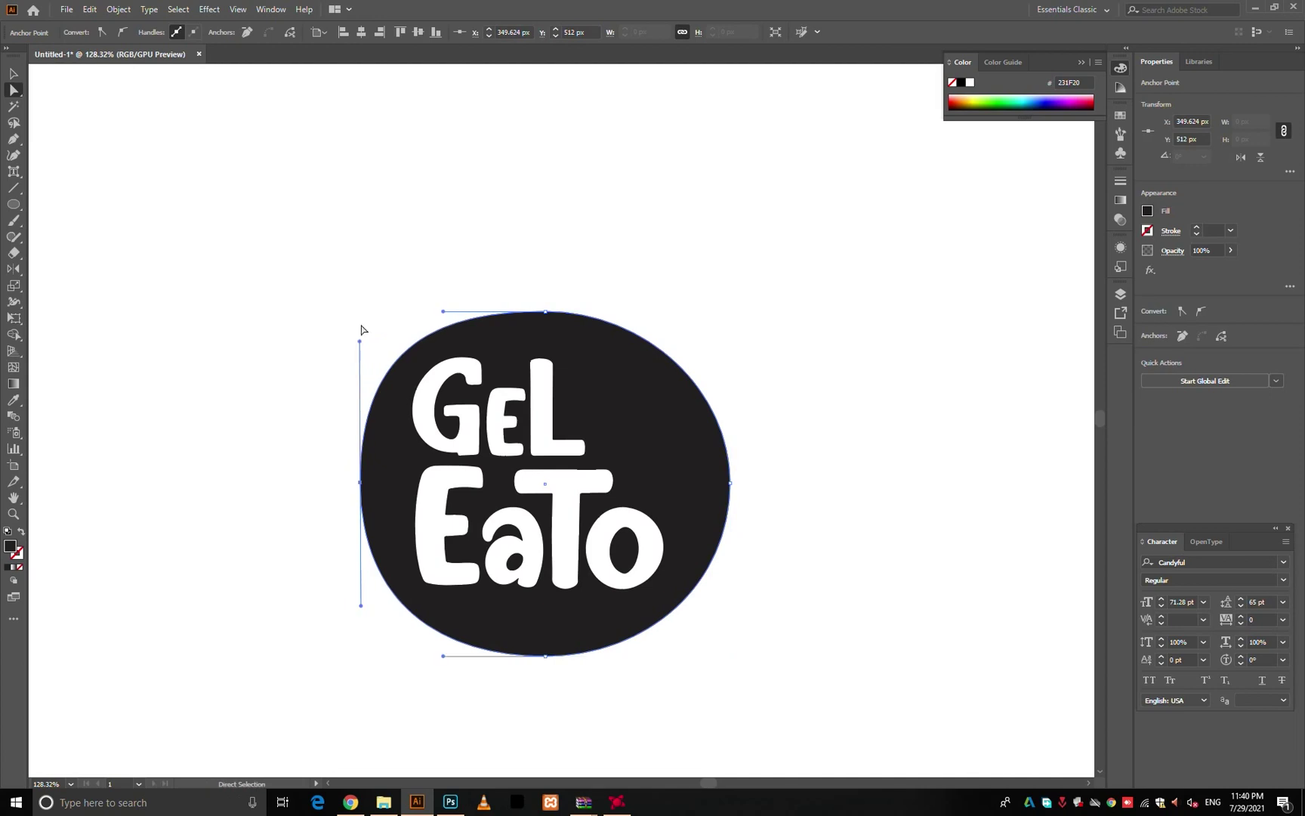
drag(362, 484, 383, 485)
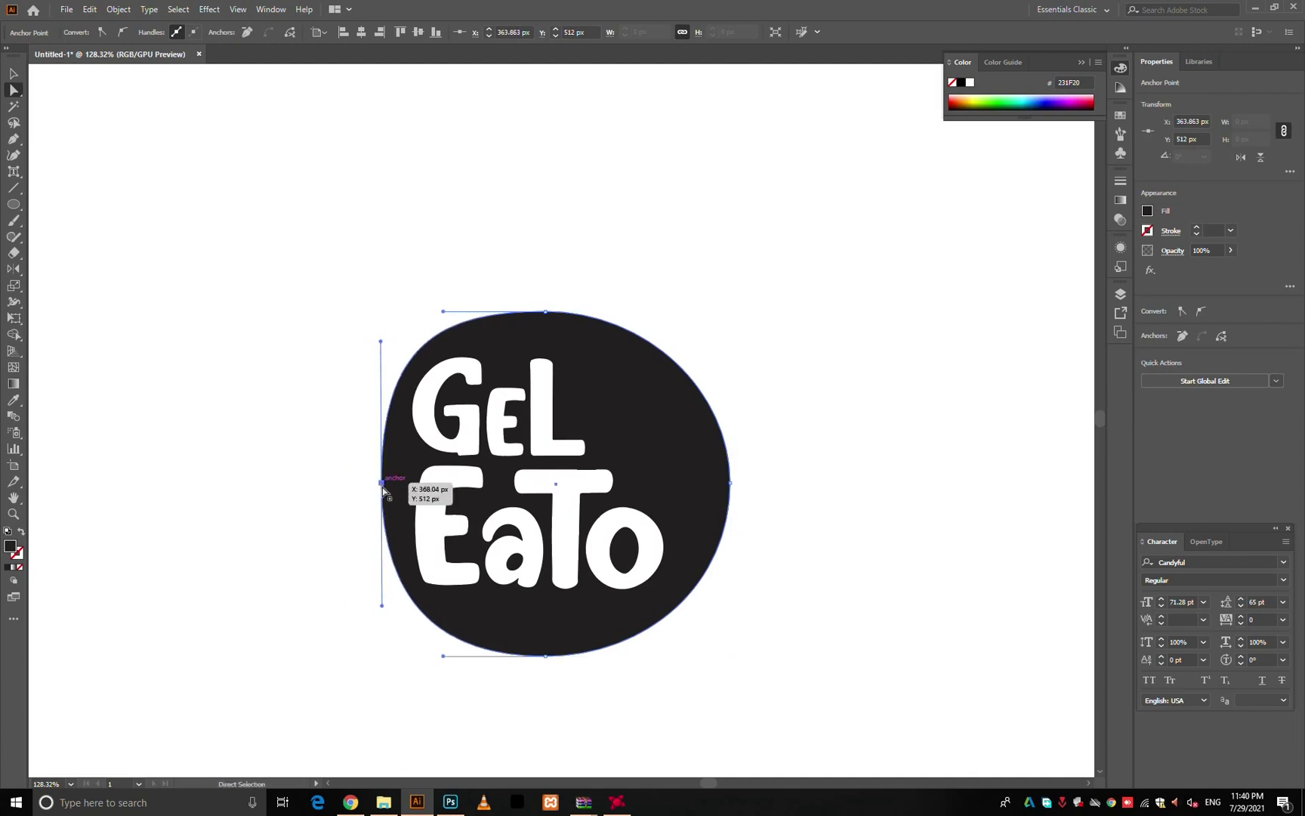
click(334, 521)
- Nudge the lettering slightly to the right within the shape and enlarge it a little proportionally
key(v)
drag(557, 489, 566, 491)
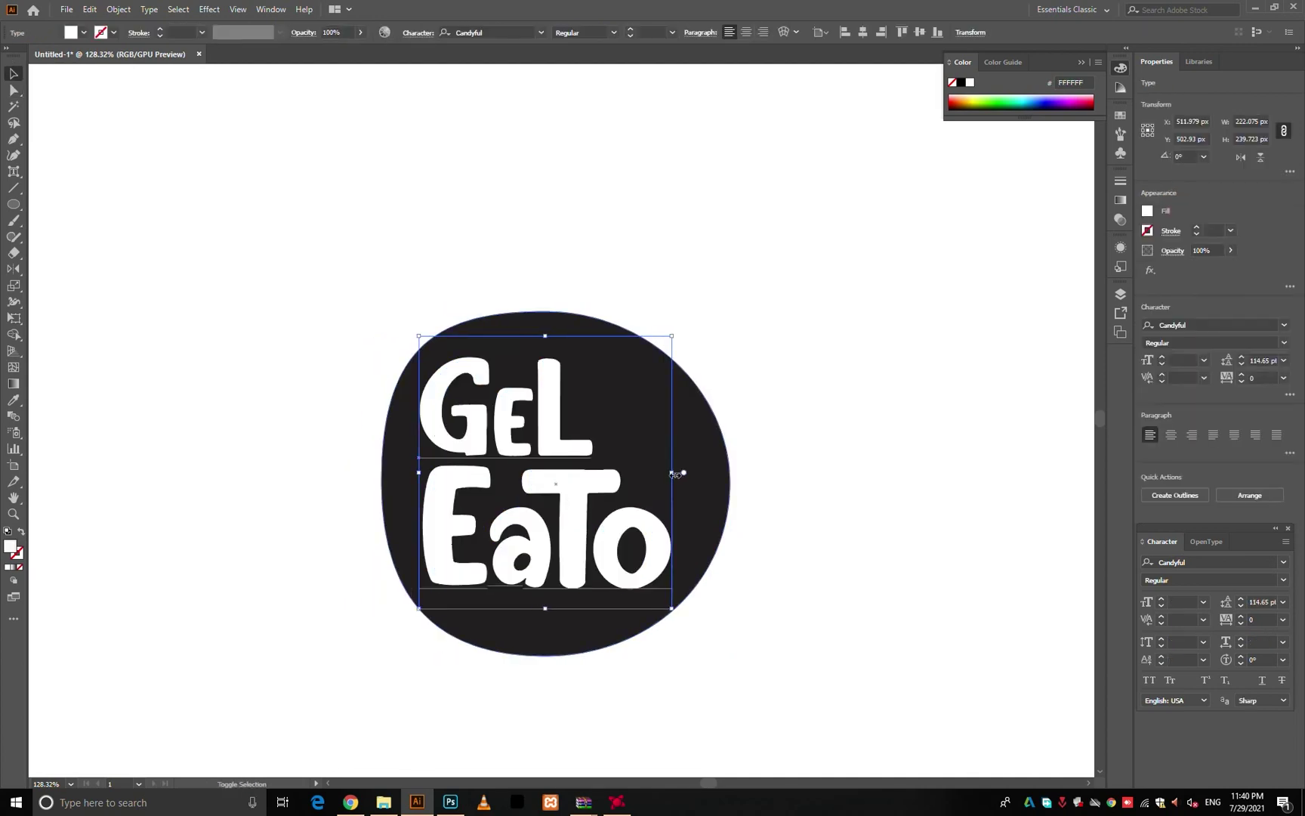
shift+drag(674, 472, 678, 472)
click(773, 499)
- Paint a curved stem about 40 × 138 px across the shape's upper right edge and color it with the shape's 231F20 black
drag(790, 433, 723, 443)
key(b)
right_click(633, 281)
click(834, 2)
drag(545, 421, 593, 356)
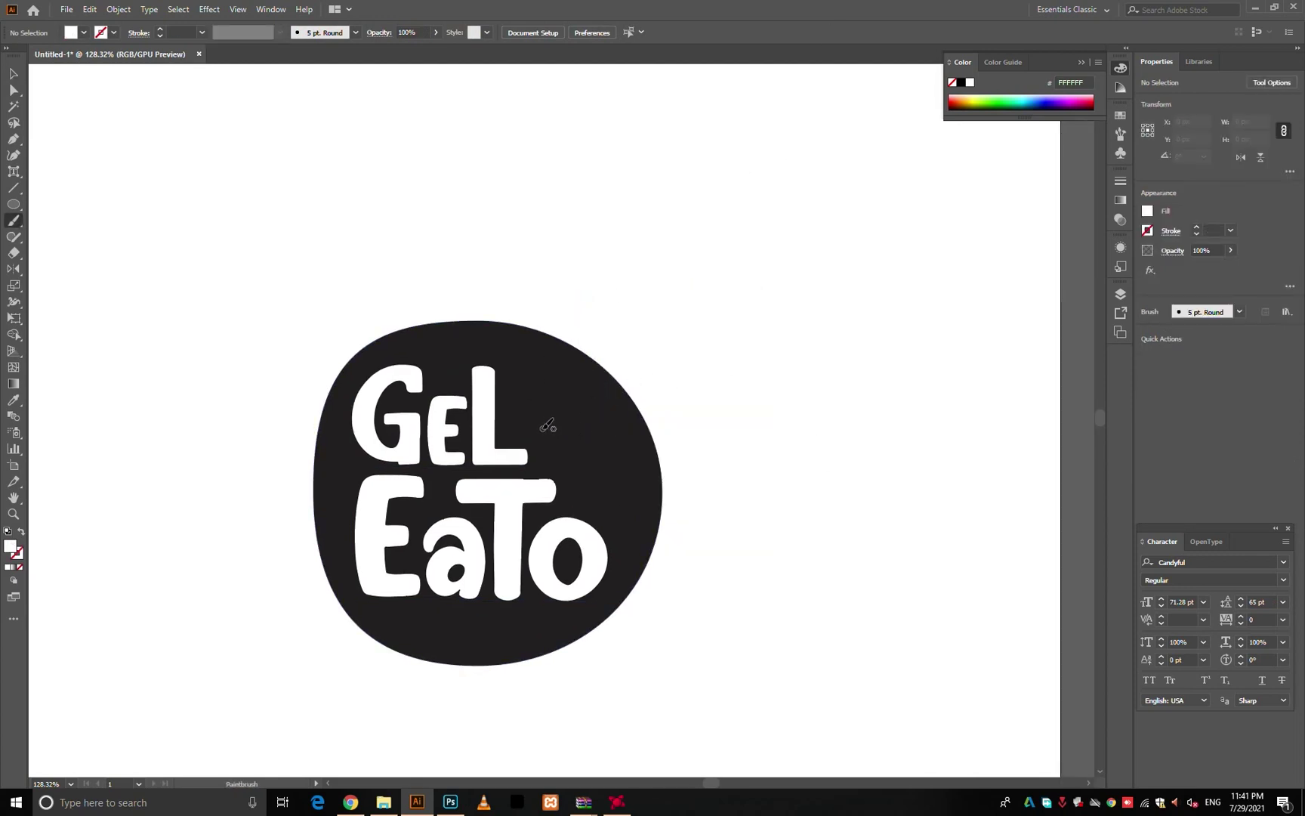
key(ctrl+z)
mouse_move(553, 415)
mouse_down()
mouse_move(547, 275)
mouse_move(568, 275)
mouse_up()
key(i)
click(614, 477)
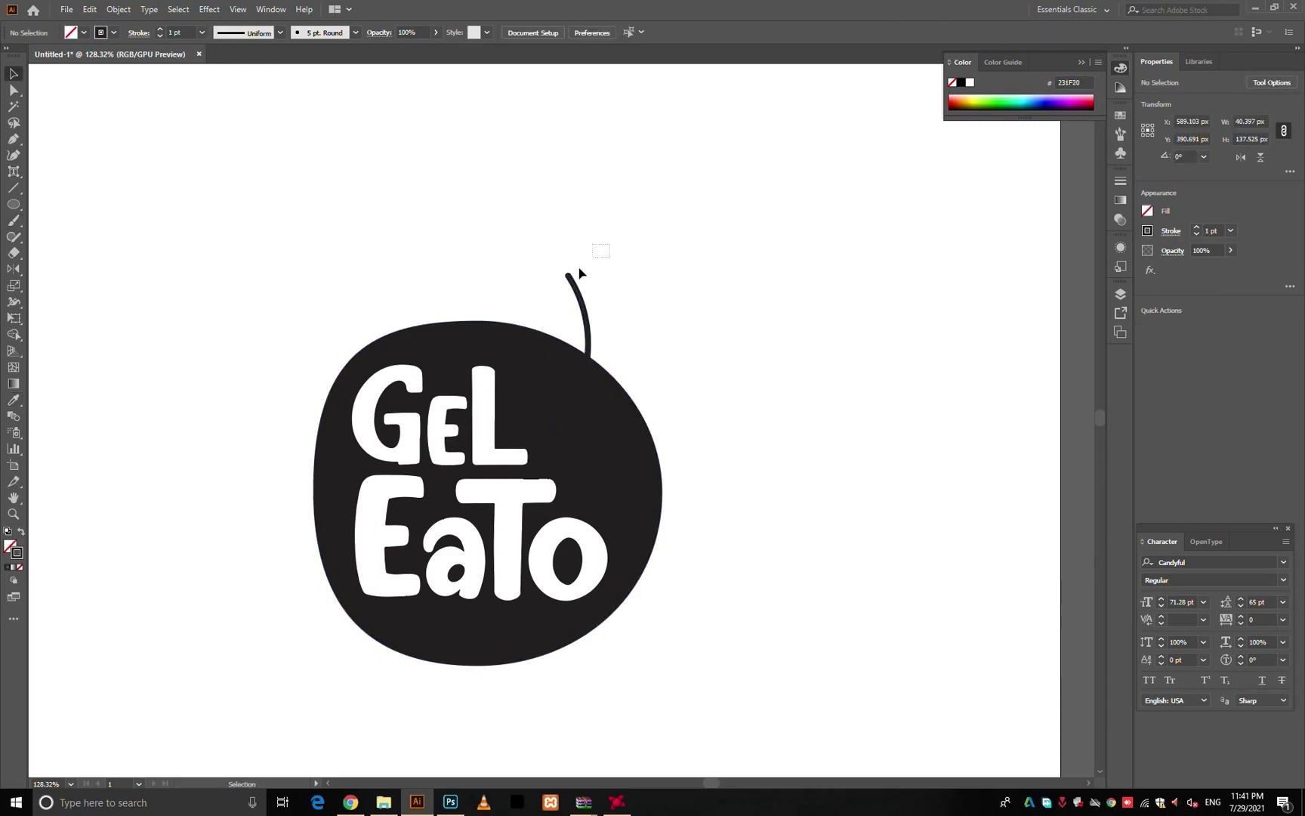
- Change the stem's brush to Basic and give it a 7 pt stroke with round caps
key(v)
click(1215, 314)
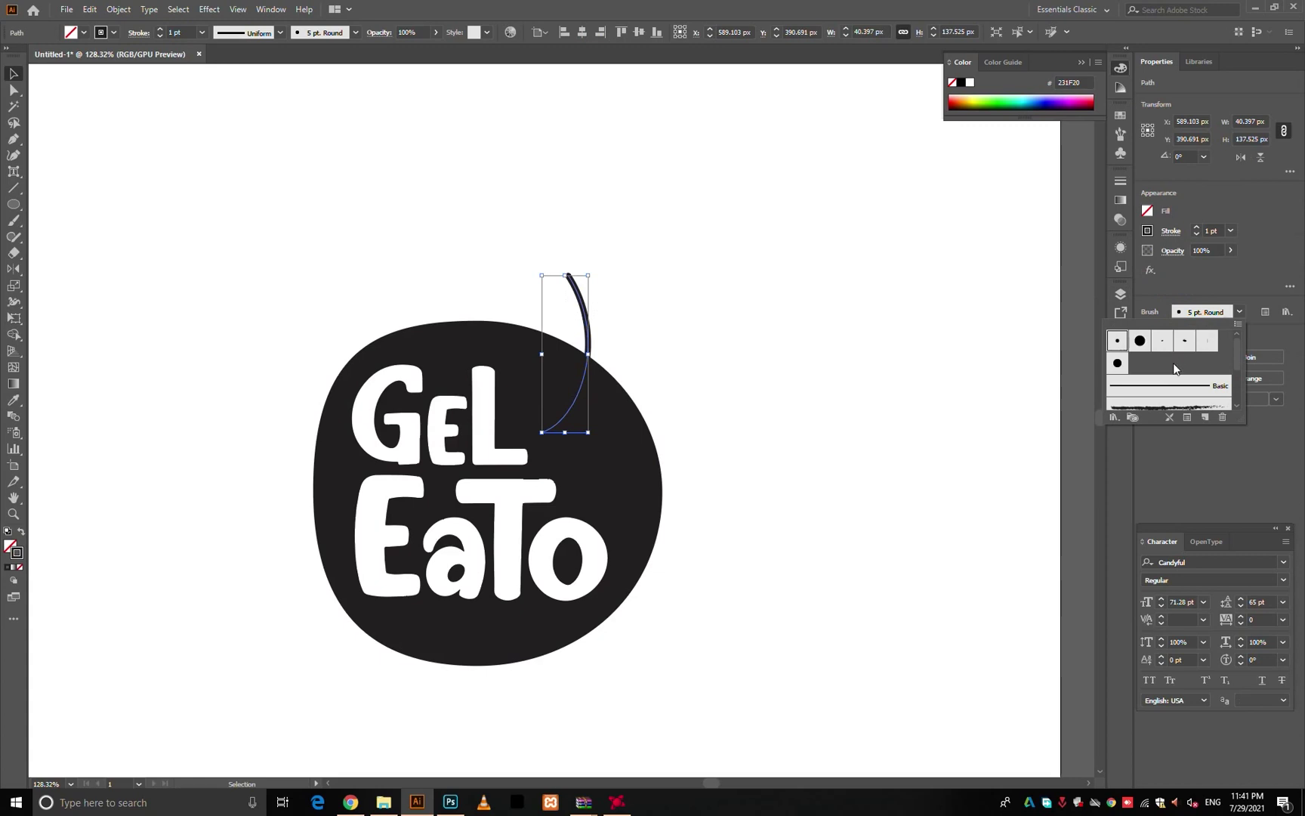
click(918, 6)
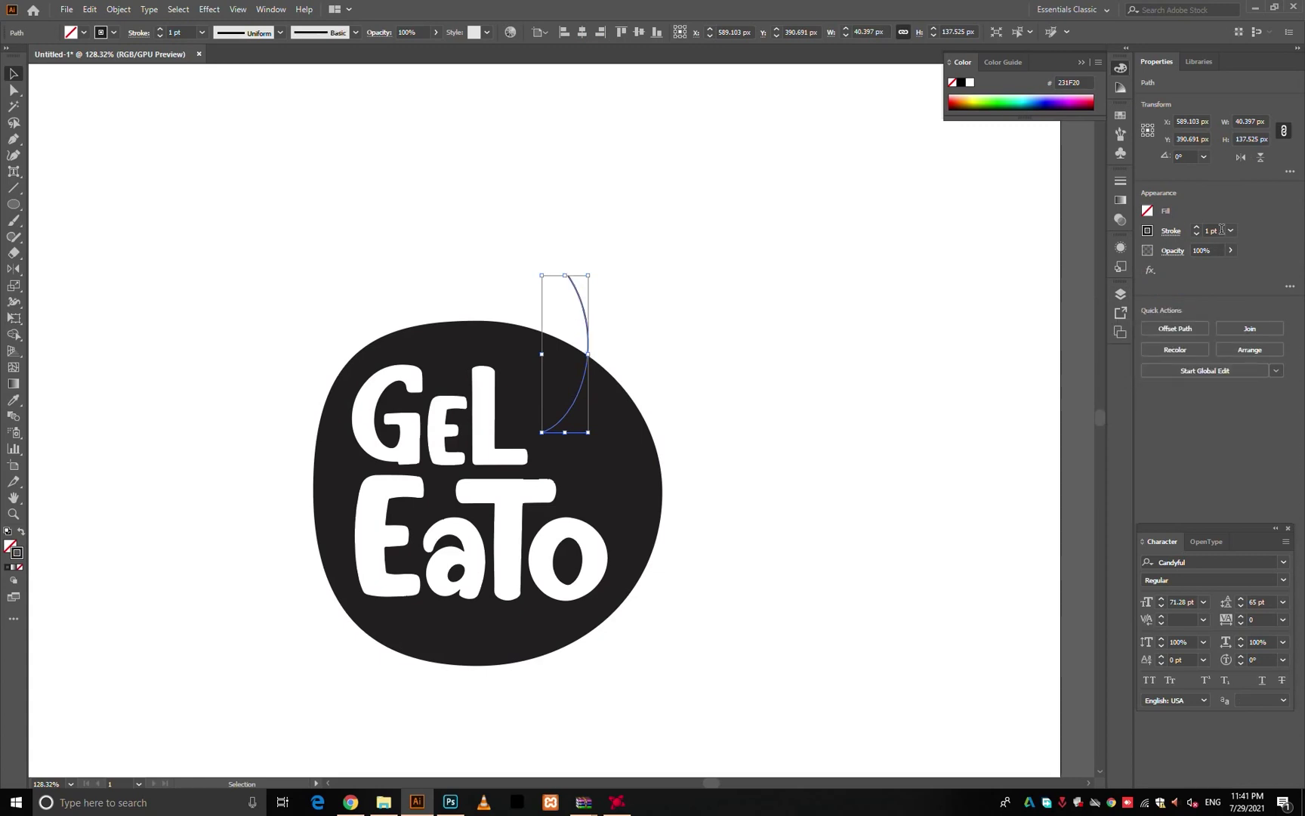
click(1174, 234)
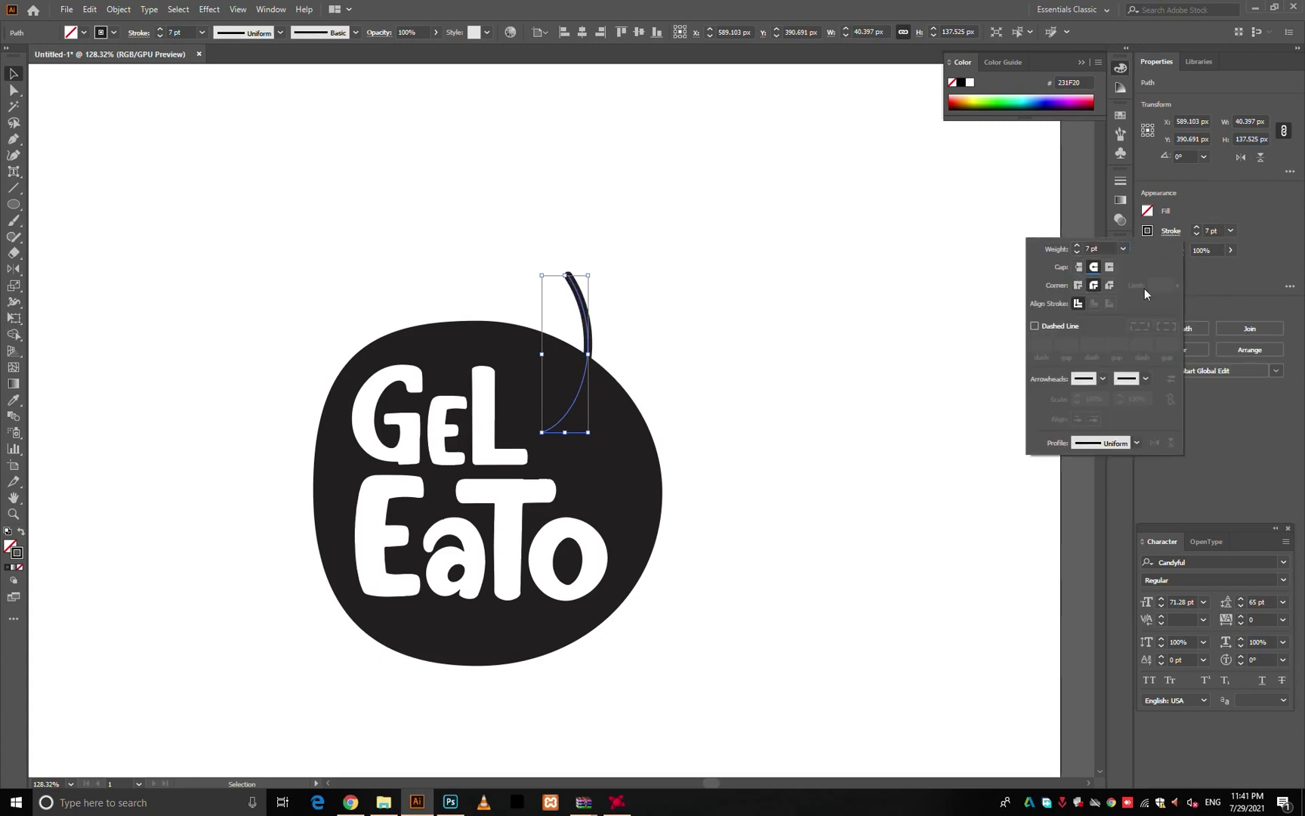
- Widen the stem's upper end to about 19 pt with the Width tool and expand the stem's appearance
key(shift+w)
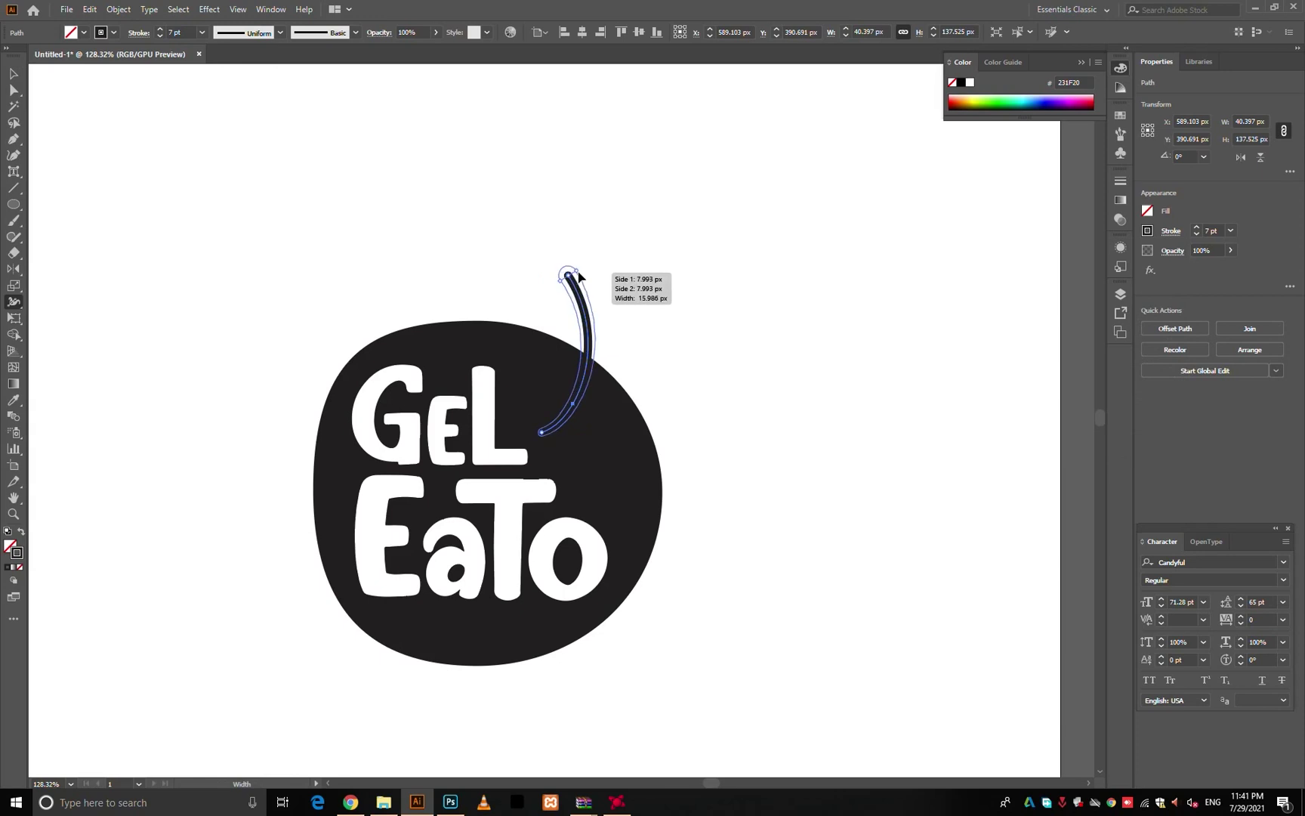
drag(580, 277, 581, 277)
key(v)
click(119, 9)
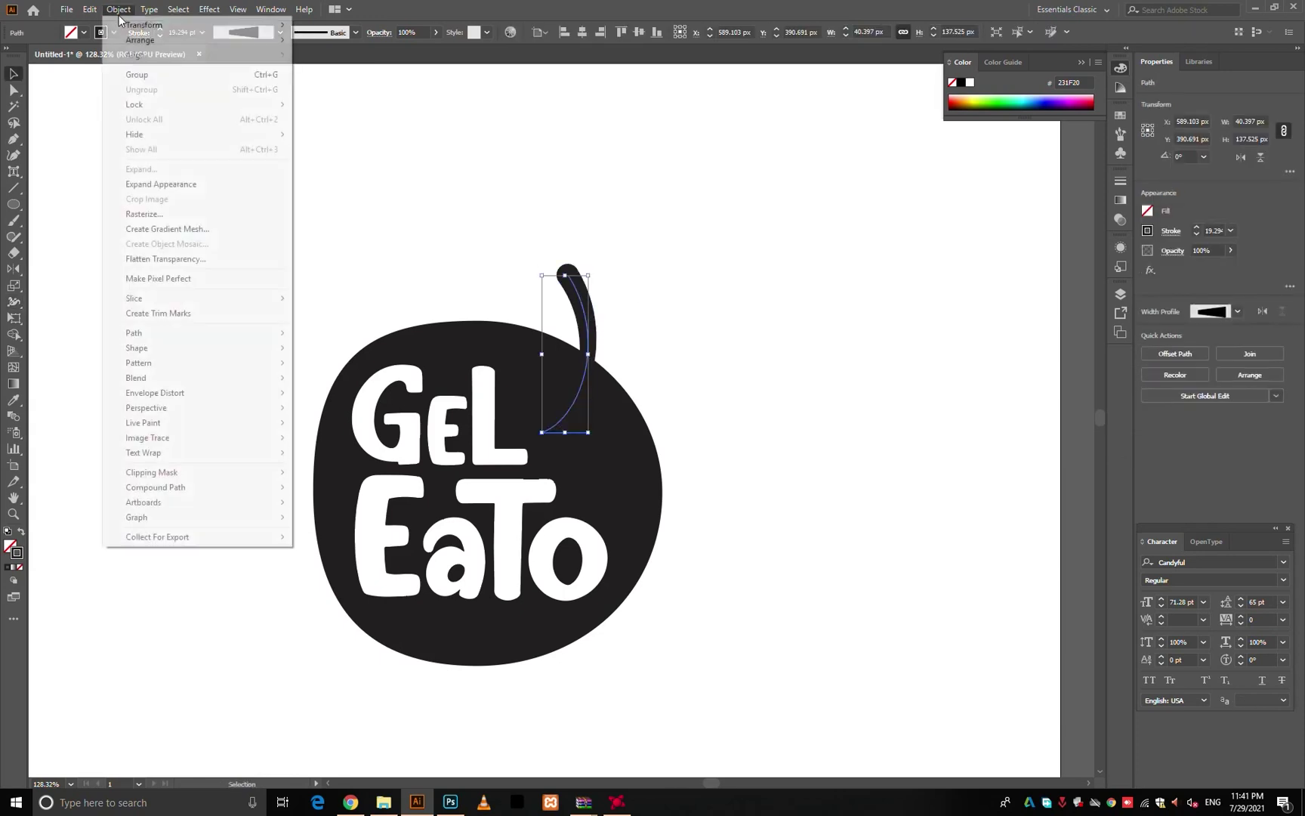
click(151, 180)
key(i)
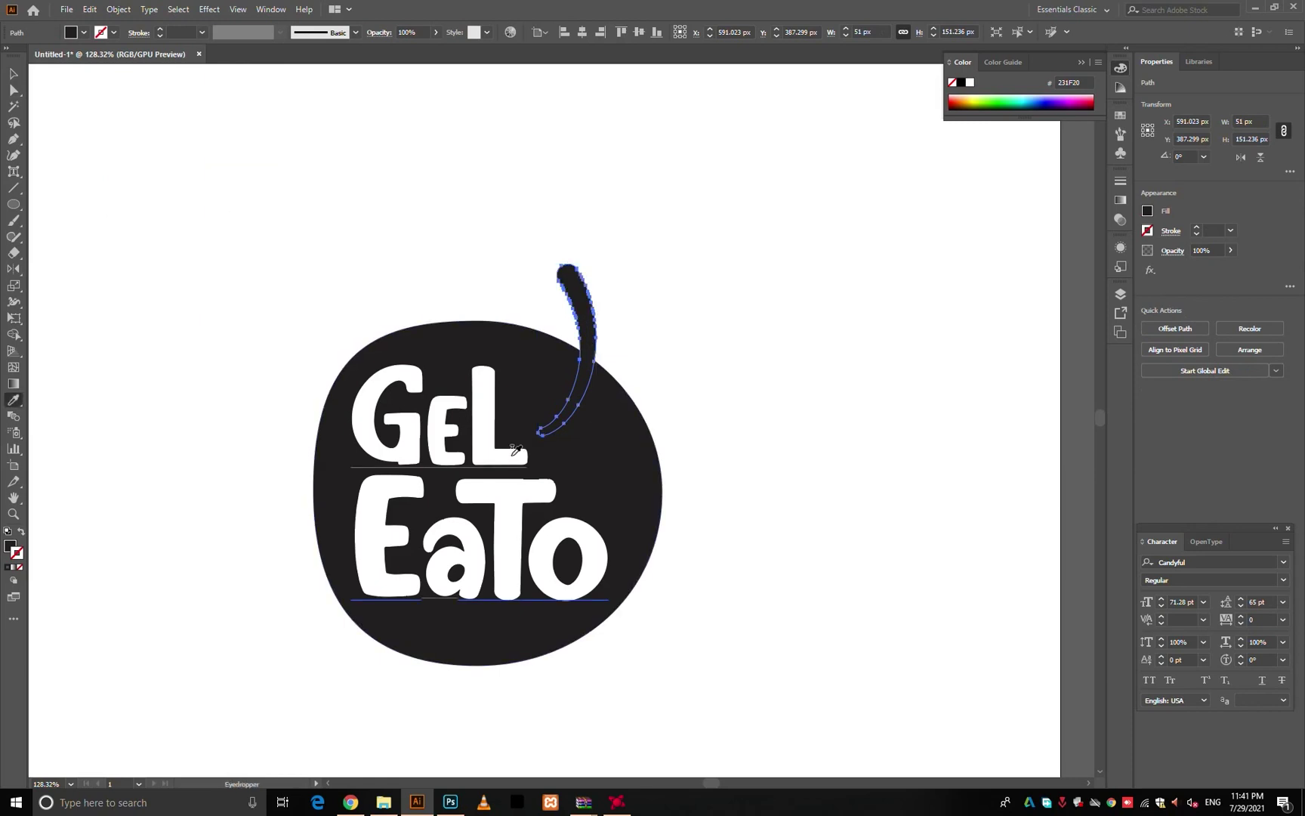
click(512, 455)
click(617, 453)
ctrl+click(707, 376)
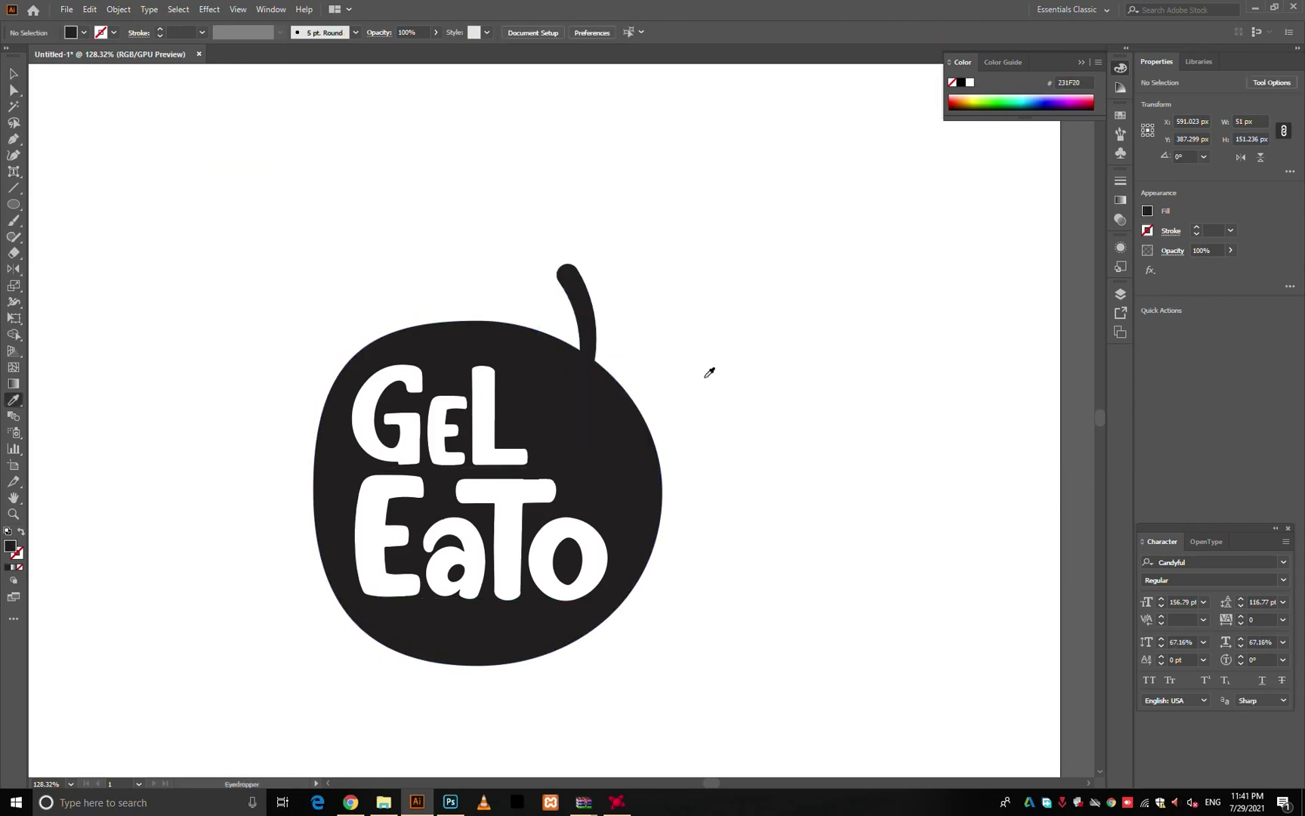
- Give the expanded stem a 1 pt white stroke while keeping the black fill
click(584, 323)
key(i)
click(628, 401)
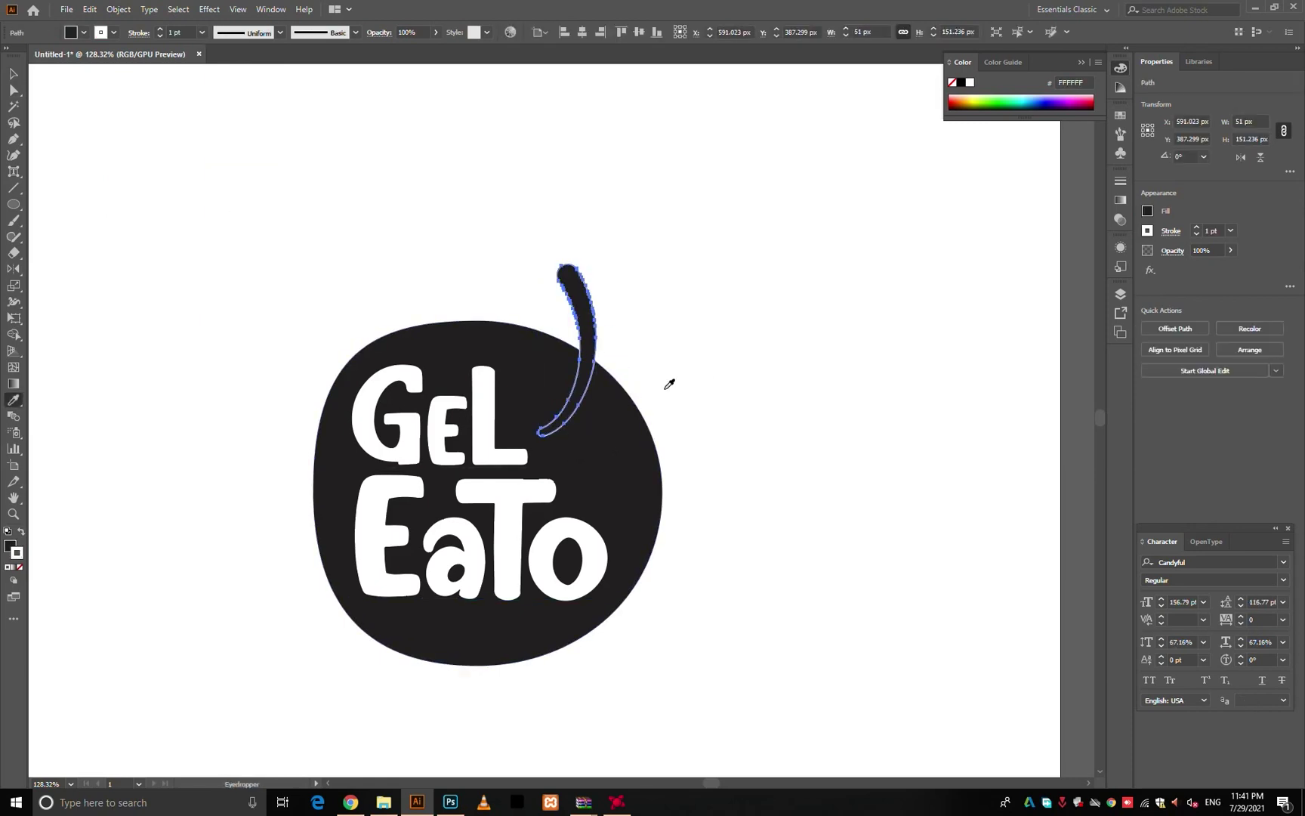
- Swap the stem's colors to a white fill with a 1 pt 231F20 black stroke
key(d)
key(v)
click(786, 336)
drag(711, 381, 695, 375)
drag(559, 302, 645, 382)
key(o)
key(ctrl+z)
key(ctrl+z)
key(ctrl+z)
key(v)
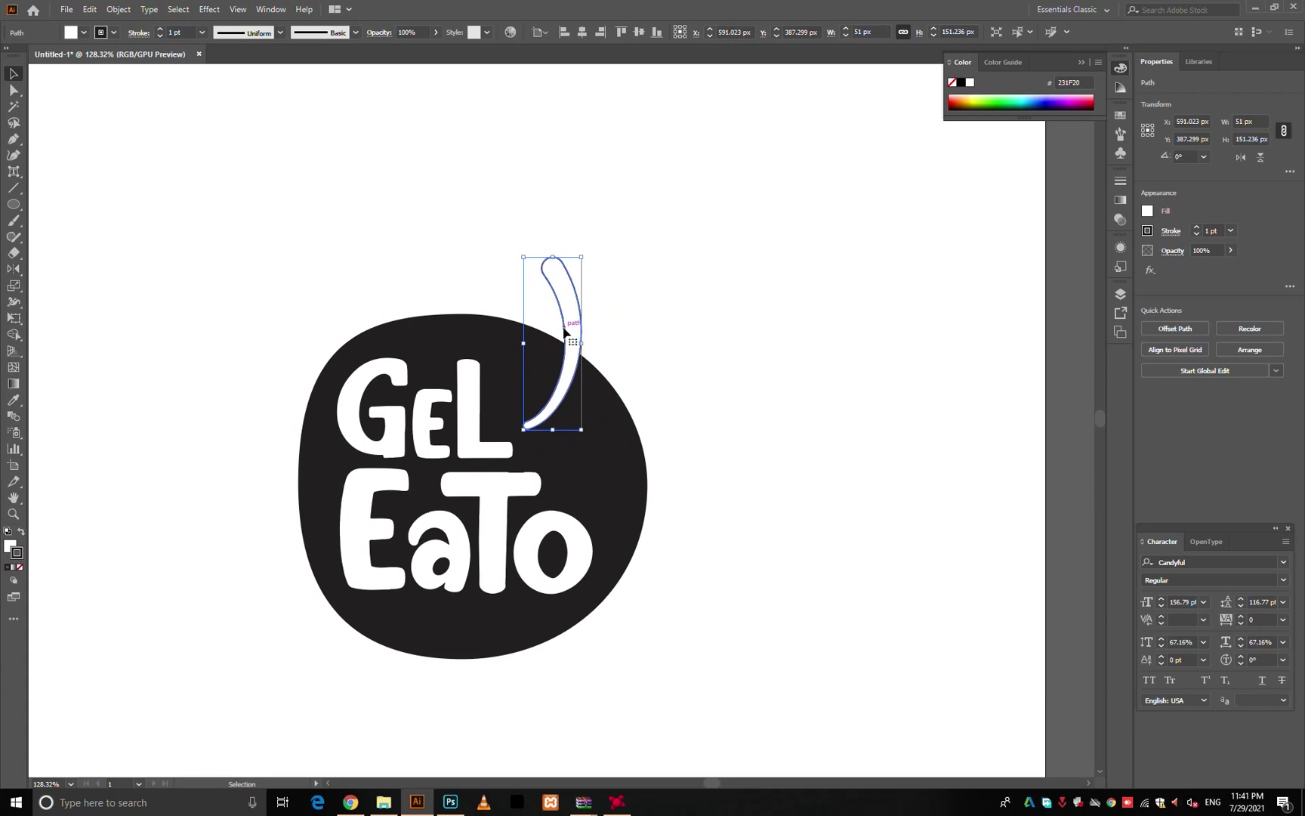
- Duplicate the stem toward the shape's right edge, rotate the copy 90° and reflect it so its thick end points outward past the edge
drag(565, 332, 654, 384)
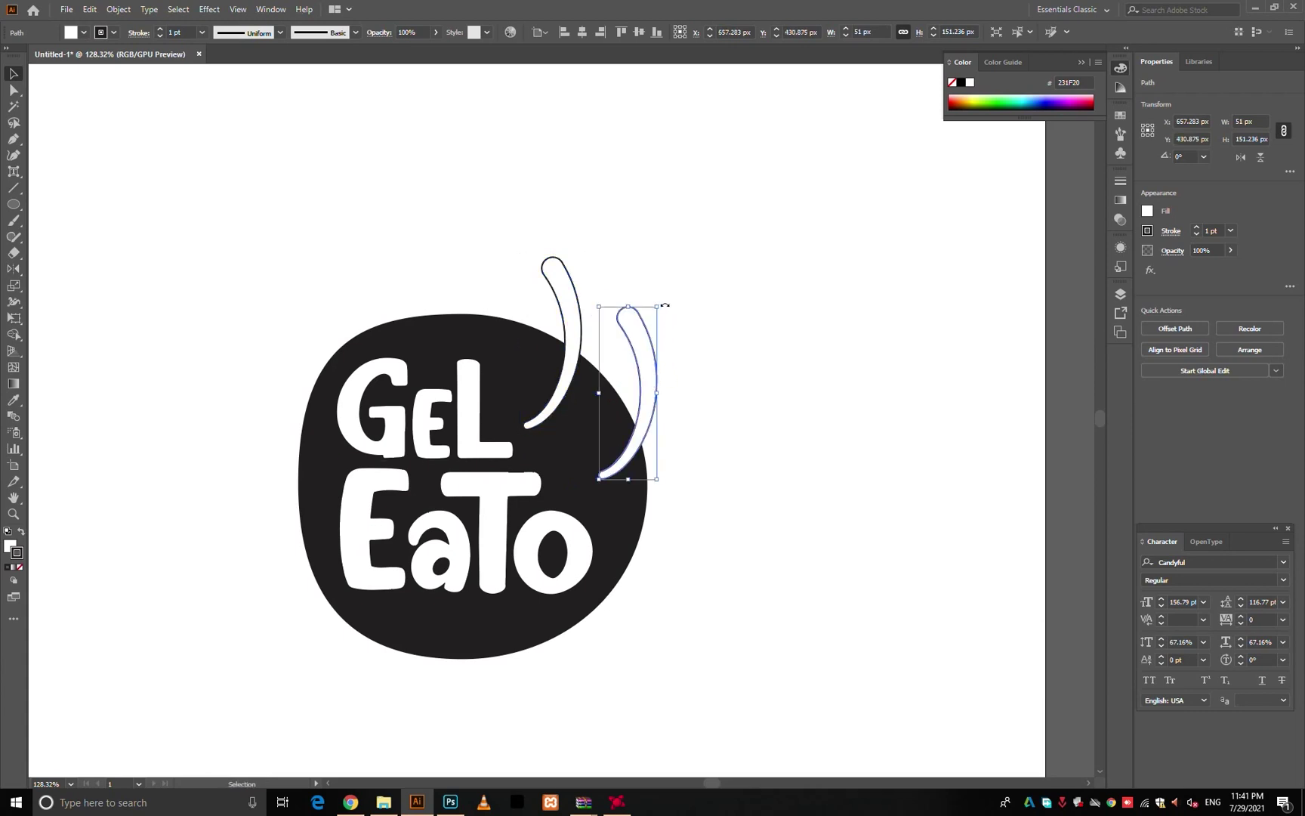
drag(664, 305, 708, 438)
key(o)
mouse_move(626, 428)
mouse_down()
mouse_move(622, 383)
mouse_move(642, 373)
mouse_move(660, 414)
mouse_move(651, 433)
mouse_up()
key(v)
click(729, 439)
click(724, 402)
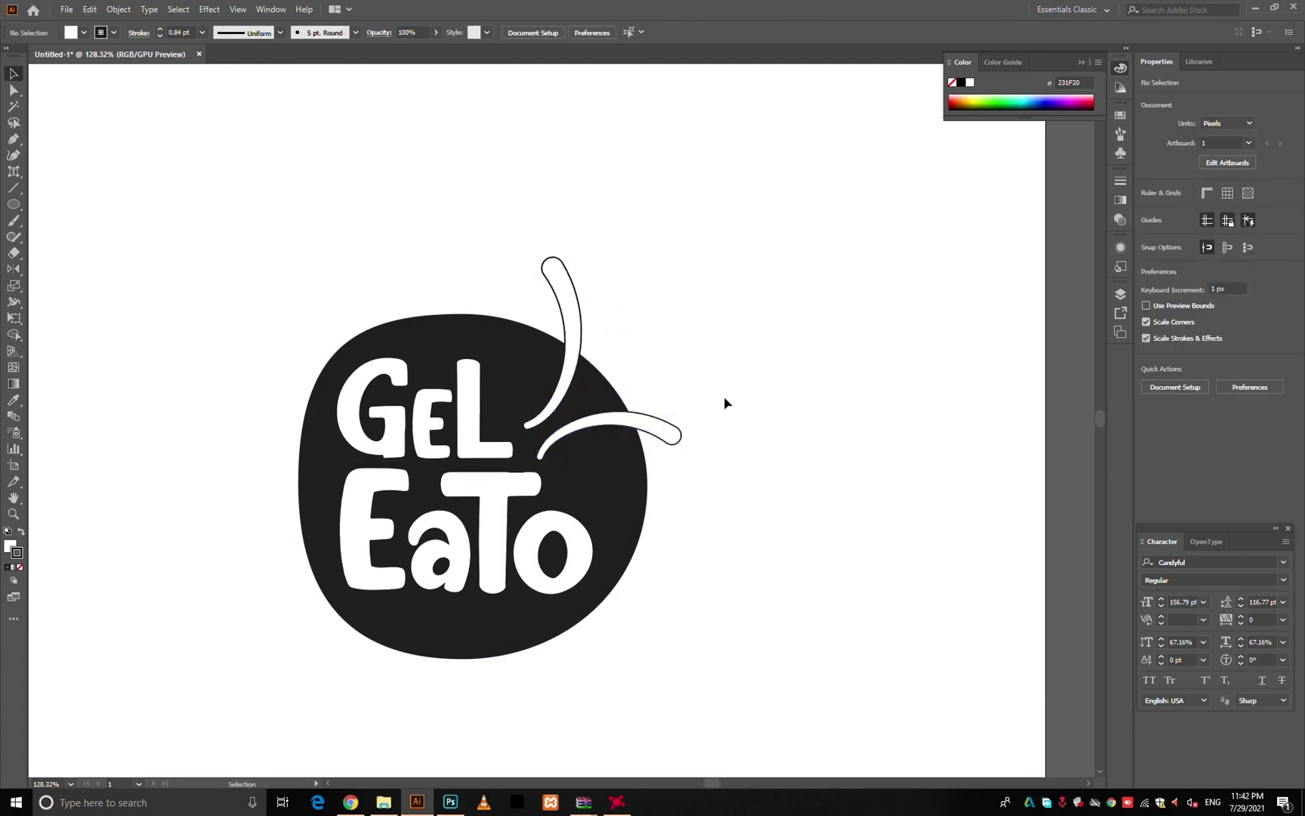
- Reduce the font size of the "GEL" line to 121 pt
double_click(463, 423)
drag(500, 444, 367, 389)
click(426, 389)
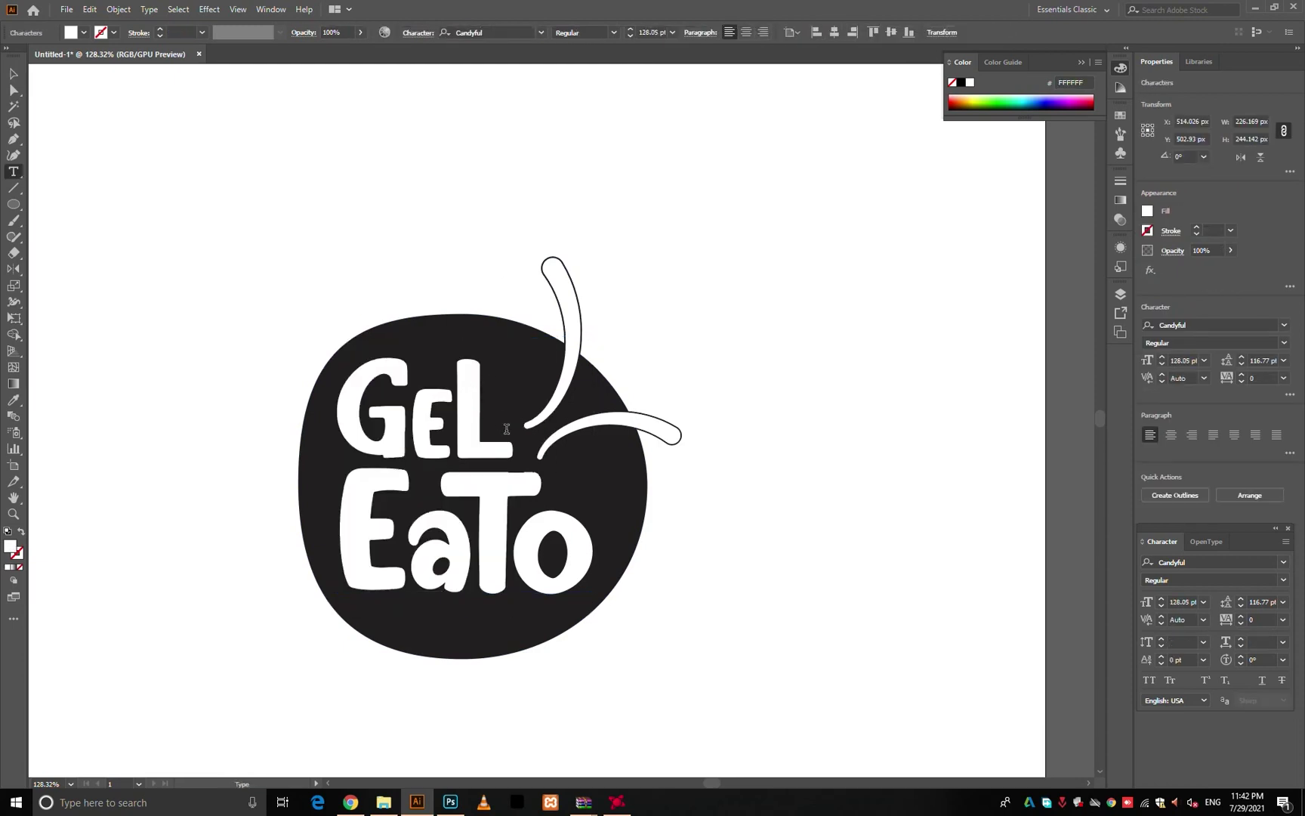
double_click(344, 422)
click(1161, 366)
click(1161, 365)
double_click(1160, 366)
click(1160, 366)
click(1160, 365)
click(1161, 366)
ctrl+click(816, 328)
- Rotate the lower stem clockwise about its inner end and shift the upper stem slightly to the left
key(v)
click(670, 428)
key(r)
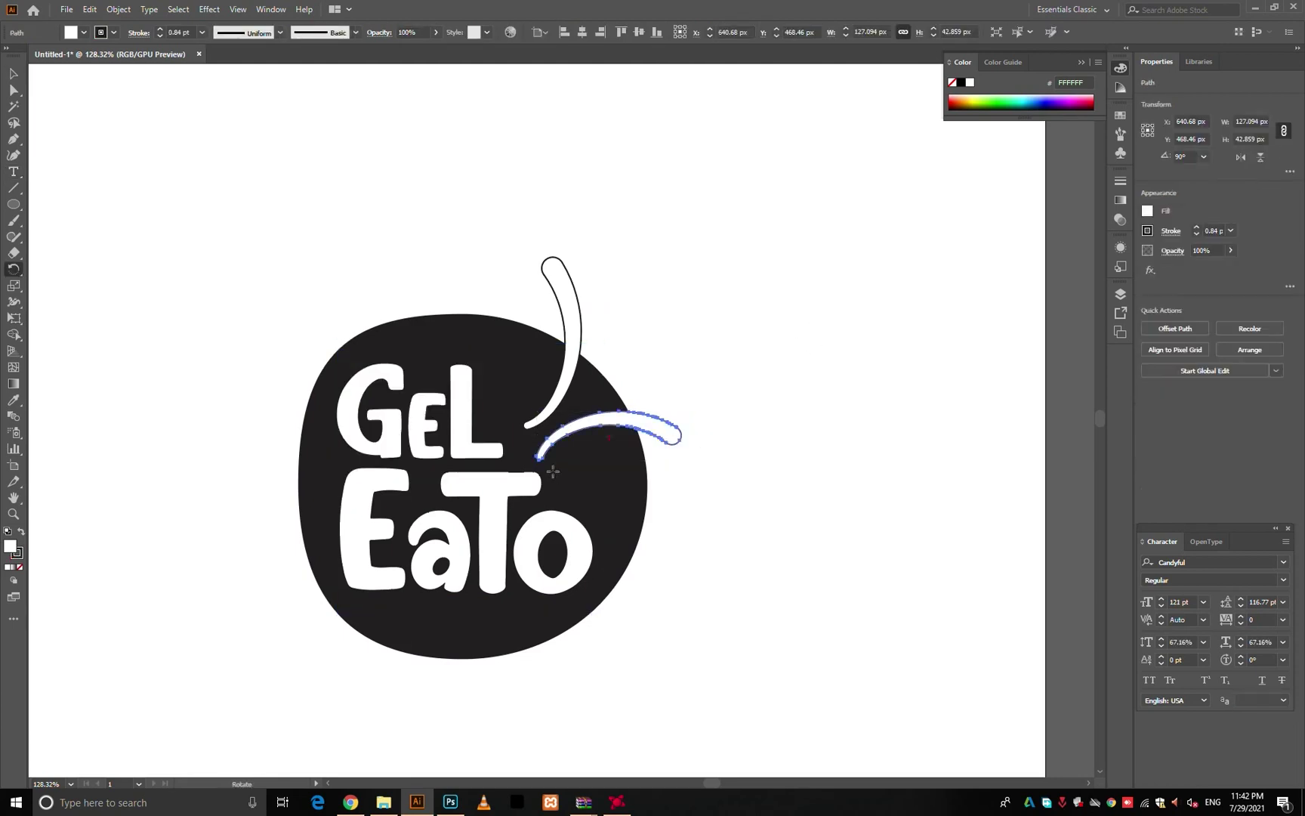
drag(701, 396, 726, 454)
click(679, 445)
key(v)
click(732, 426)
drag(573, 370, 557, 370)
click(734, 286)
- Paint a short curved accent line about 36 × 21 px between the inner ends of the two stems, with a white stroke
click(612, 453)
key(b)
drag(574, 416, 534, 438)
key(i)
click(654, 423)
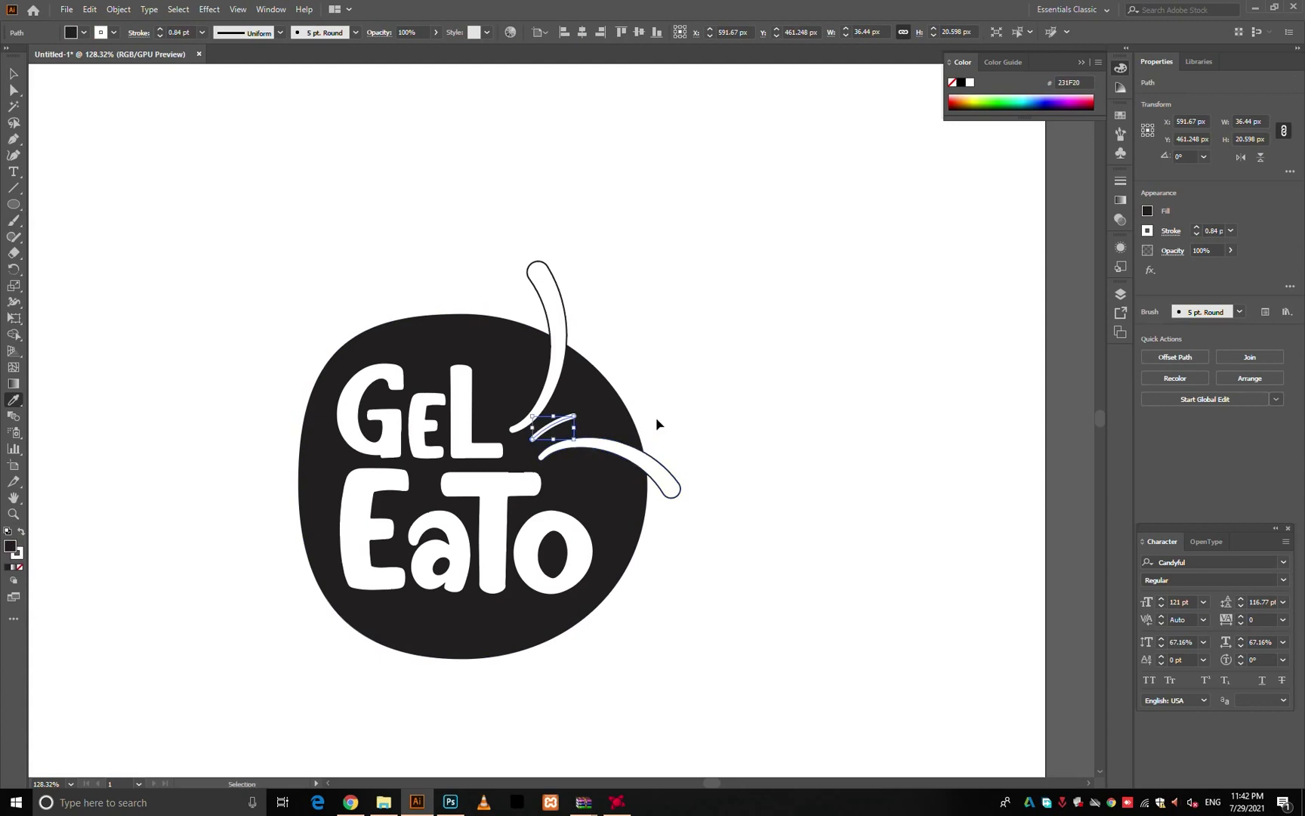
- Set the accent line's stroke to 4 pt and change its brush to Basic
key(ctrl+equal)
key(v)
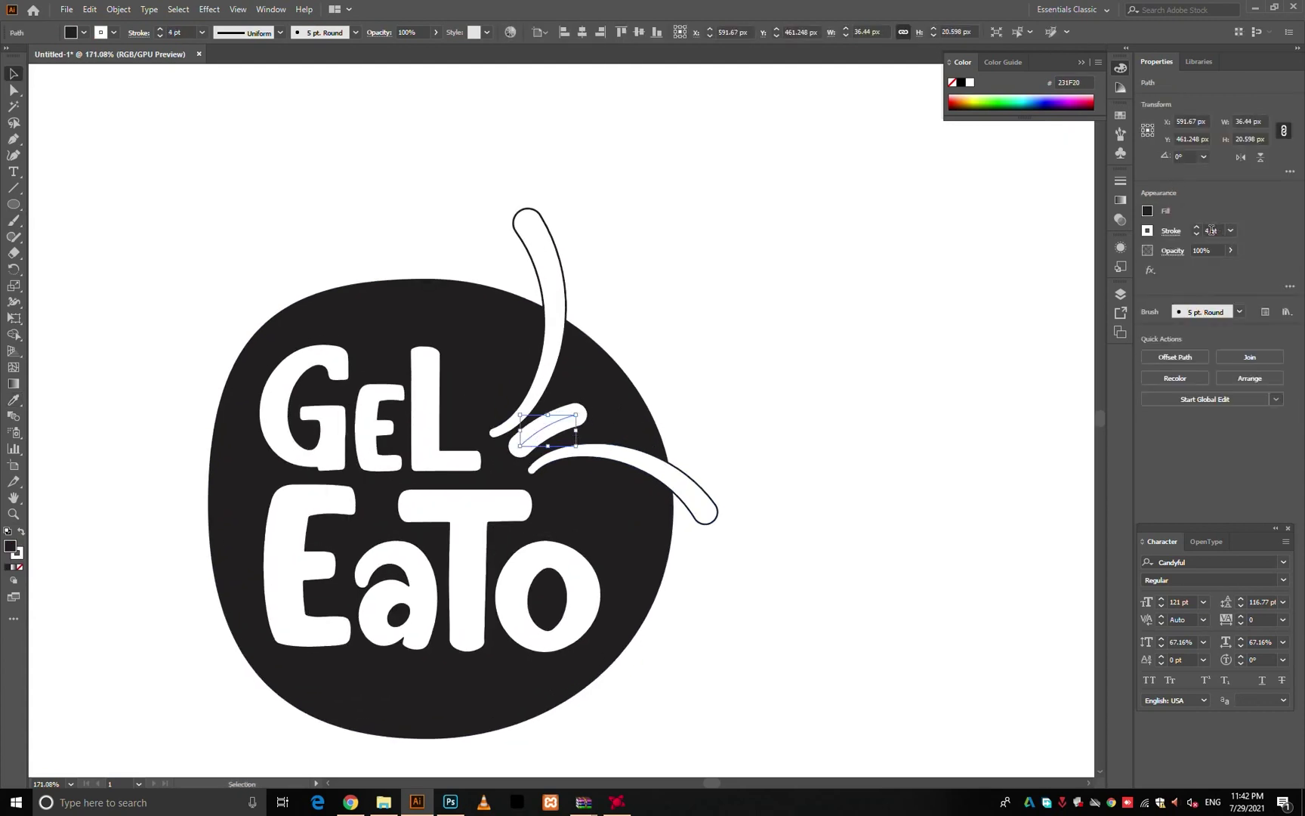
click(1214, 308)
click(1176, 382)
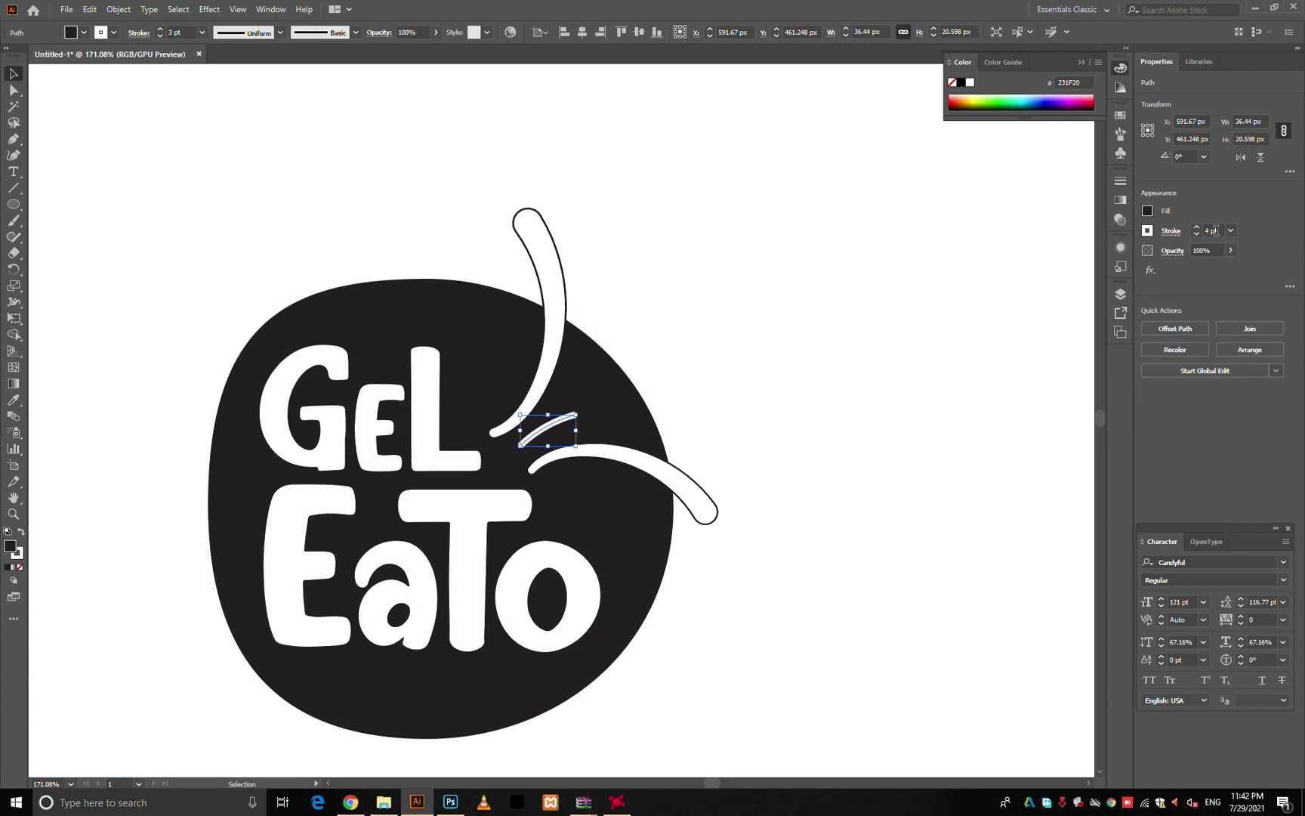
- Widen the accent line's outer end to about 8.7 pt with the Width tool and give it round caps and corners
key(ctrl+equal)
click(1171, 235)
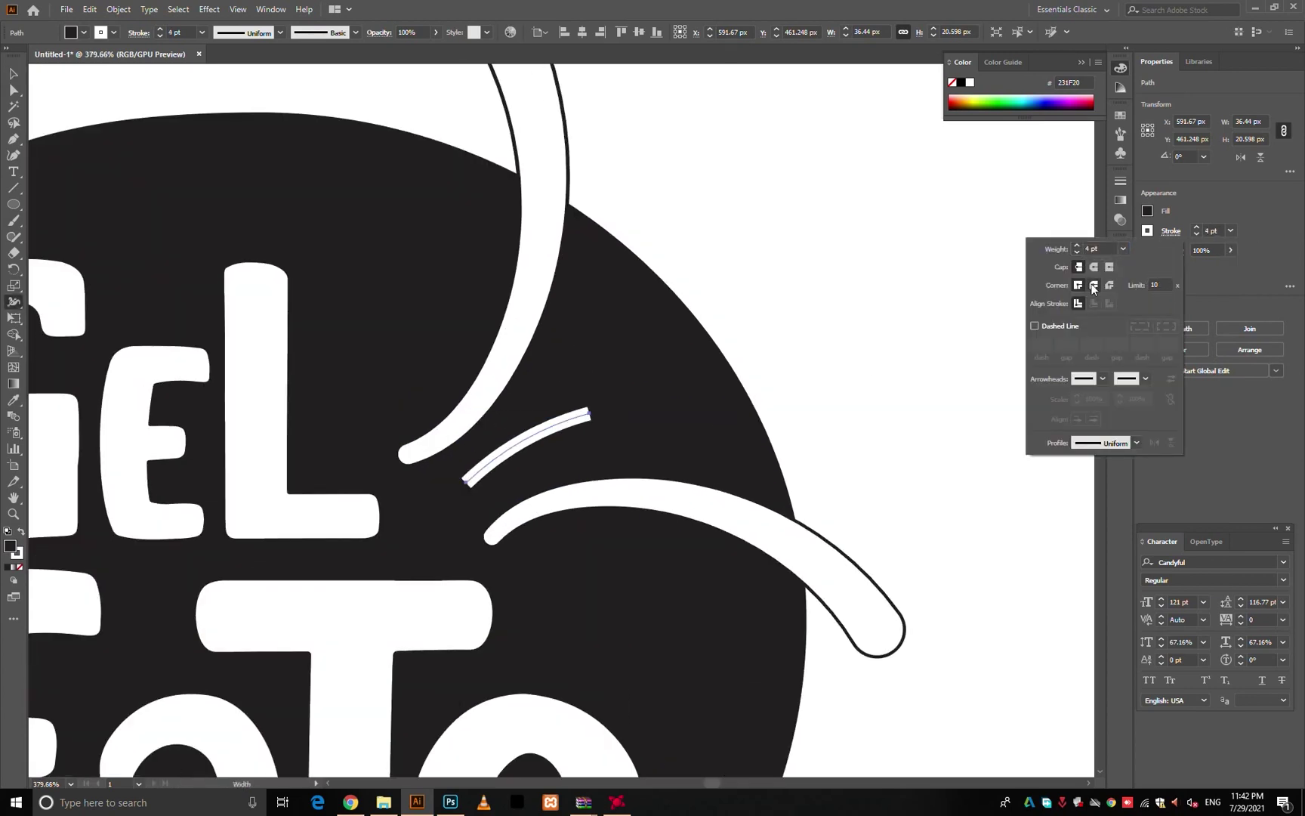
scroll(631, 381, up, 1)
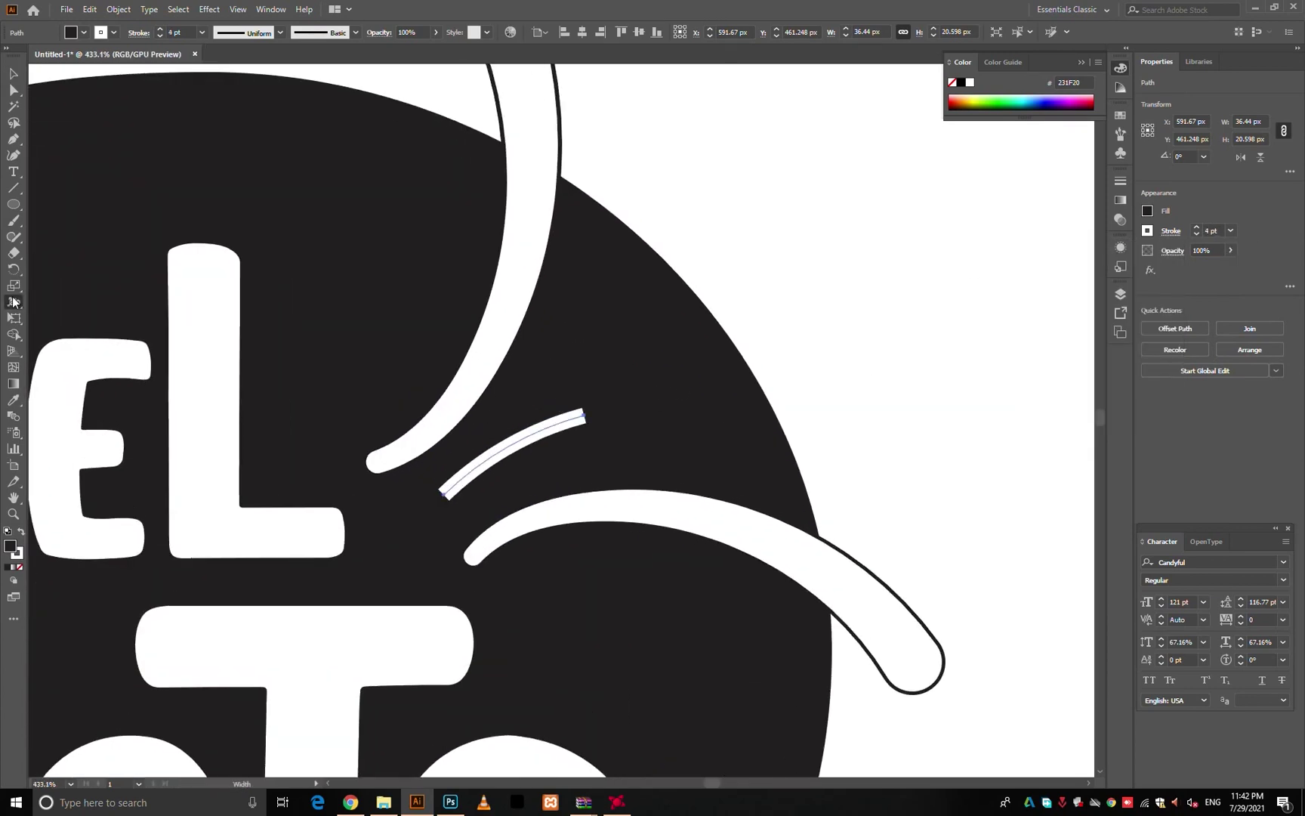
drag(588, 425, 588, 432)
click(1171, 231)
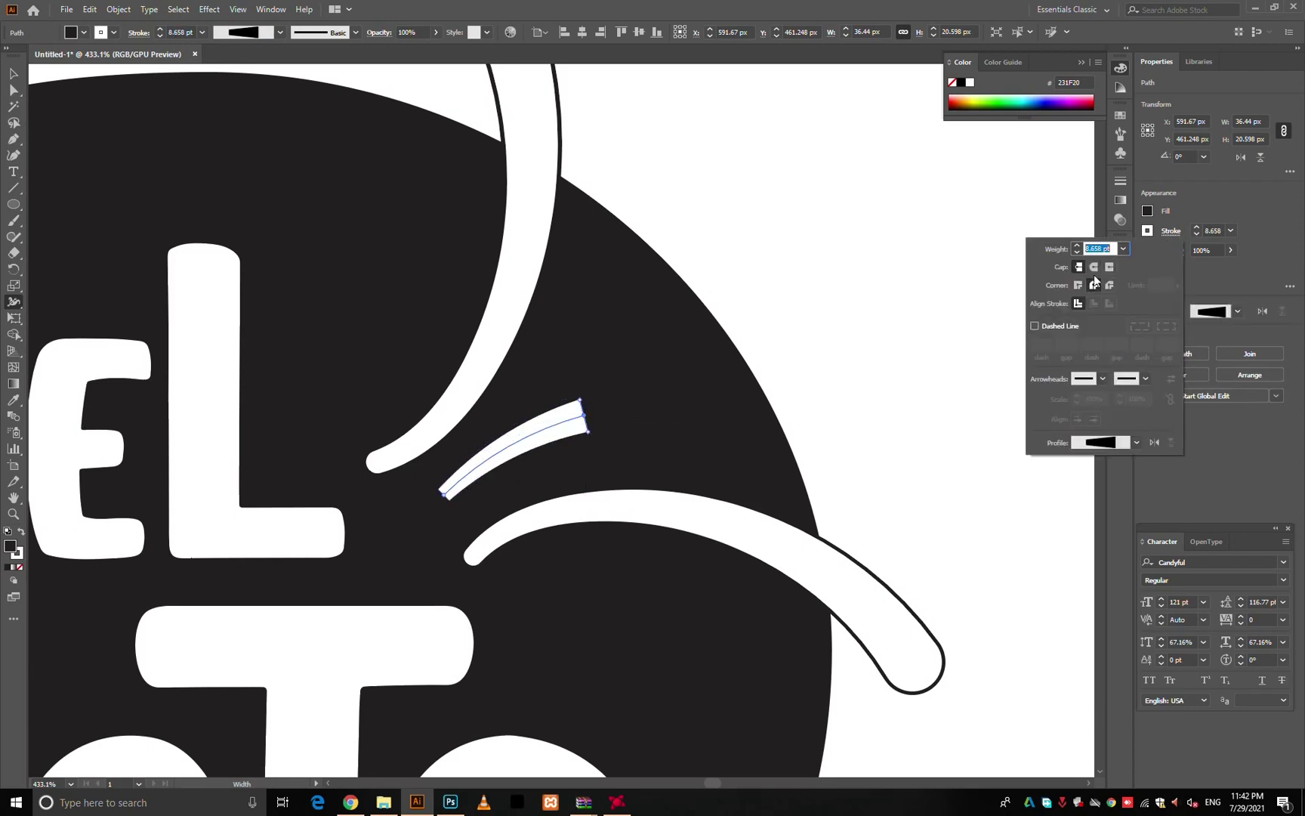
click(822, 274)
key(v)
- Expand the appearance of the tapered accent line between the stems
click(90, 9)
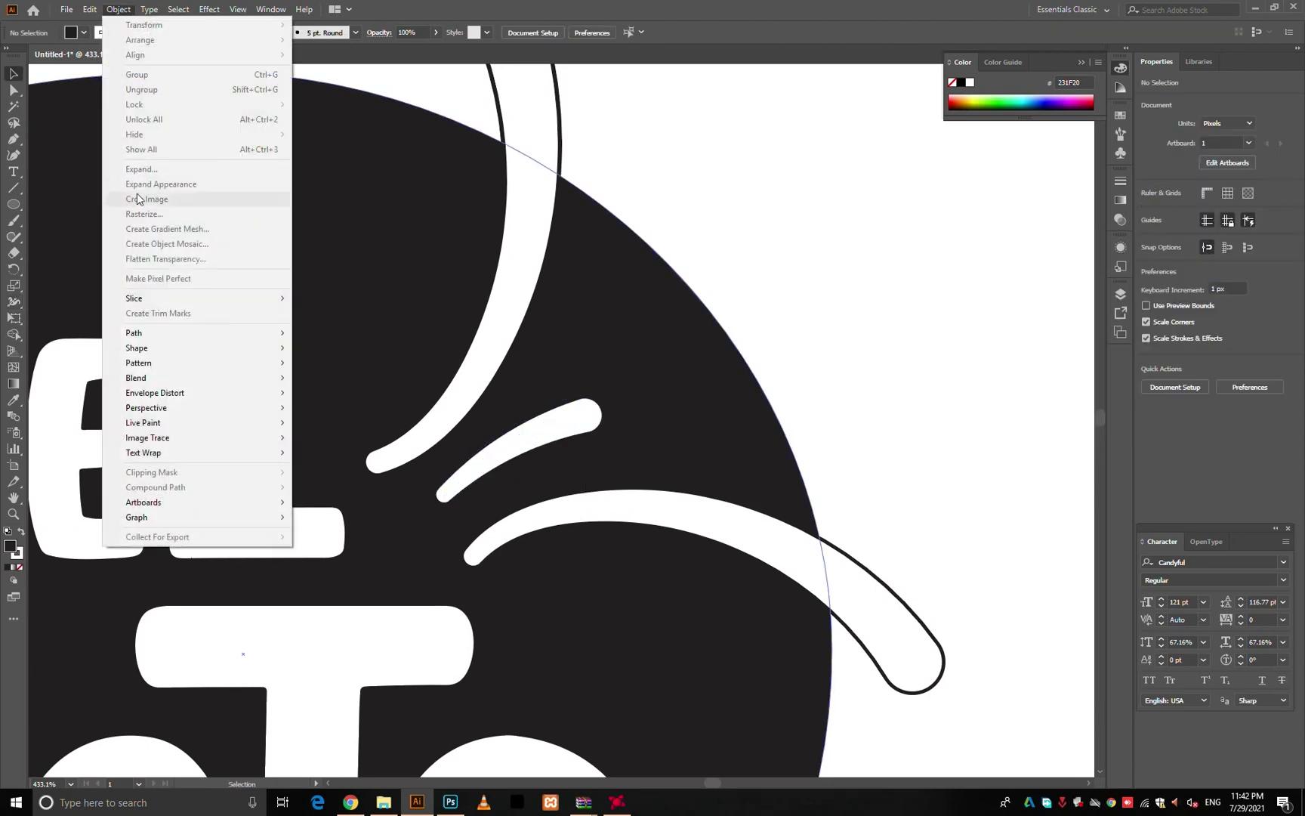
click(540, 432)
click(132, 12)
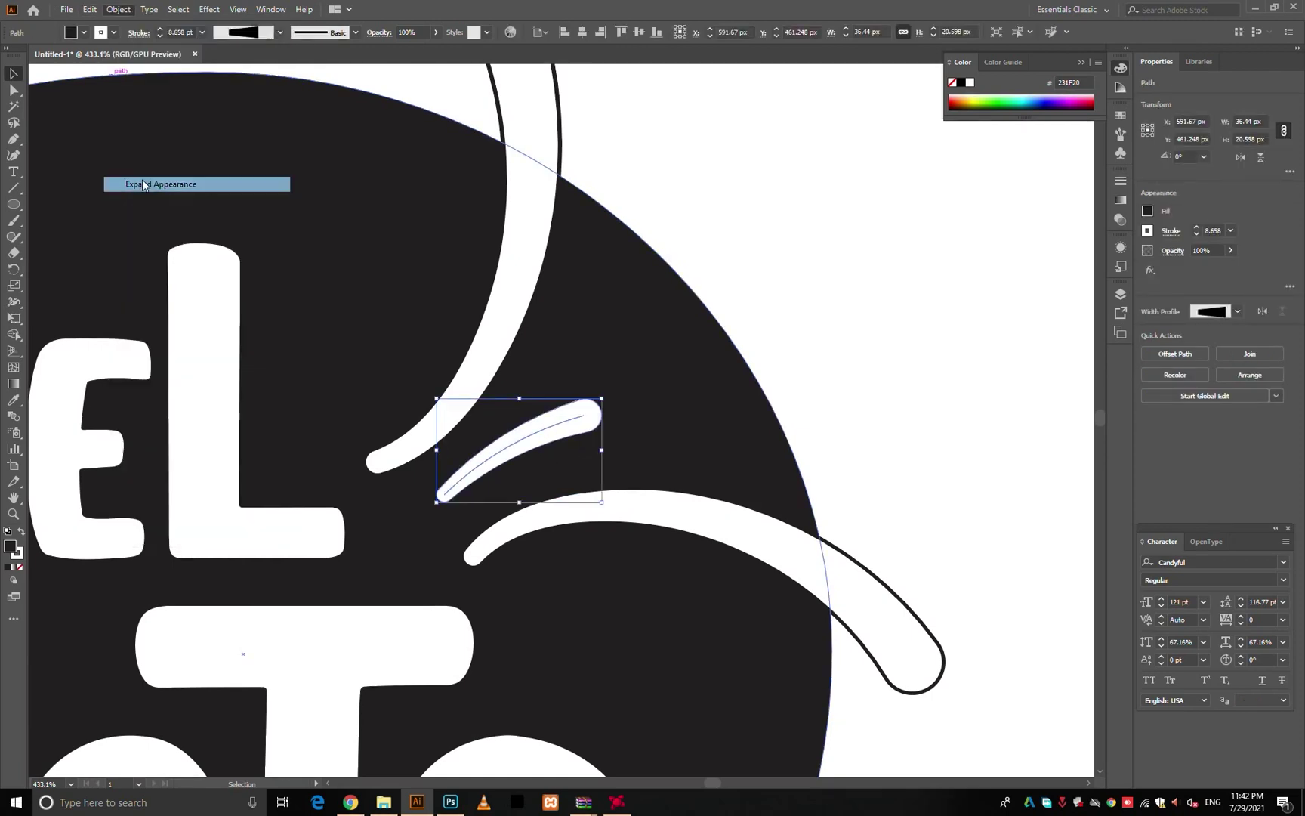
click(166, 183)
key(v)
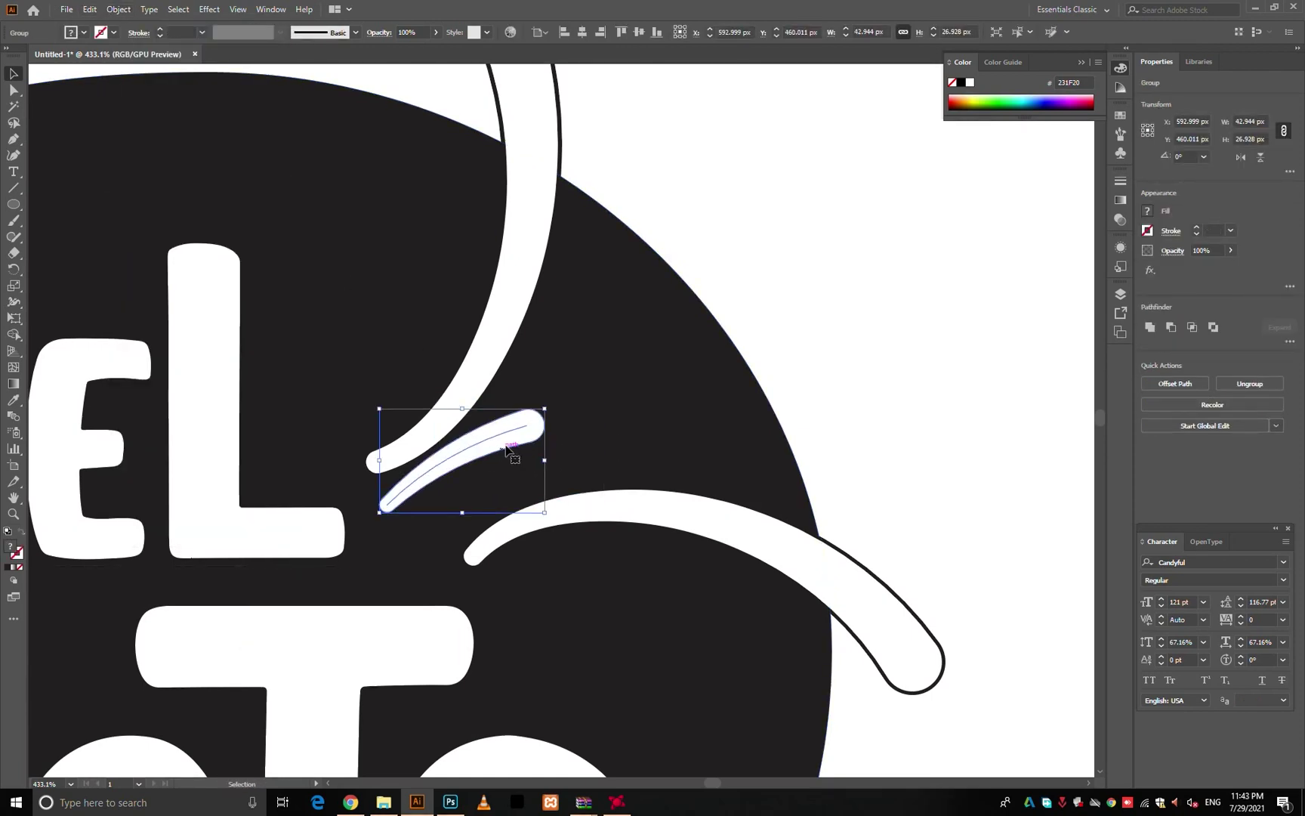
click(119, 9)
click(113, 169)
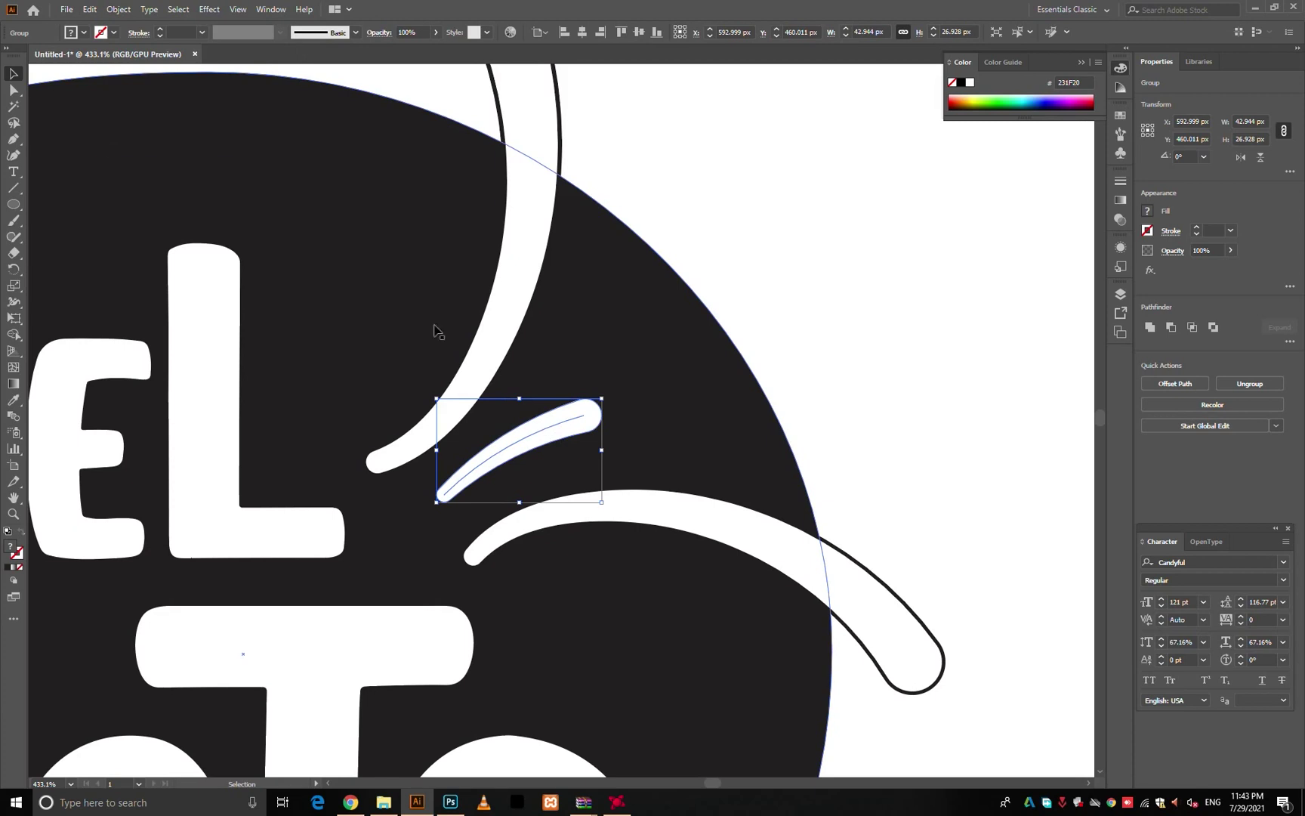
- Match the expanded accent to the lower stem's white fill and 0.84 pt black stroke with the Eyedropper
key(a)
click(560, 432)
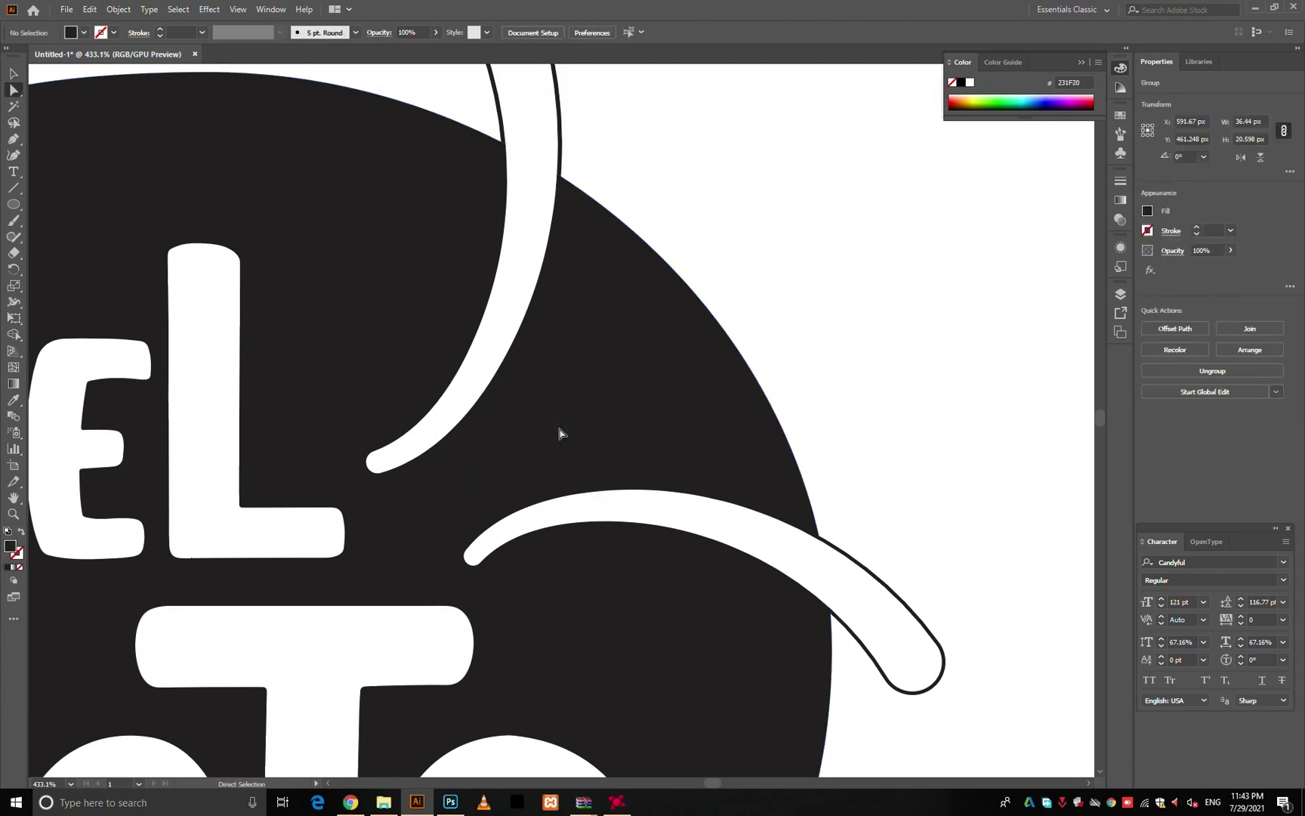
key(i)
click(673, 507)
ctrl+click(856, 369)
drag(855, 370, 657, 382)
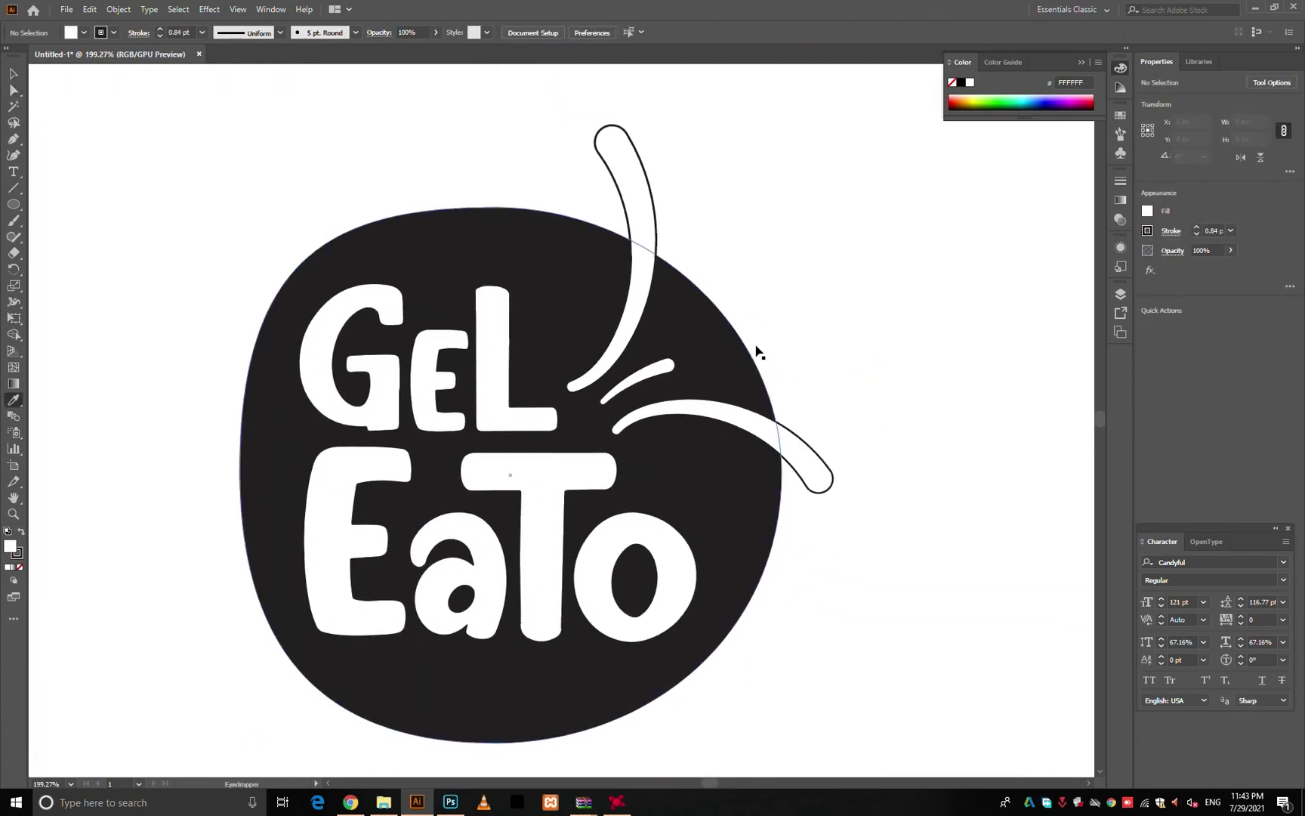
- Duplicate the whole logo to the right of the original
key(v)
drag(868, 329, 789, 347)
scroll(789, 348, down, 4)
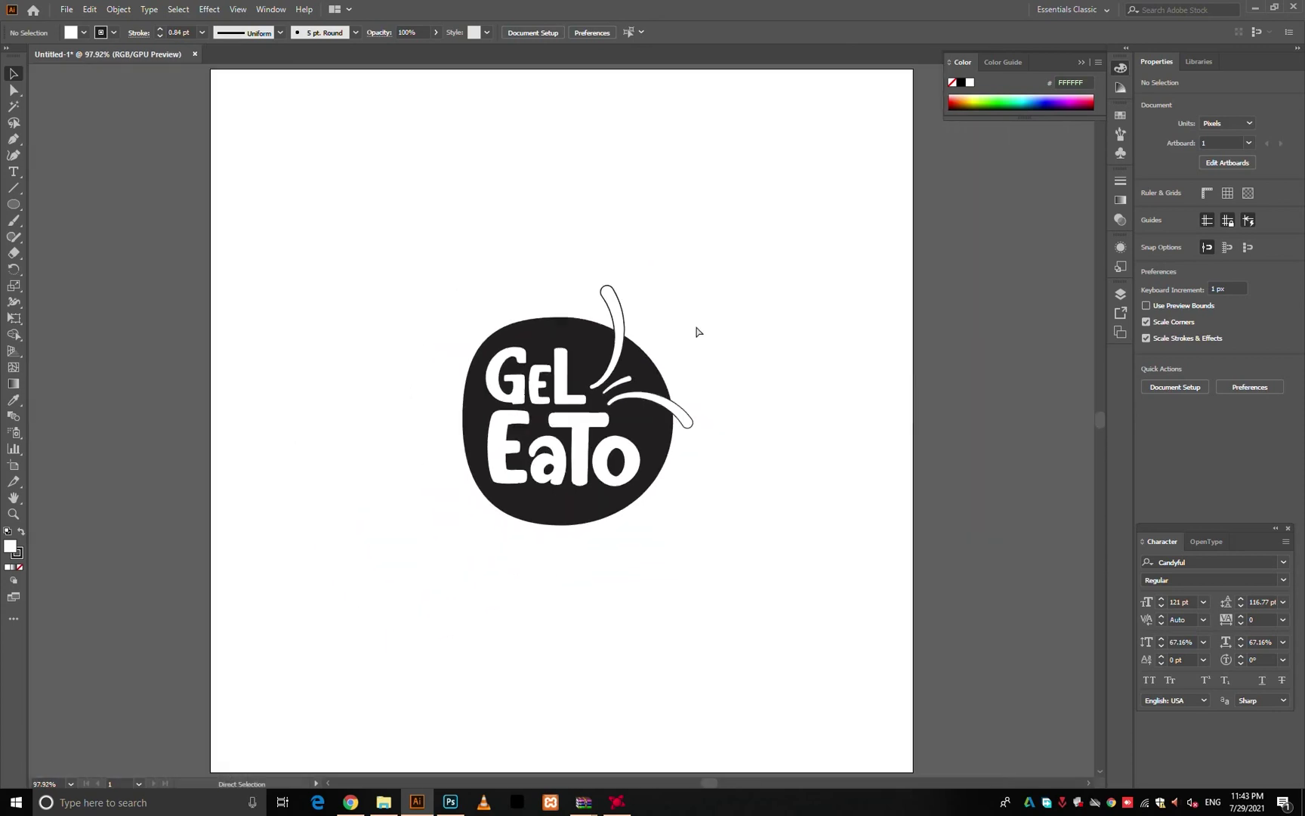
drag(535, 449, 602, 450)
- Fill the copied logo's rounded background shape with magenta EC008C
key(a)
click(593, 517)
click(1147, 211)
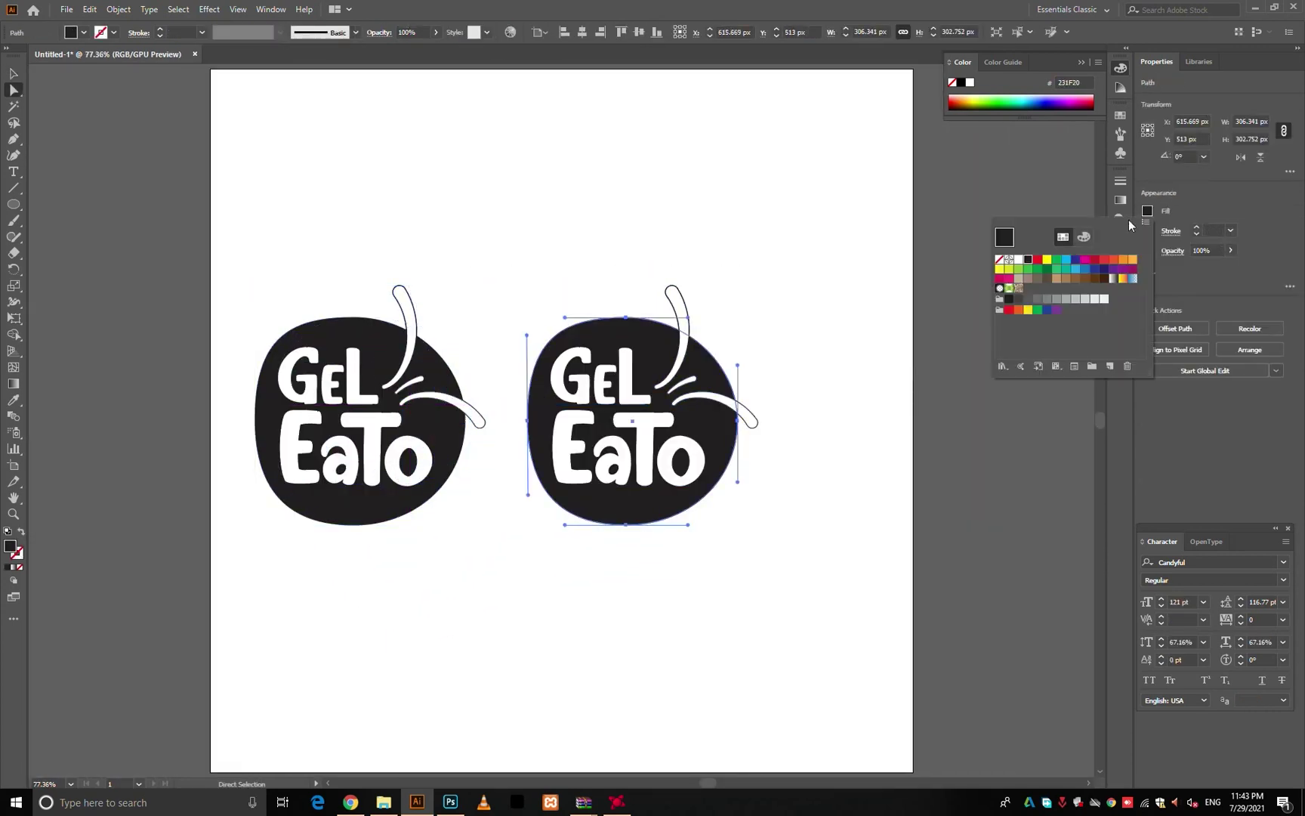
click(1085, 262)
click(856, 419)
- Give both stems and the accent of the copied logo the shape's magenta fill with a white stroke
scroll(719, 374, up, 5)
click(655, 293)
drag(684, 237, 649, 256)
drag(808, 433, 772, 480)
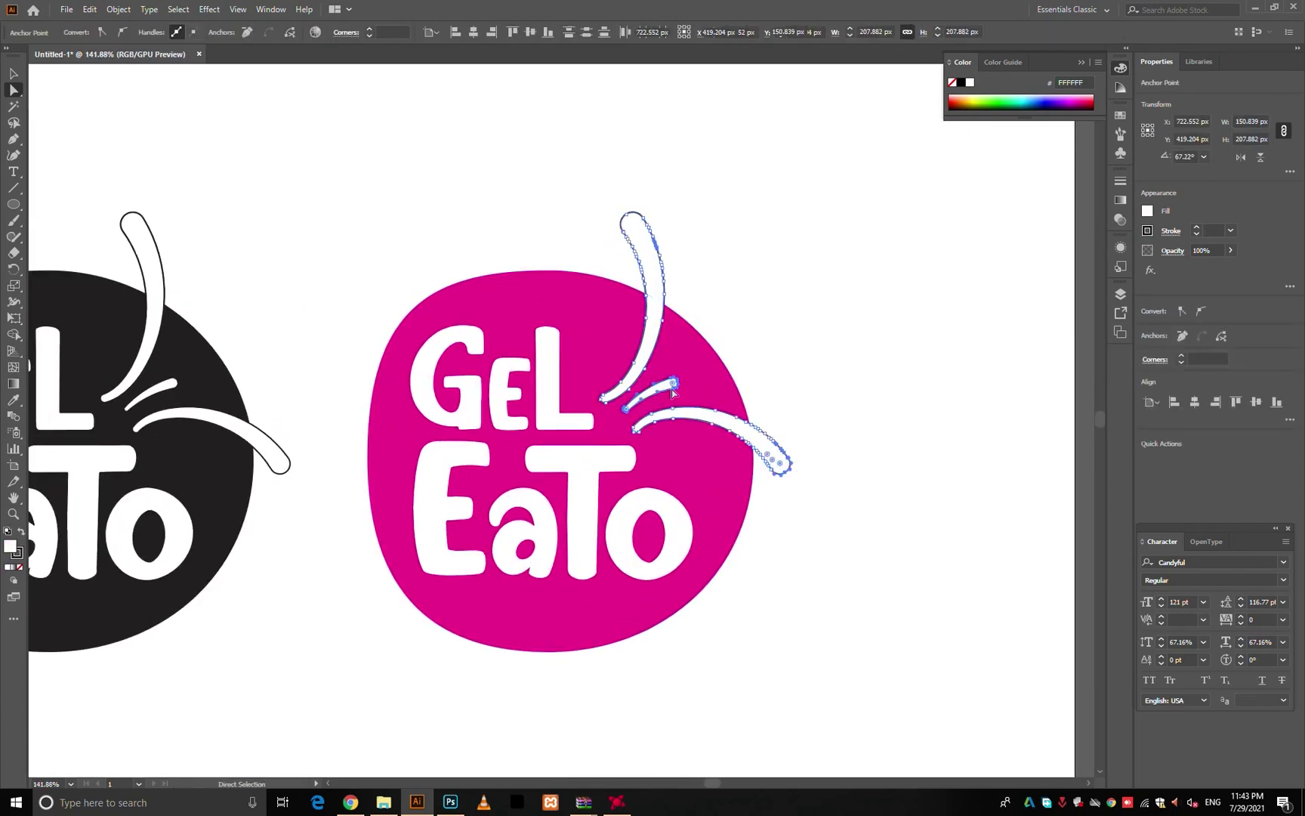
key(i)
click(710, 381)
key(a)
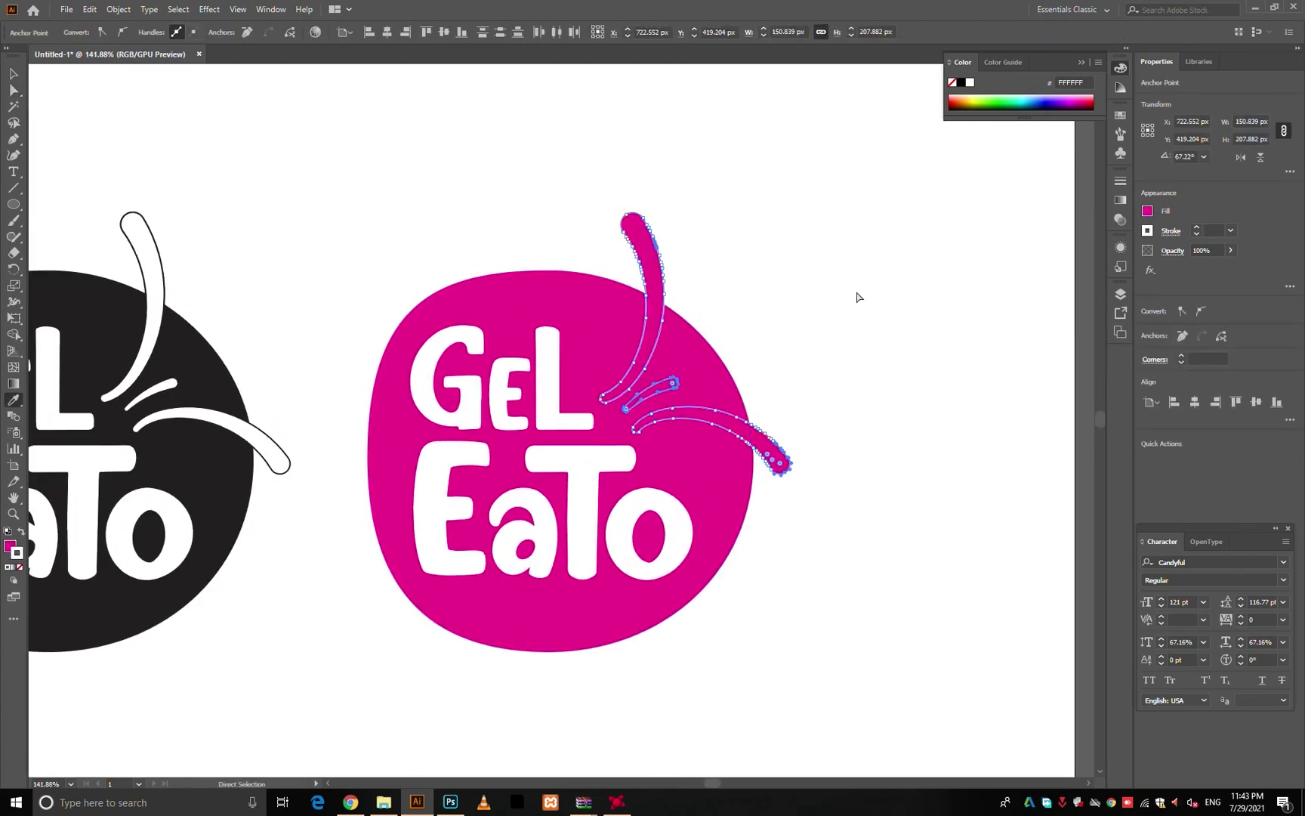
- Change the copied logo's background shape to a white fill with a 1 pt magenta outline
click(737, 358)
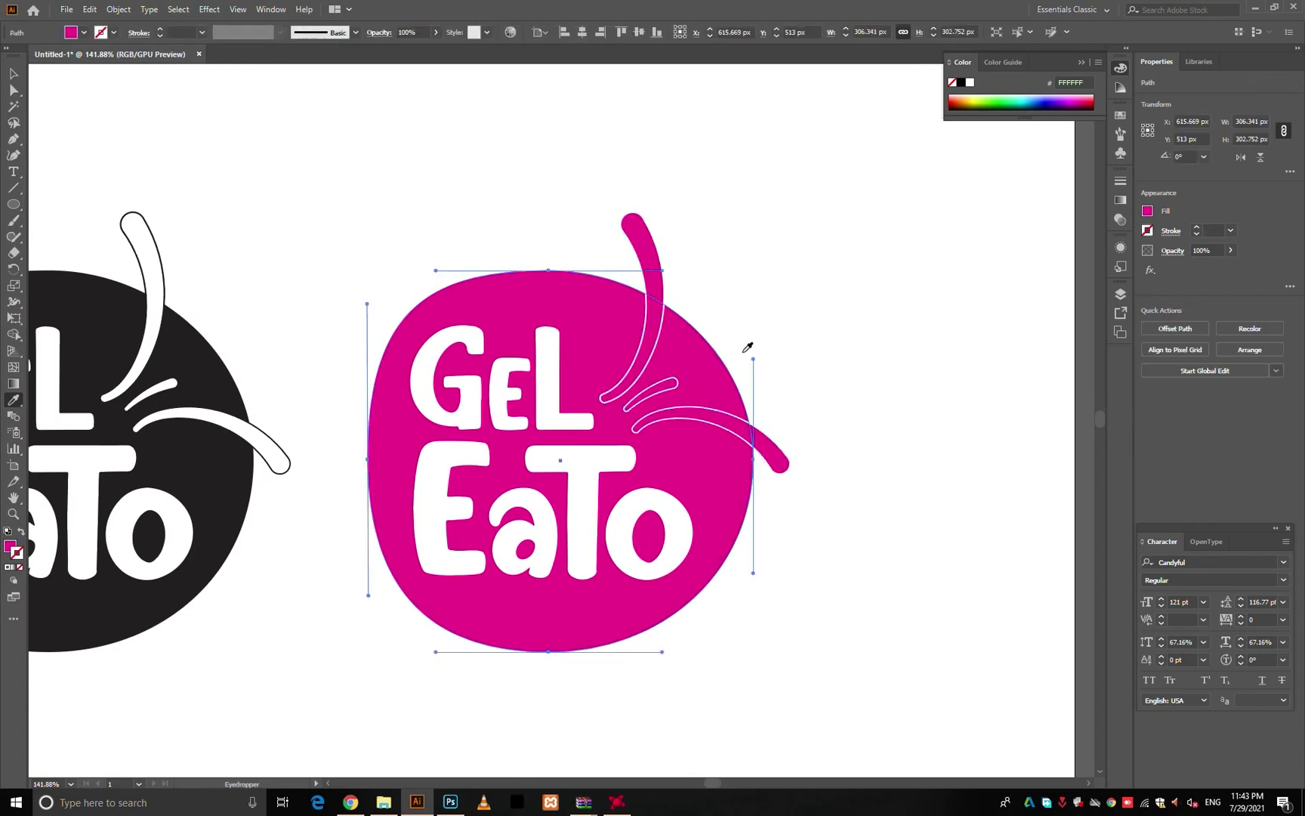
key(shift+x)
key(v)
- Color the copied logo's white "GEL EaTO" lettering with the stems' magenta using the Eyedropper
click(533, 394)
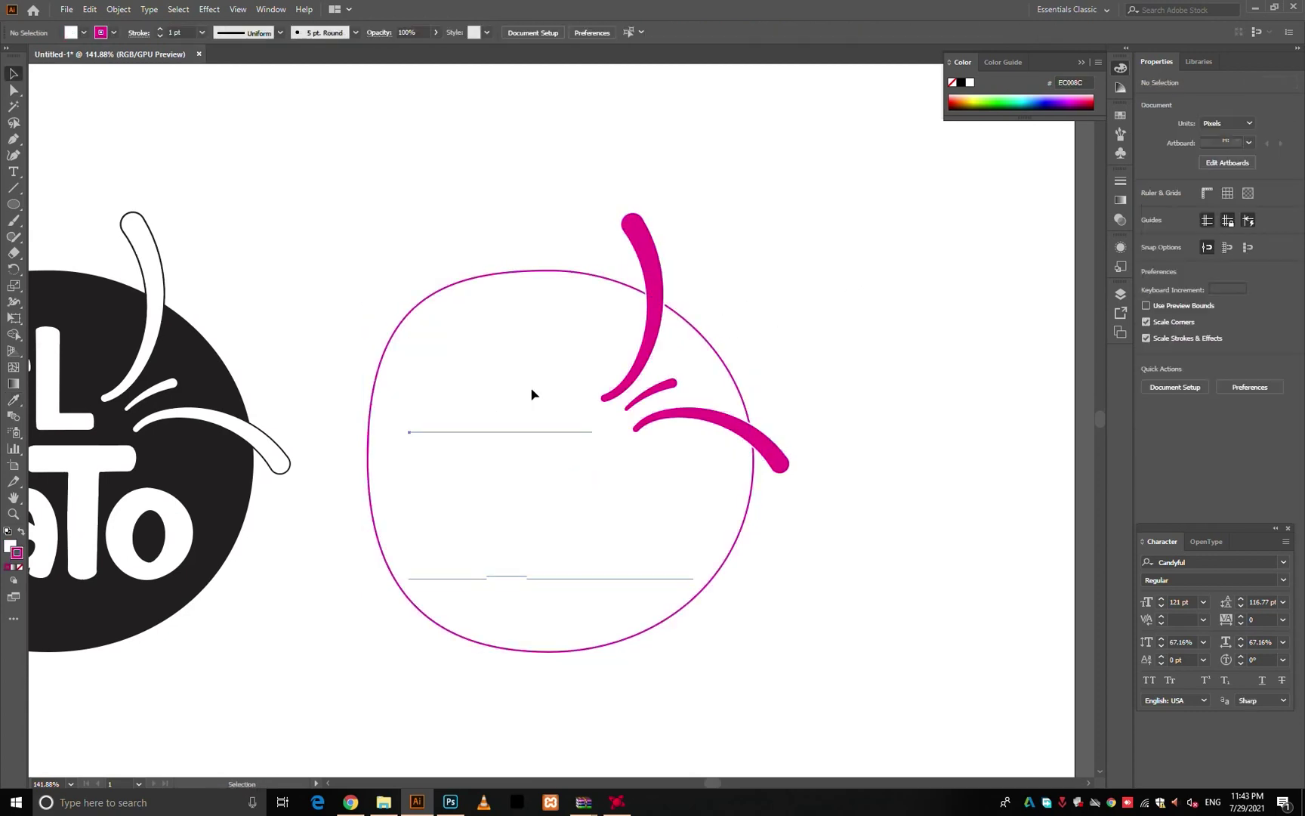
key(i)
click(637, 290)
key(ctrl+z)
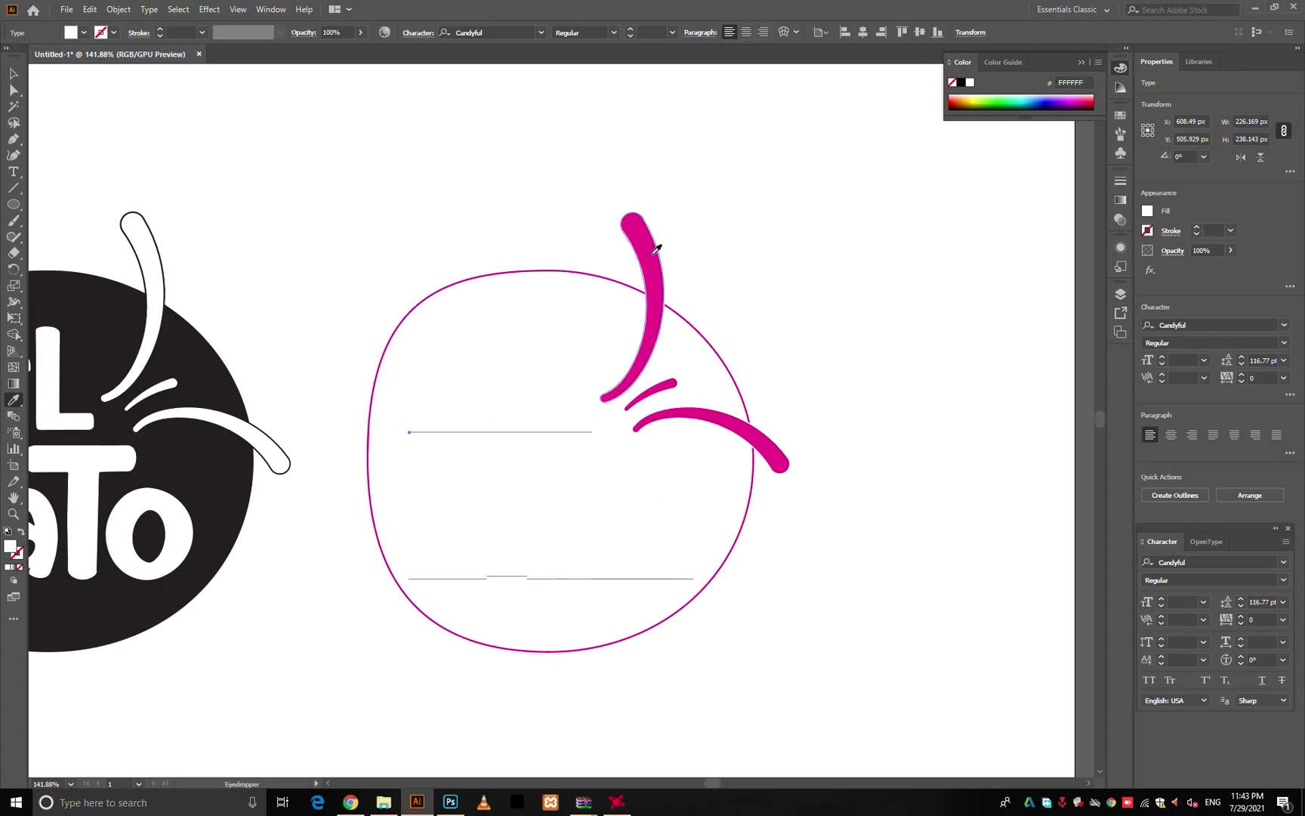
click(650, 254)
key(v)
click(758, 332)
drag(765, 340, 659, 384)
drag(724, 301, 694, 303)
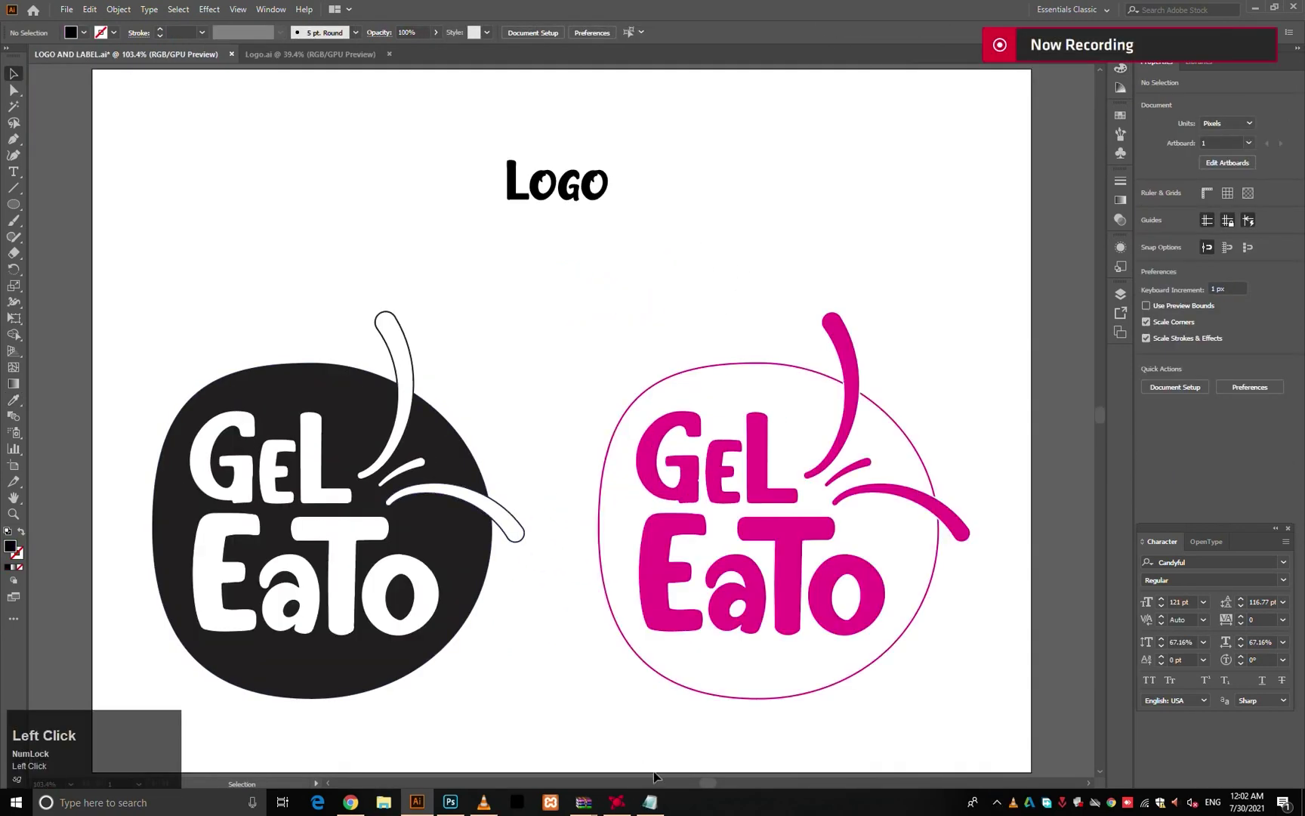
- Switch to the Notepad brief, copy the jar width 61.7, and return to Illustrator
click(650, 802)
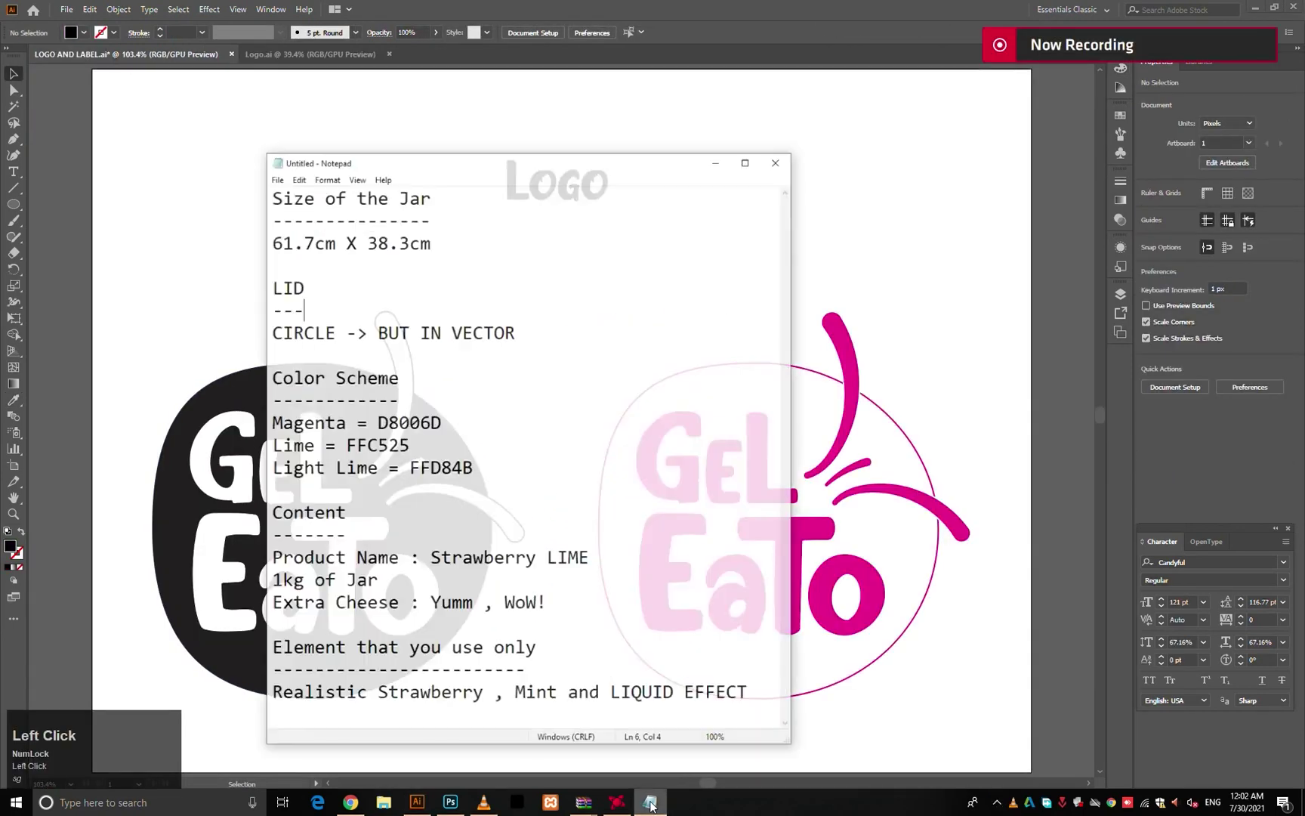
drag(792, 274, 873, 302)
drag(261, 175, 423, 176)
click(462, 221)
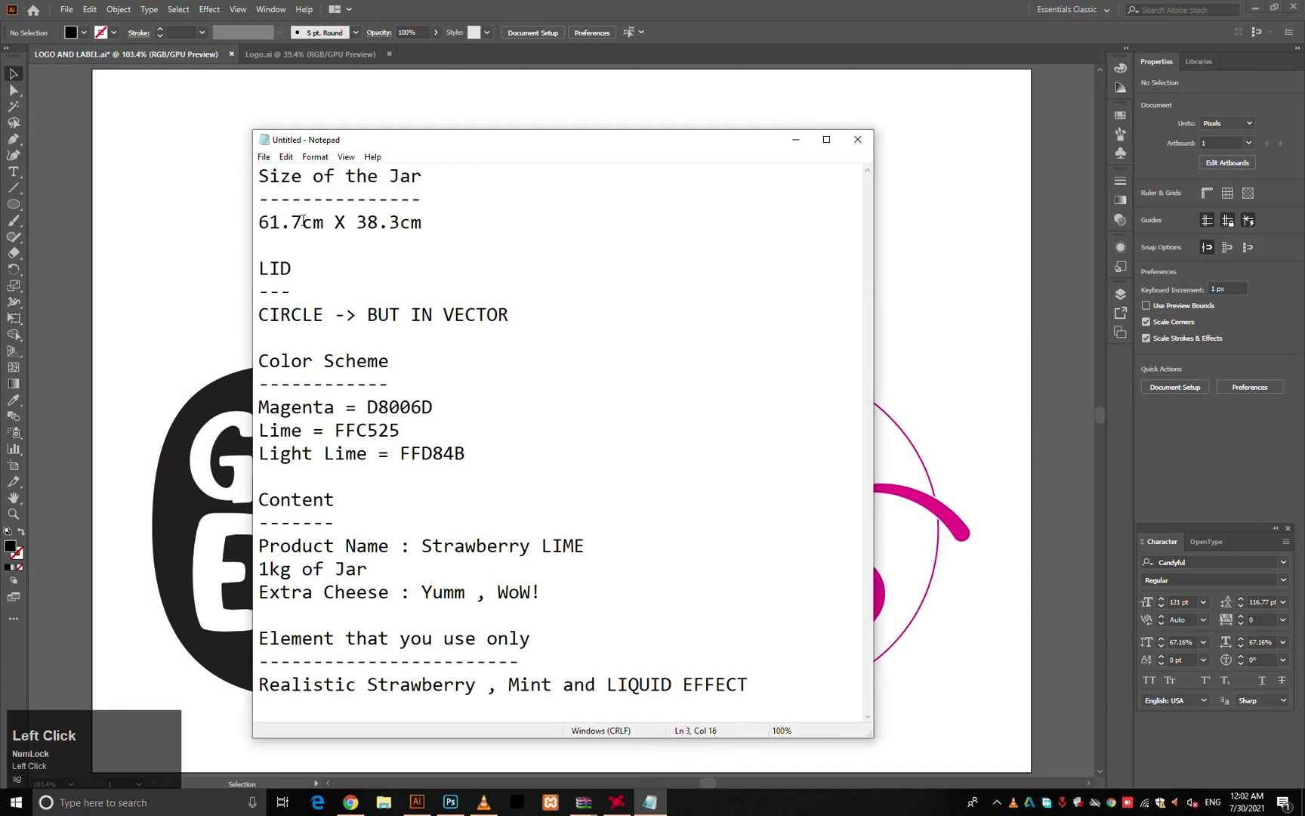
right_click(276, 218)
click(314, 265)
click(214, 258)
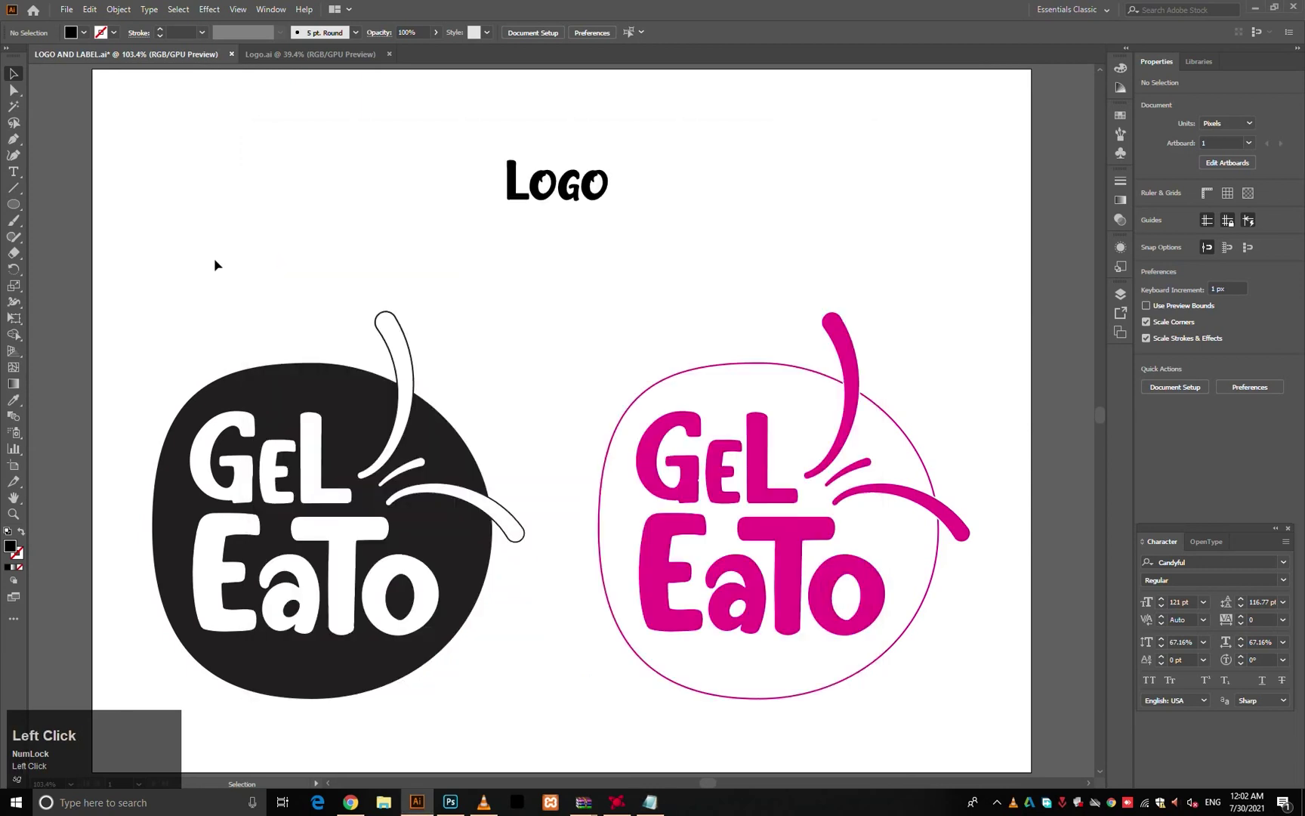
- Draw a second artboard about 742 × 625 px to the right of the logo artboard and set its width to 61.7 px
drag(872, 271, 612, 267)
alt+click(613, 268)
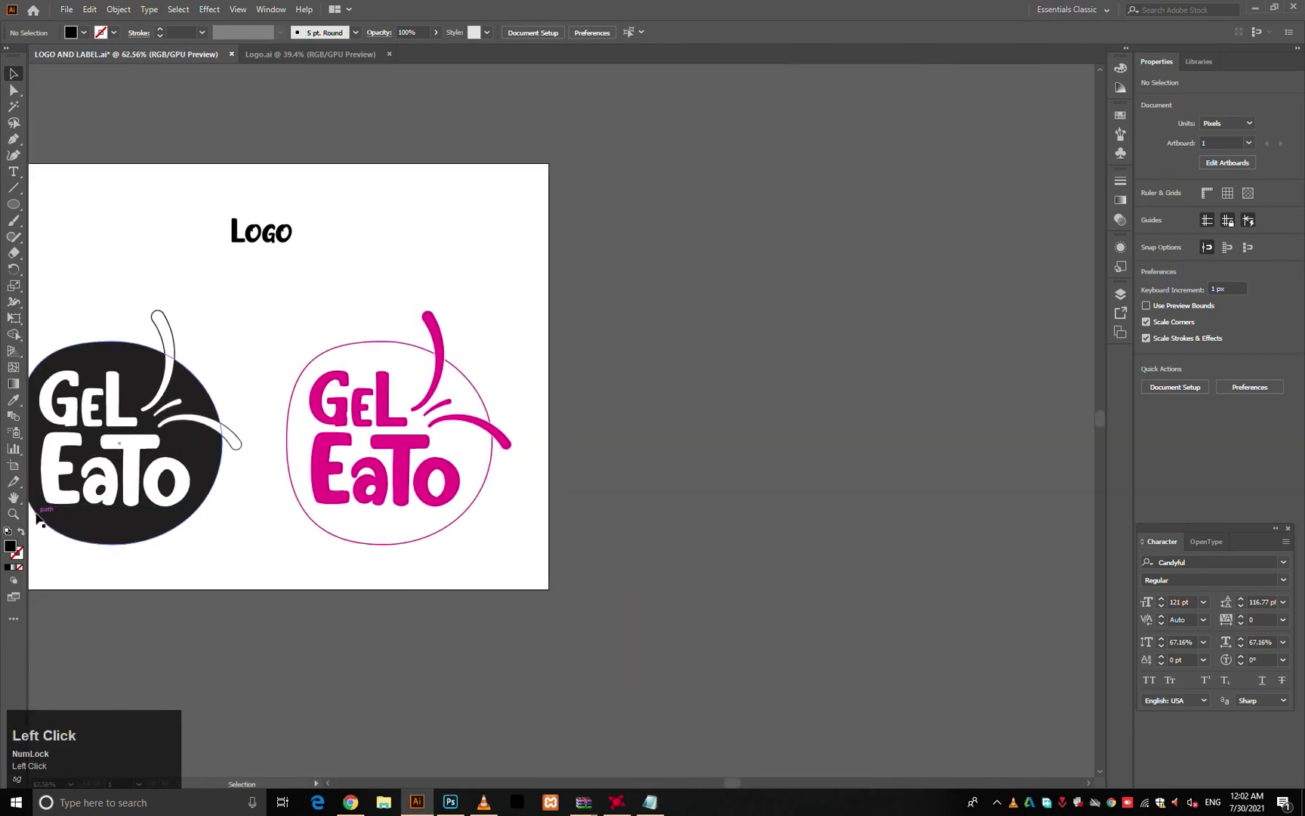
click(8, 50)
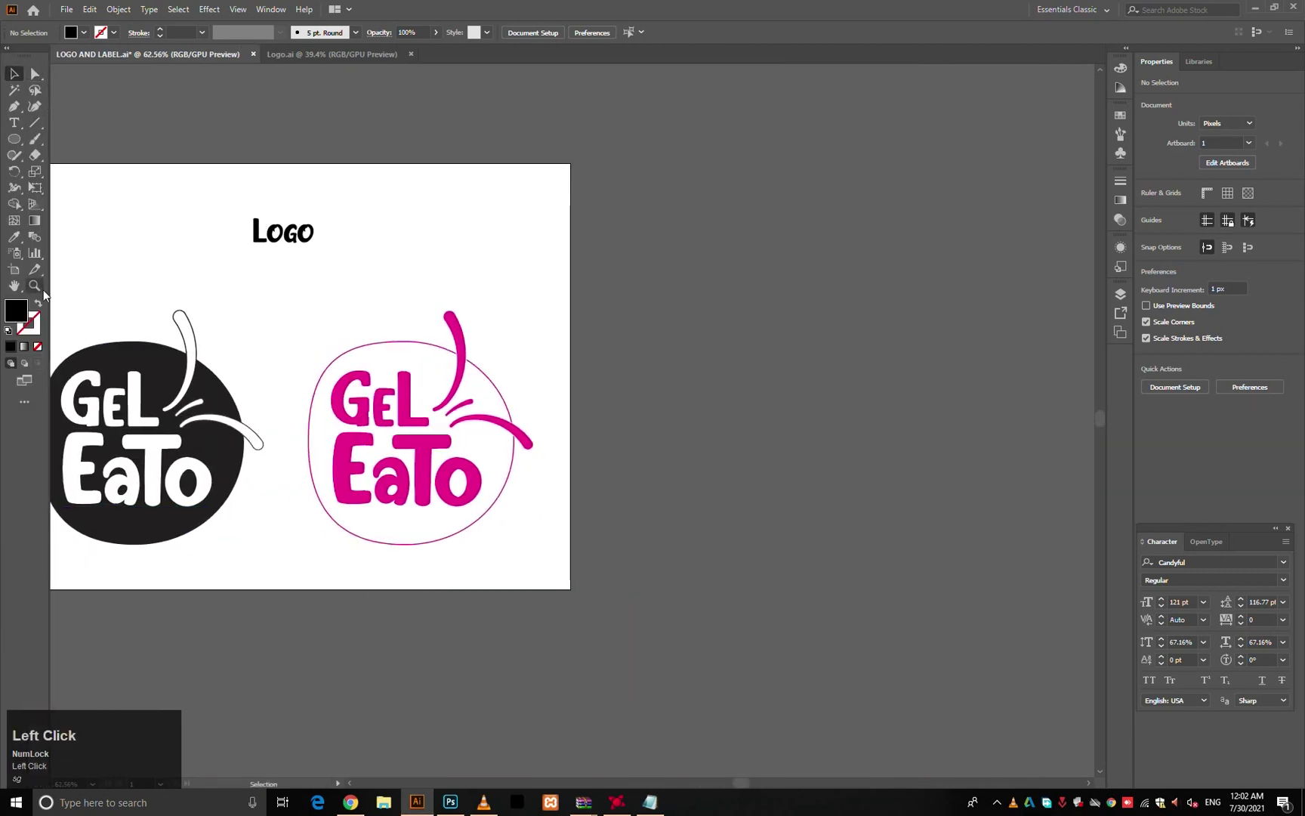
click(15, 269)
drag(642, 246, 501, 286)
drag(671, 270, 627, 268)
drag(627, 268, 510, 339)
drag(598, 245, 821, 433)
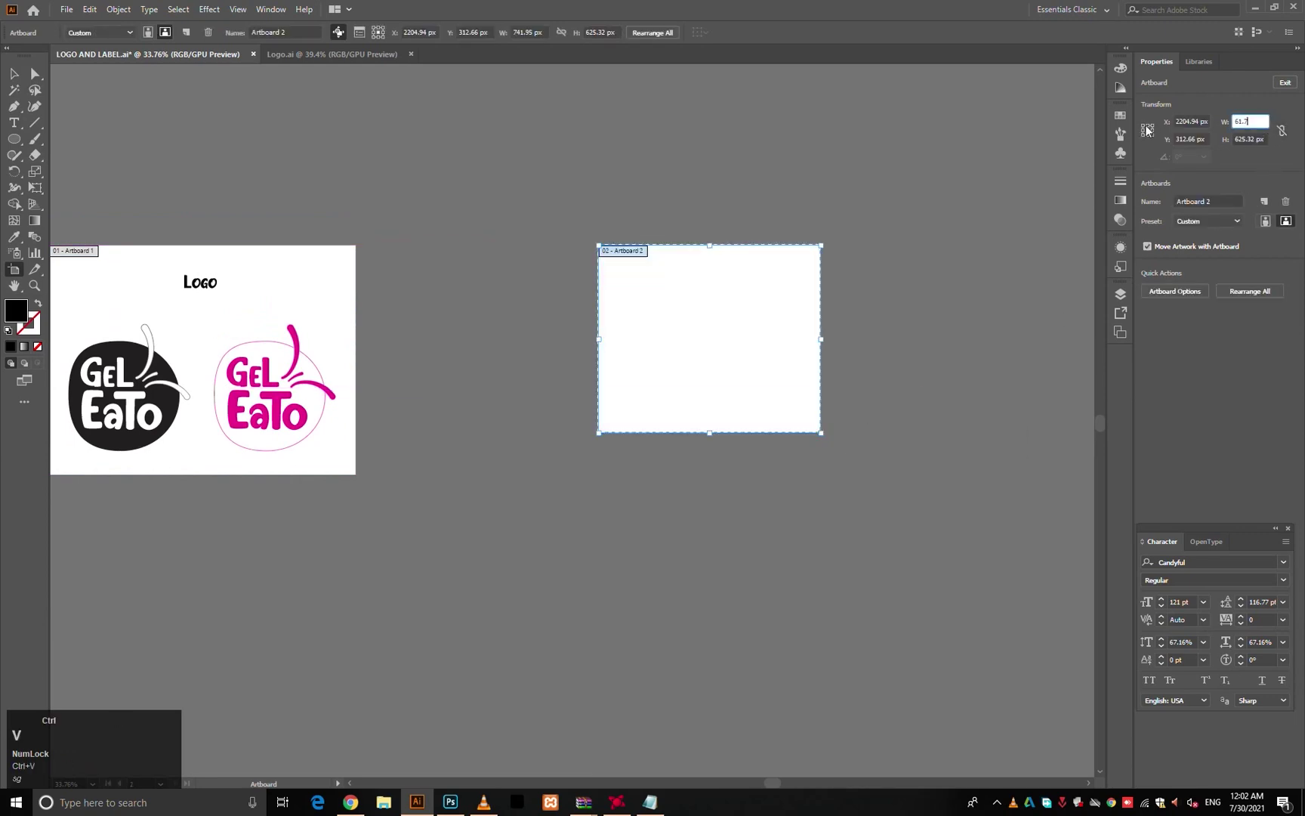
key(Return)
click(945, 207)
- Show the rulers in centimeters and set the second artboard's width to 61.7 cm
key(v)
key(ctrl+r)
right_click(680, 69)
click(714, 139)
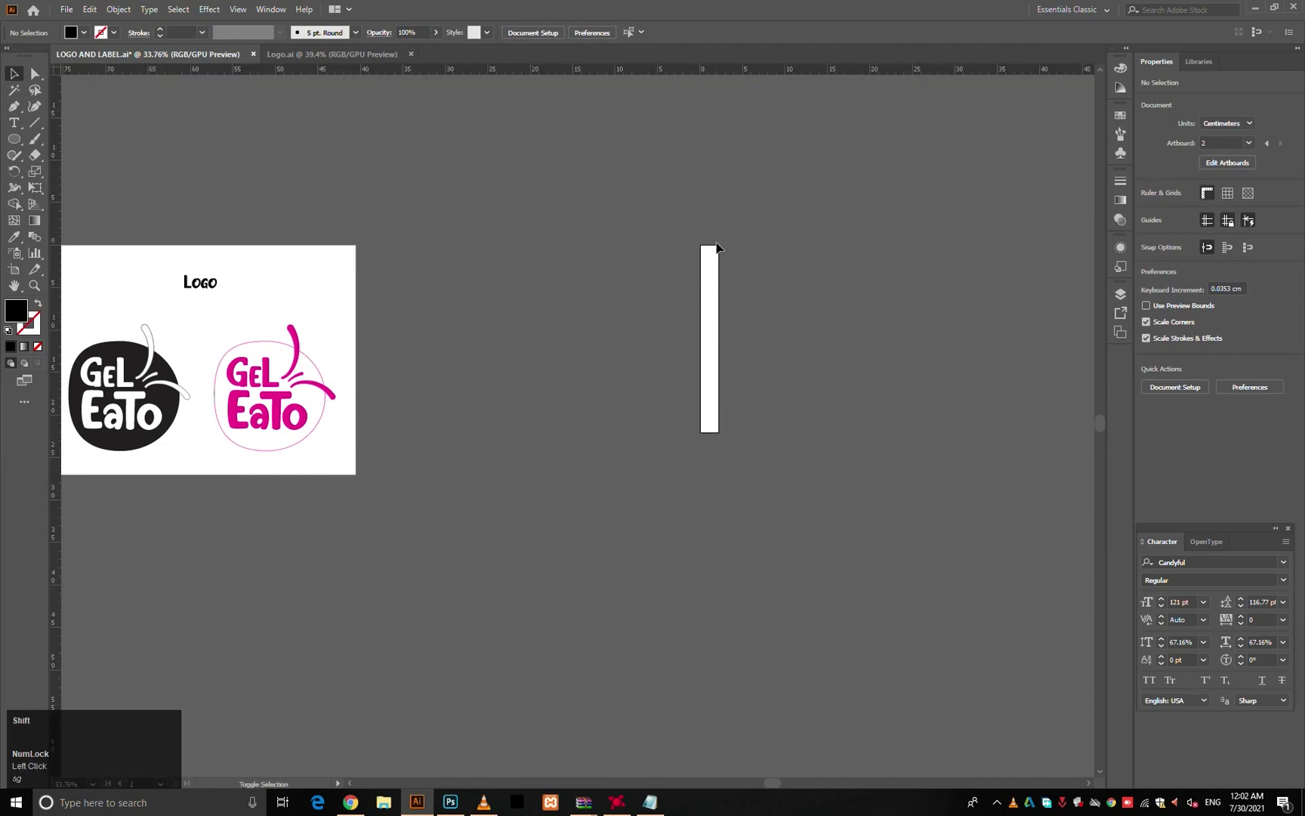
key(shift+o)
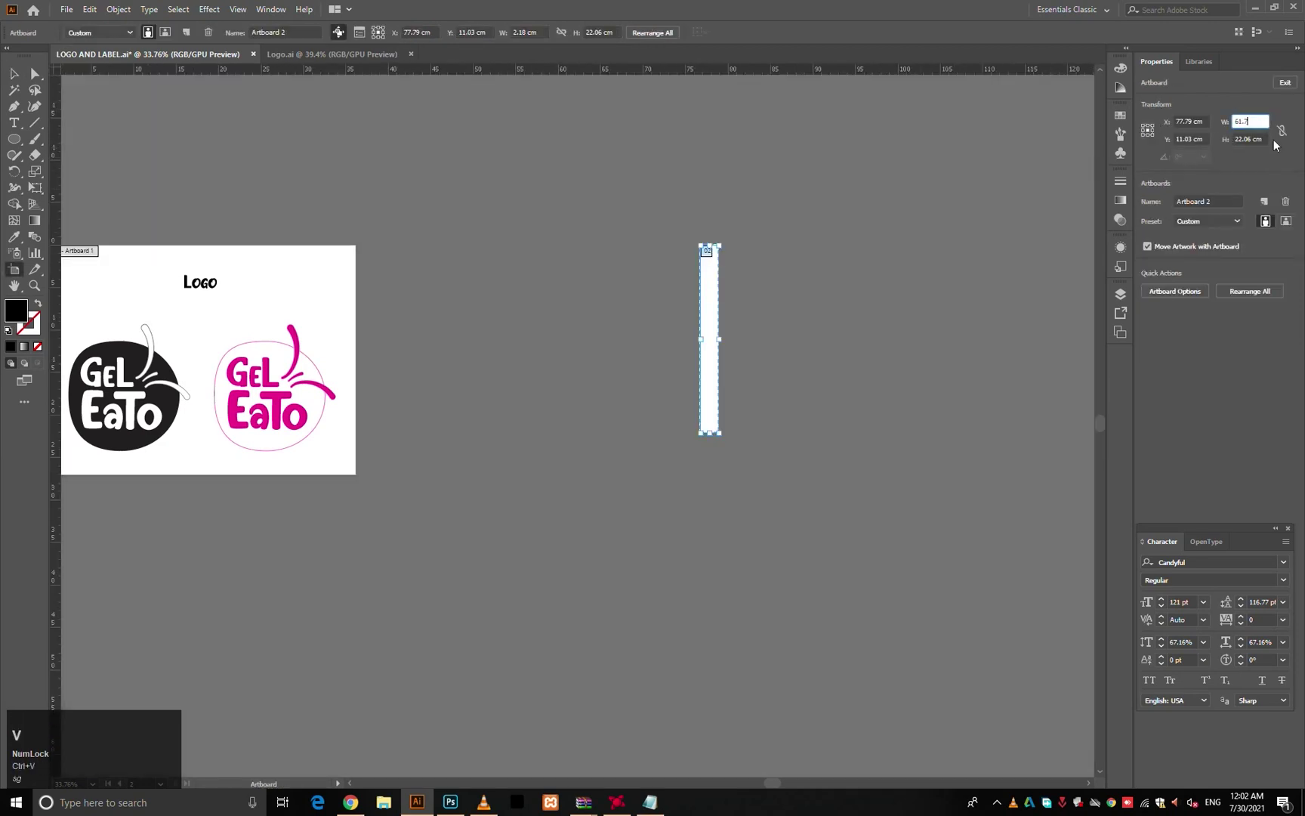
key(Tab)
- Switch to the Notepad brief, copy the jar height 38.3, and return to Illustrator
click(649, 802)
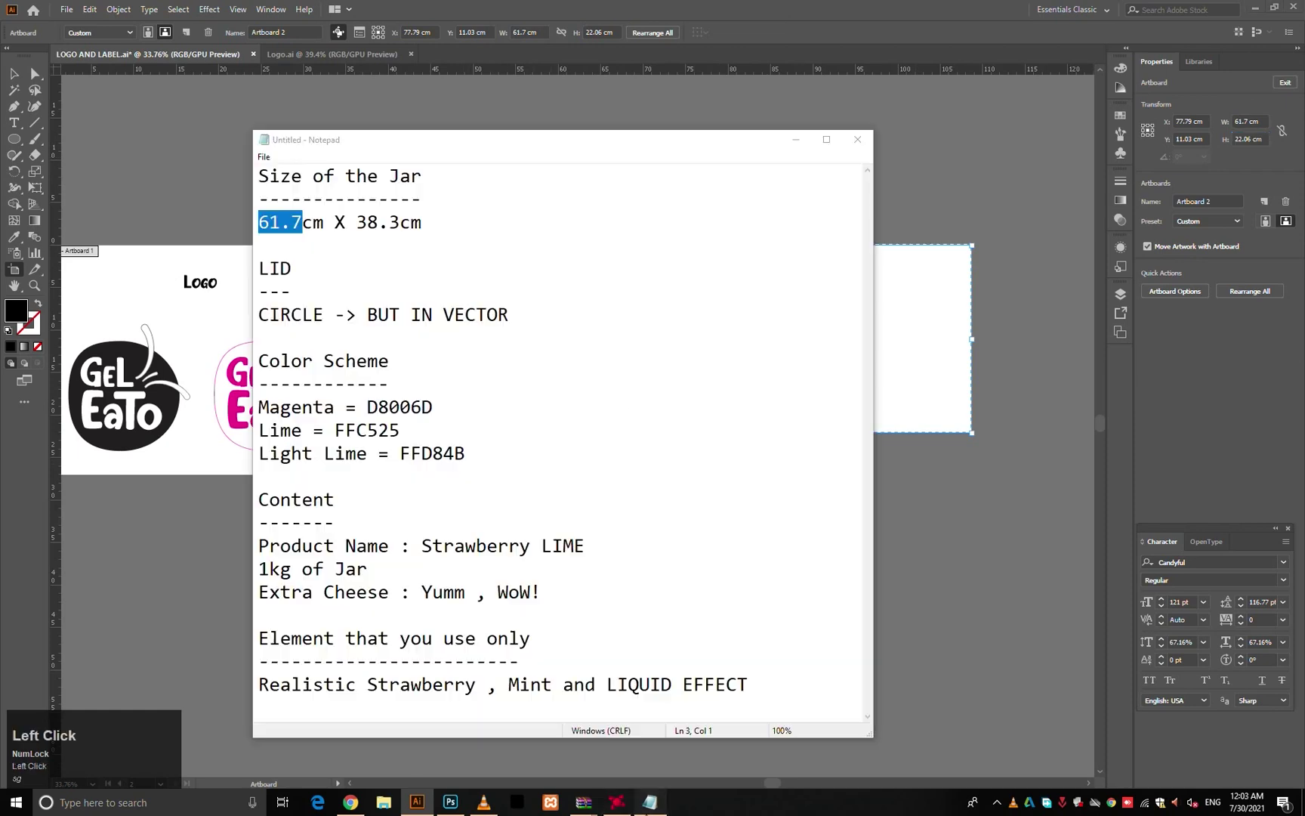
drag(422, 222, 377, 228)
click(682, 13)
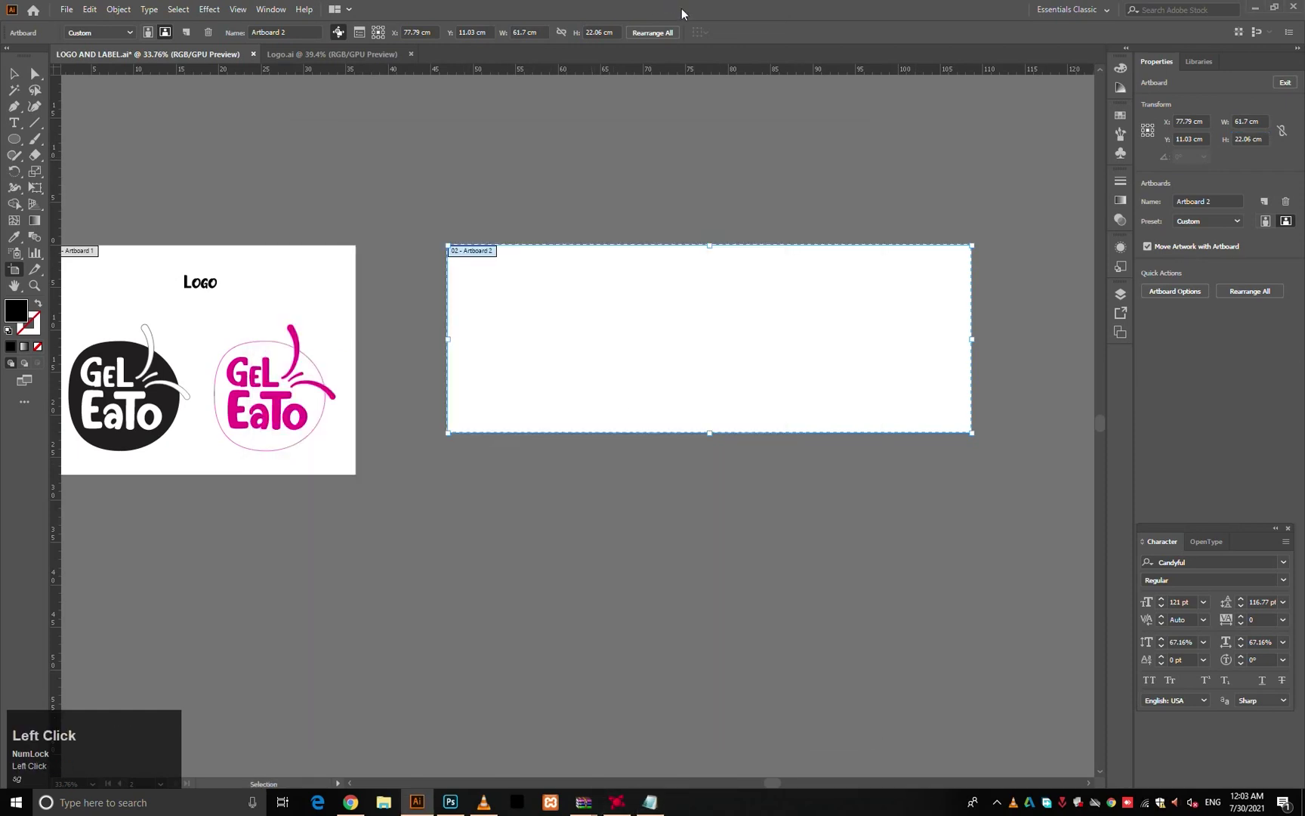
- Set the second artboard's height to 38.3 cm and move the artboard closer to the logo artboard
key(Return)
key(v)
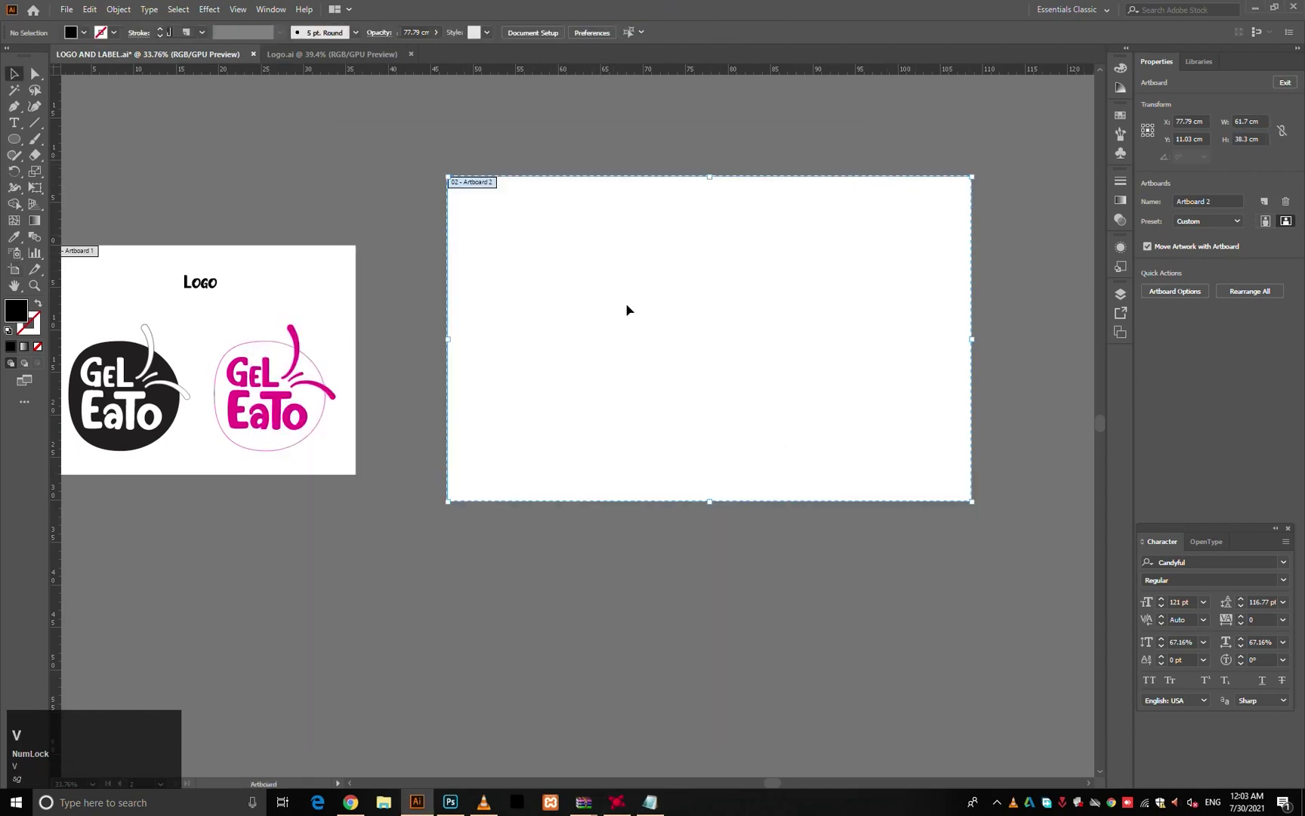
key(shift+o)
drag(518, 305, 444, 306)
key(v)
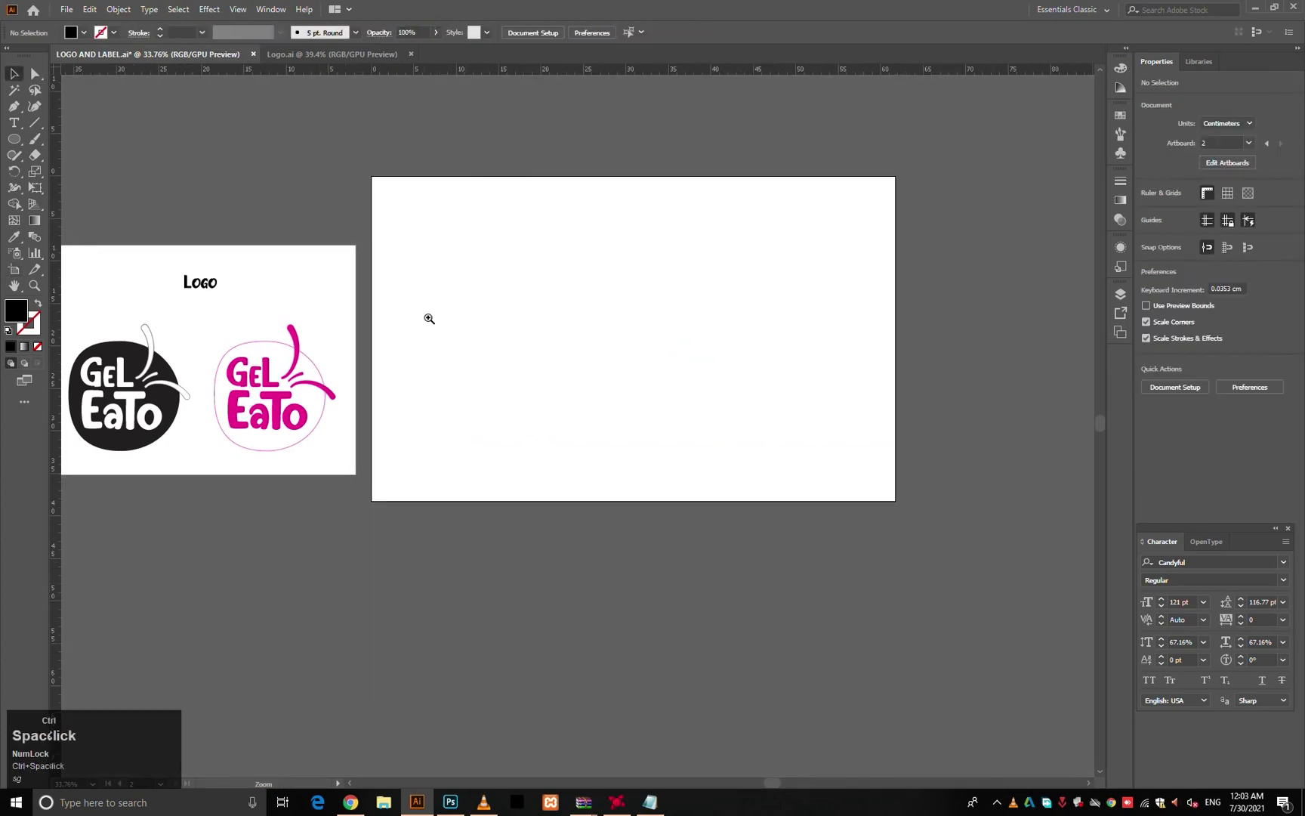
- Switch to the Notepad brief, copy the magenta code D8006D, and return to Illustrator
ctrl+click(429, 318)
drag(623, 343, 583, 350)
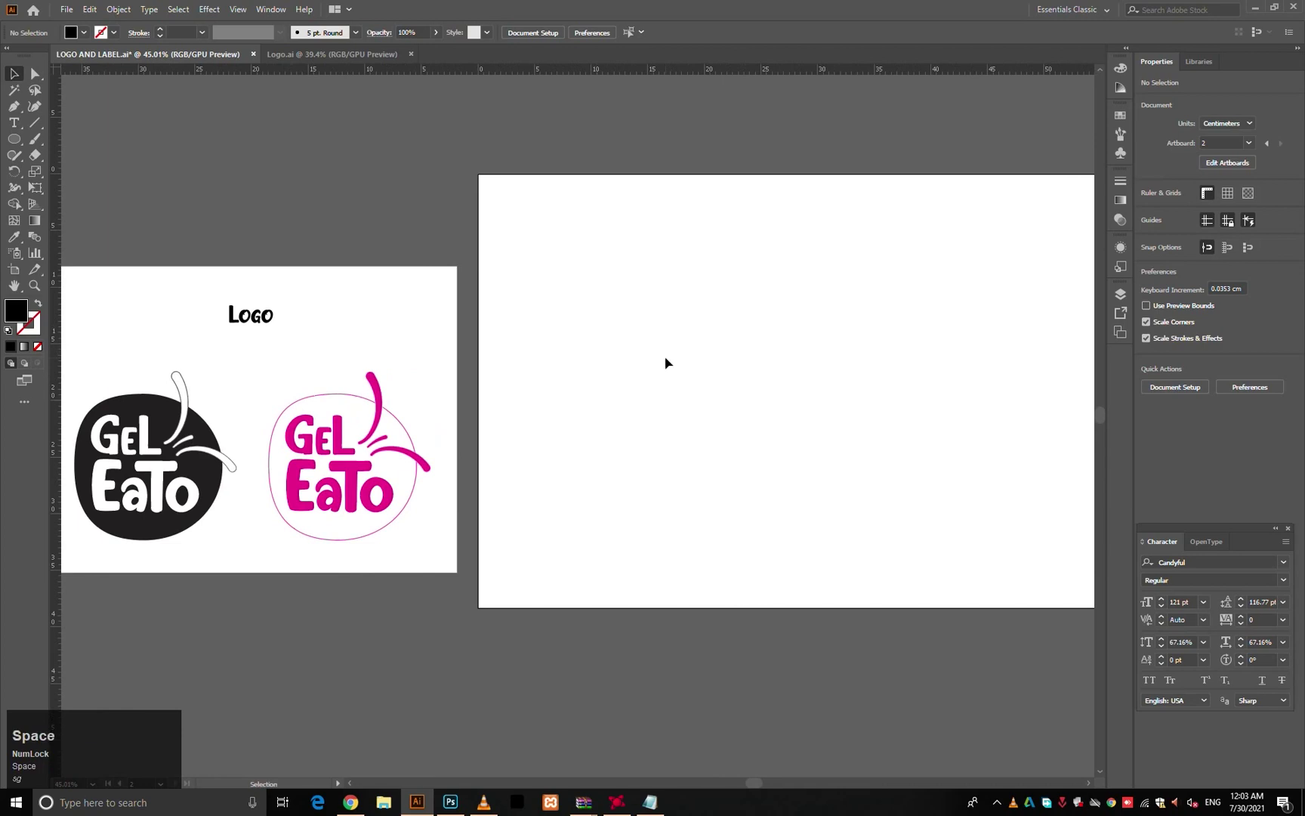
drag(749, 394, 571, 457)
ctrl+click(599, 453)
key(ctrl+0)
ctrl+click(625, 362)
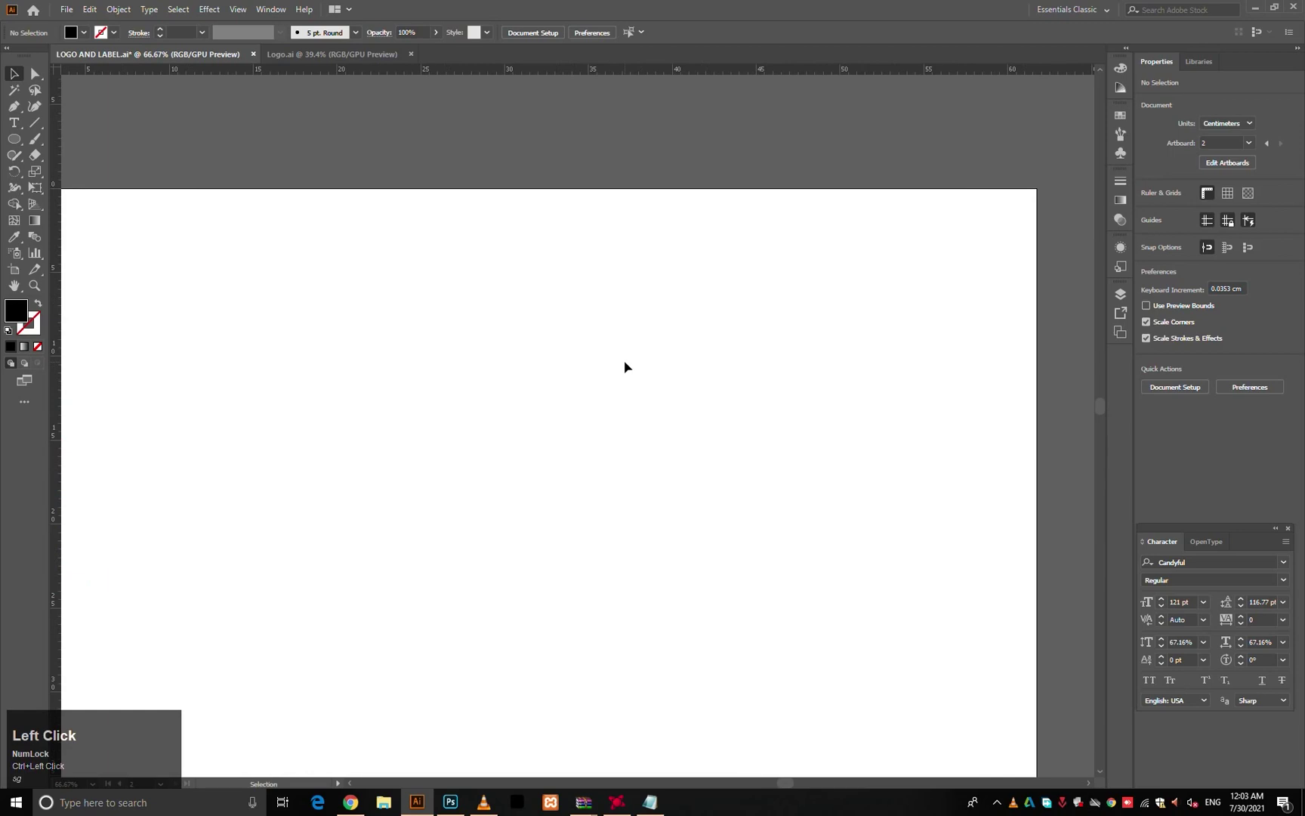
drag(682, 451, 672, 408)
click(649, 800)
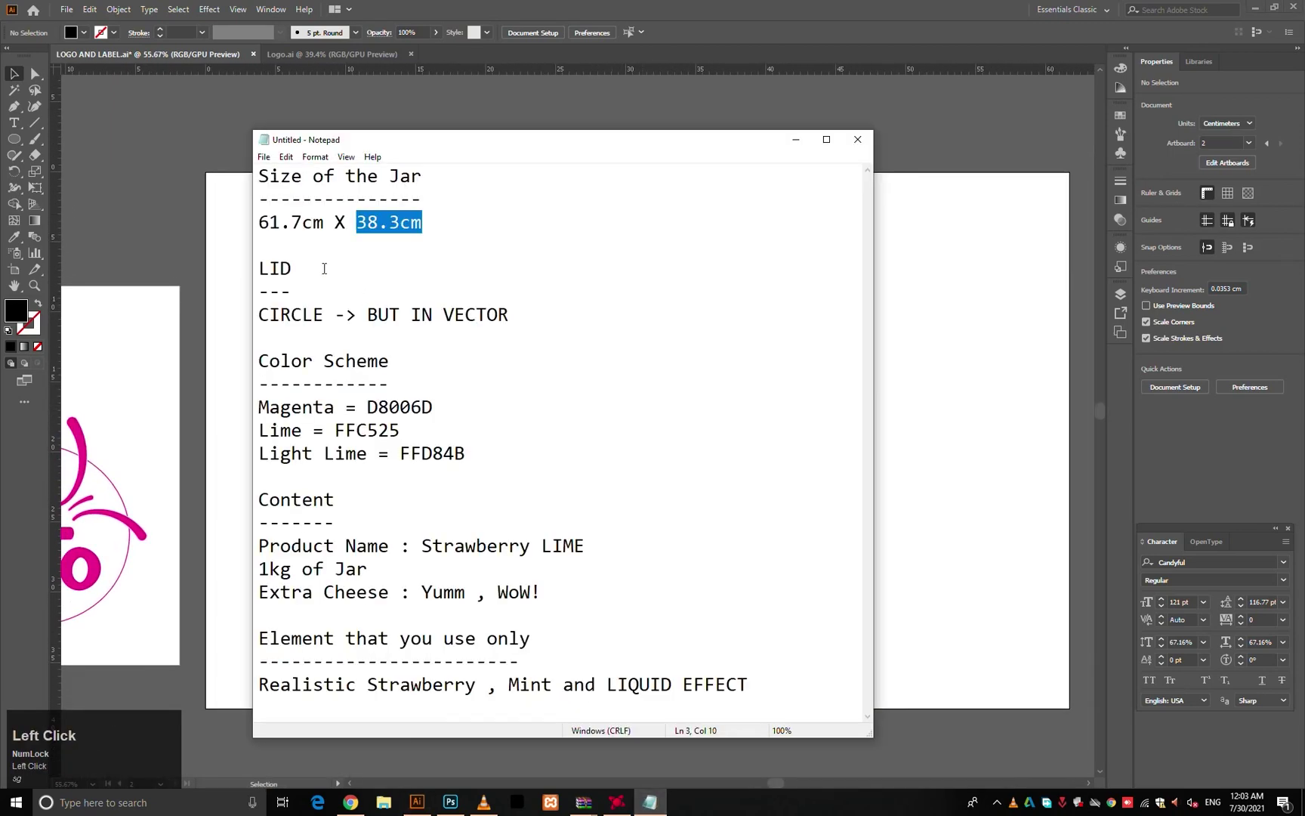
click(558, 295)
drag(367, 407, 494, 396)
key(ctrl+c)
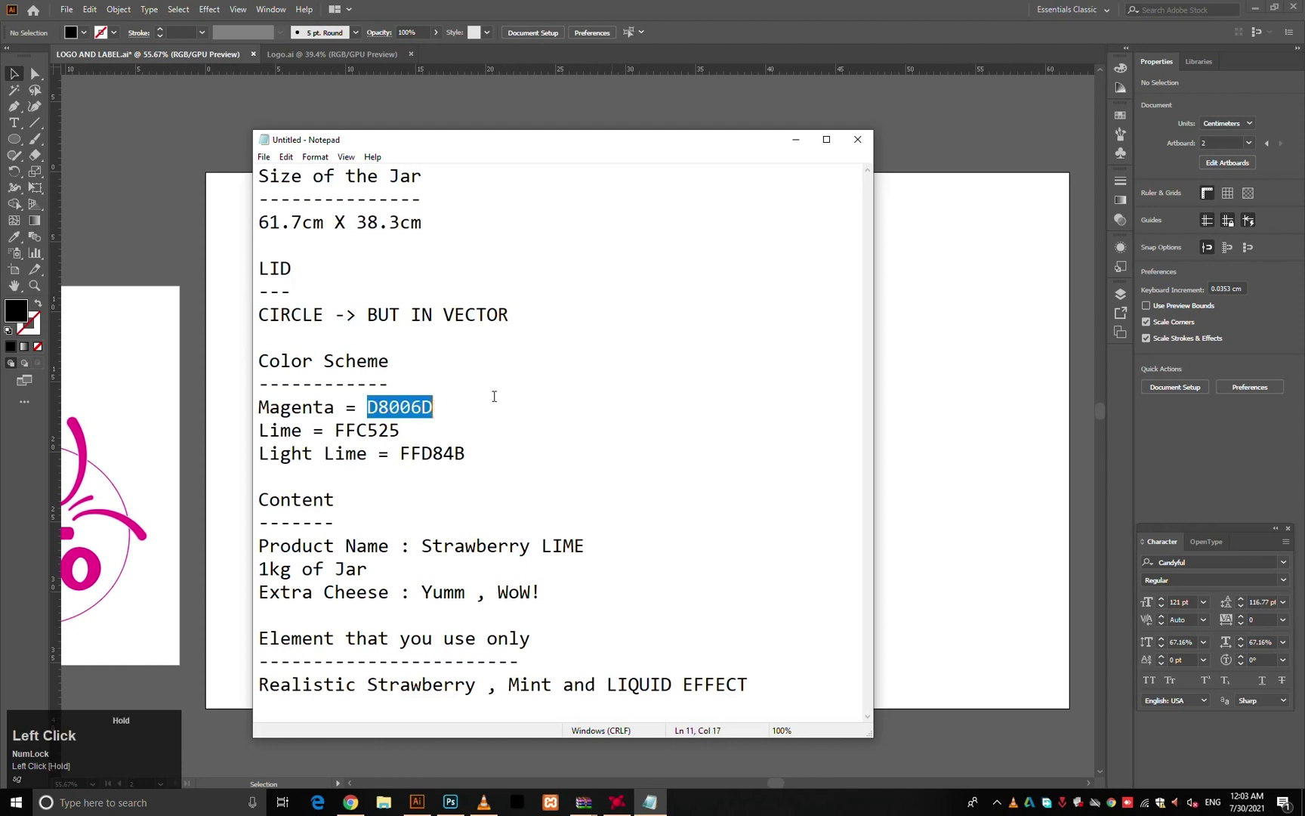
click(919, 356)
- Draw a square about 2.8 cm wide, fill it with D8006D, and place it above the label artboard's upper-left corner
key(m)
drag(323, 319, 364, 360)
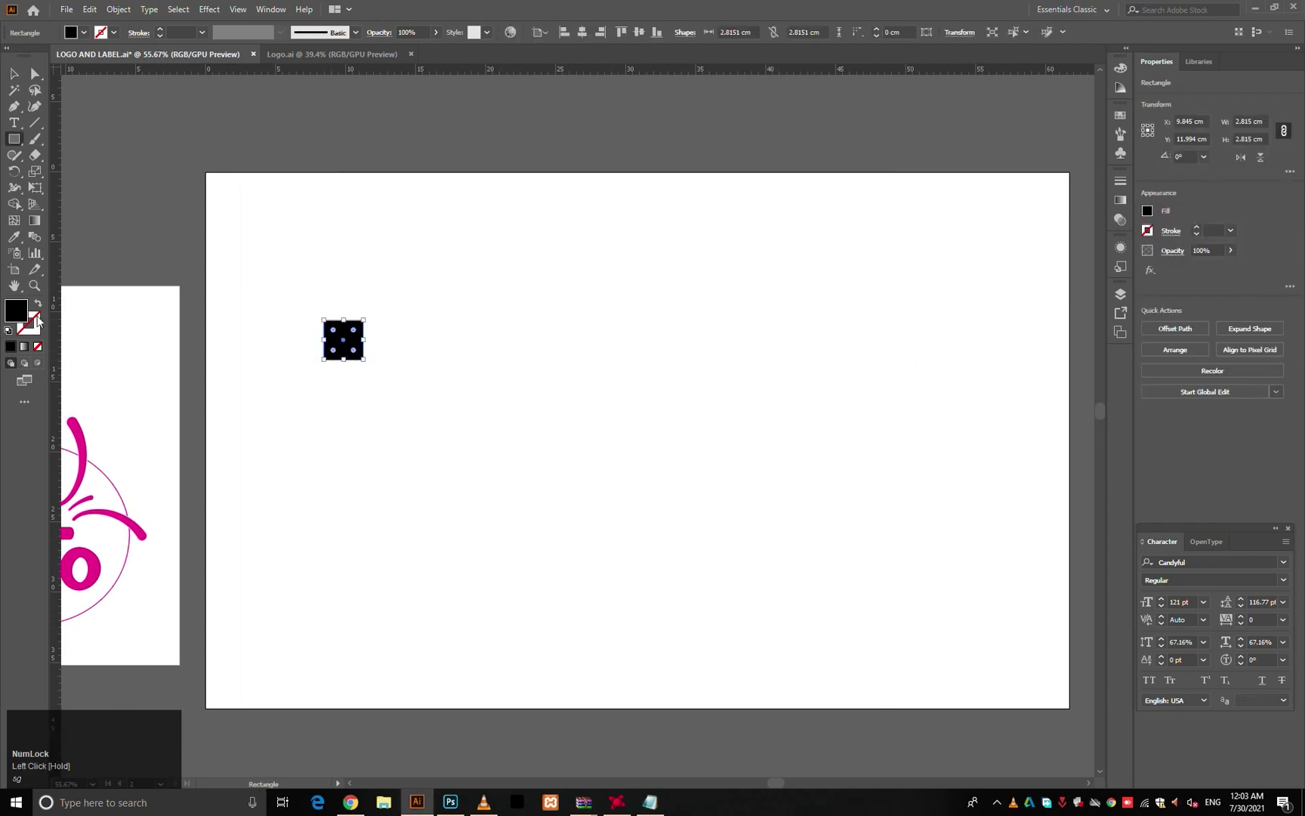
double_click(17, 317)
click(608, 641)
key(ctrl+v)
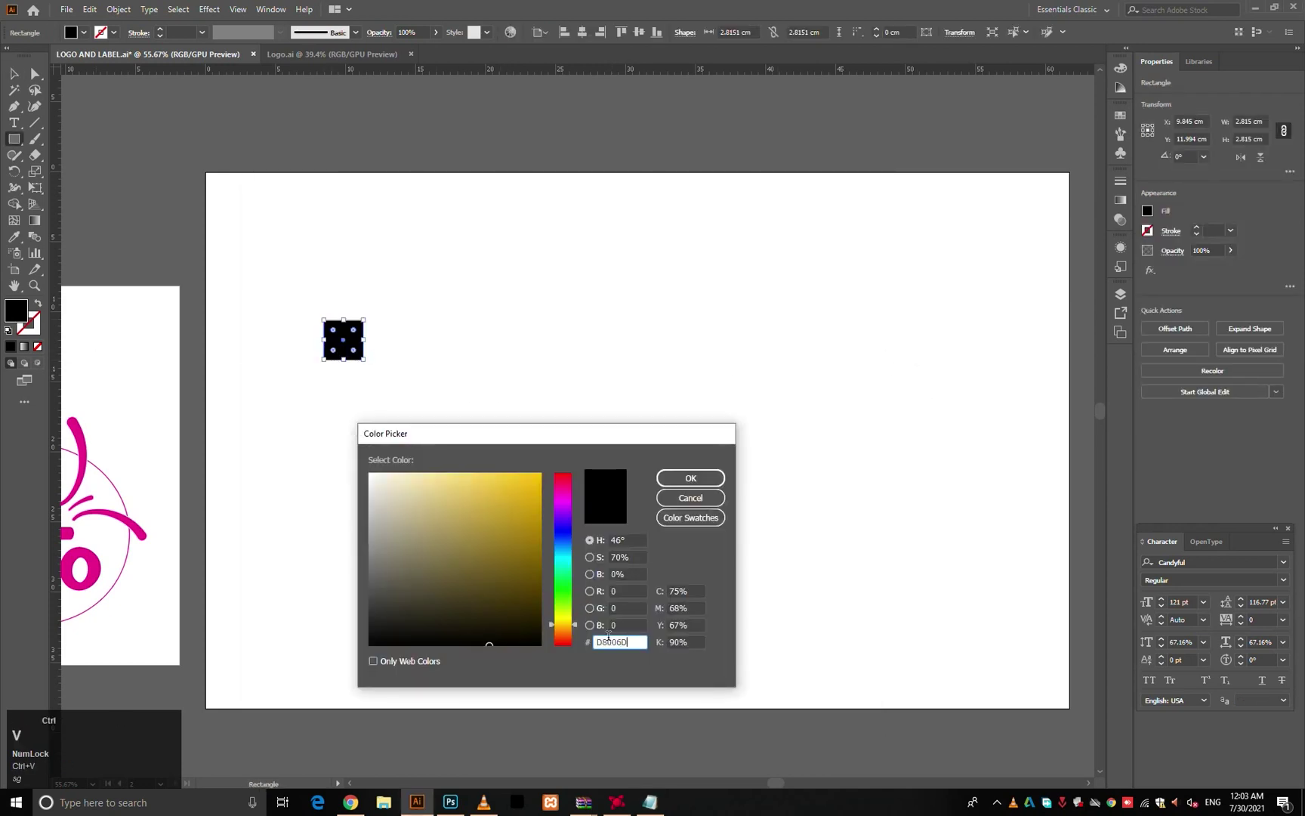
click(689, 478)
key(v)
drag(344, 339, 350, 136)
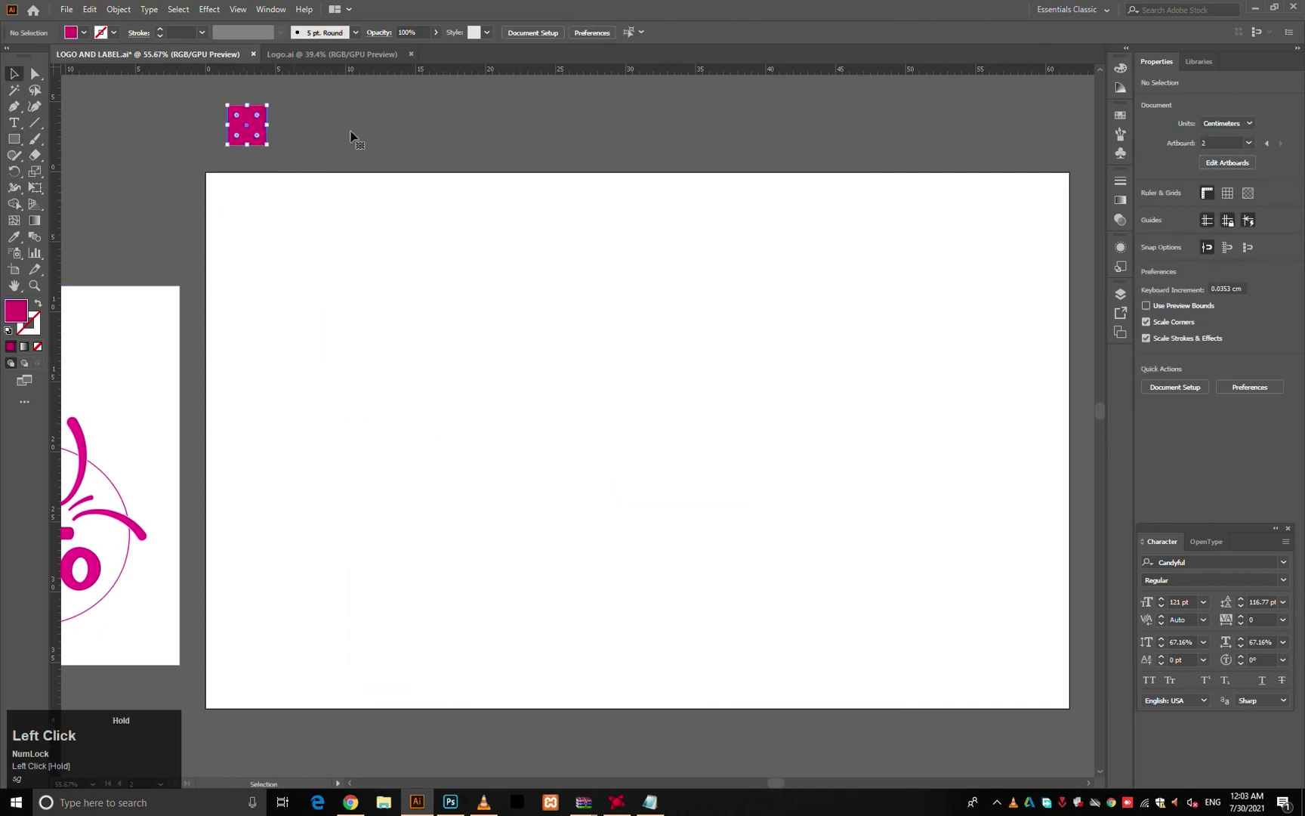
- Copy the lime code from the Notepad brief and apply FFC525 to a duplicate of the magenta square placed beside it
click(654, 797)
drag(332, 424, 544, 423)
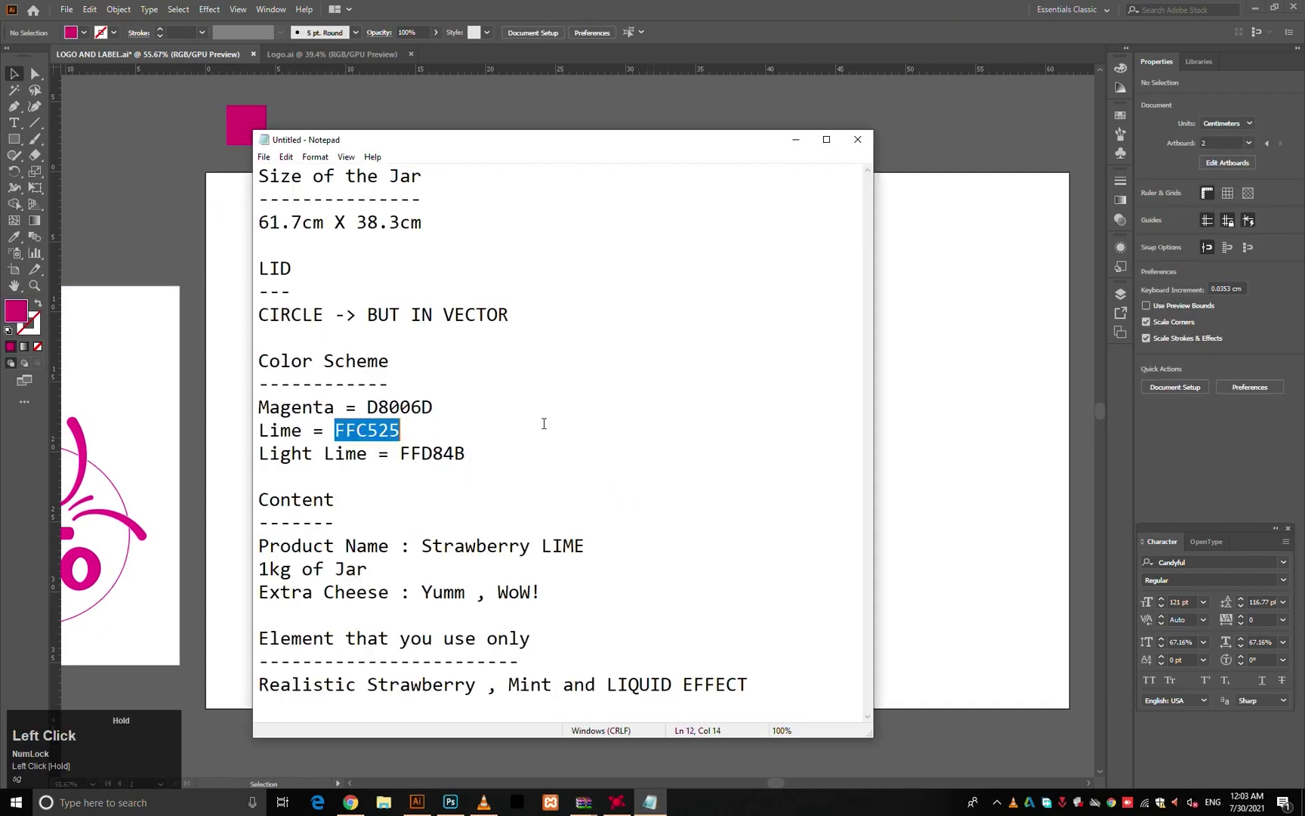
ctrl+click(901, 402)
drag(256, 134, 304, 133)
double_click(15, 309)
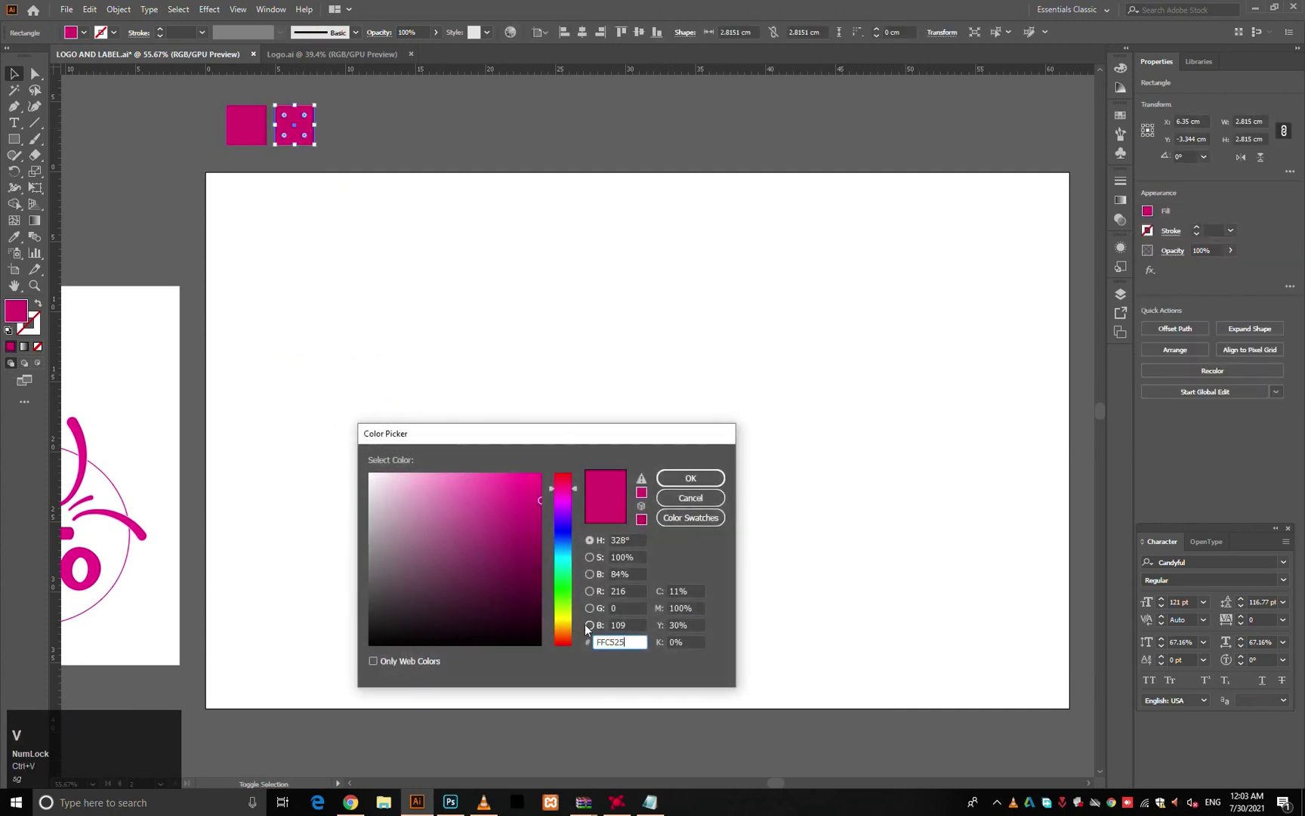
key(Return)
click(434, 439)
- Copy the light lime code from the Notepad brief and apply FFD84B to a duplicate of the lime square placed beside it
click(650, 802)
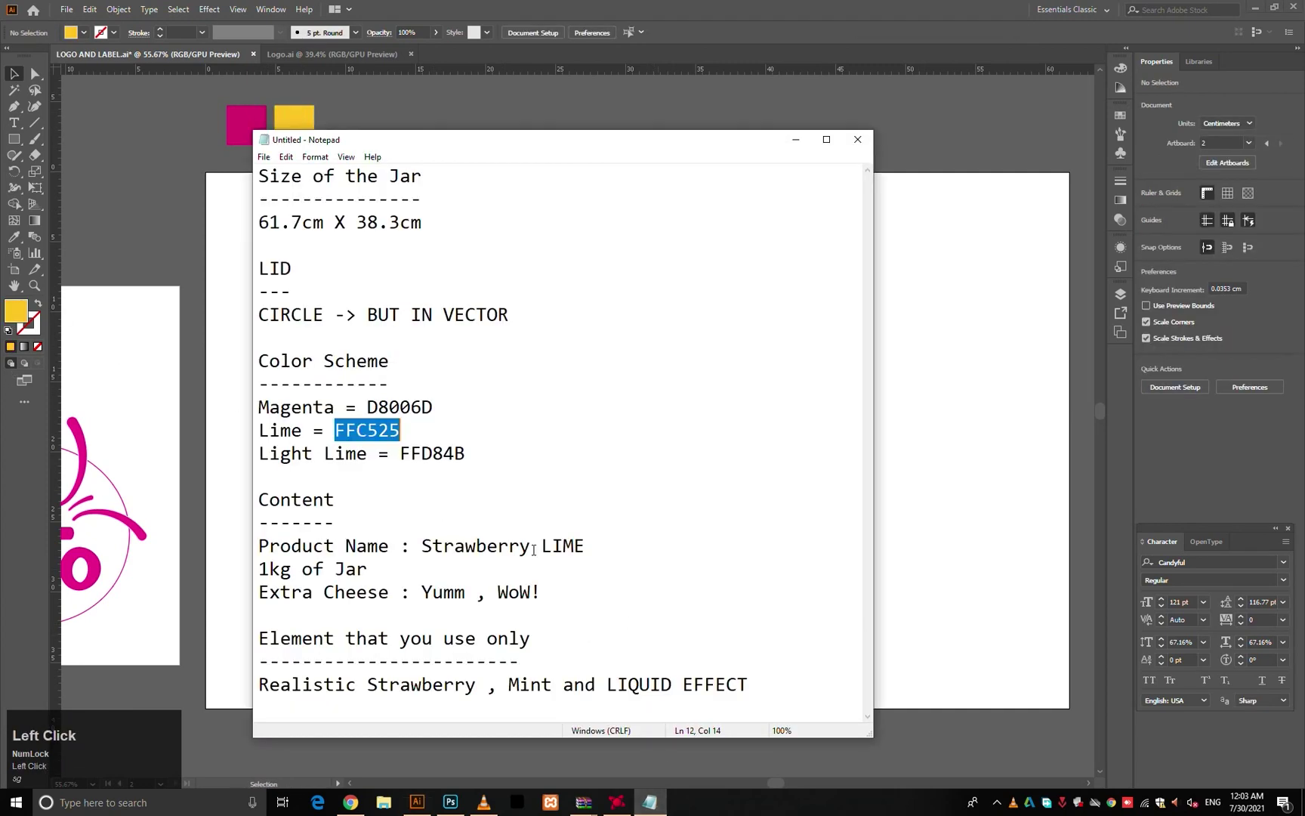
drag(470, 456, 404, 454)
key(ctrl+c)
ctrl+click(929, 445)
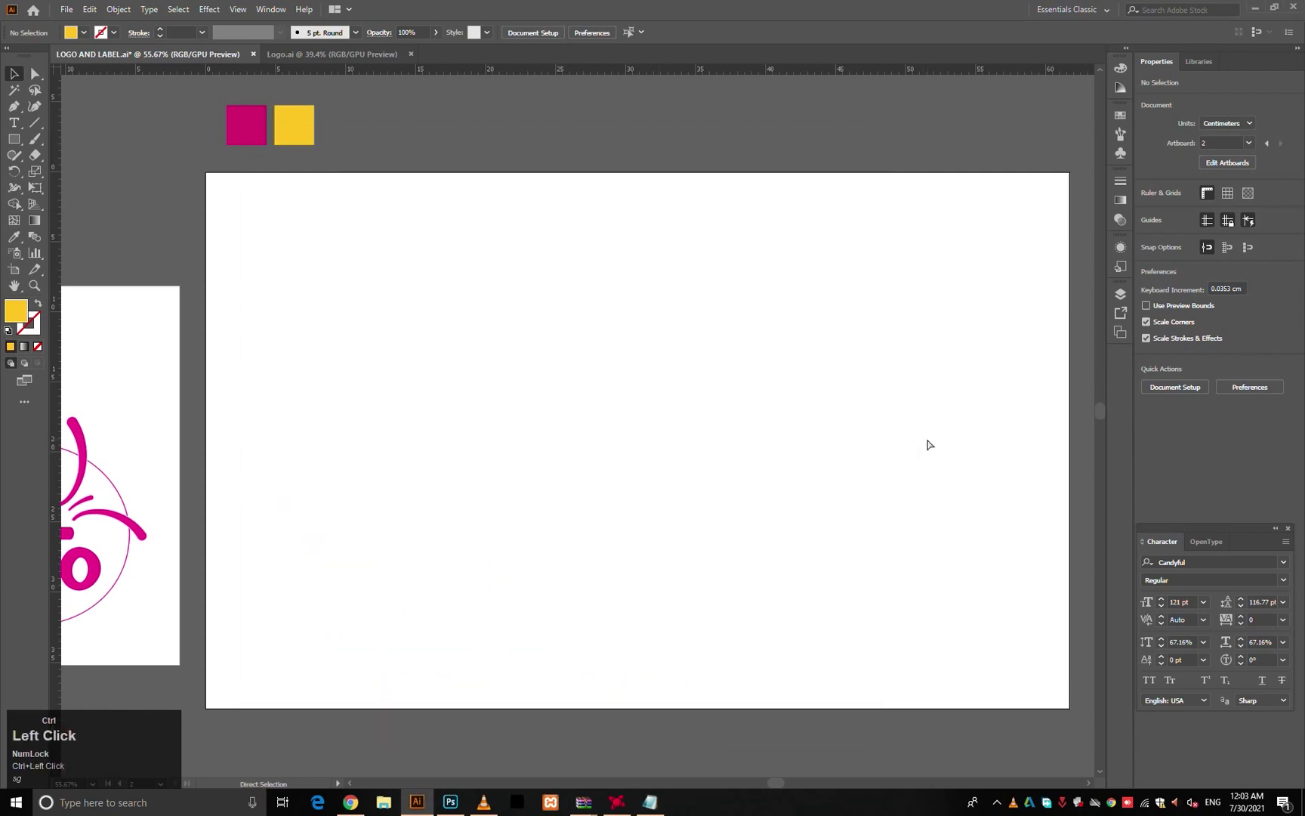
drag(329, 122, 365, 121)
double_click(15, 310)
key(ctrl+v)
key(Return)
ctrl+click(621, 557)
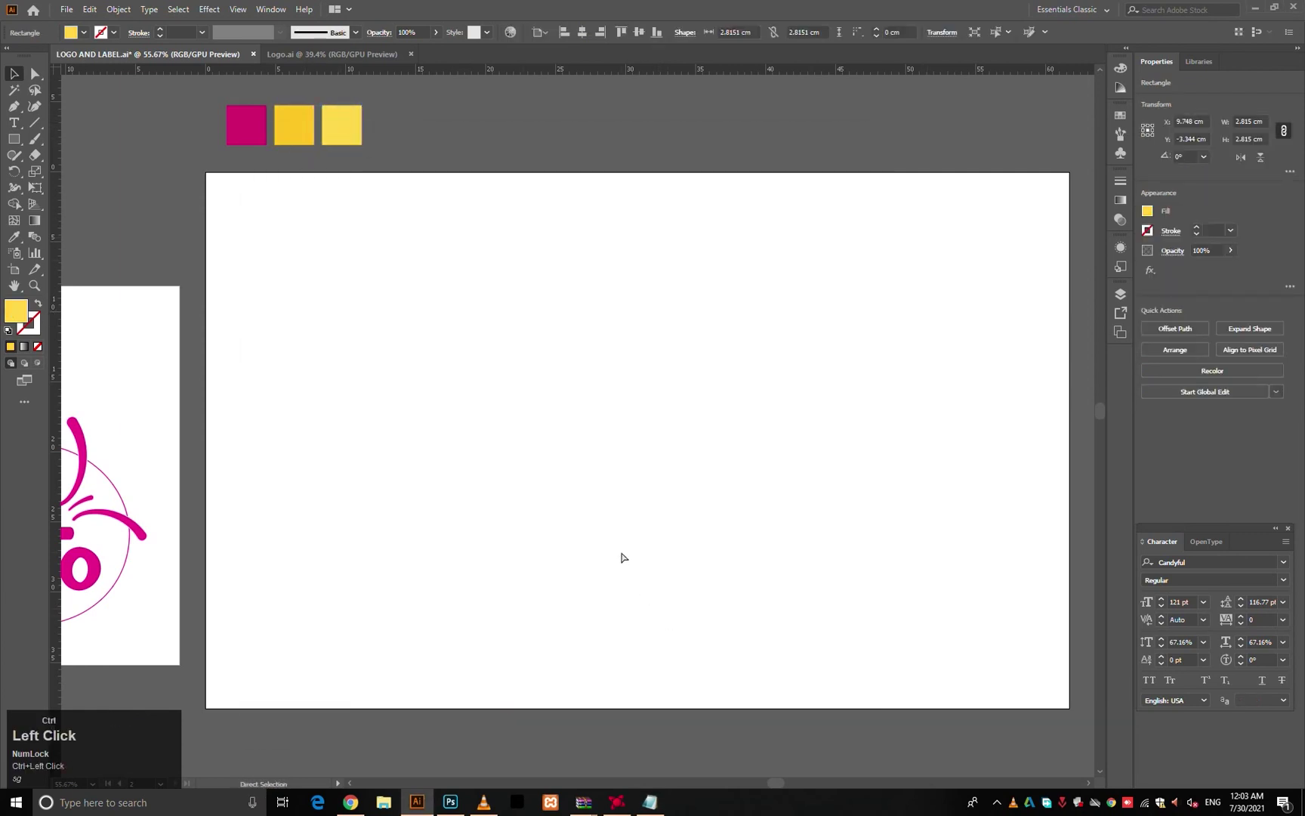
key(v)
- Consult the Notepad brief, return to Illustrator, and cover the label artboard with a 61.7 × 38.3 cm rectangle in the lime swatch's color
click(643, 805)
click(461, 500)
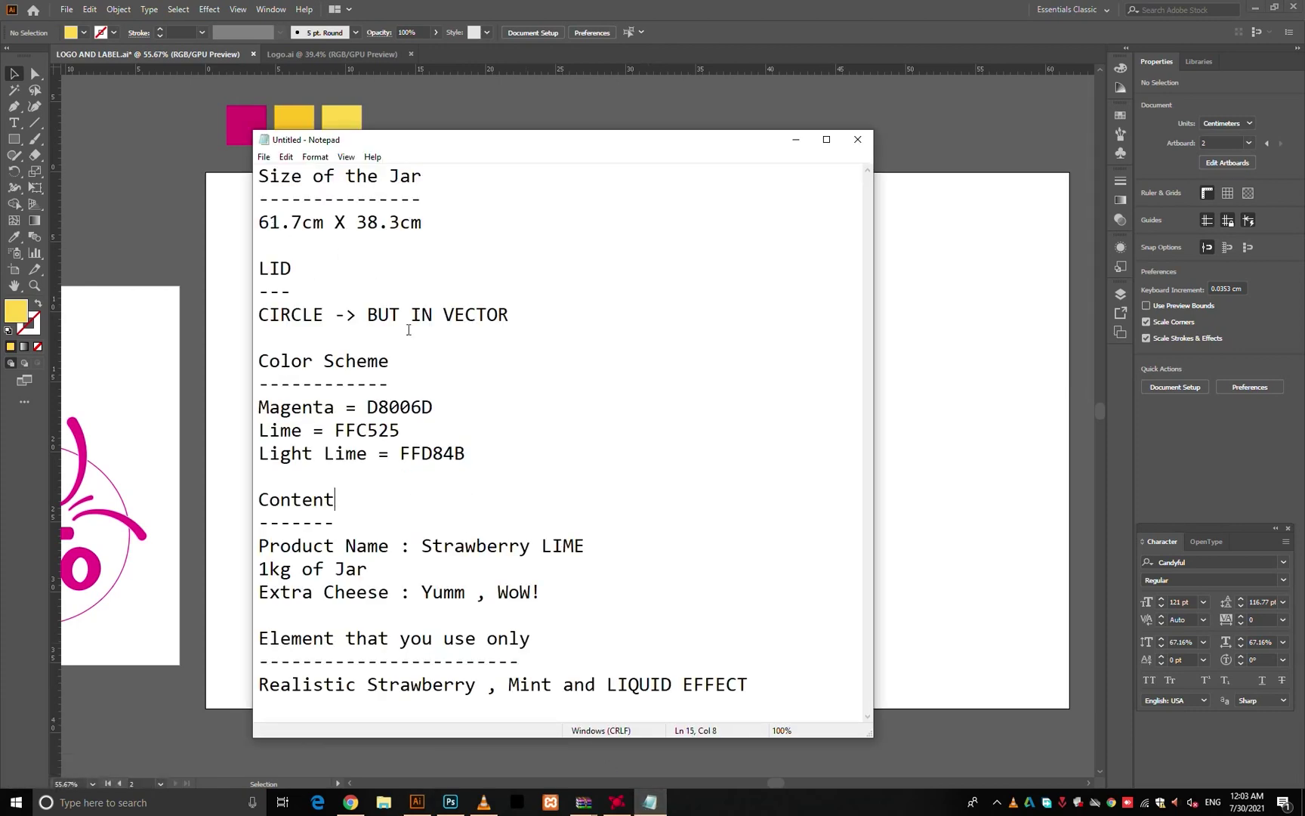
click(206, 274)
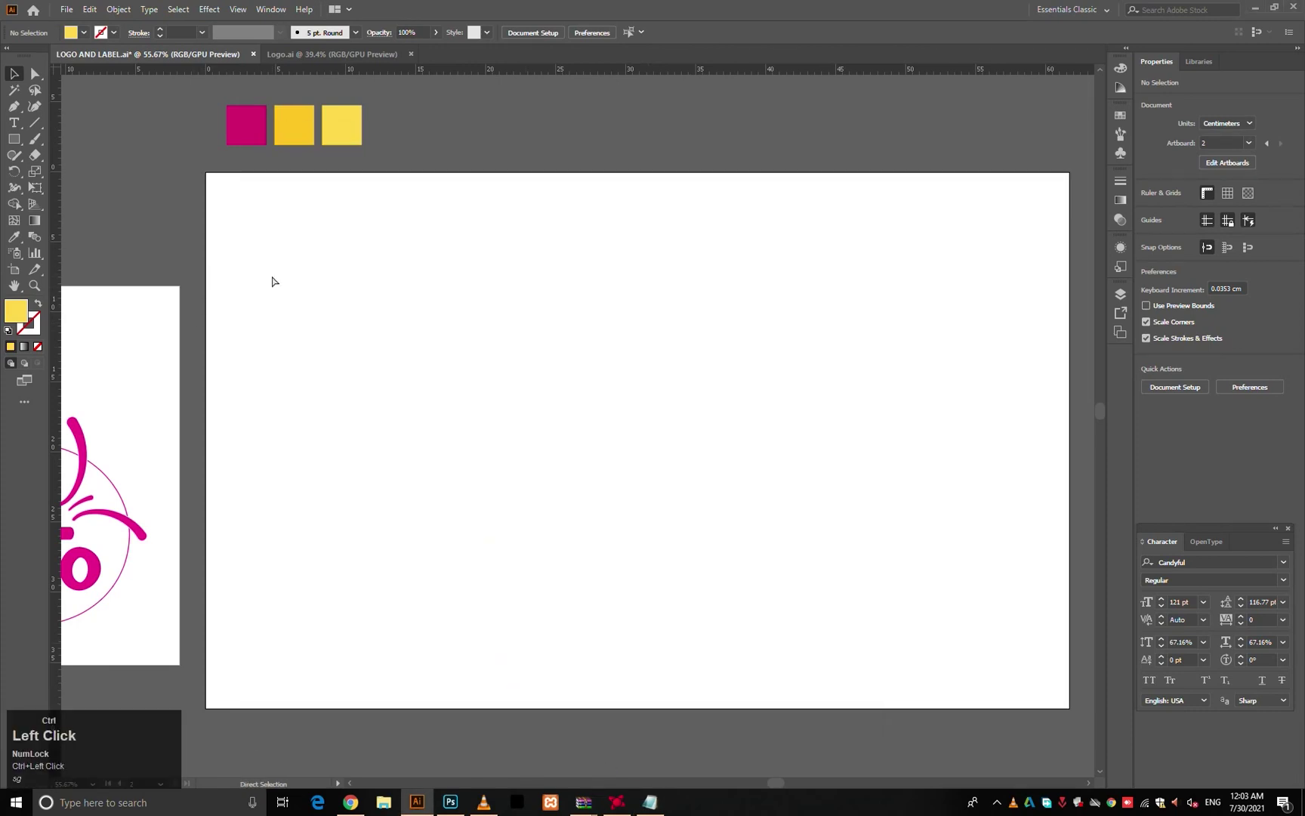
key(m)
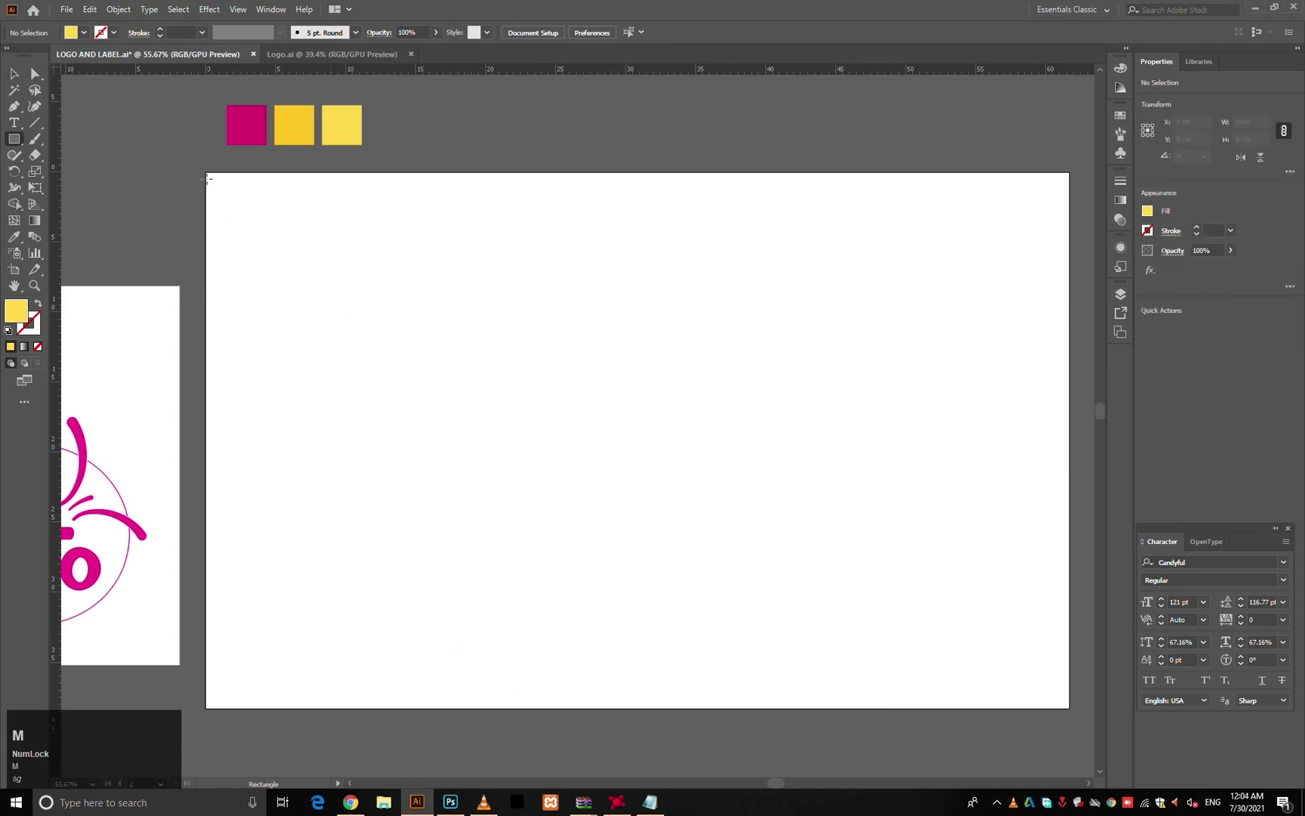
drag(207, 173, 1069, 708)
click(15, 236)
click(294, 128)
ctrl+click(487, 131)
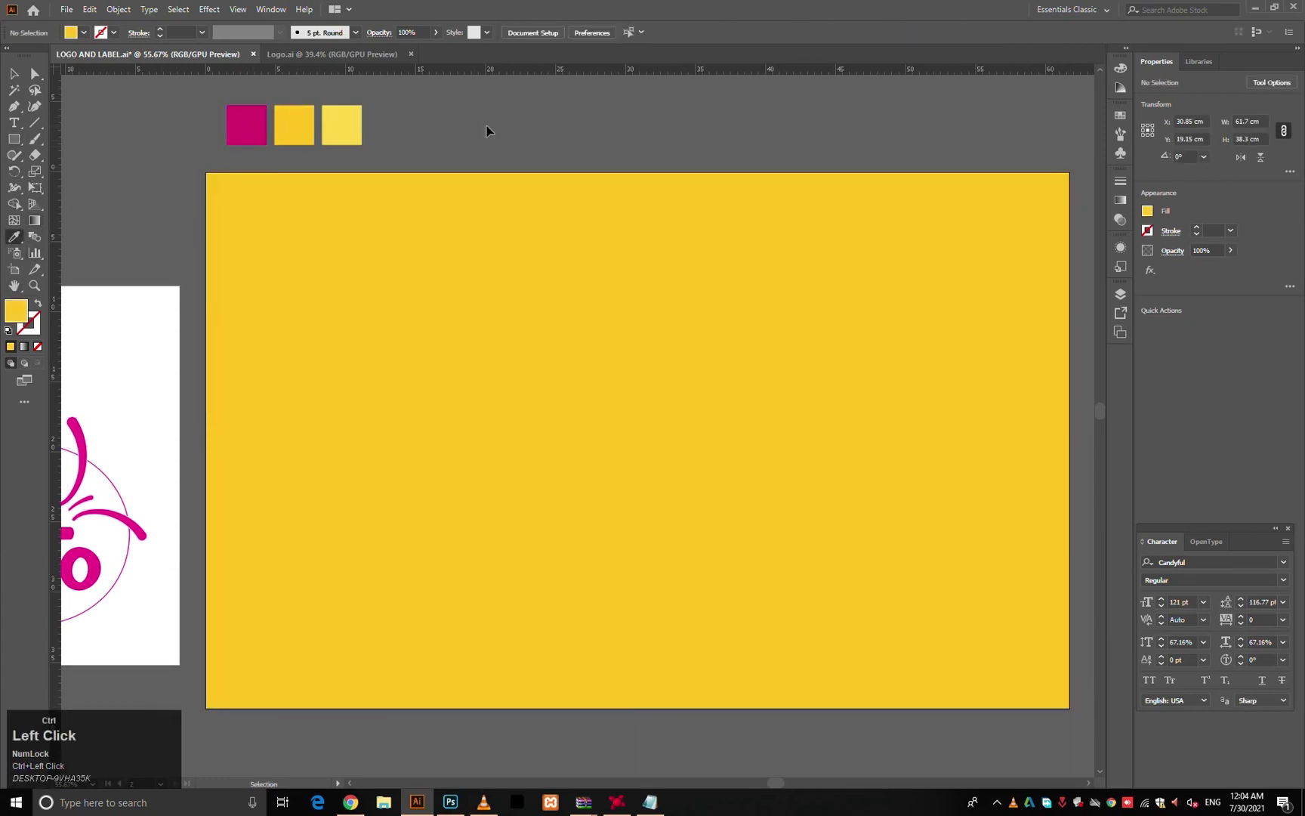
- Undo a trial Paintbrush stroke and set the Paintbrush fidelity one notch short of Smooth
key(ctrl+0)
drag(476, 195, 453, 198)
drag(465, 225, 490, 307)
key(b)
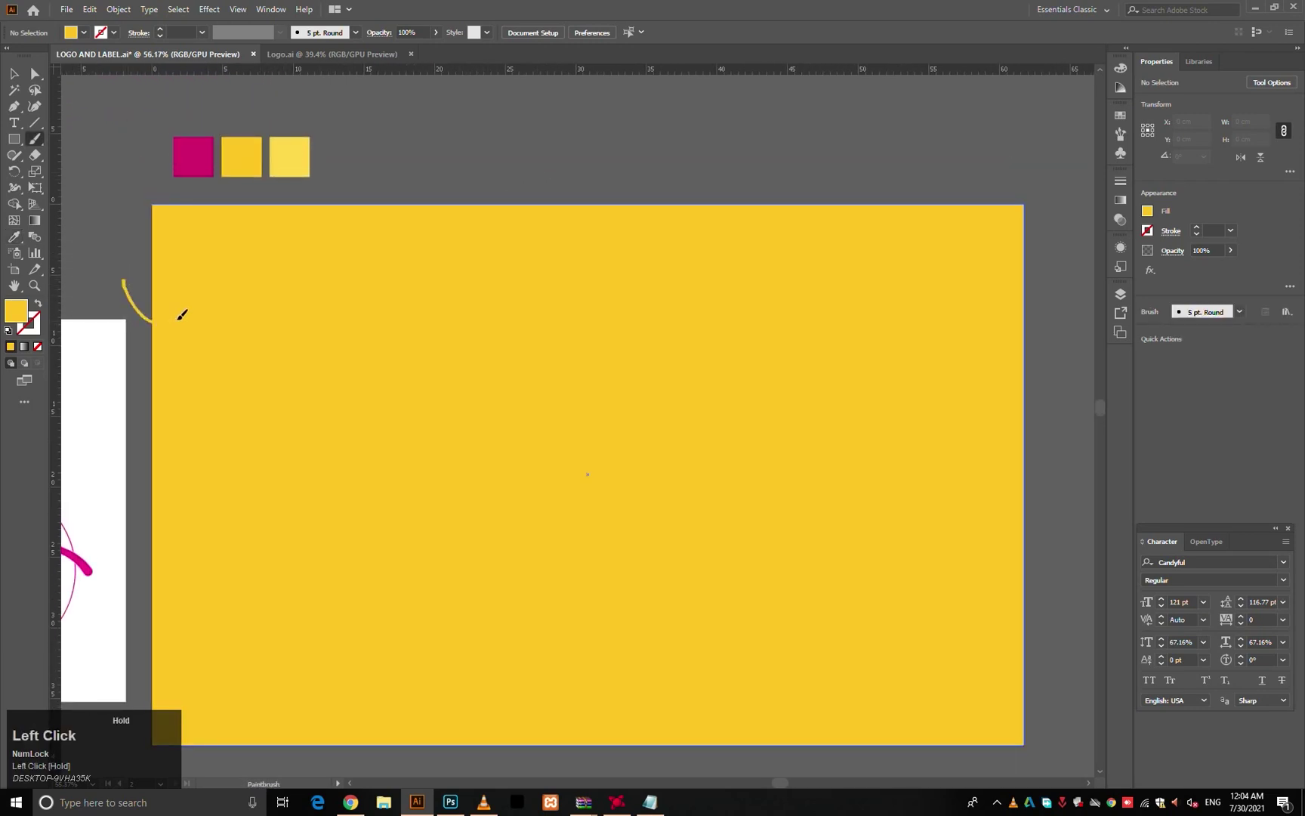
key(ctrl+z)
key(Return)
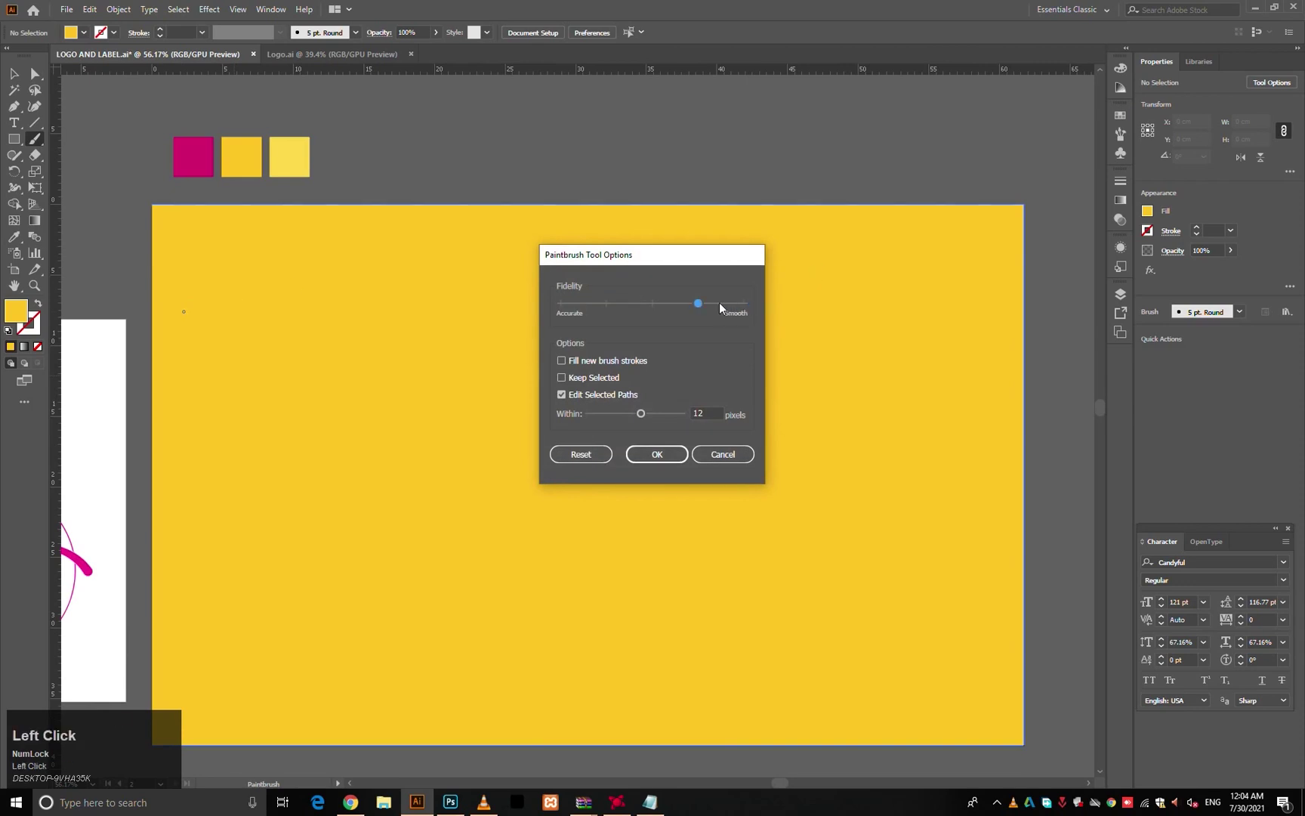
click(662, 460)
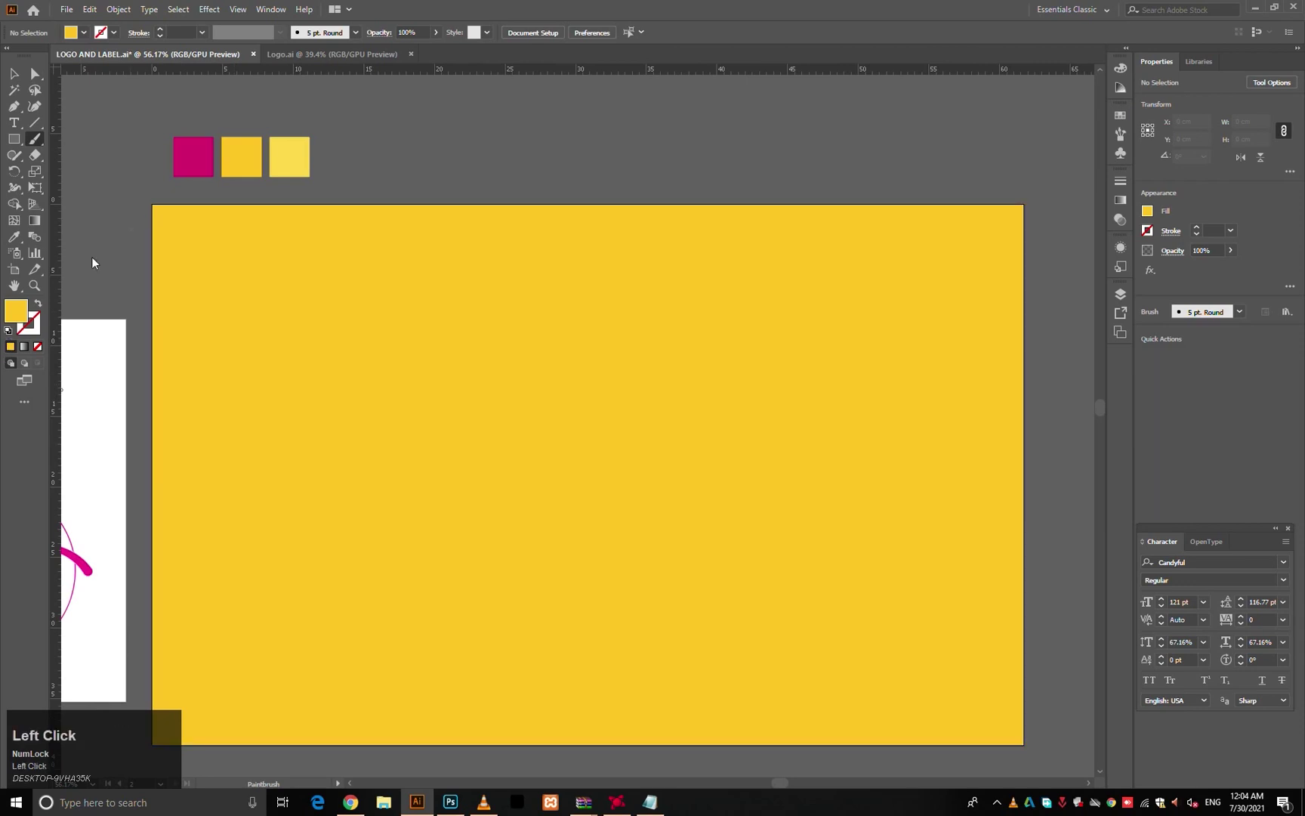
- Paint a magenta wavy line about 33.5 × 9.2 cm from beyond the label's left edge to its middle
ctrl+click(207, 165)
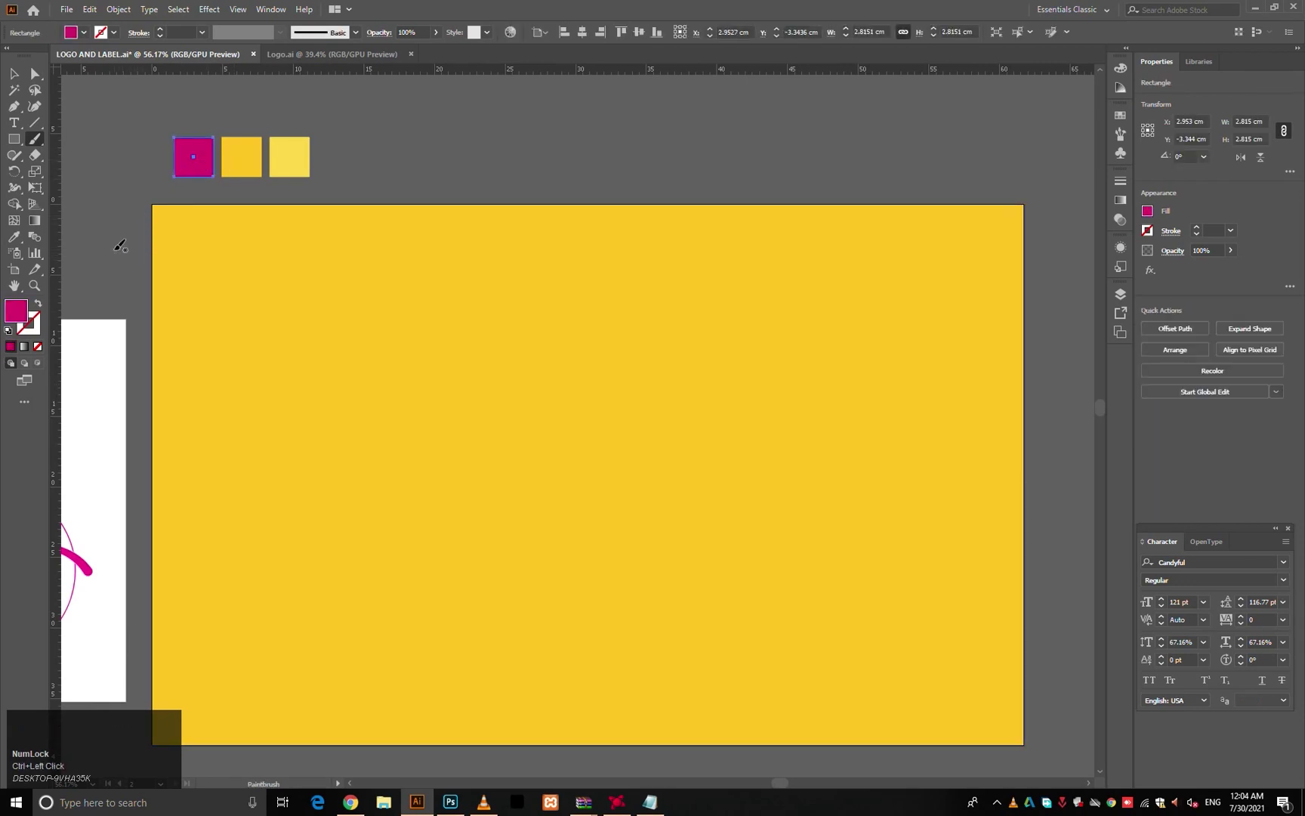
drag(155, 296, 215, 273)
mouse_move(365, 340)
mouse_down()
mouse_move(421, 316)
mouse_move(476, 319)
mouse_move(548, 382)
mouse_move(590, 355)
mouse_up()
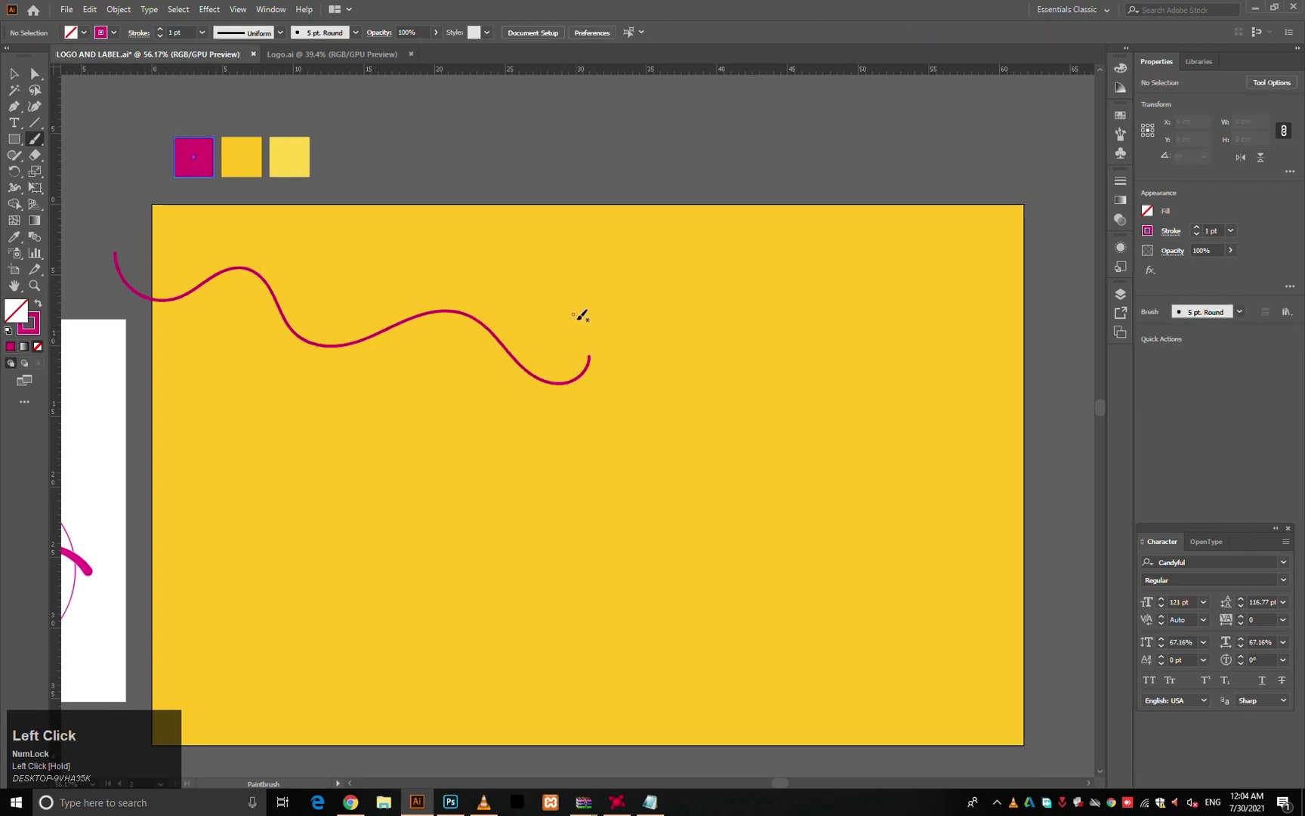
ctrl+click(591, 363)
key(v)
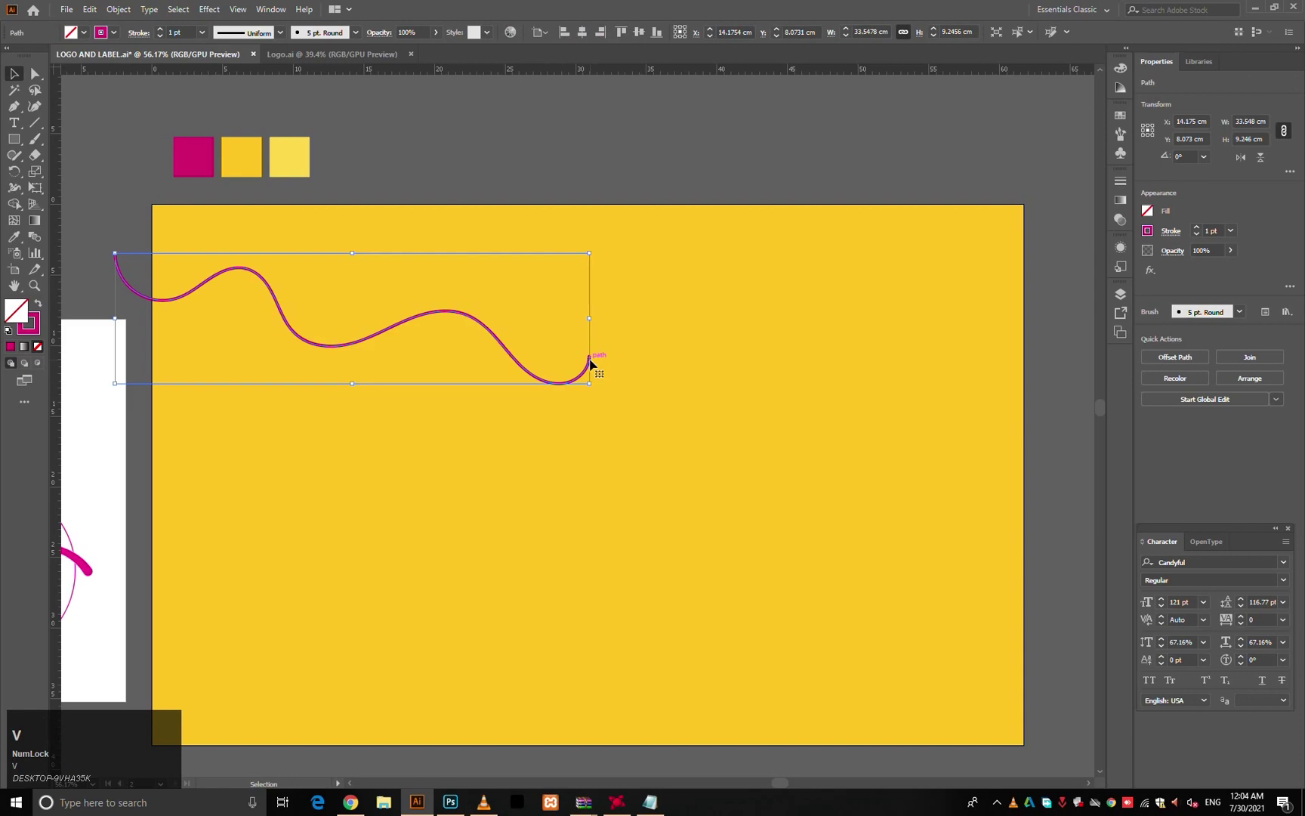
- Close the wavy line above the artboard with the Pen tool and swap its stroke and fill to make a solid magenta drip
key(p)
click(591, 353)
click(590, 163)
click(93, 167)
click(115, 253)
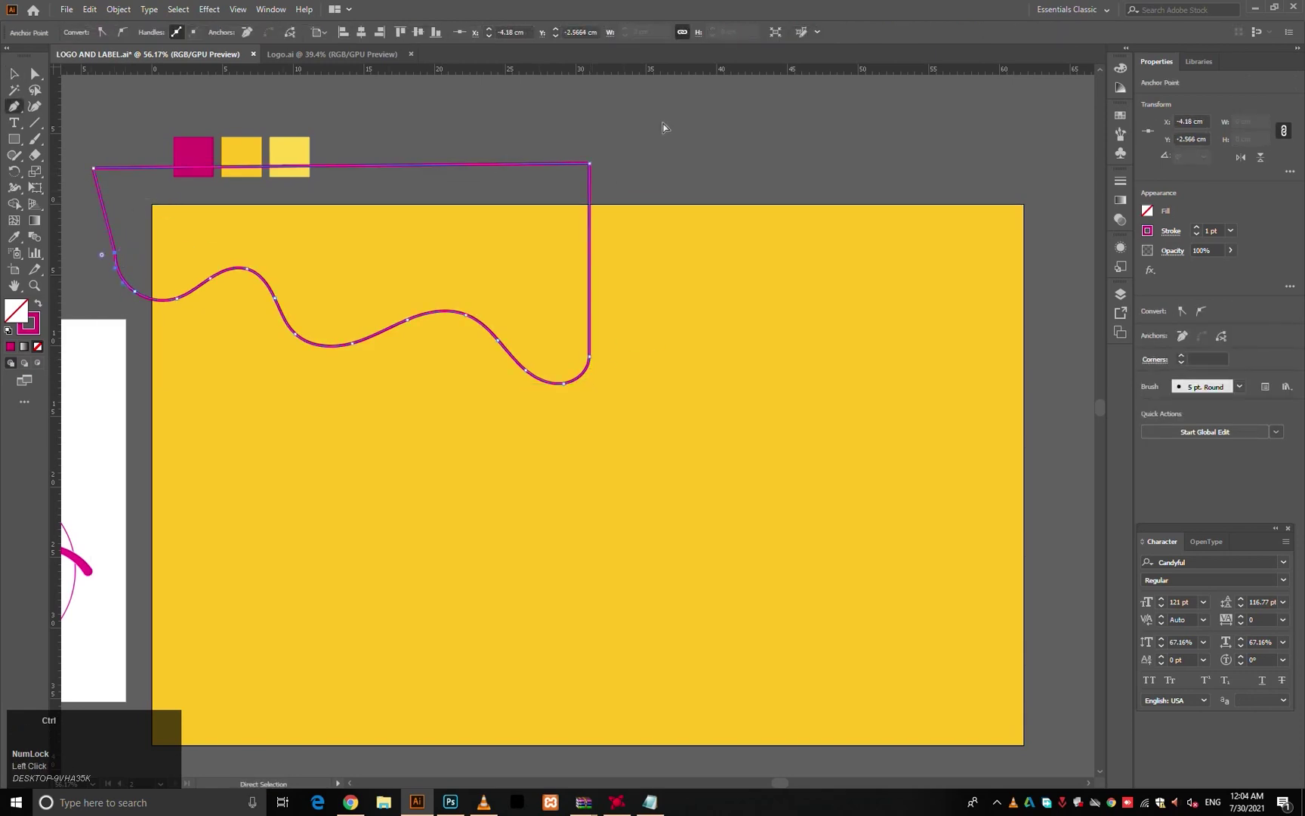
ctrl+click(548, 165)
key(shift+x)
ctrl+click(655, 156)
- Duplicate the magenta drip shape to the right and reflect the copy across the vertical axis
key(v)
click(598, 216)
click(573, 249)
drag(346, 252, 815, 242)
right_click(815, 242)
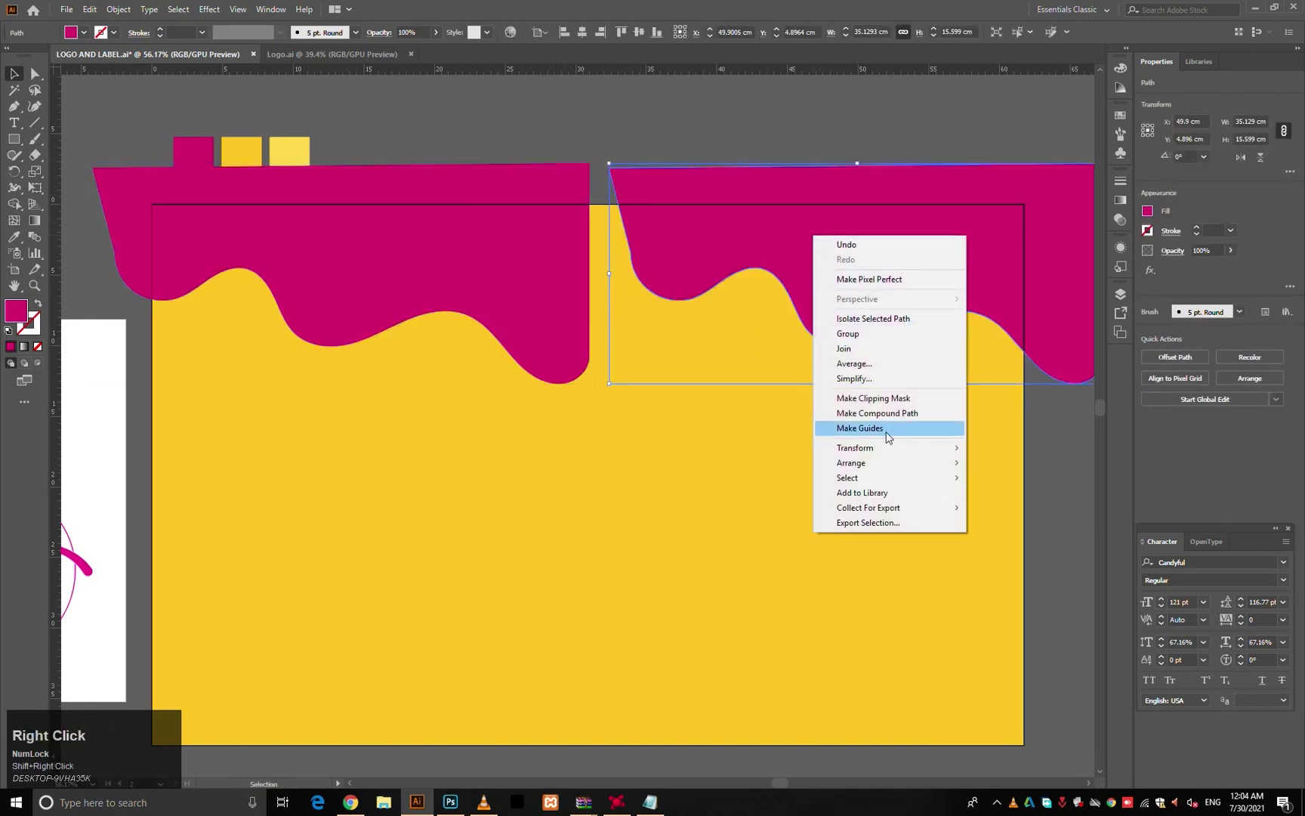
click(921, 447)
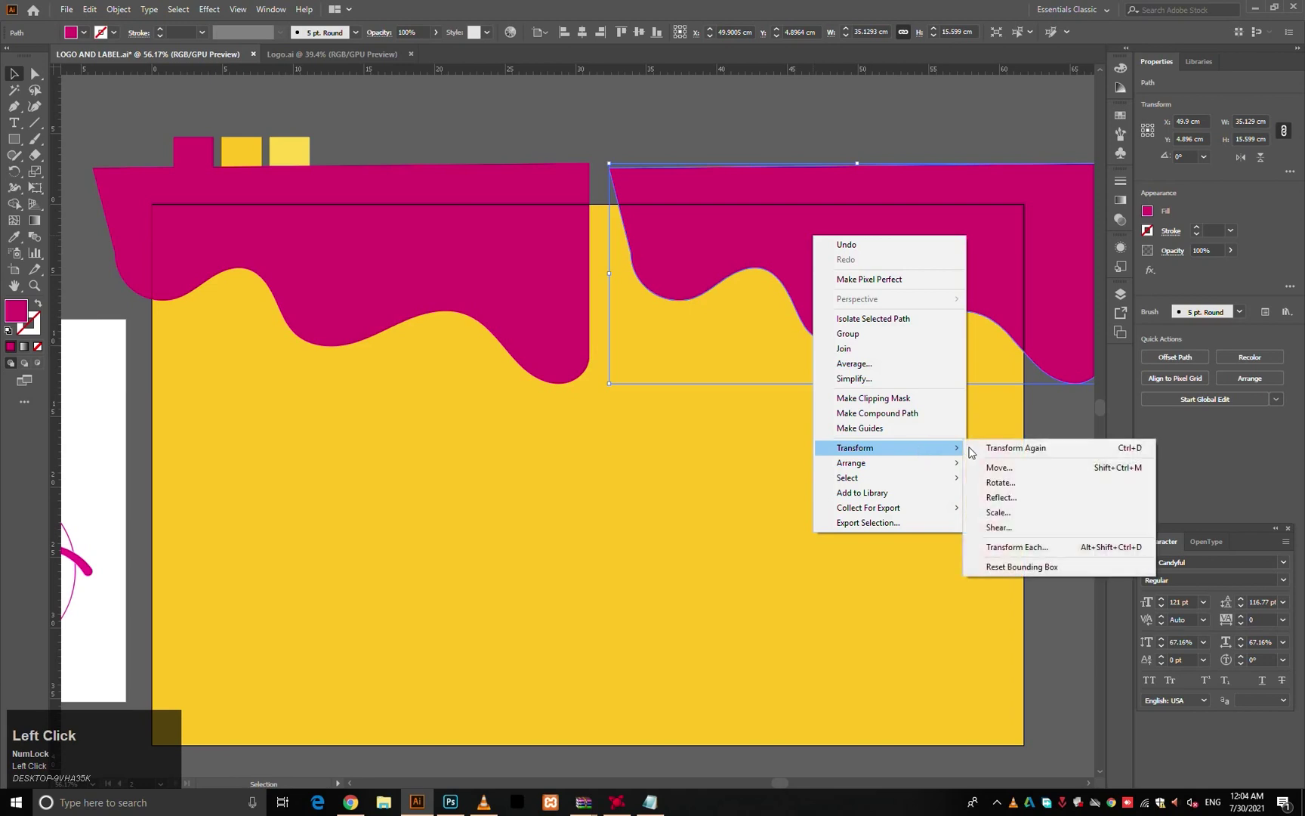
click(1003, 497)
click(768, 449)
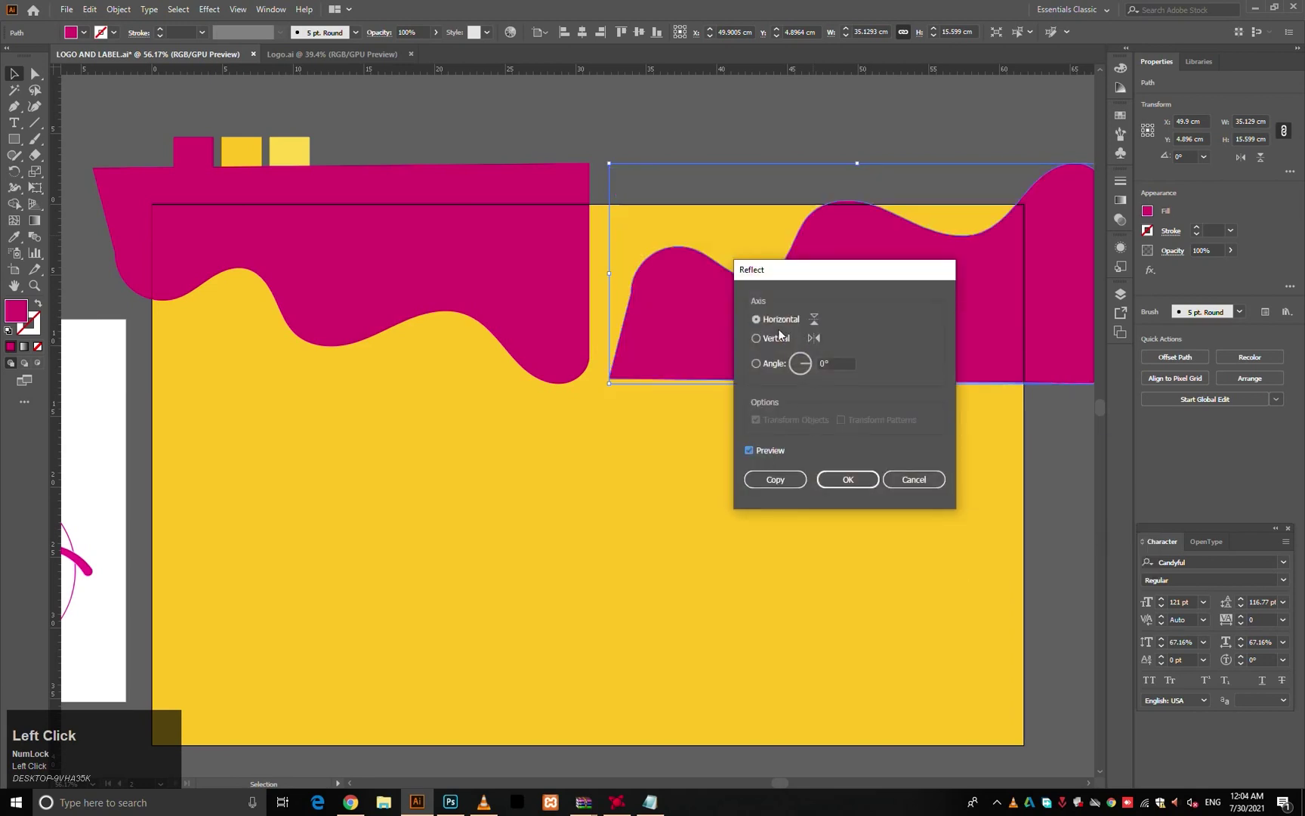
click(775, 339)
click(847, 480)
- Move the mirrored drip left to overlap the original as one continuous drip, and group the two halves
drag(693, 268, 612, 273)
click(656, 145)
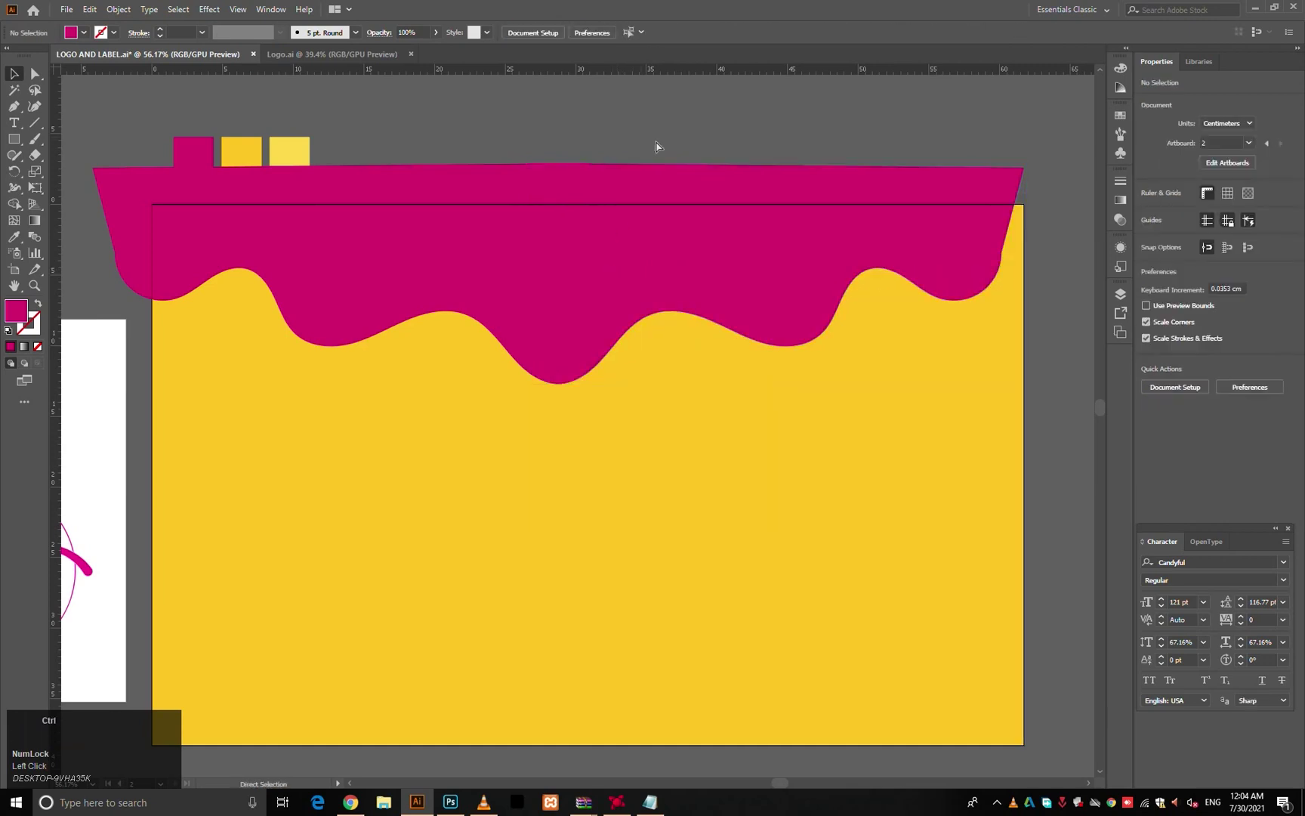
ctrl+click(627, 167)
drag(629, 167, 602, 169)
shift+click(490, 239)
right_click(487, 230)
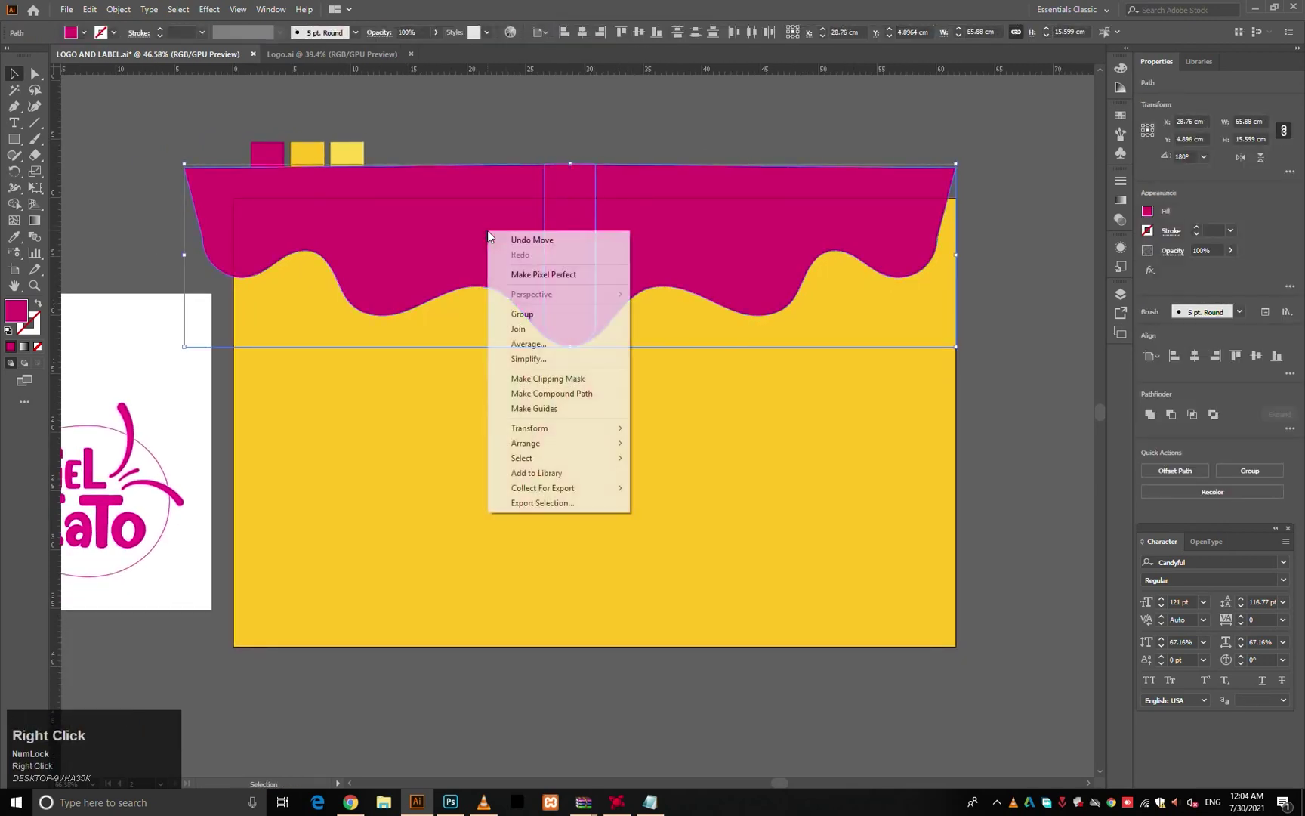
click(525, 314)
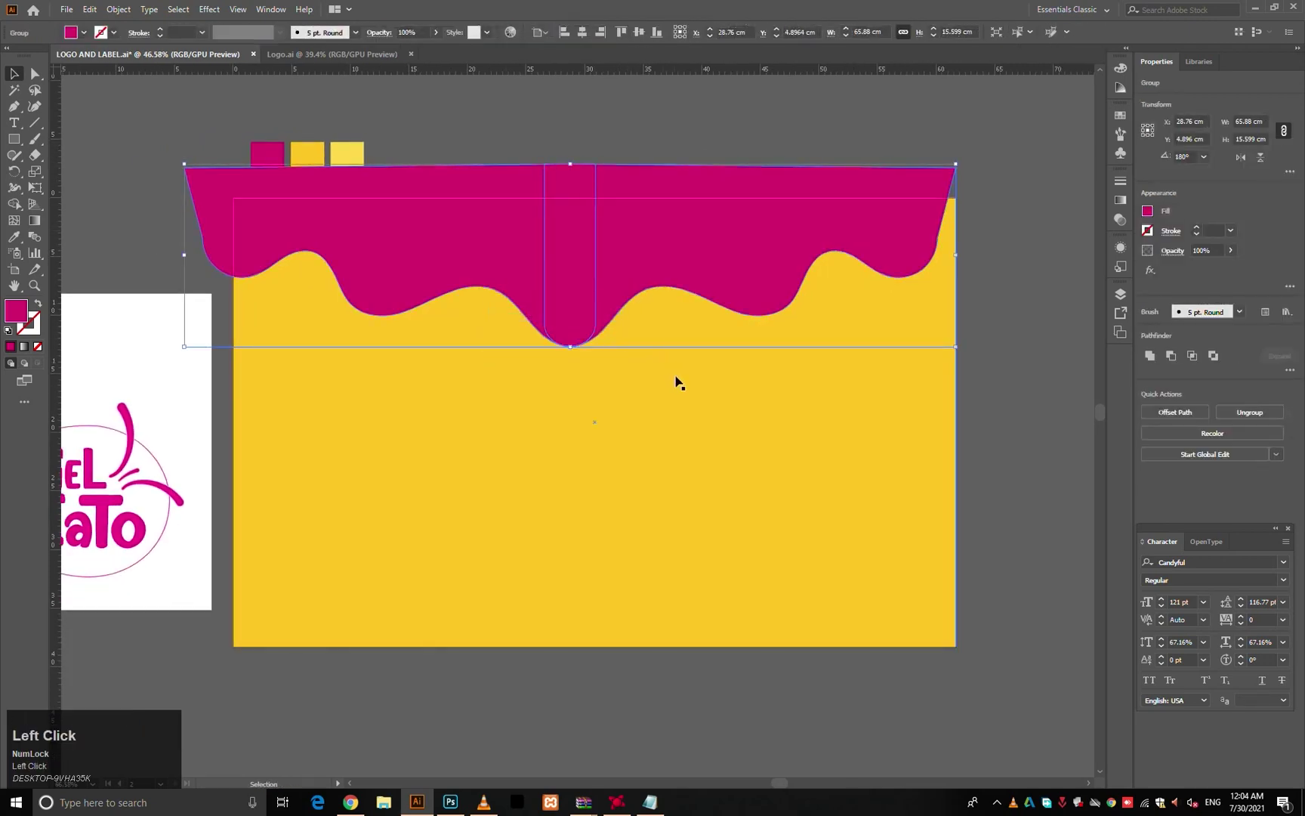
- Center the magenta drip group horizontally on the lime background rectangle
shift+click(679, 413)
click(679, 376)
click(582, 33)
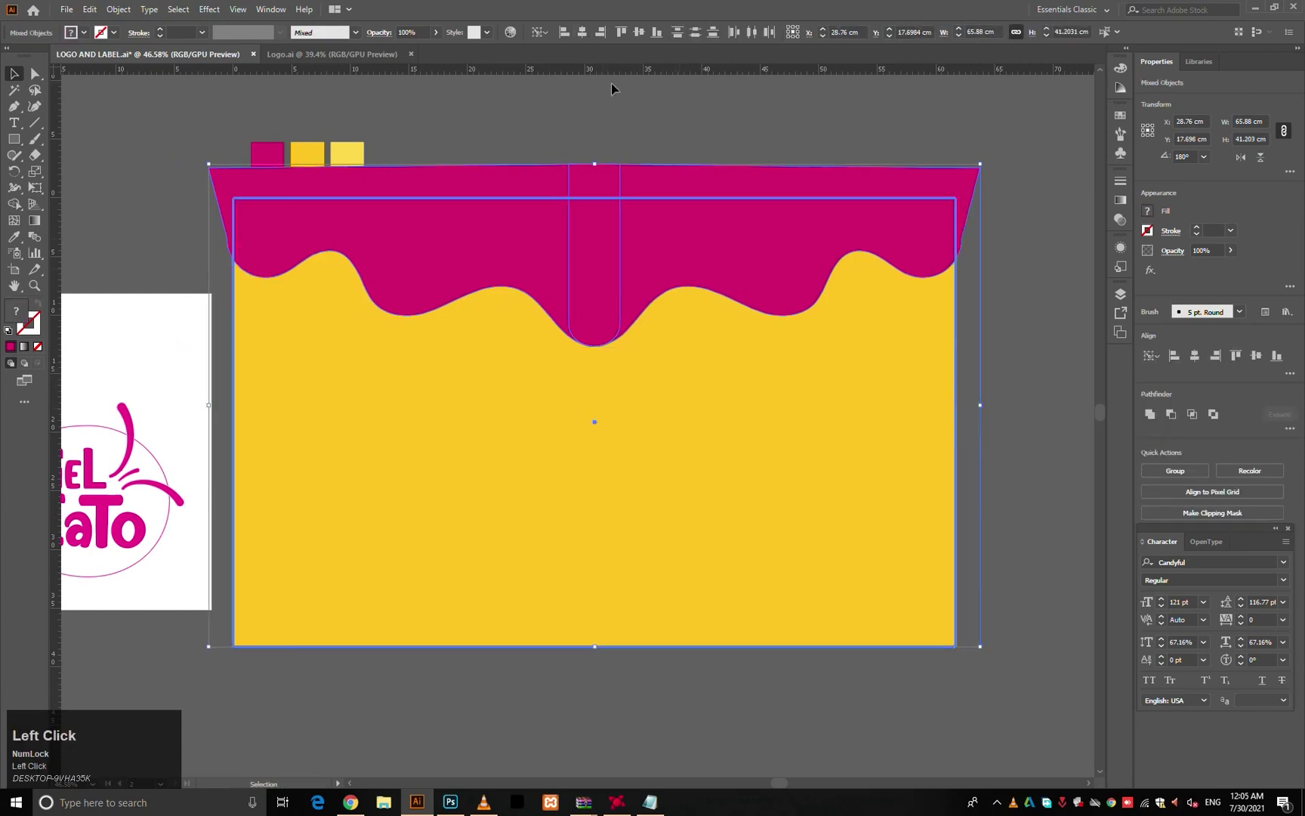
click(629, 105)
click(944, 215)
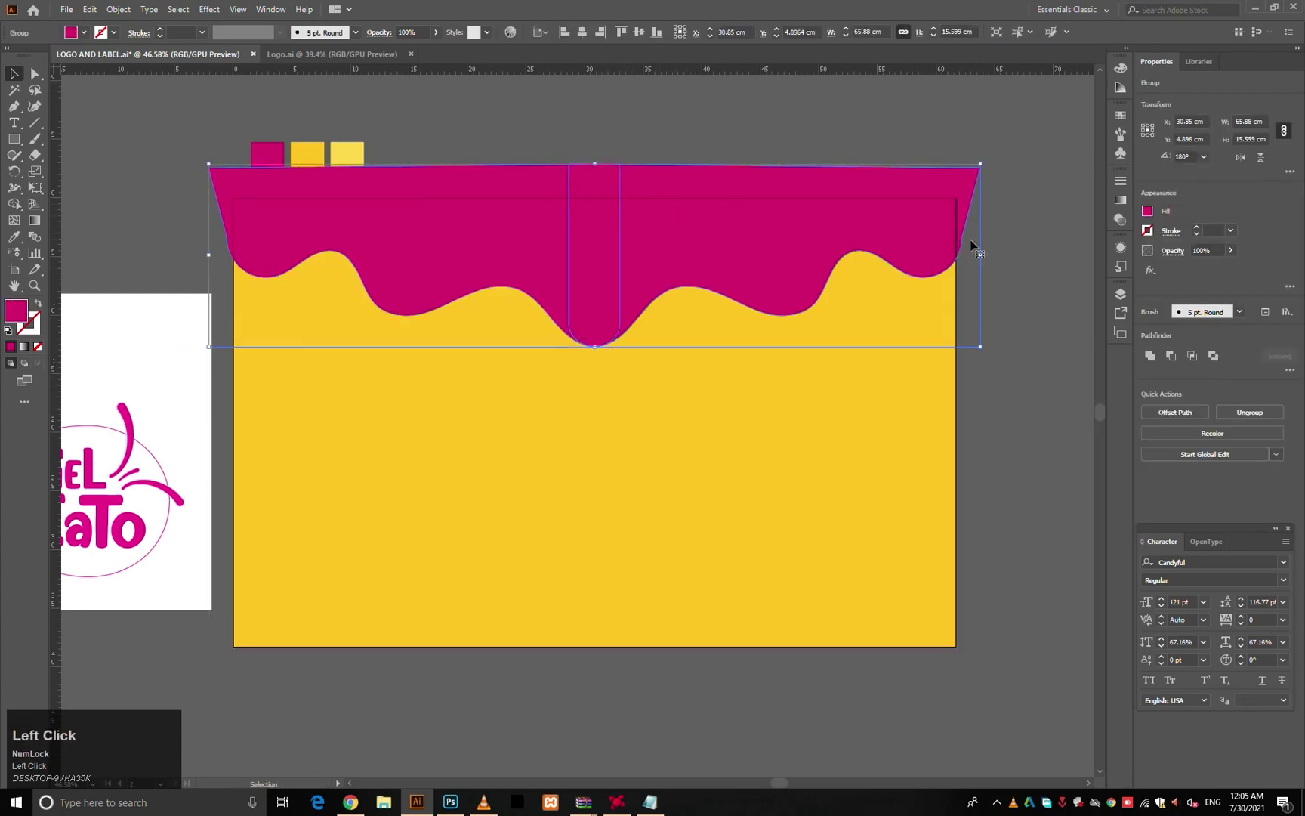
click(1000, 264)
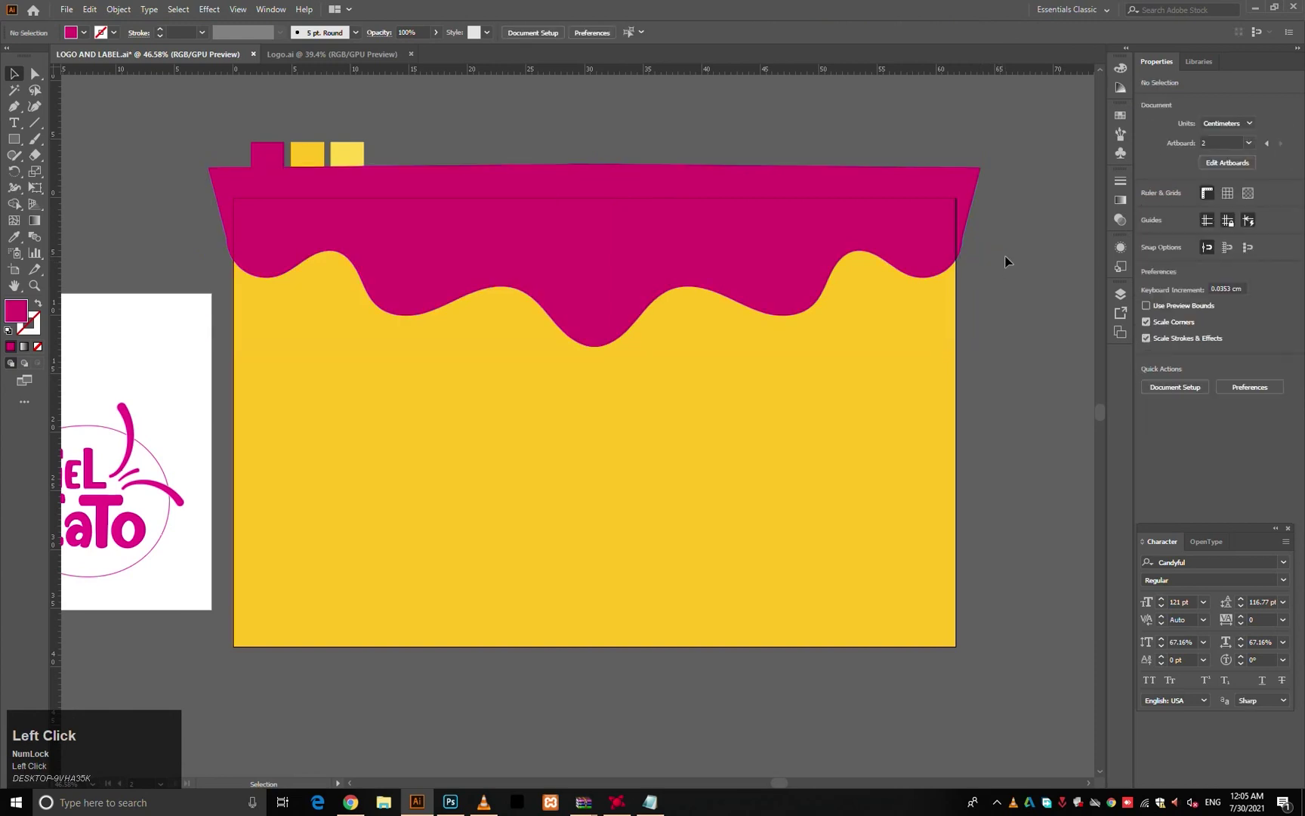
drag(808, 293, 778, 354)
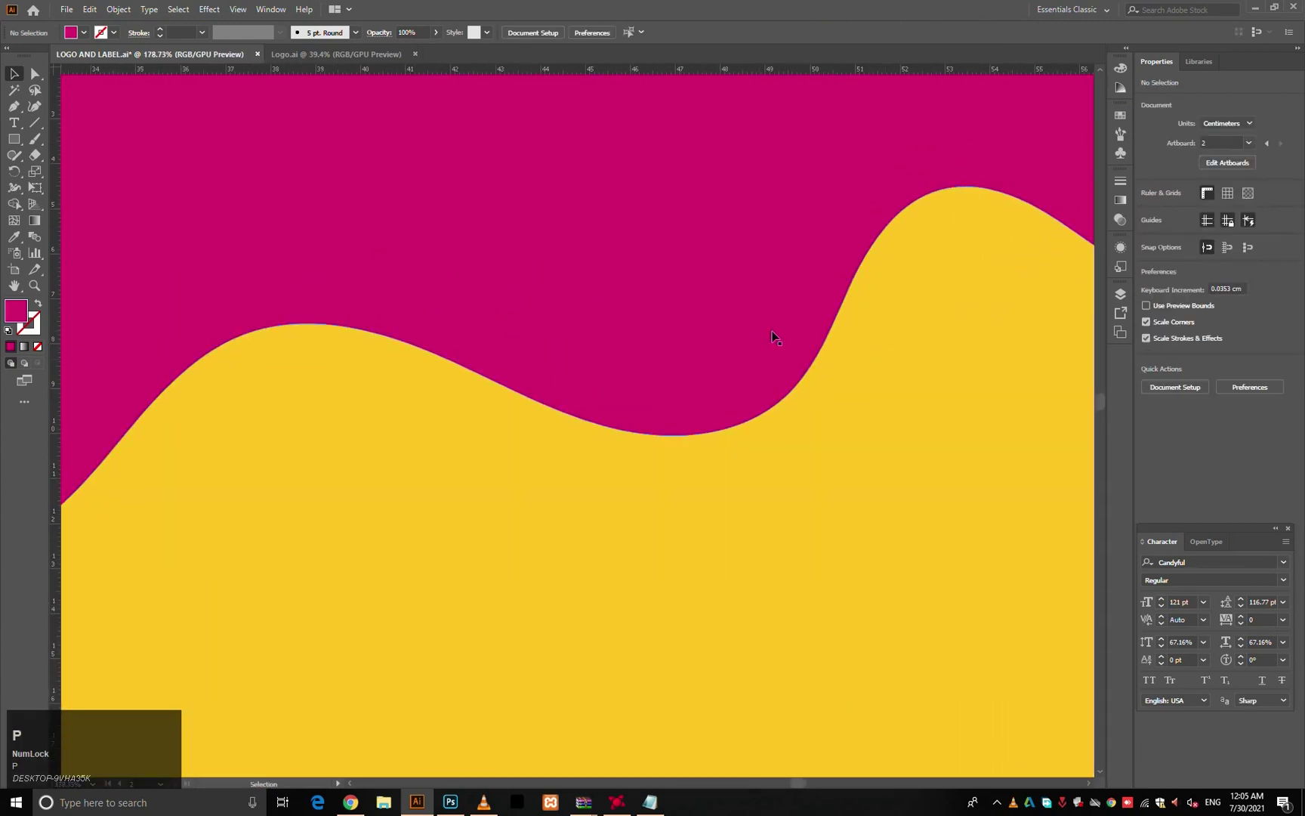
- Draw a curved highlight line inside the drip's right trough with the Pen tool and give it the yellow stroke with no fill
click(819, 308)
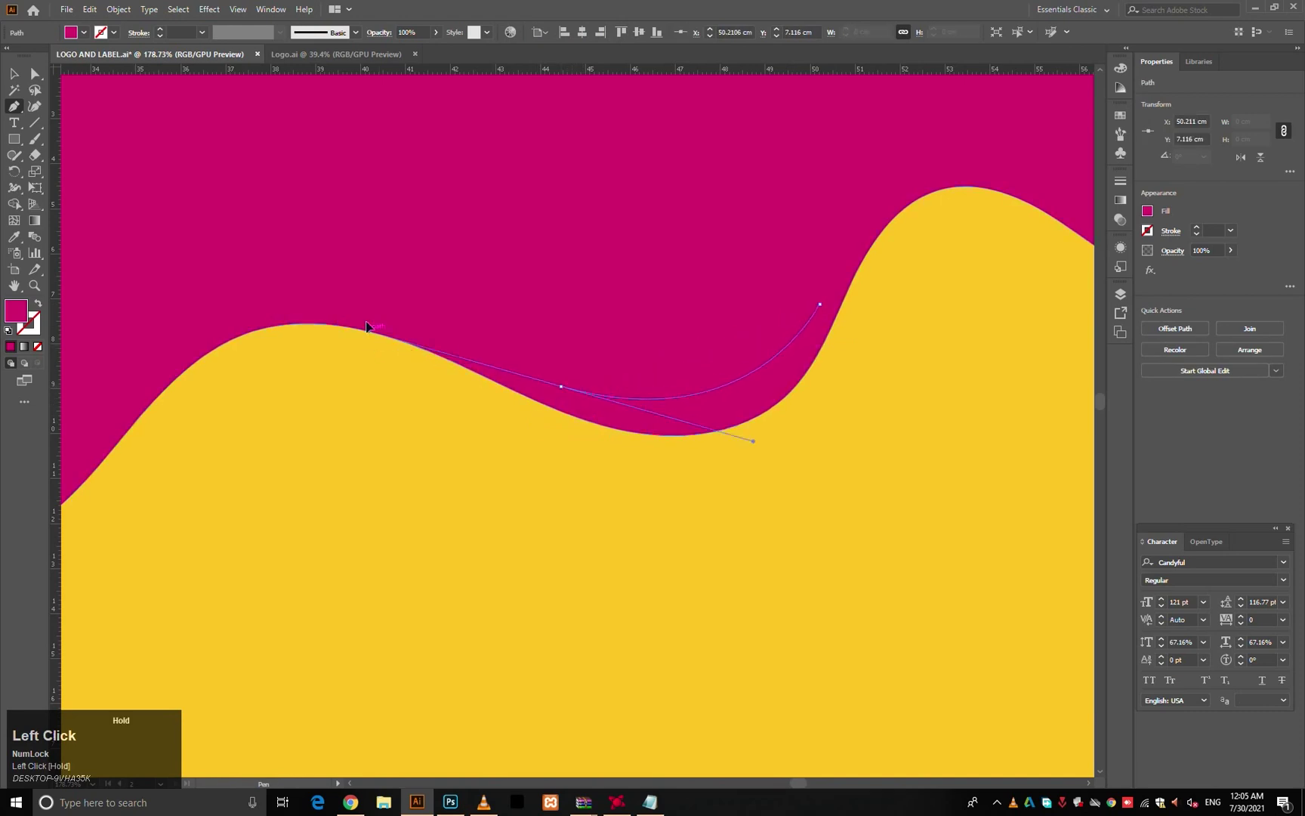
drag(372, 307, 362, 290)
key(i)
click(833, 459)
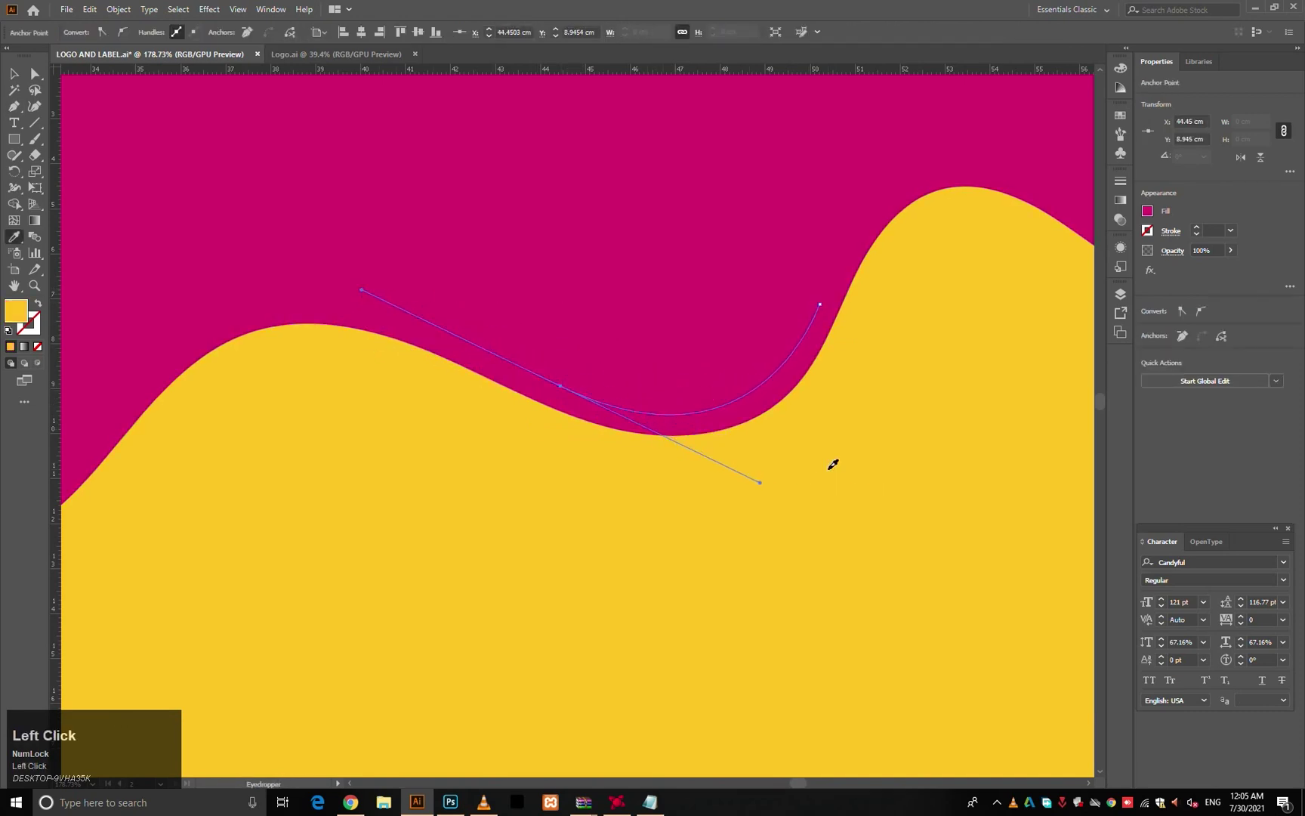
key(shift+x)
ctrl+click(830, 472)
key(v)
- Draw a second curved highlight just above the yellow crest on the right and match it to the first line's yellow stroke
click(720, 410)
drag(758, 402, 528, 428)
drag(913, 404, 789, 428)
click(789, 428)
drag(318, 484, 642, 421)
drag(642, 421, 506, 434)
drag(615, 433, 532, 433)
drag(816, 323, 919, 410)
drag(846, 376, 929, 378)
key(v)
click(668, 438)
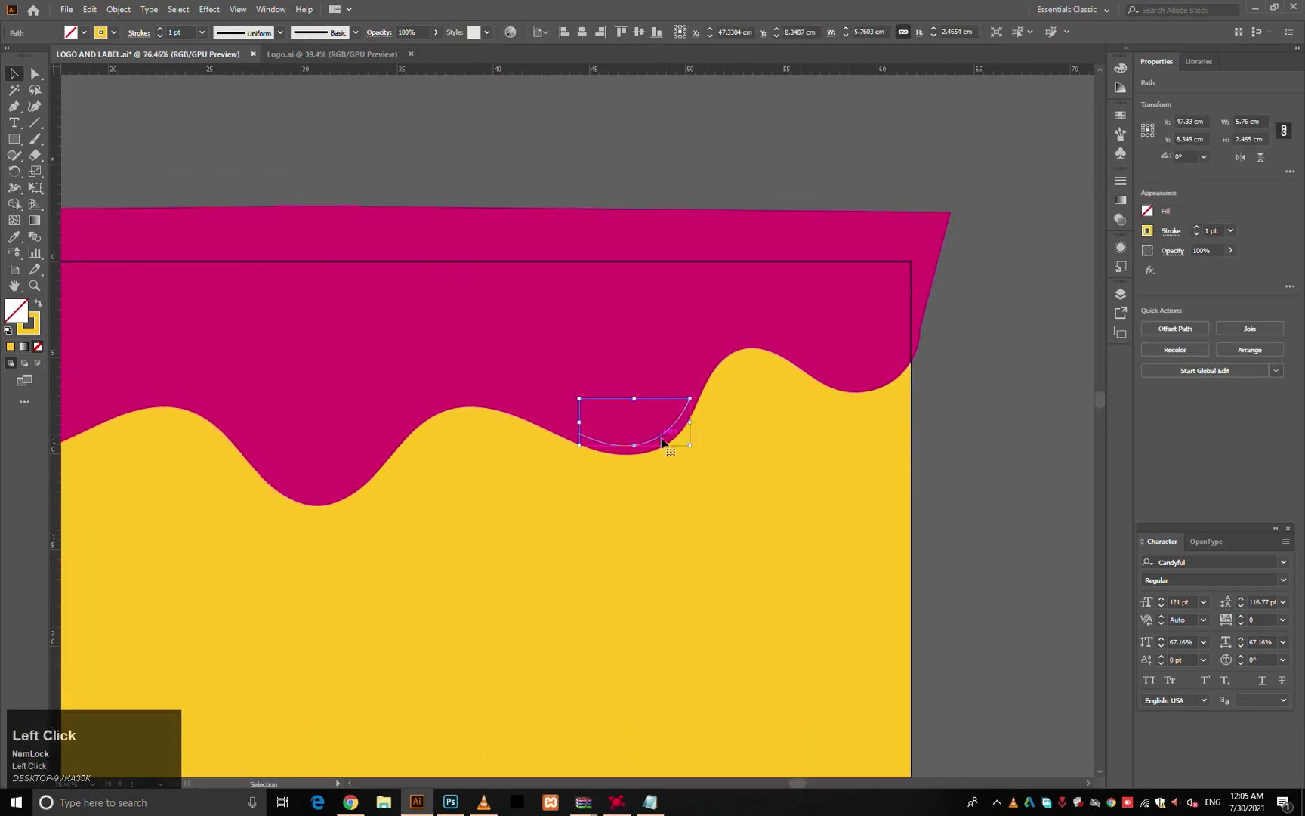
ctrl+click(733, 361)
ctrl+click(738, 336)
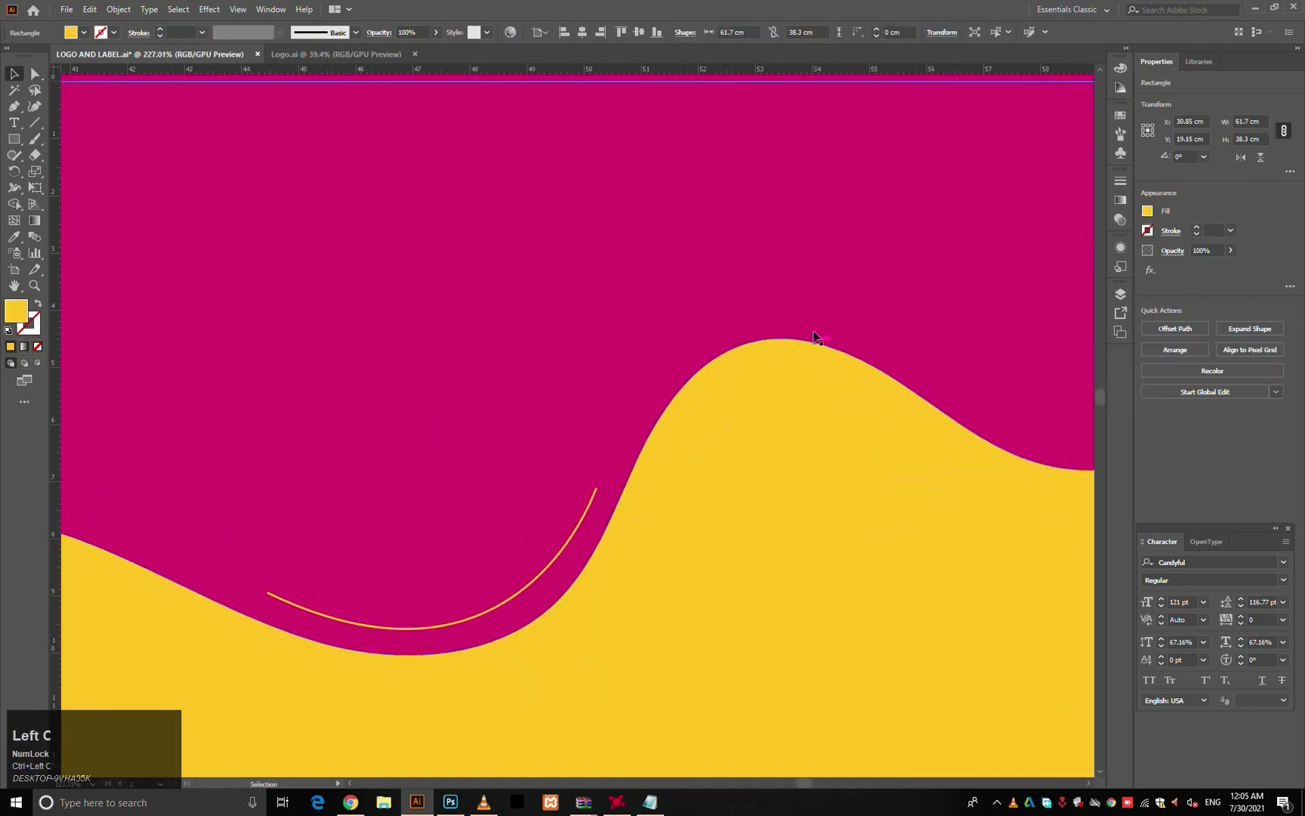
key(p)
click(653, 366)
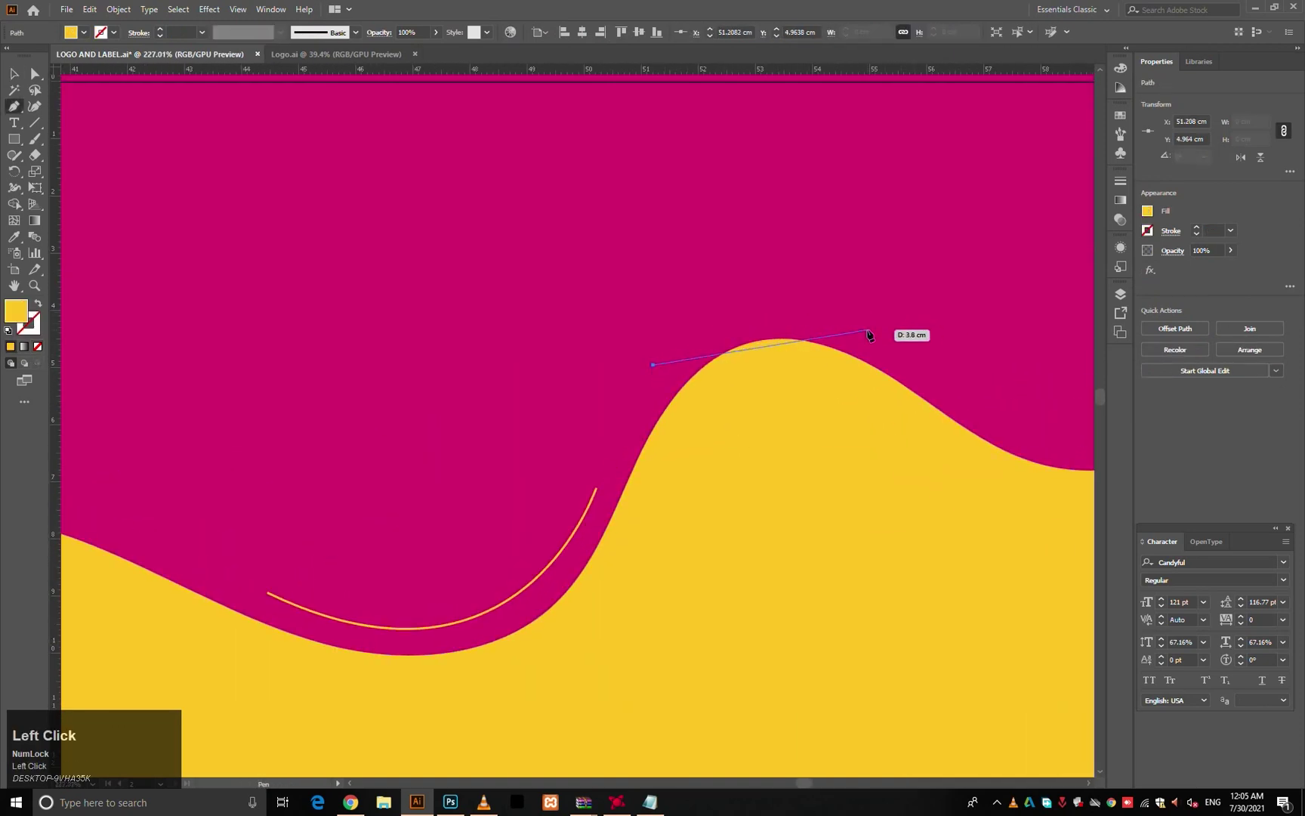
drag(1000, 402, 1000, 402)
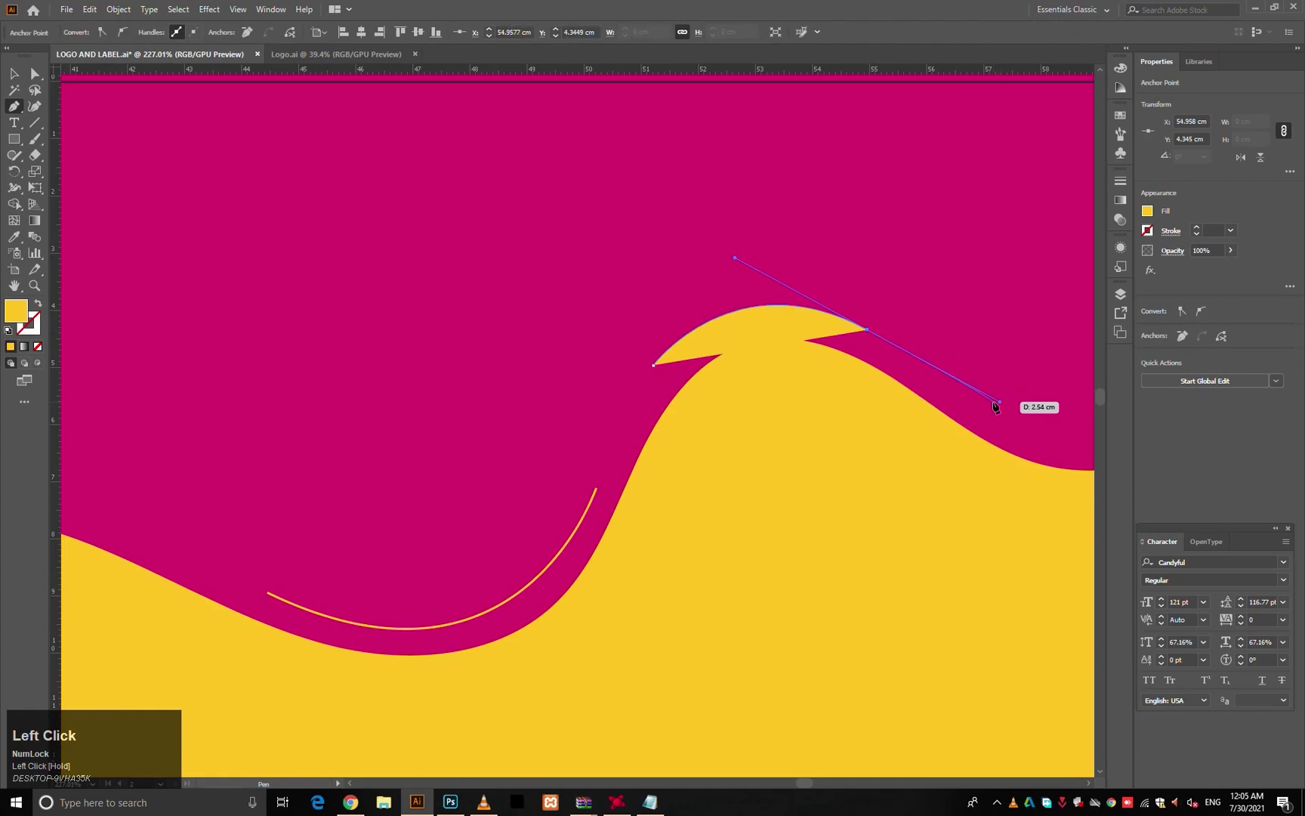
key(i)
click(593, 498)
ctrl+click(718, 500)
- Group the two yellow highlight lines
key(v)
click(676, 344)
shift+click(583, 521)
right_click(582, 520)
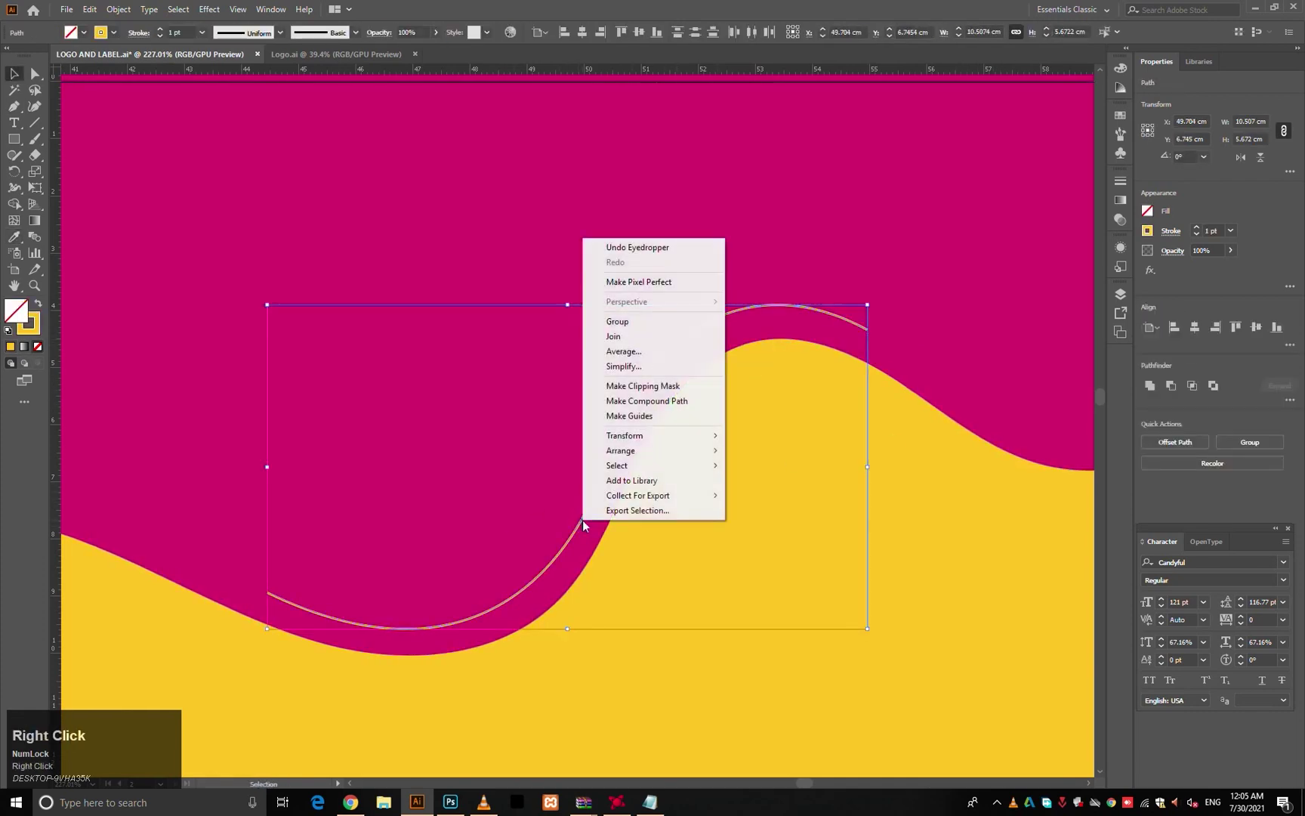
click(623, 325)
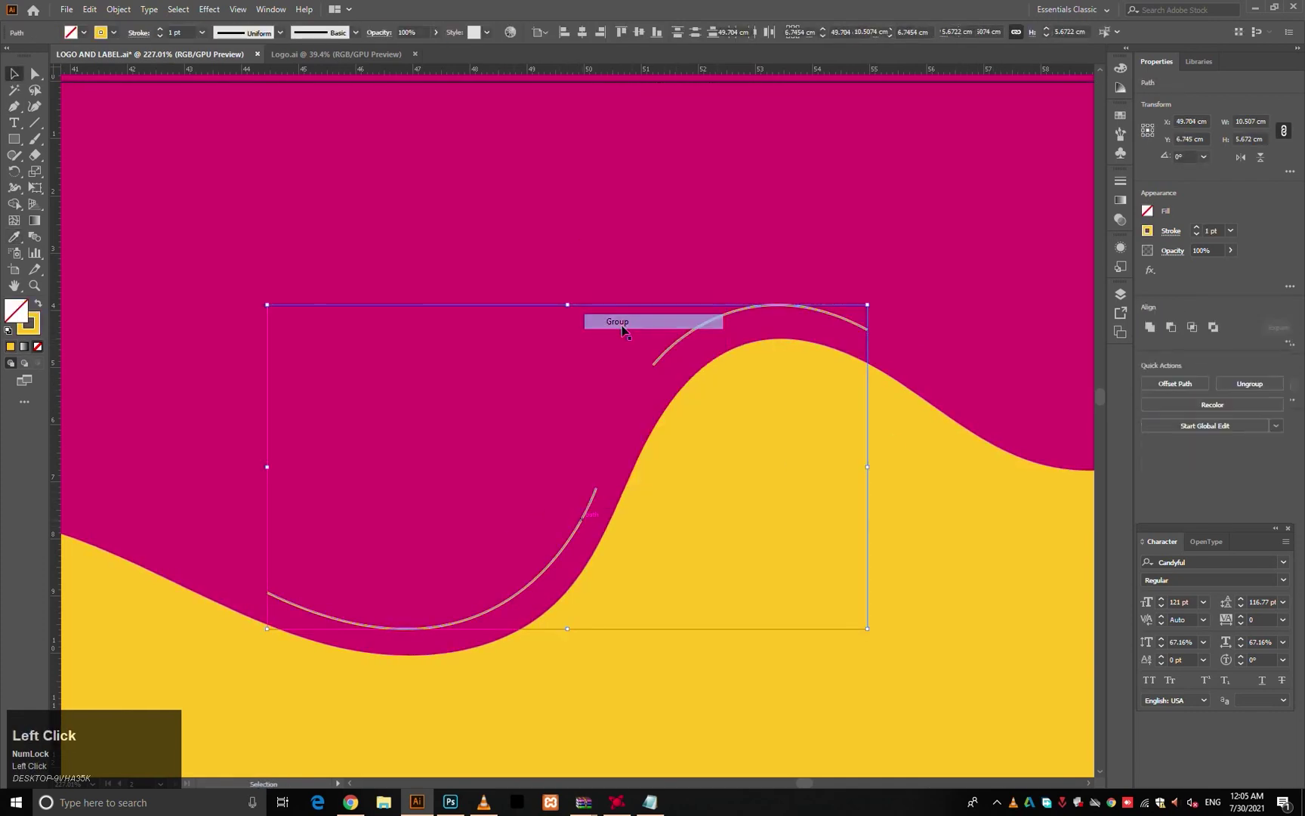
- Set the highlight group's stroke weight to 4 pt and apply a tapered width profile to it
click(1196, 228)
click(1196, 227)
click(1170, 230)
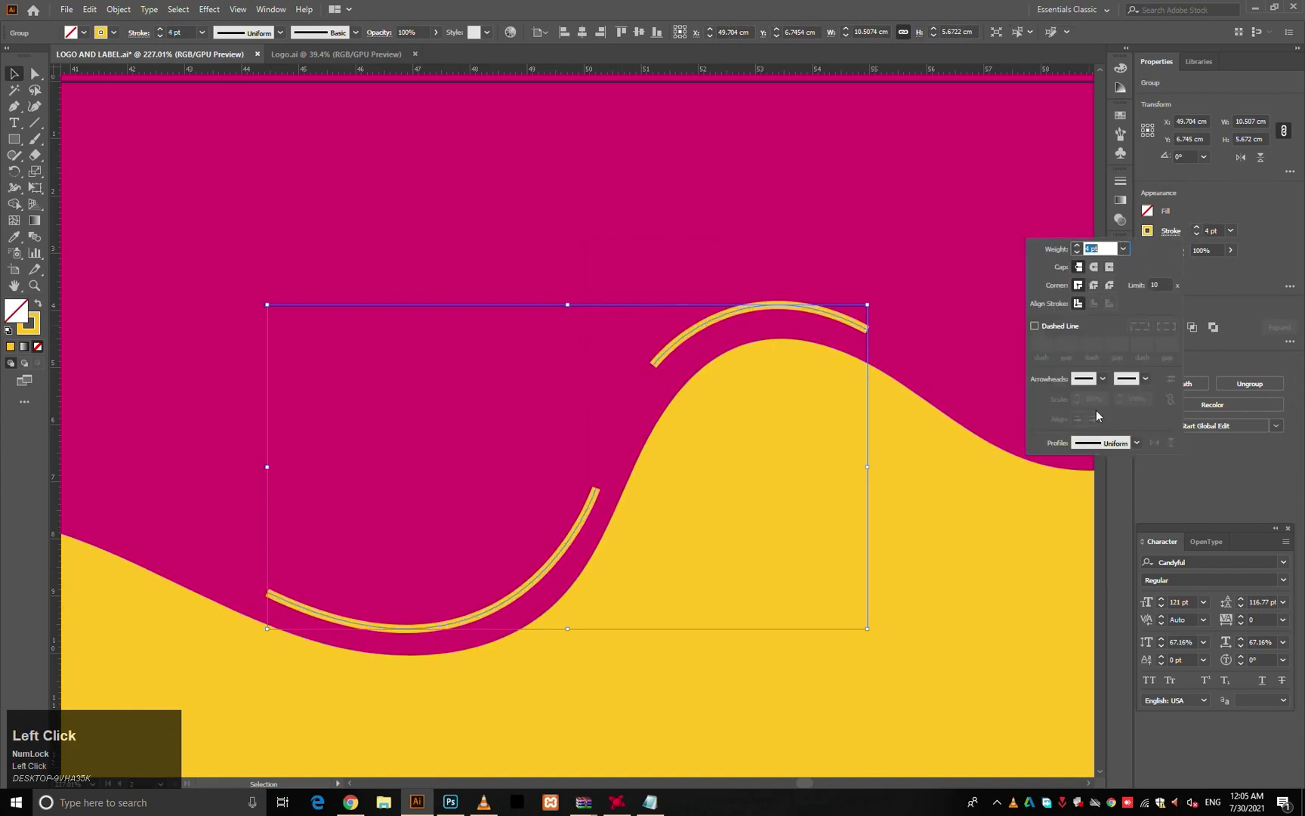
click(1092, 443)
click(1085, 485)
- Increase the highlight group's stroke weight to 6 pt
drag(846, 513, 580, 536)
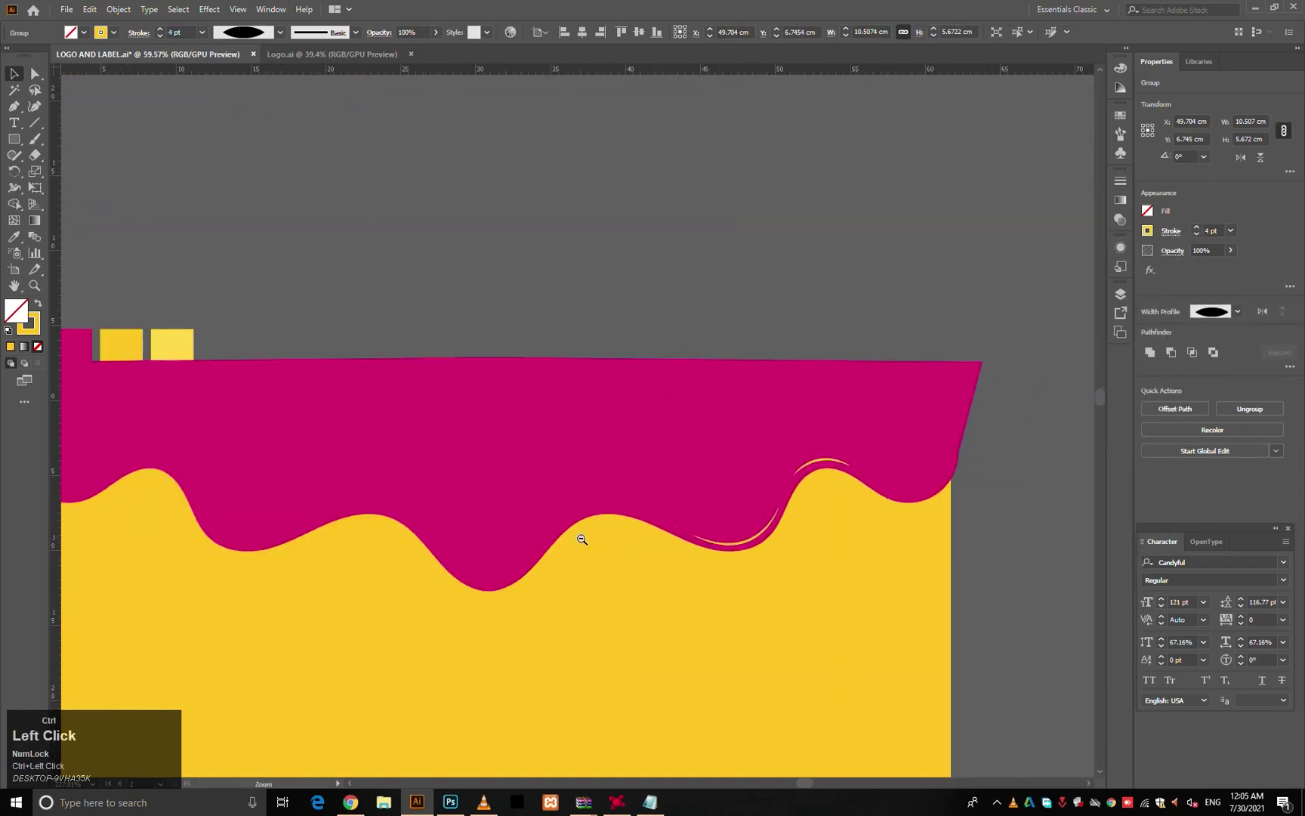
click(1047, 586)
drag(793, 560, 873, 475)
click(872, 469)
click(1197, 229)
click(972, 376)
- Duplicate the highlight group horizontally toward the middle of the drip and reflect the copy across the vertical axis
click(929, 405)
drag(929, 405, 704, 406)
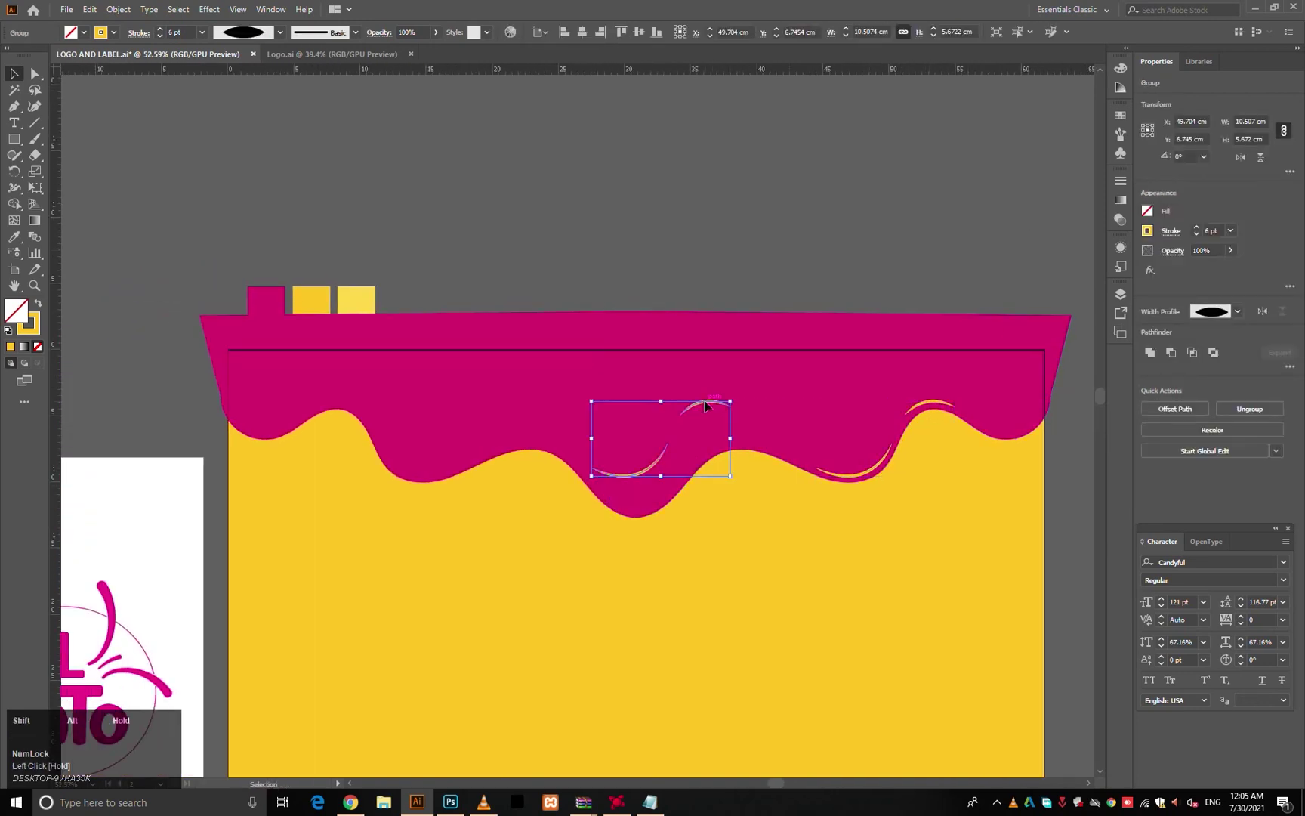
right_click(681, 413)
click(759, 565)
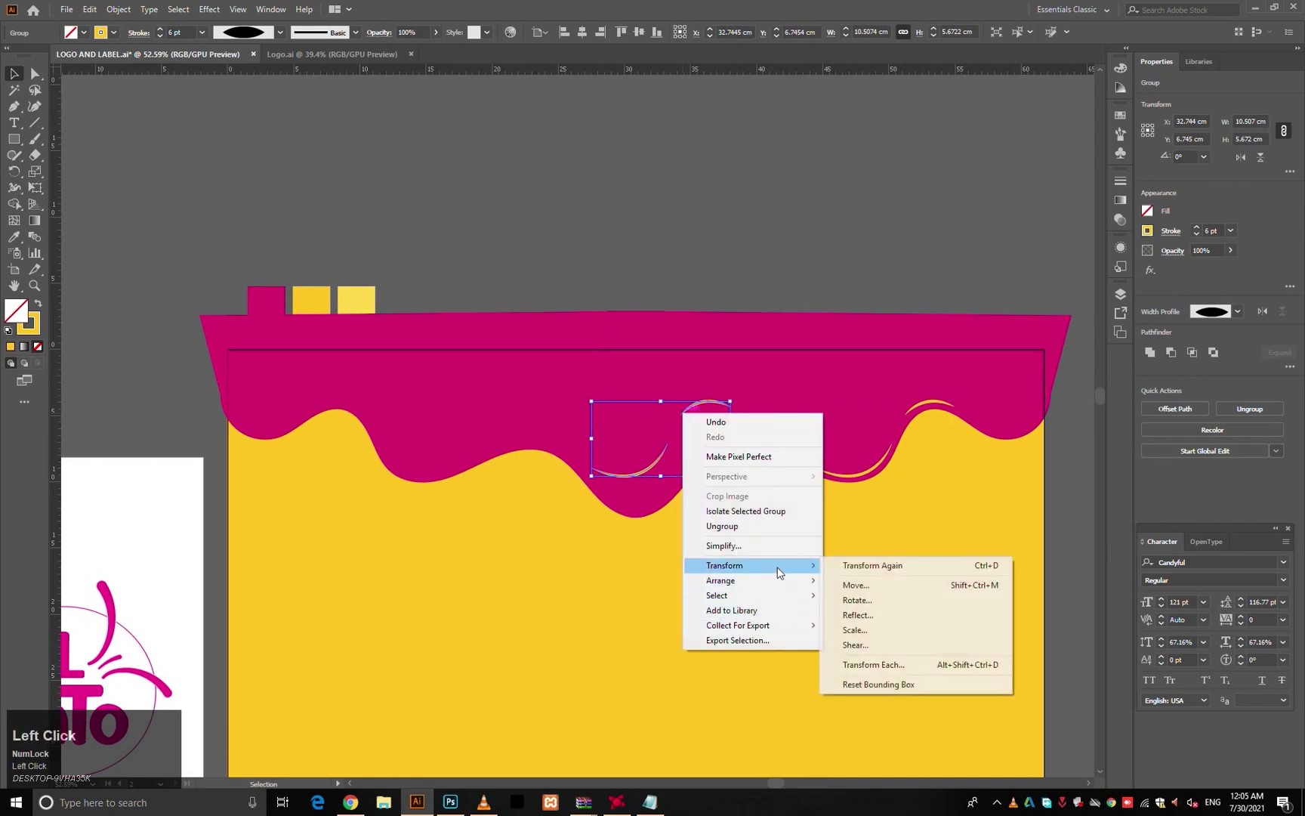
click(856, 602)
click(725, 420)
right_click(664, 469)
mouse_move(752, 625)
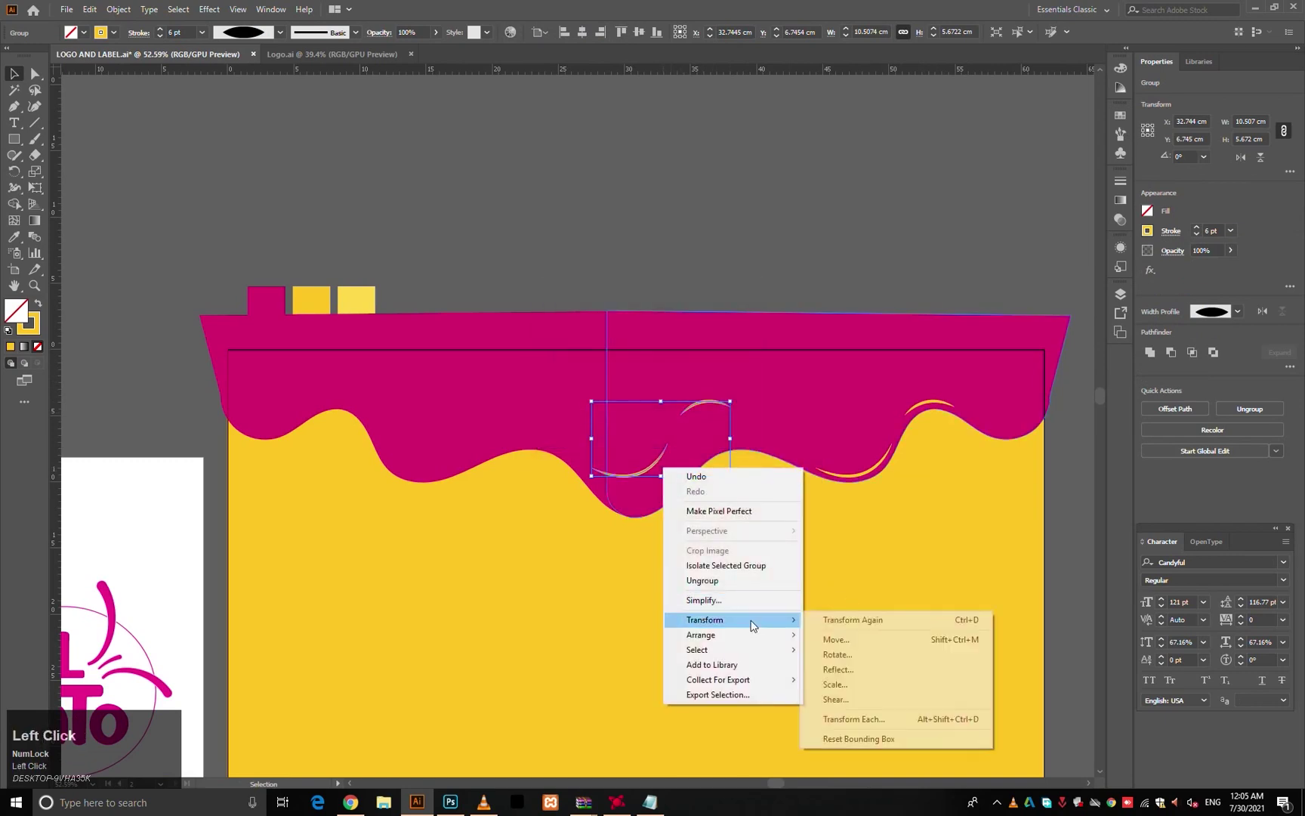
click(869, 670)
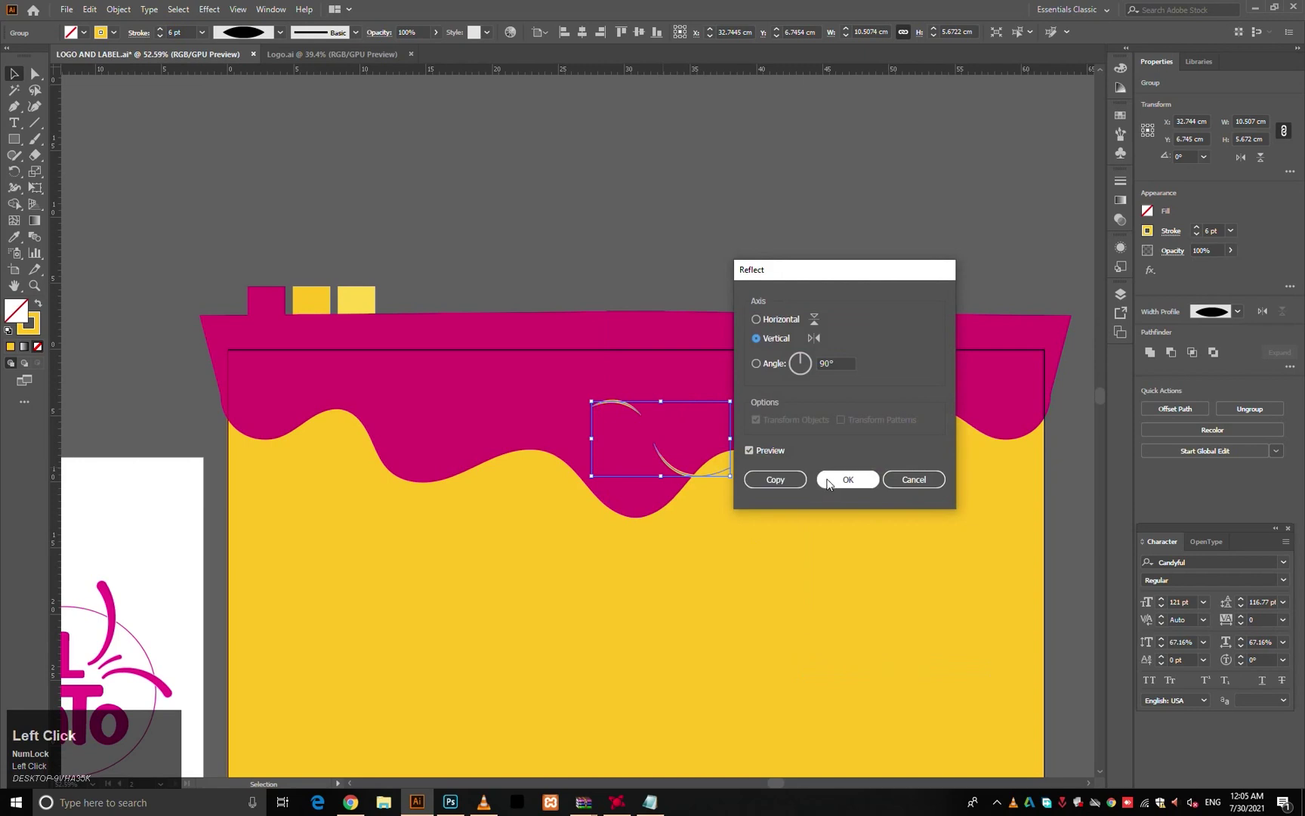
click(847, 479)
- Move the mirrored highlight group onto the matching curves on the left side of the drip
drag(691, 475, 420, 481)
click(571, 263)
scroll(627, 416, down, 3)
drag(627, 432, 627, 353)
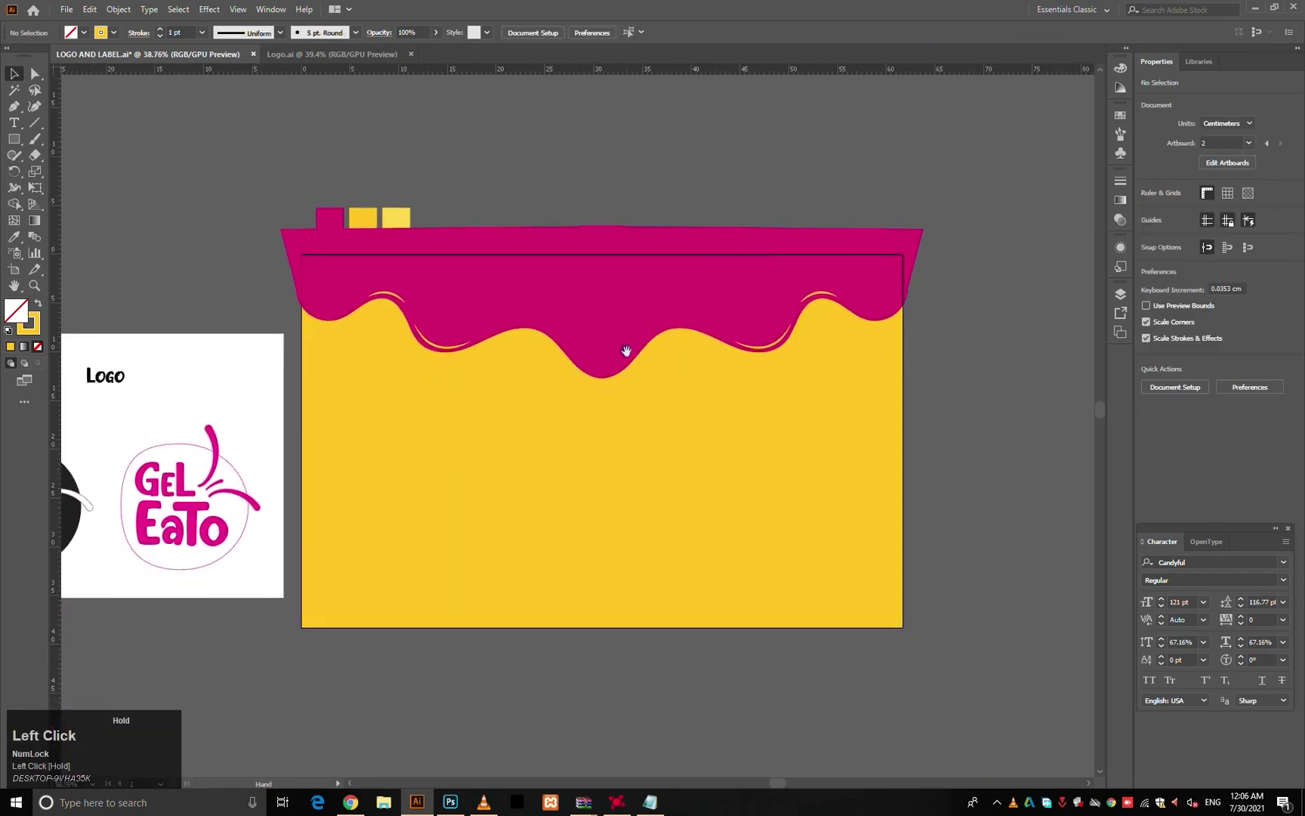
- Move the magenta "GEL EaTO" logo from the logo artboard onto the label below the drip's middle
click(597, 643)
drag(597, 646, 570, 585)
click(198, 531)
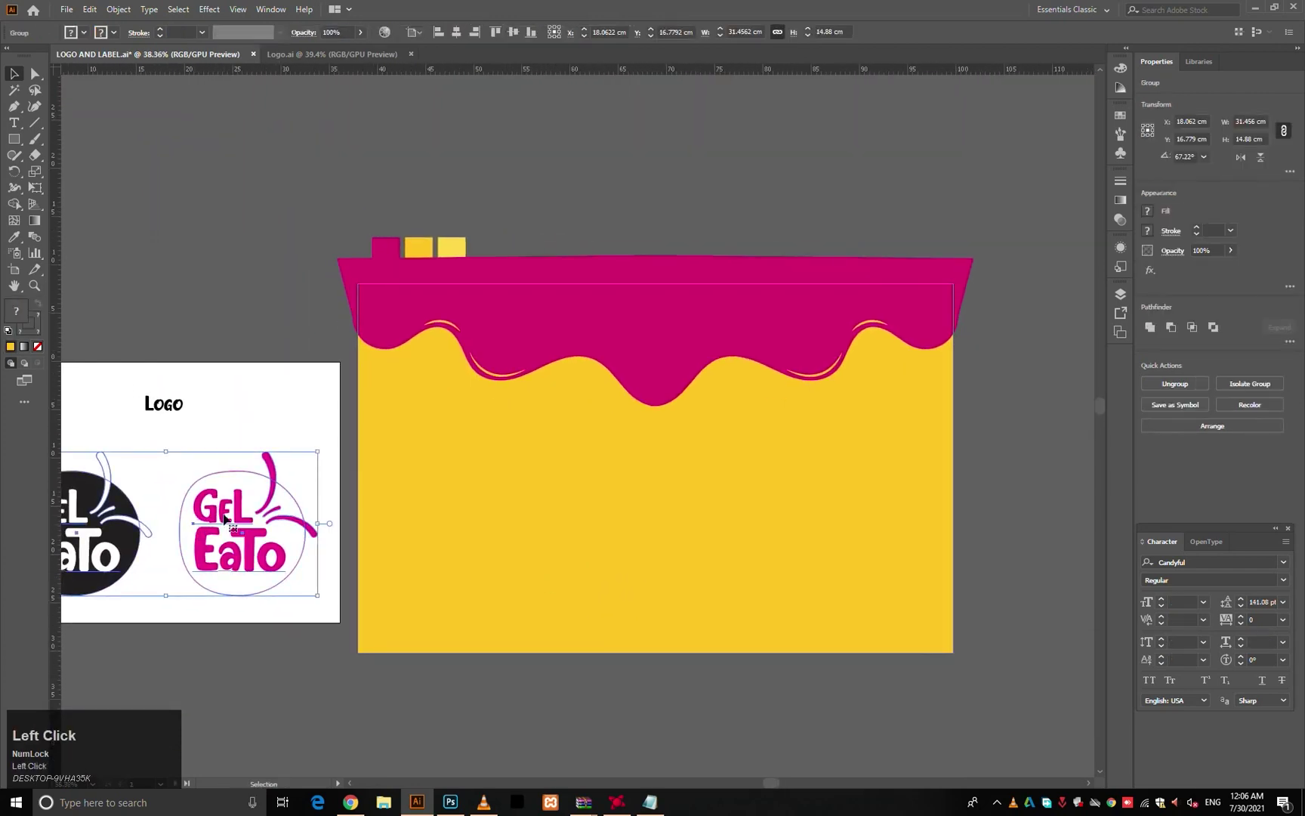
drag(213, 586, 634, 480)
- Send the yellow background rectangle to the back and bring the logo group to the front
right_click(753, 462)
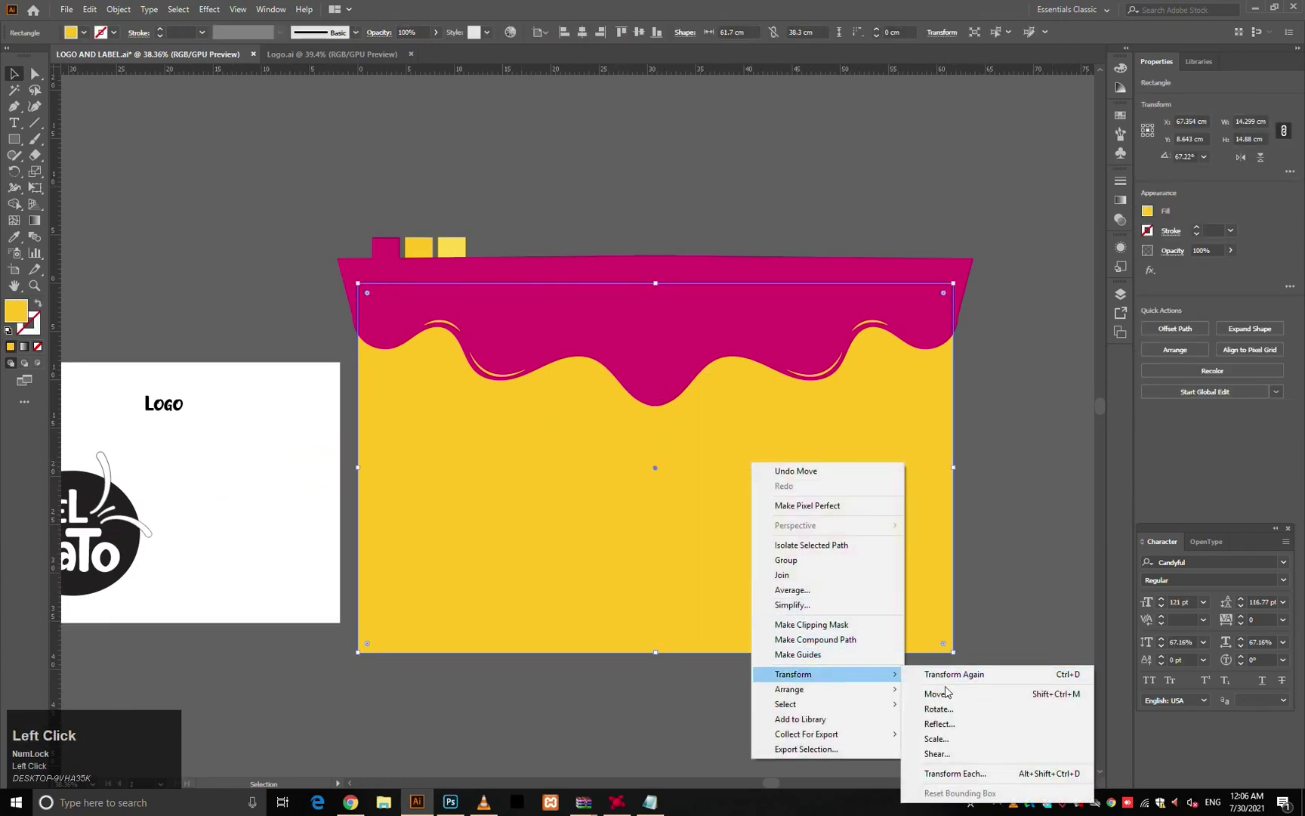
mouse_move(880, 691)
click(978, 737)
click(970, 731)
ctrl+click(707, 449)
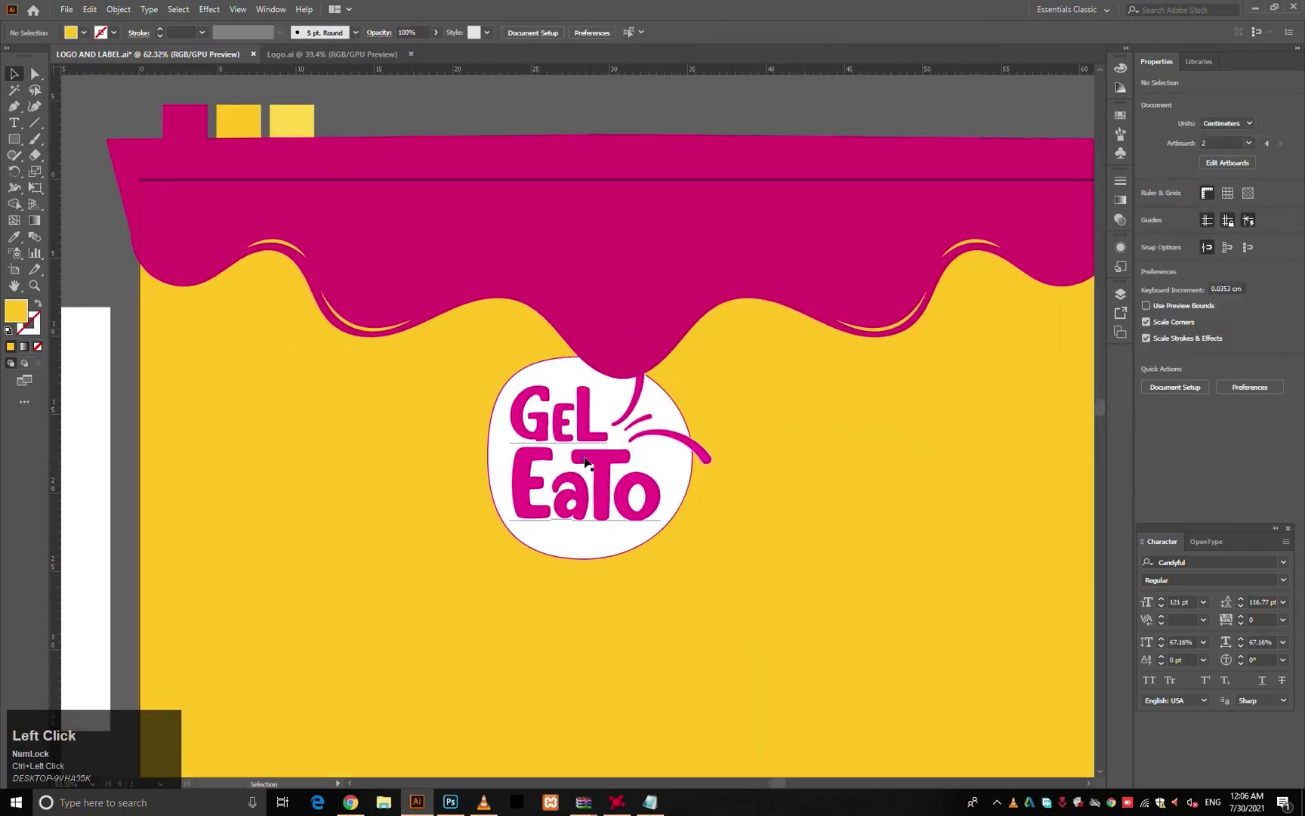
right_click(585, 462)
mouse_move(680, 624)
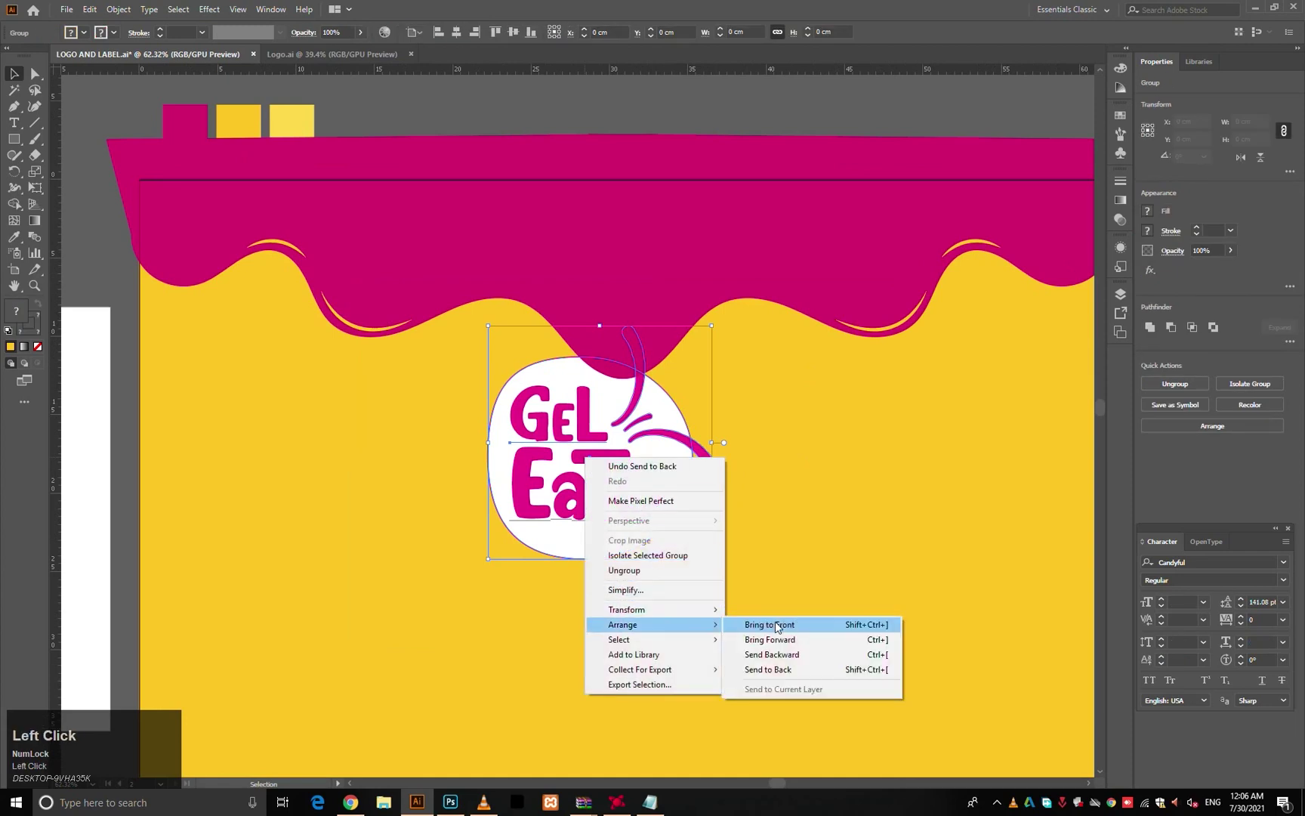
click(763, 623)
- Move the logo up over the drip's central point and center it horizontally with the background rectangle
drag(626, 525, 683, 440)
scroll(682, 439, down, 3)
key(ctrl+0)
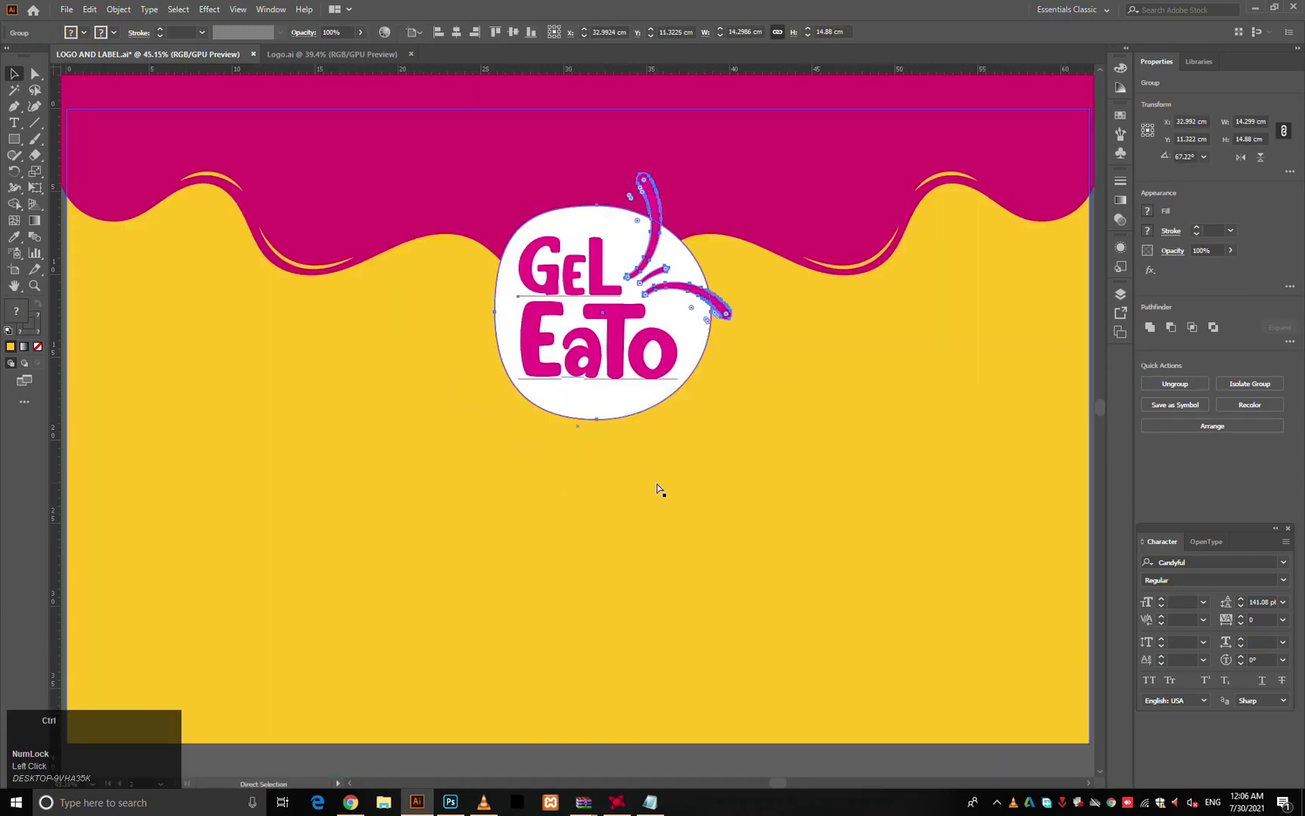
shift+click(710, 498)
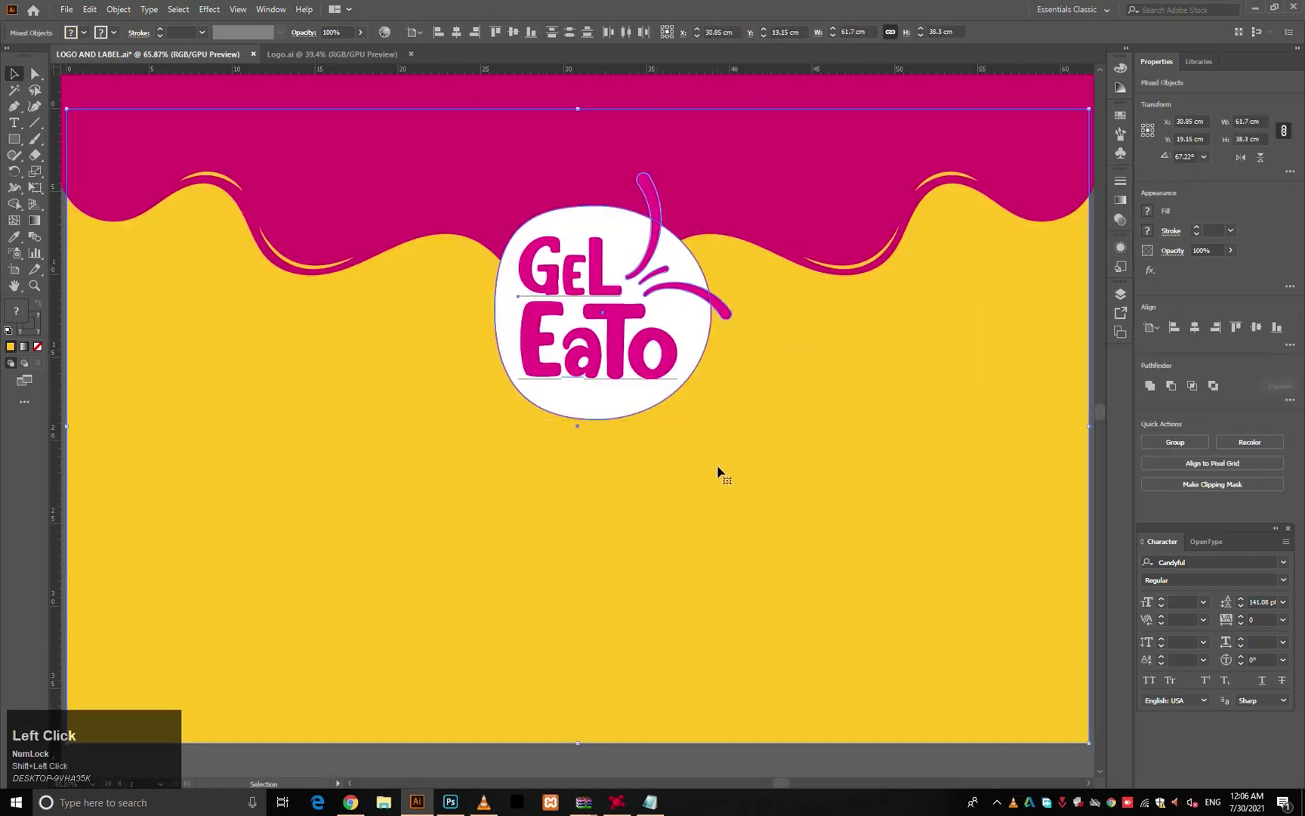
click(455, 32)
scroll(340, 472, down, 2)
click(703, 699)
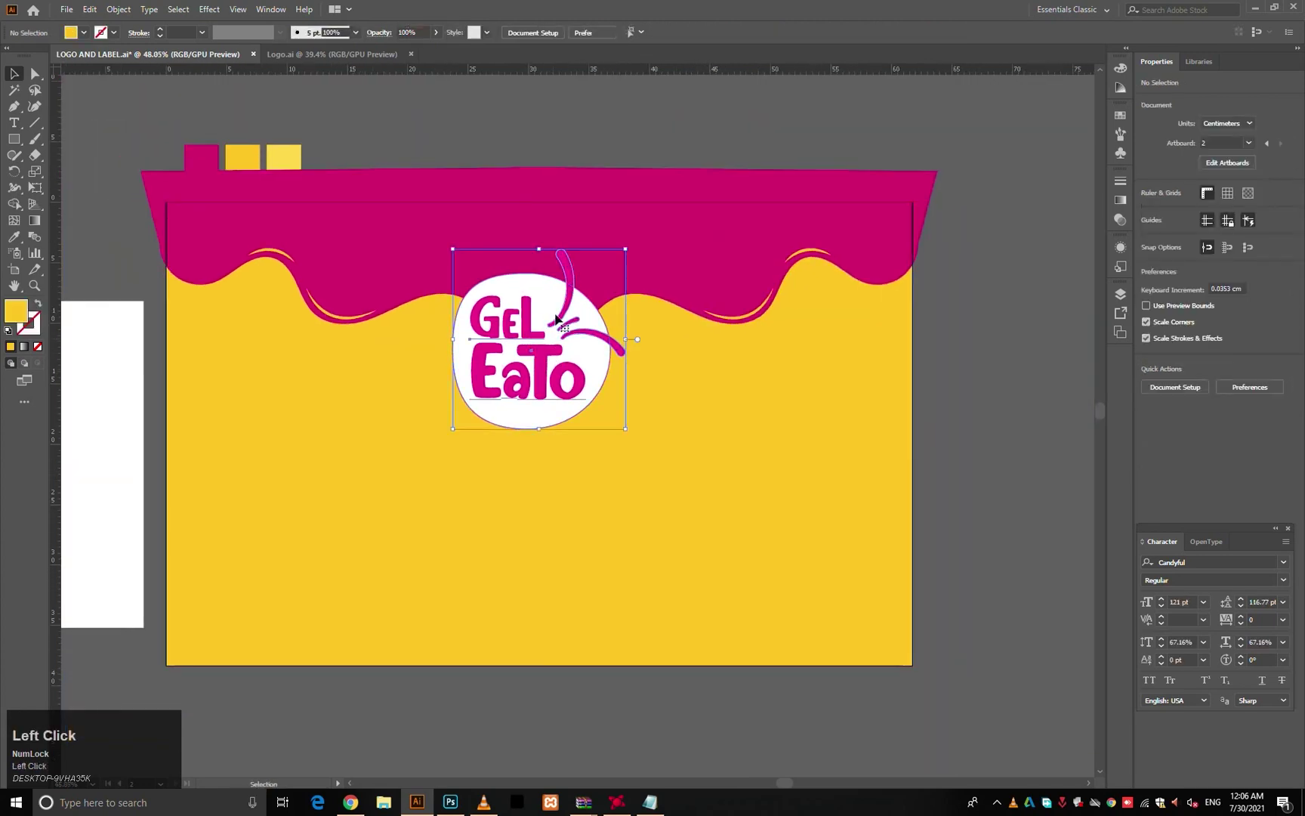
- Recolor the logo's lettering and swooshes with the drip's magenta, keeping the white outline on the swooshes
click(653, 362)
key(a)
drag(561, 265, 657, 272)
click(505, 345)
shift+click(700, 281)
ctrl+click(746, 402)
ctrl+click(669, 413)
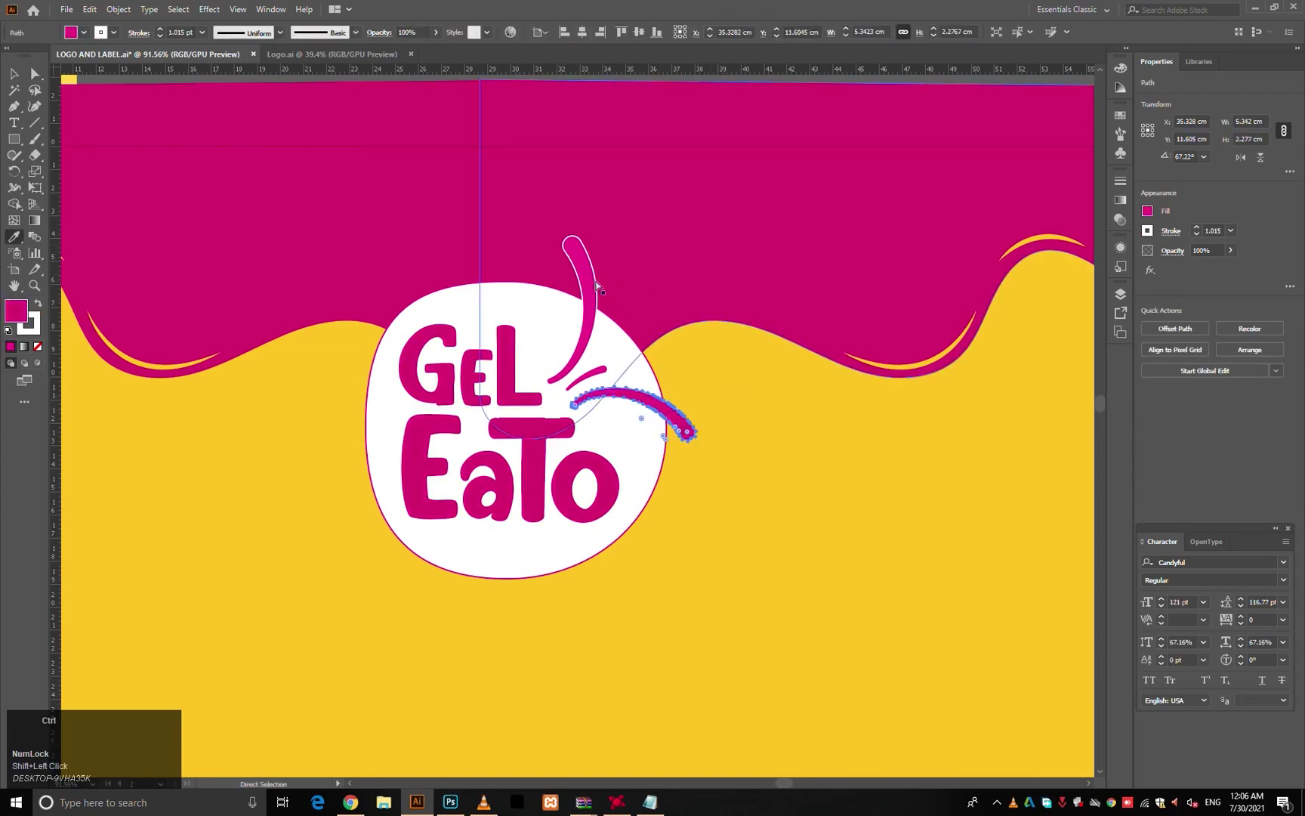
click(649, 364)
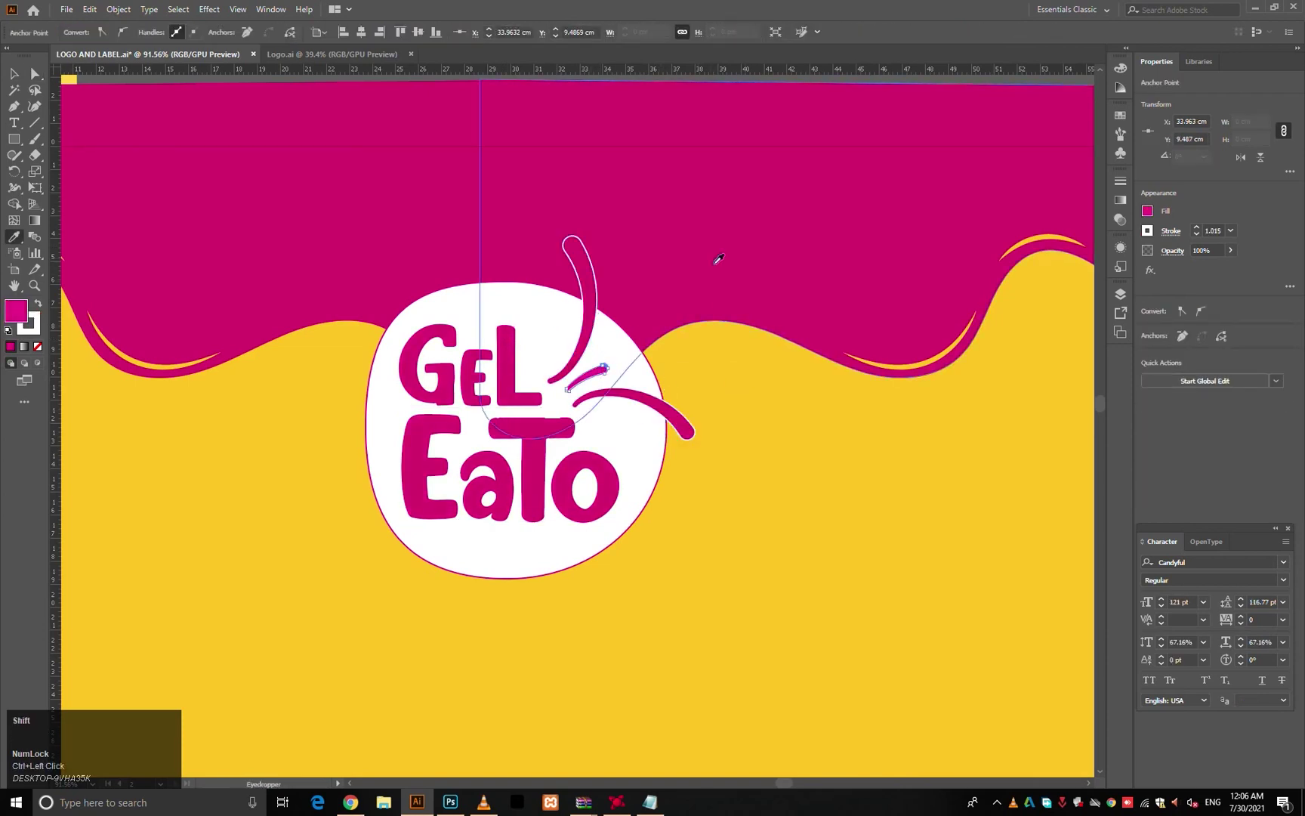
- Give the logo's white rounded badge a 3 pt yellow stroke
key(v)
key(a)
click(638, 453)
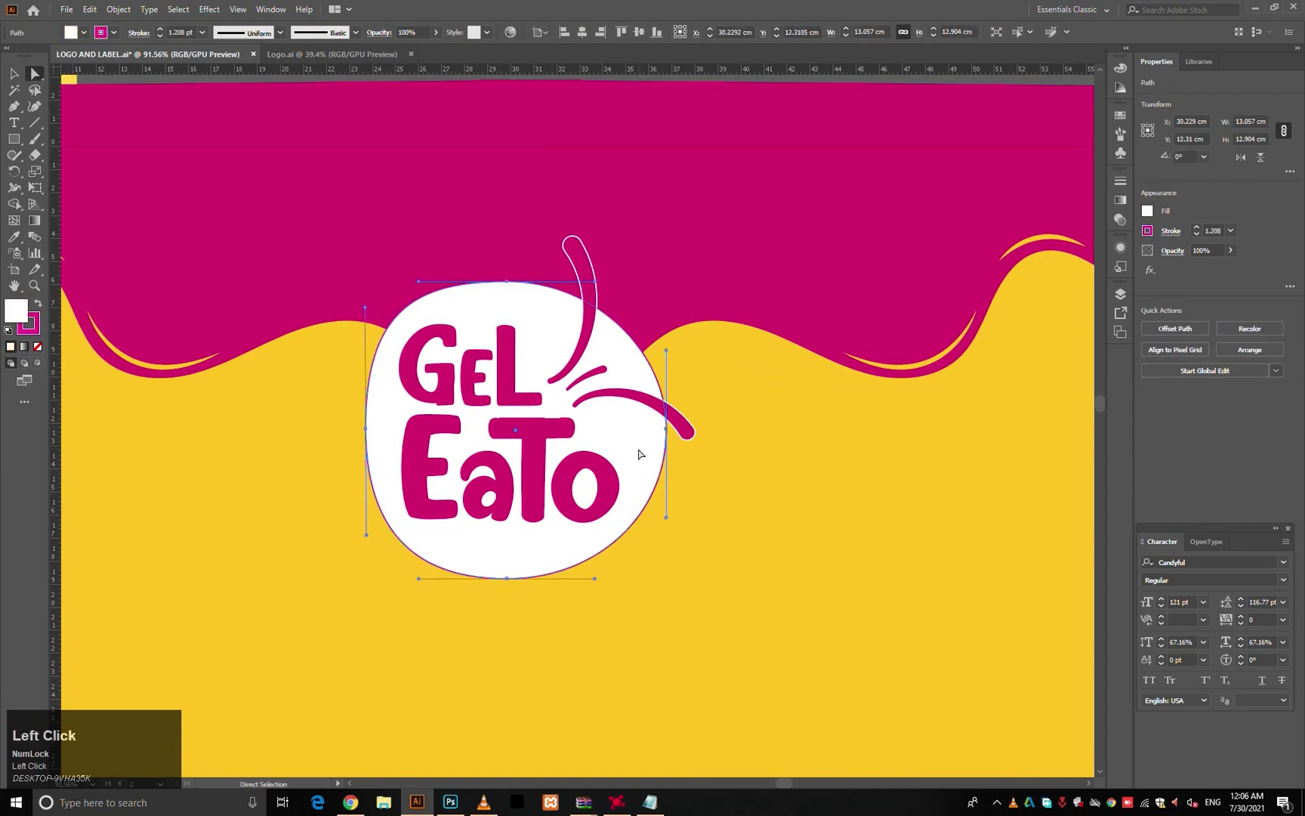
click(880, 426)
key(v)
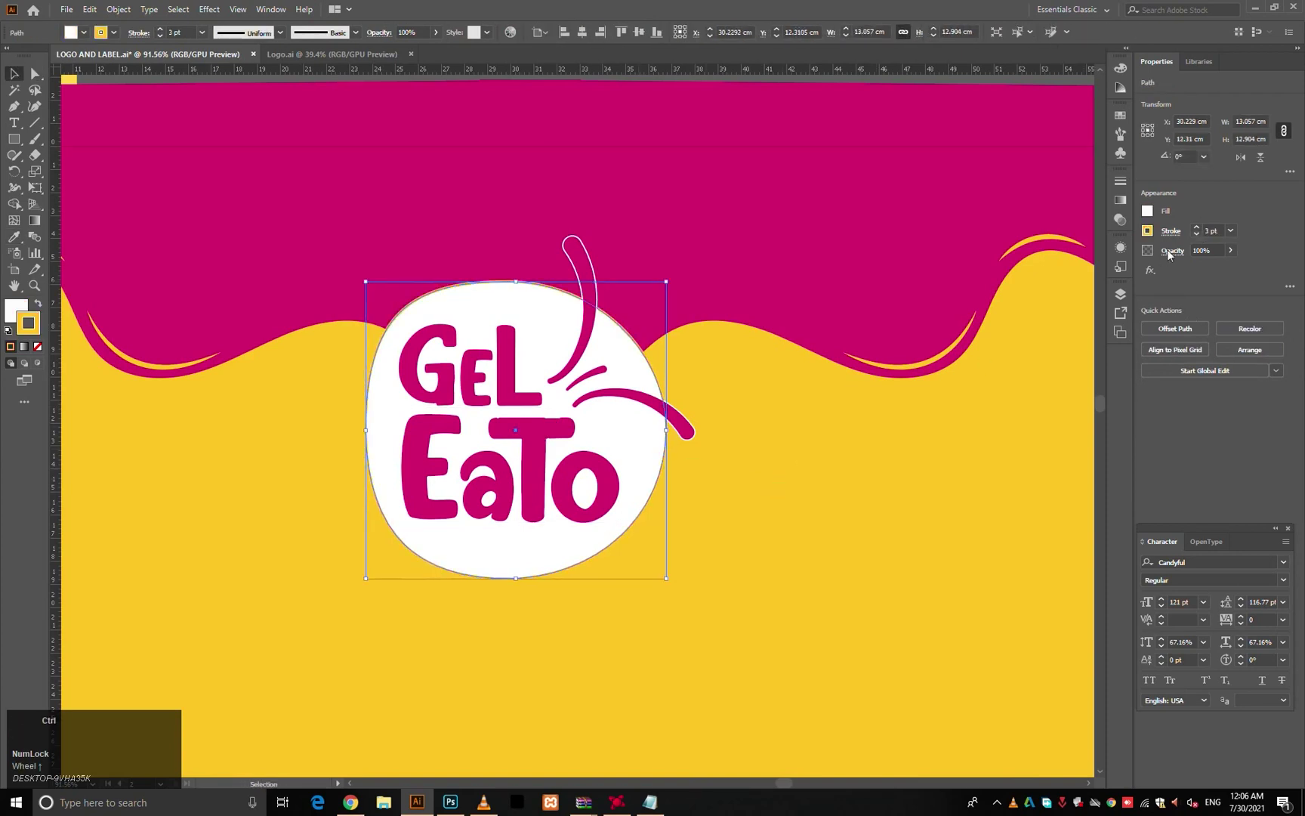
click(897, 451)
- Move the logo higher onto the magenta drip and enlarge it slightly
key(ctrl+0)
key(v)
drag(794, 452, 746, 458)
click(775, 721)
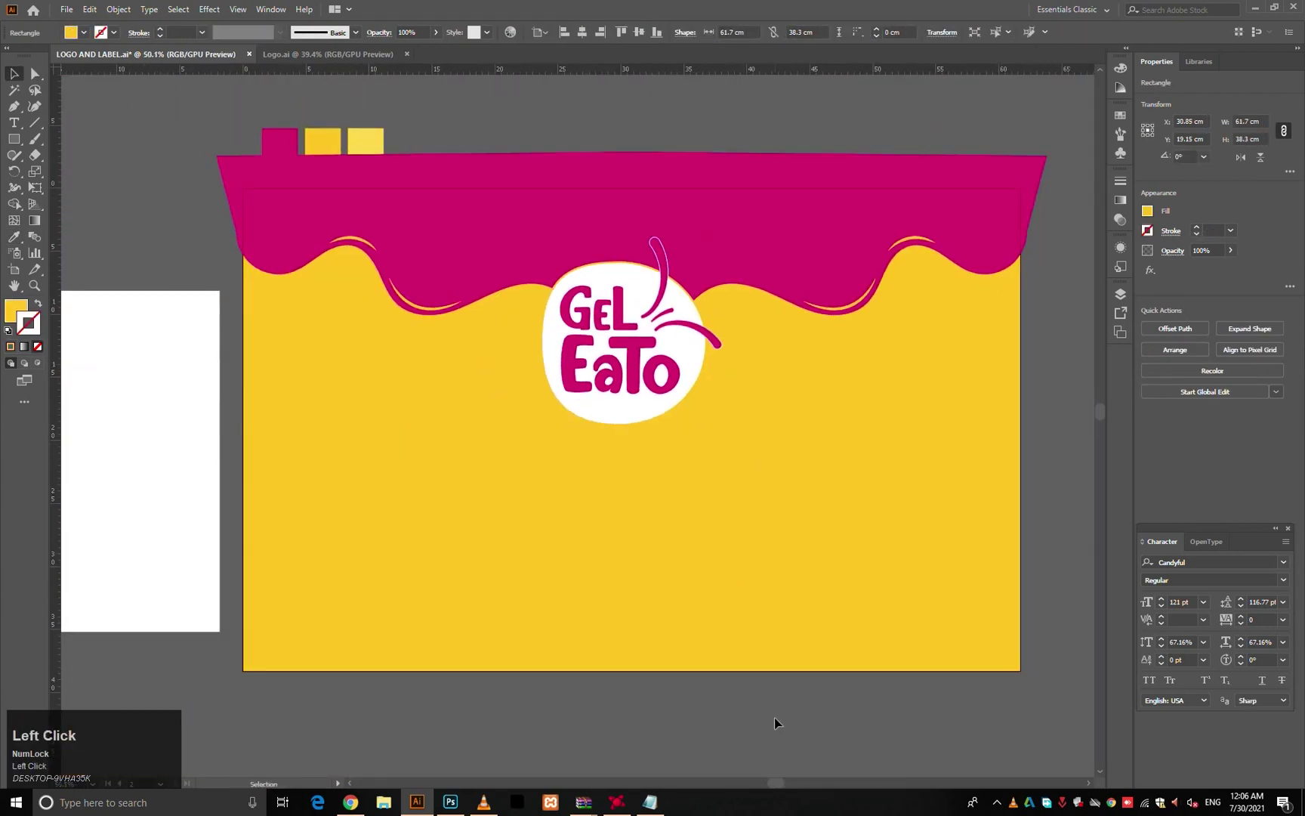
key(ctrl+alt+2)
click(648, 363)
drag(651, 363, 651, 325)
drag(631, 387, 632, 398)
click(771, 699)
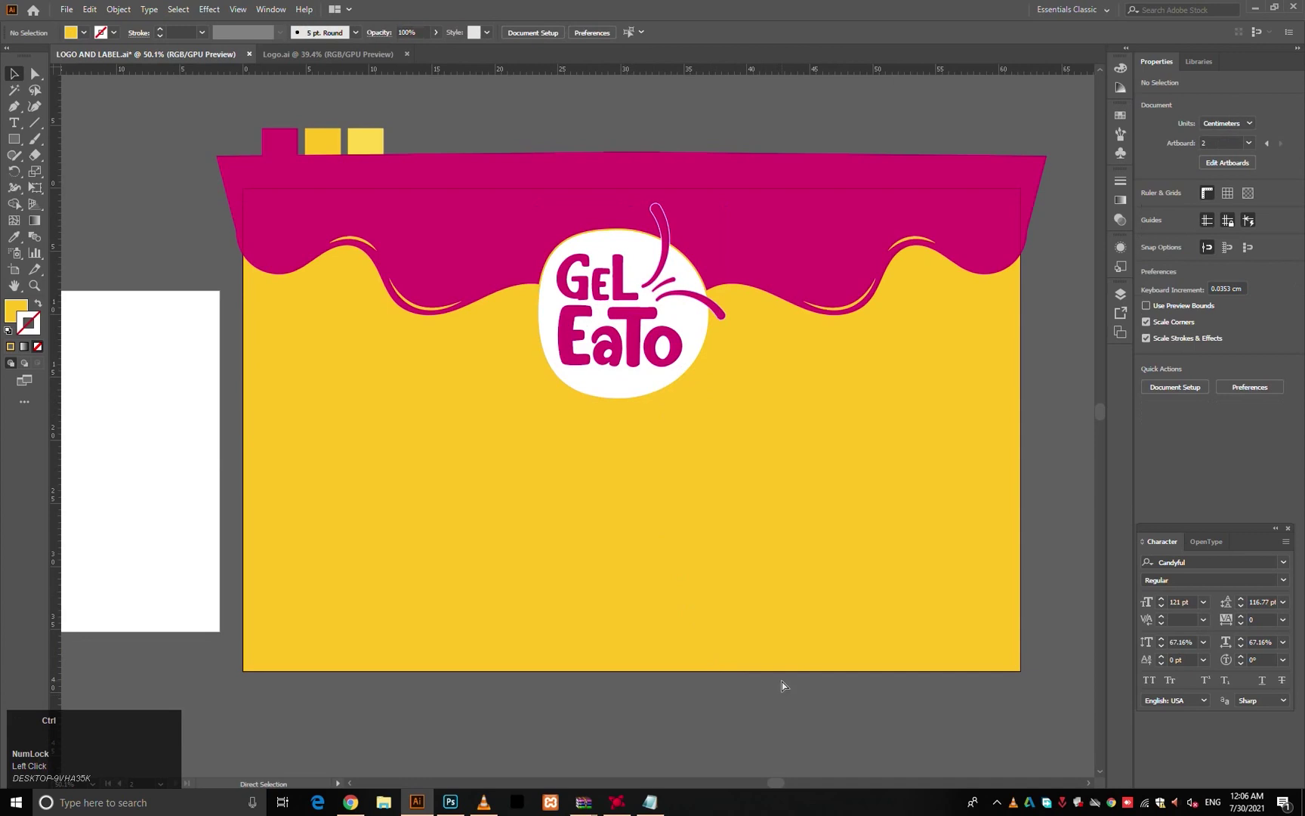
key(ctrl+0)
drag(744, 578, 677, 570)
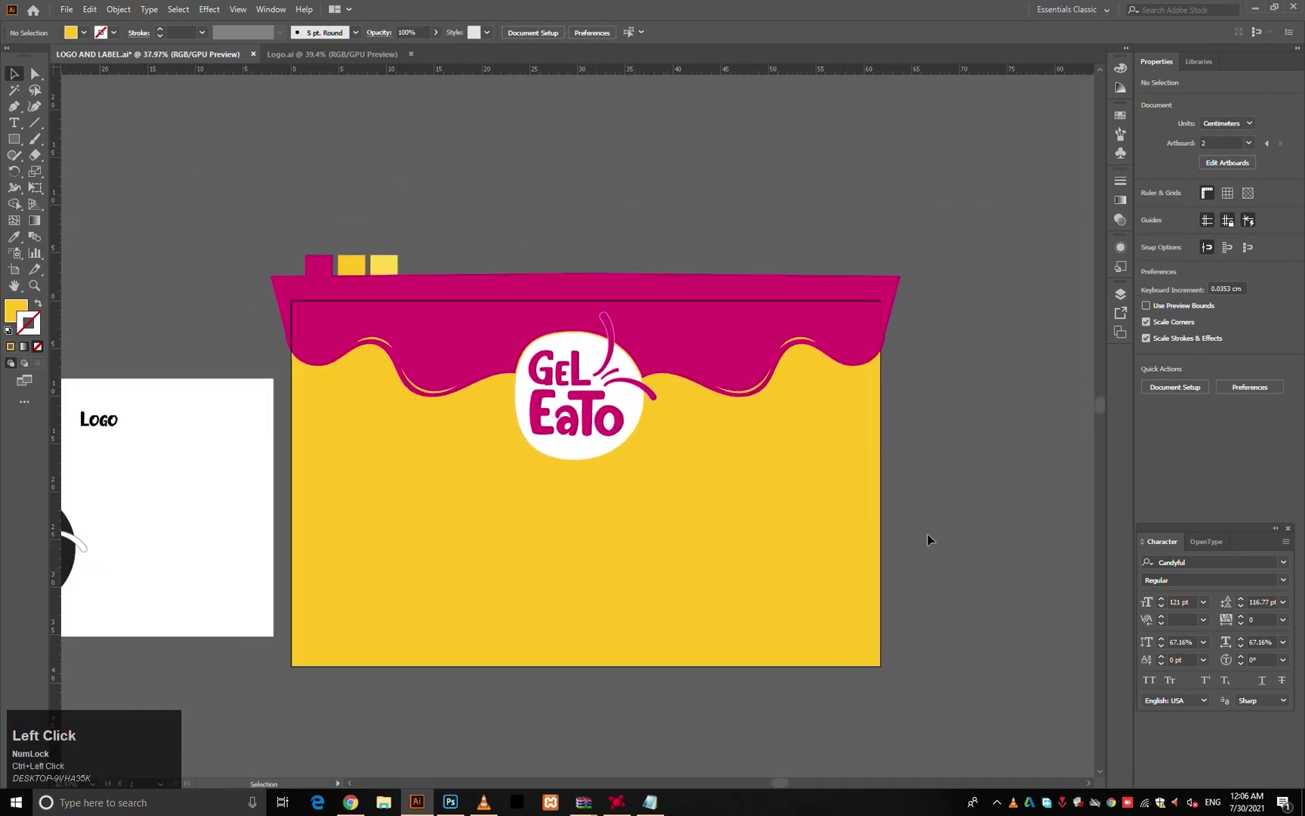
click(619, 419)
click(940, 441)
drag(940, 446, 868, 439)
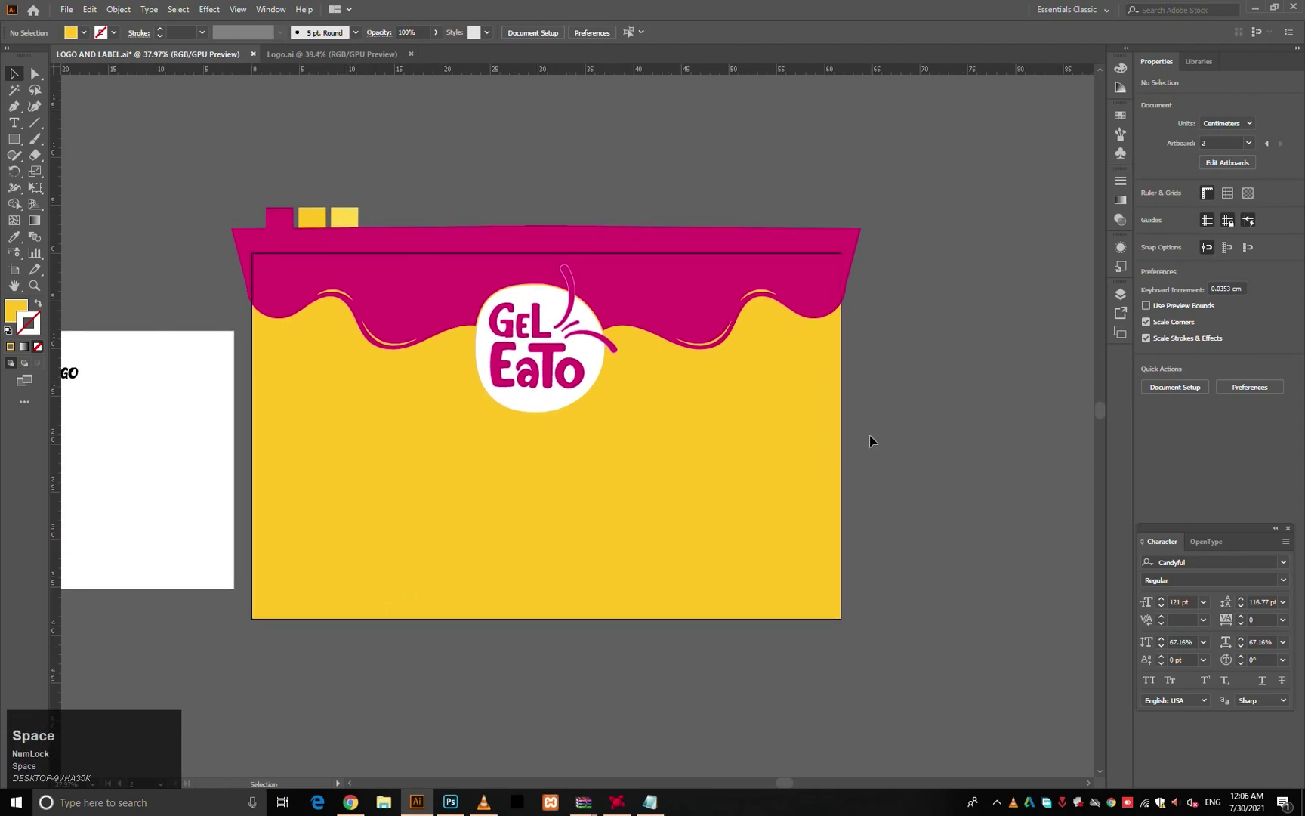
- Draw a closed wavy blob over the label's bottom-right corner with the Pen tool, extending past the artboard edges
drag(839, 504, 877, 516)
click(854, 448)
drag(819, 479, 751, 490)
key(ctrl+z)
click(748, 555)
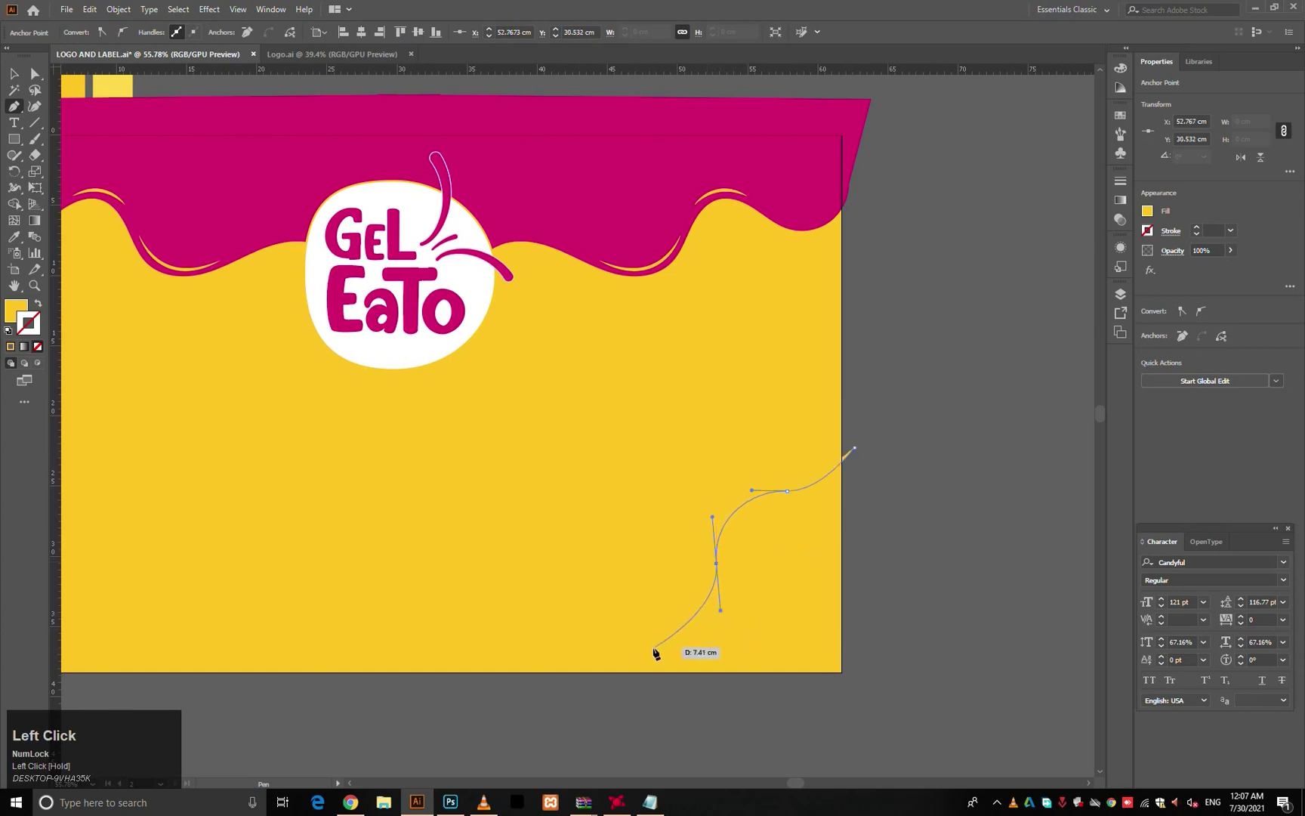
key(space)
drag(700, 747, 686, 682)
click(818, 641)
click(867, 583)
click(830, 389)
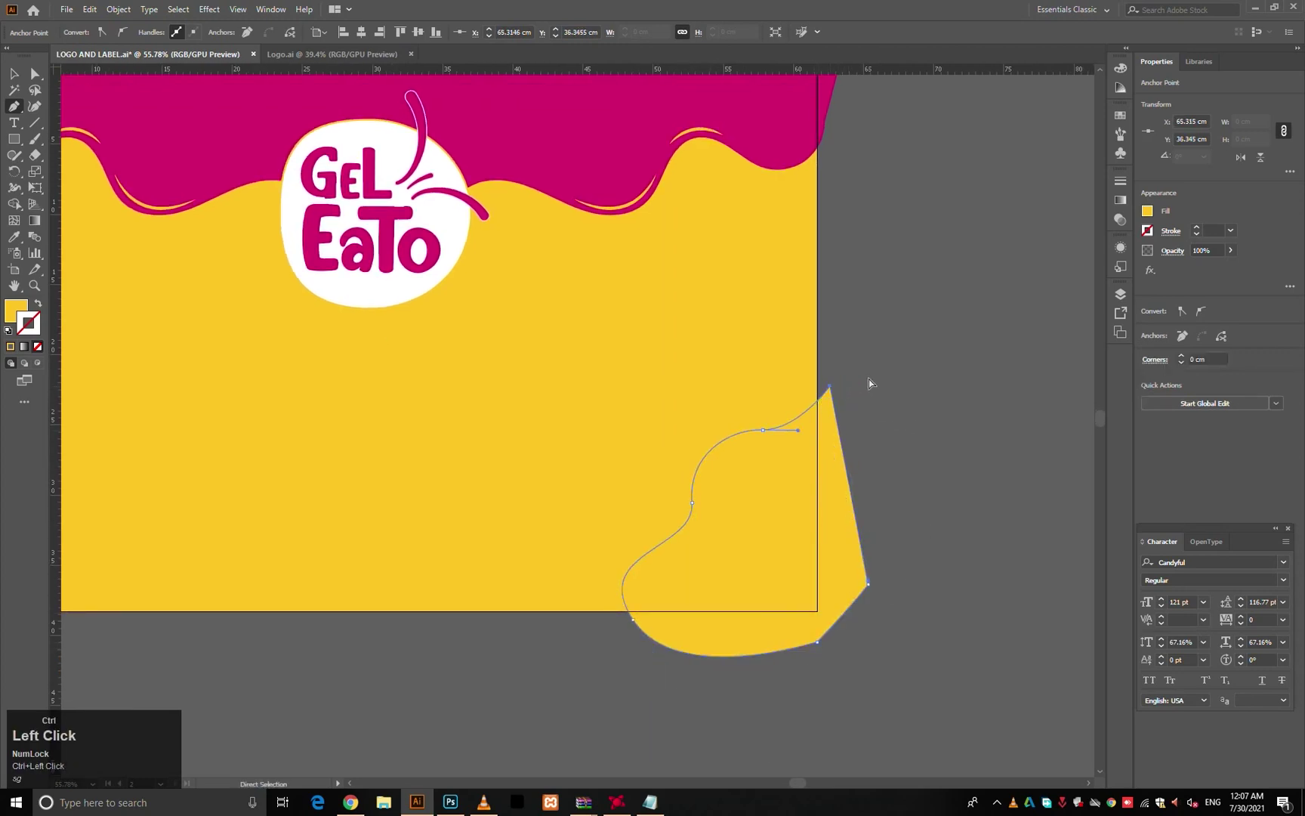
- Fill the corner blob with the white sampled from the logo's badge
key(i)
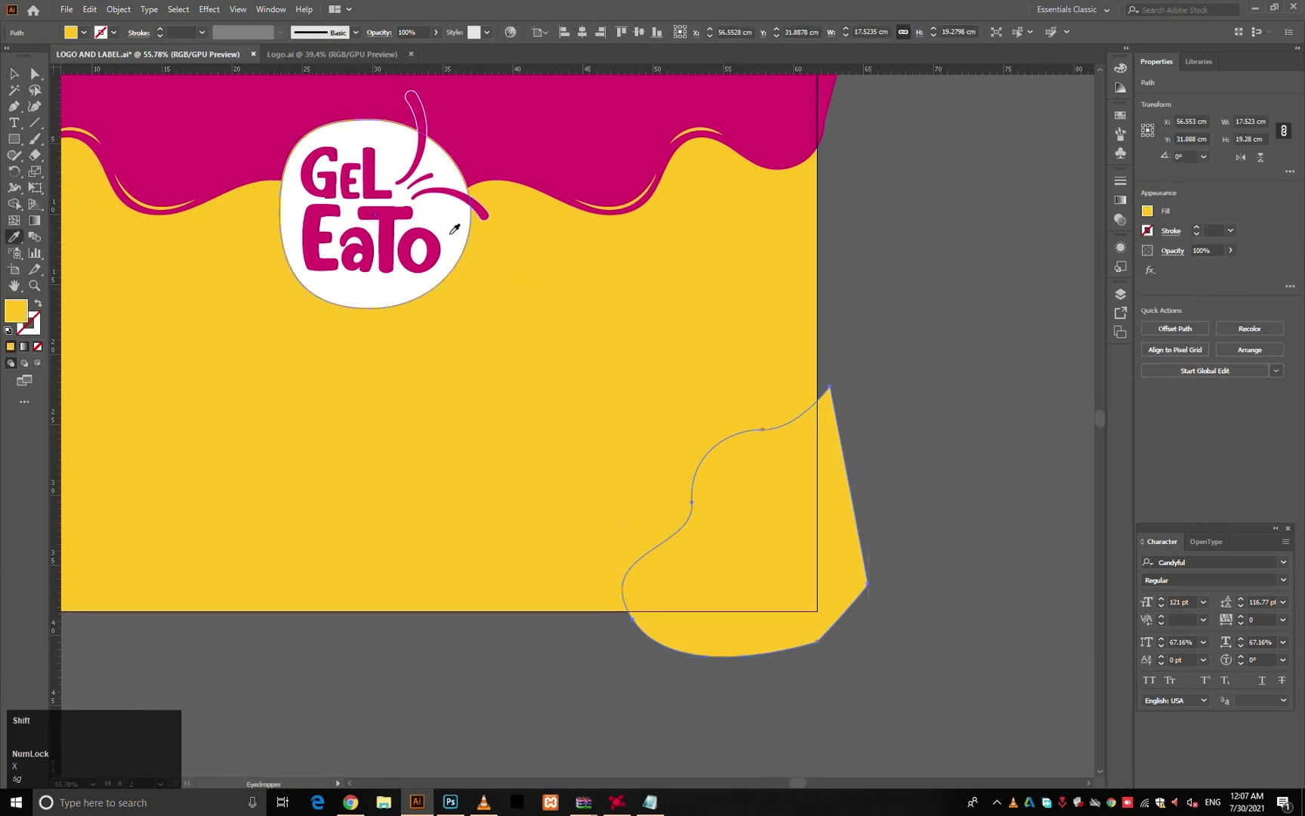
click(451, 234)
ctrl+click(996, 370)
- Duplicate the white corner blob to the label's left side and mirror the copy
scroll(947, 386, down, 3)
key(space)
drag(853, 399, 922, 464)
key(v)
drag(928, 562, 412, 597)
key(o)
- Position the mirrored blob over the label's bottom-left corner and rotate it slightly to fit
key(v)
drag(414, 599, 306, 578)
key(r)
drag(411, 648, 429, 636)
ctrl+click(408, 654)
key(v)
drag(340, 570, 331, 584)
- Draw a circle about 13.1 cm in diameter over the middle of the label's lower edge and fill it with the drip's magenta
click(560, 661)
drag(561, 649, 514, 665)
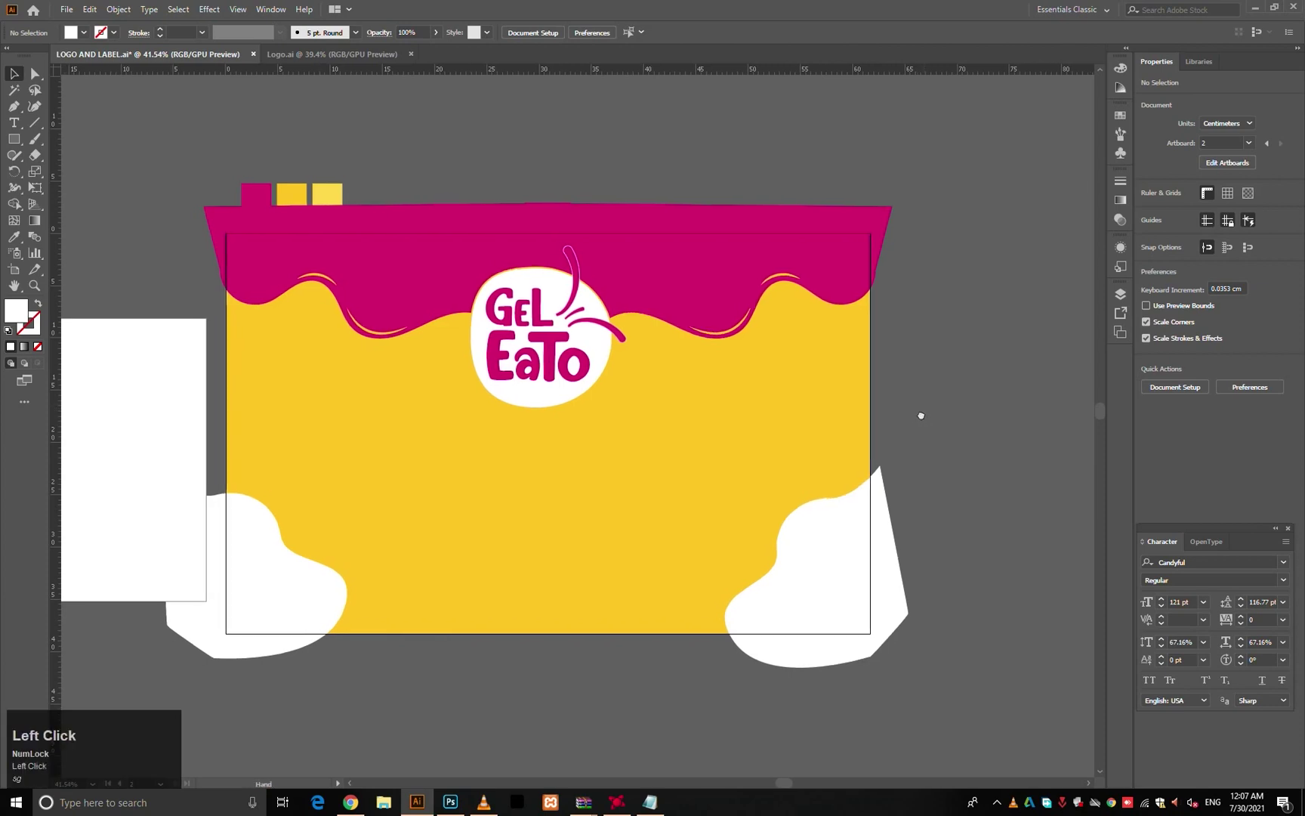
drag(920, 414, 909, 417)
key(l)
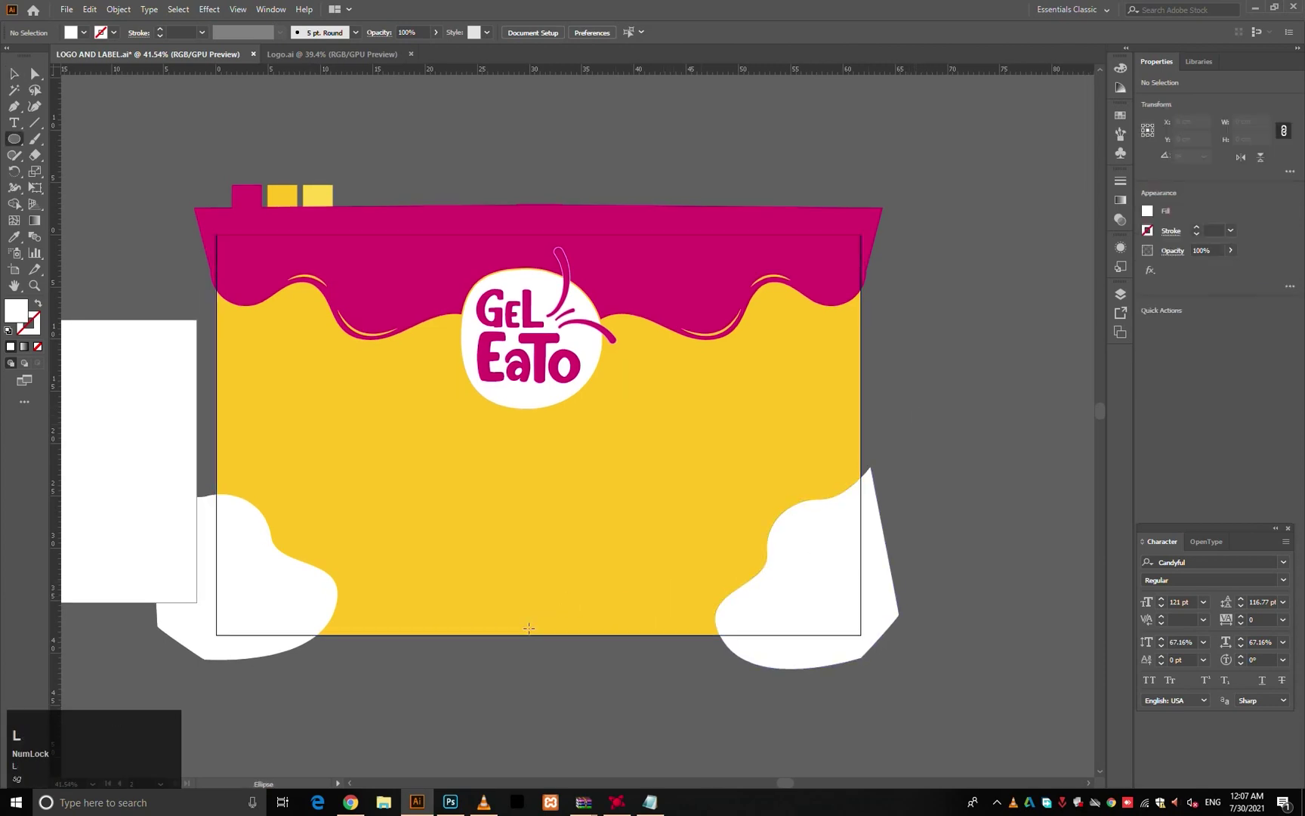
drag(532, 637, 601, 682)
scroll(603, 659, up, 3)
key(i)
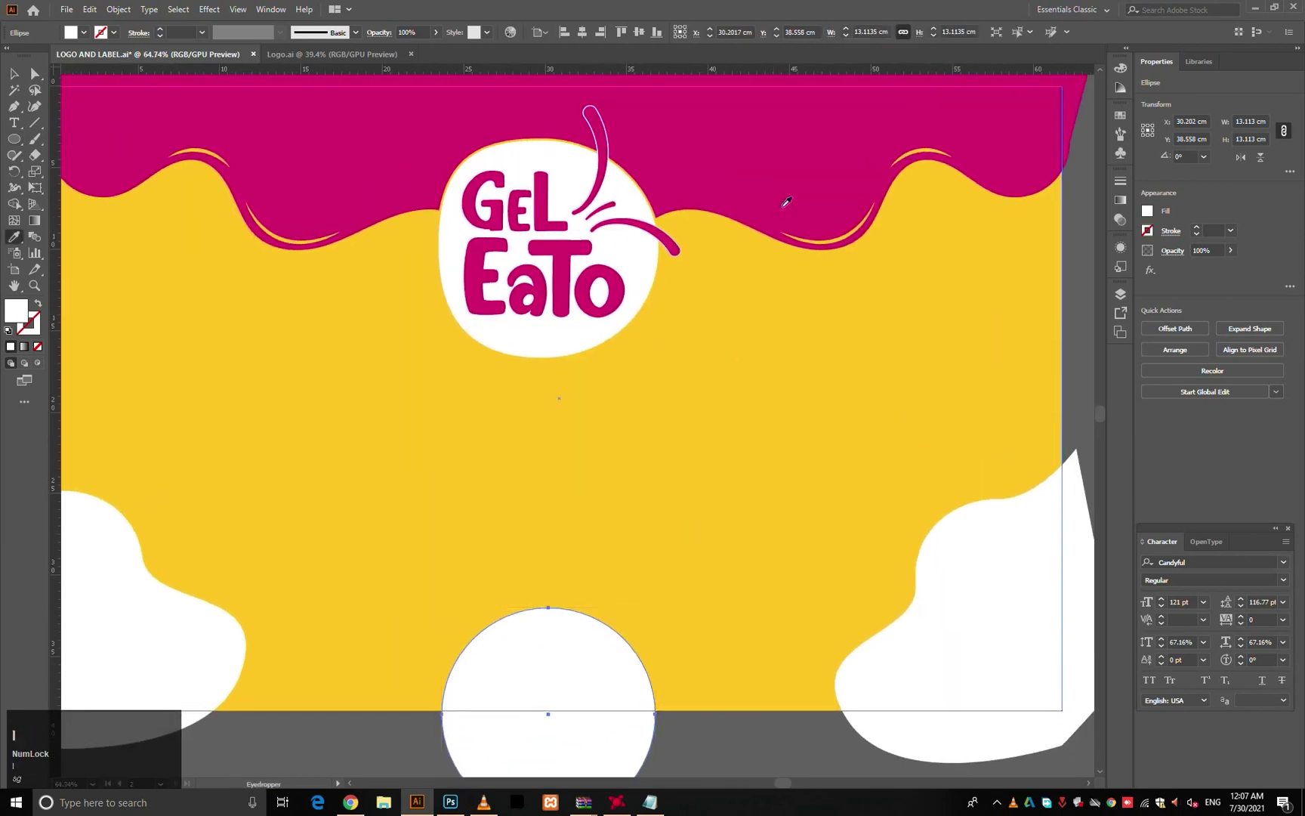
click(786, 203)
- Move the magenta circle so that its centre lies exactly on the label's lower edge
key(v)
click(742, 727)
click(626, 737)
key(ctrl+space)
drag(651, 732, 646, 671)
click(590, 671)
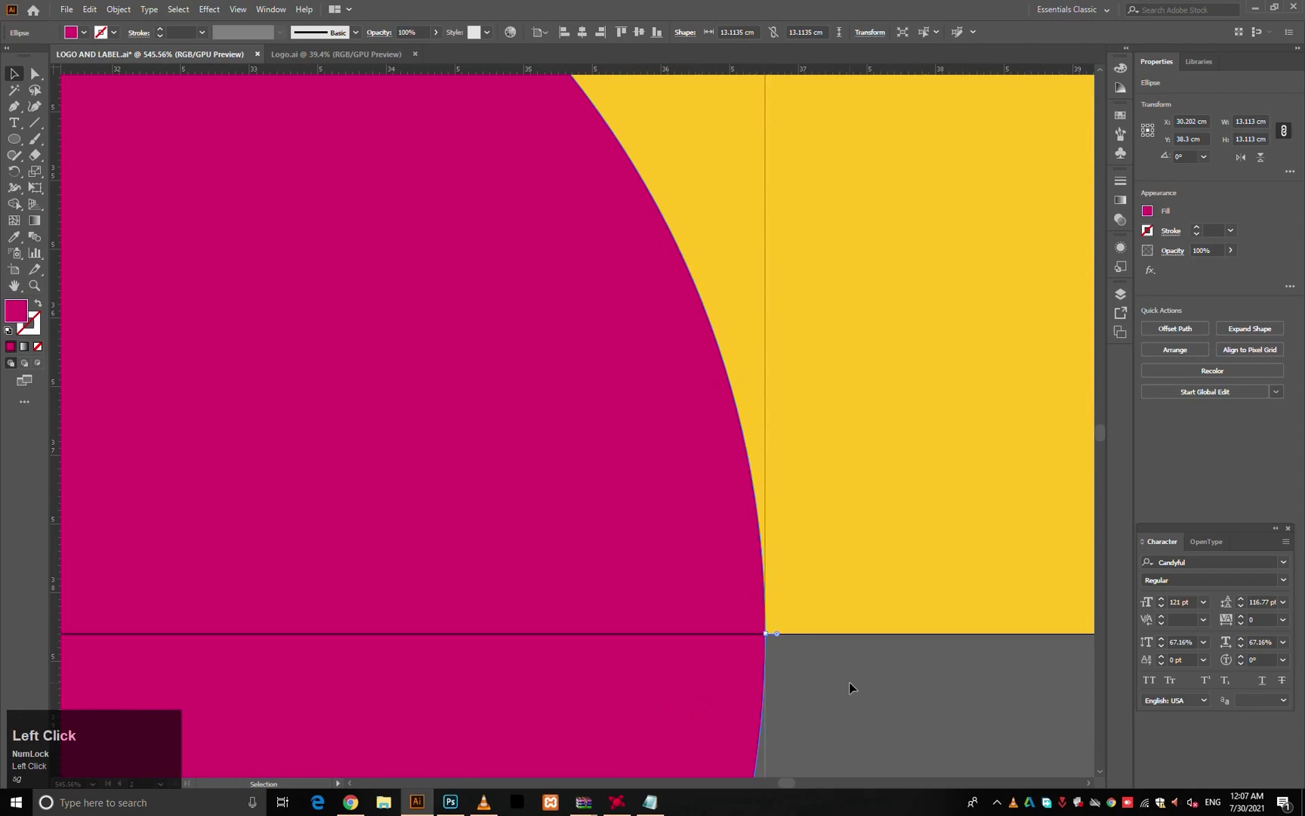
click(850, 688)
key(ctrl+0)
drag(669, 761, 668, 676)
click(666, 678)
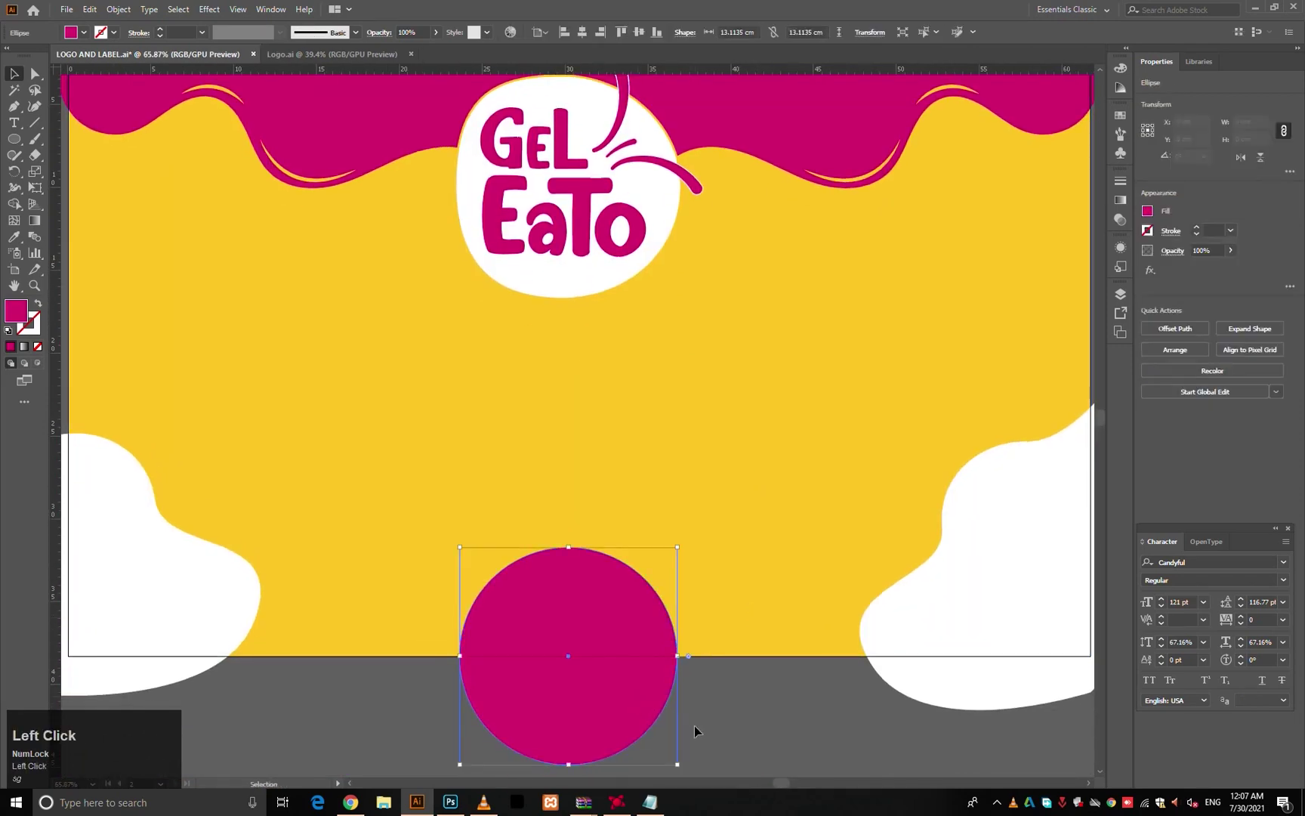
- Delete the circle's lowest anchor point to leave a semicircle standing on the label's lower edge
key(a)
scroll(626, 726, down, 2)
click(565, 712)
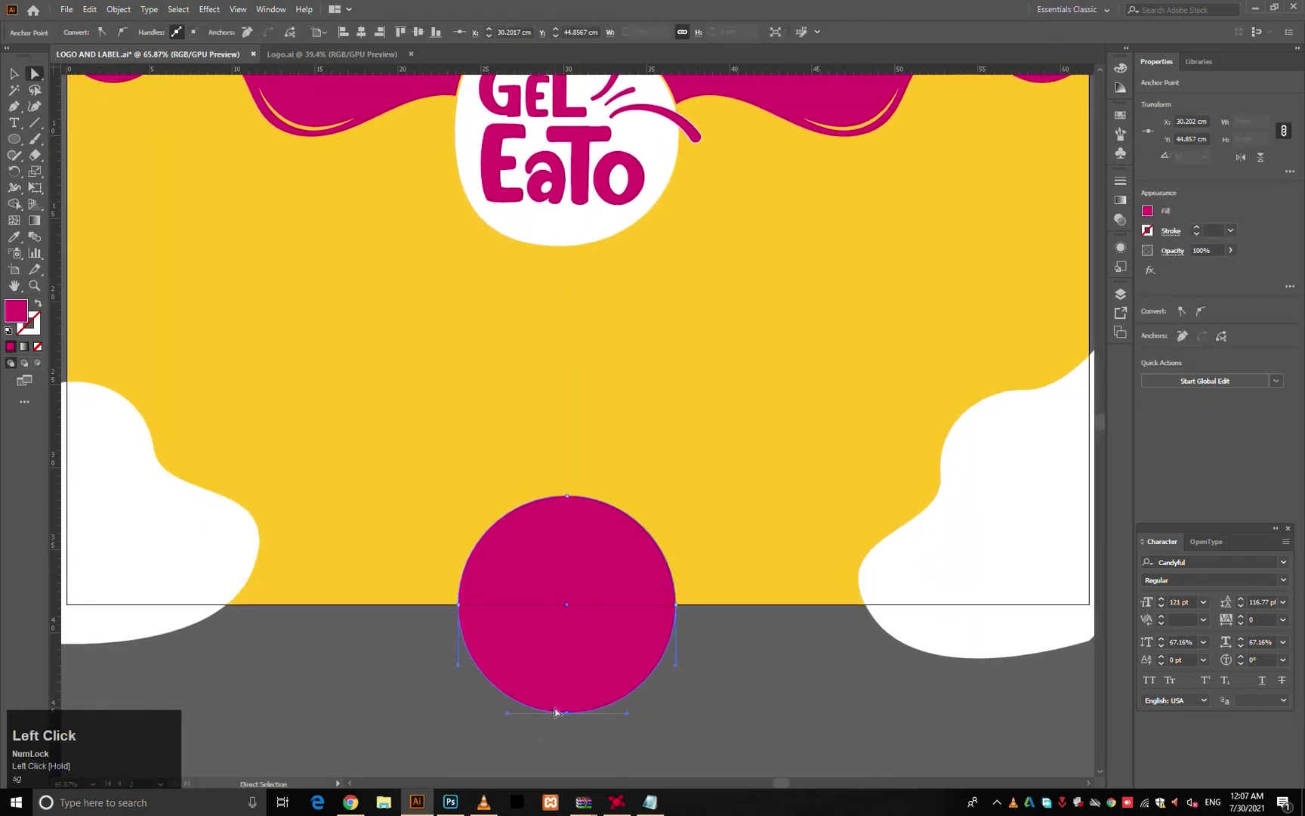
key(Delete)
click(664, 709)
- Trim away the part of the bottom-left white blob that extends past the label, using Shape Builder on the label shapes
scroll(664, 709, up, 5)
key(v)
drag(711, 556, 673, 567)
drag(1060, 225, 967, 565)
shift+click(283, 656)
key(shift+m)
drag(123, 491, 284, 453)
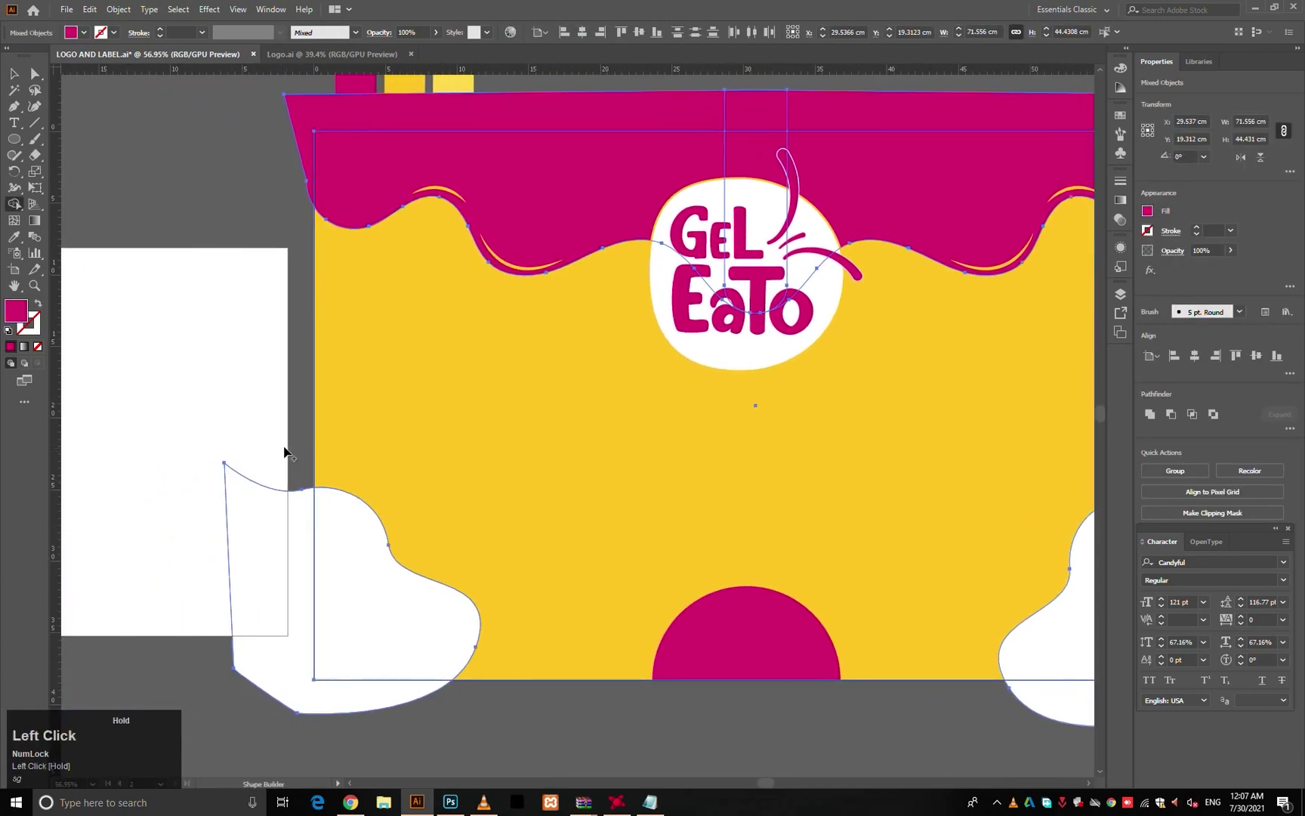
alt+click(273, 520)
- Trim off the parts of the magenta drip and the bottom-right white blob that extend beyond the label edges with Shape Builder
drag(306, 125, 325, 114)
mouse_move(533, 259)
mouse_down()
mouse_move(218, 303)
mouse_move(208, 336)
mouse_up()
drag(341, 151, 487, 185)
mouse_move(589, 314)
mouse_down()
mouse_move(560, 297)
mouse_move(568, 221)
mouse_up()
alt+click(387, 152)
key(space)
alt+click(418, 153)
alt+click(827, 524)
ctrl+click(876, 529)
- Shrink the magenta semicircle slightly, with its flat side on the label's lower edge
key(ctrl+0)
drag(739, 513, 443, 516)
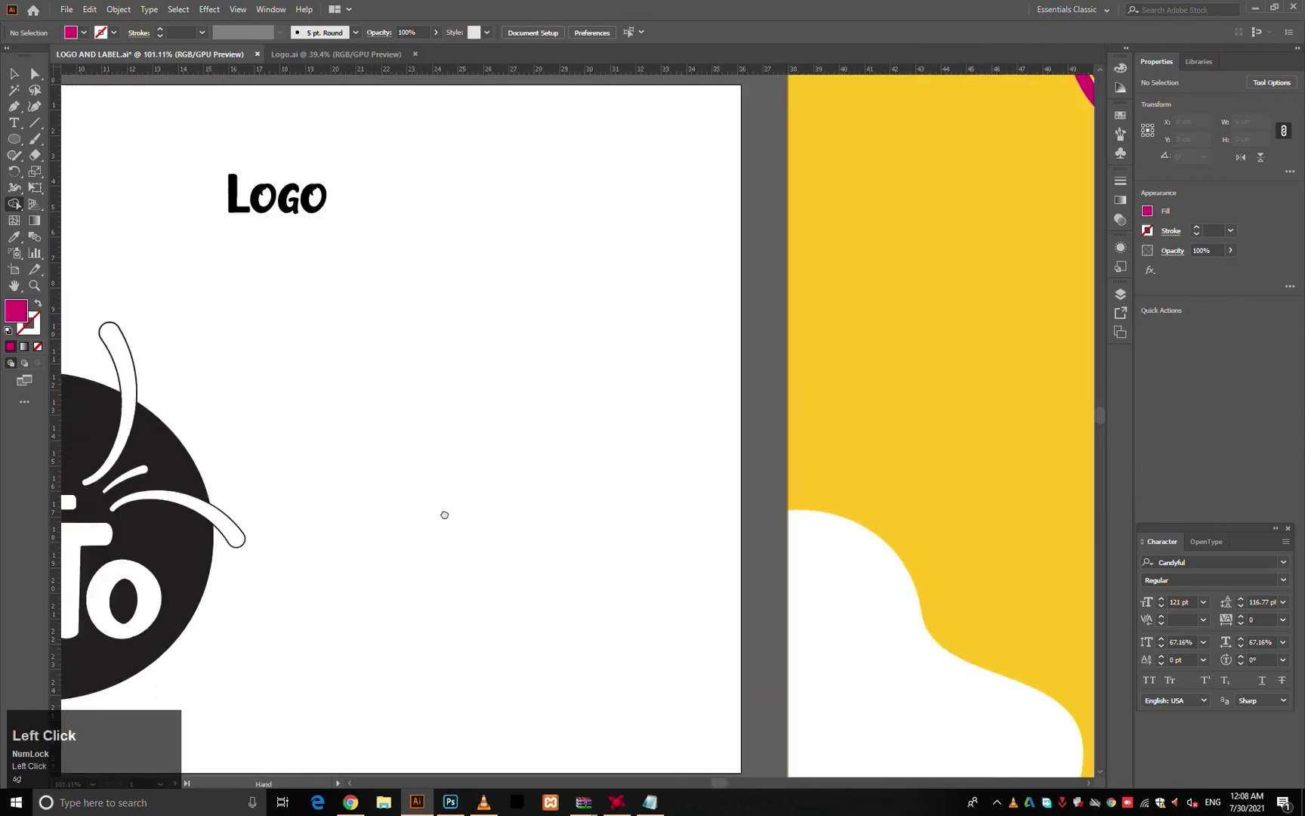
drag(981, 548, 460, 524)
click(562, 533)
key(ctrl+0)
key(v)
click(562, 533)
scroll(582, 487, down, 1)
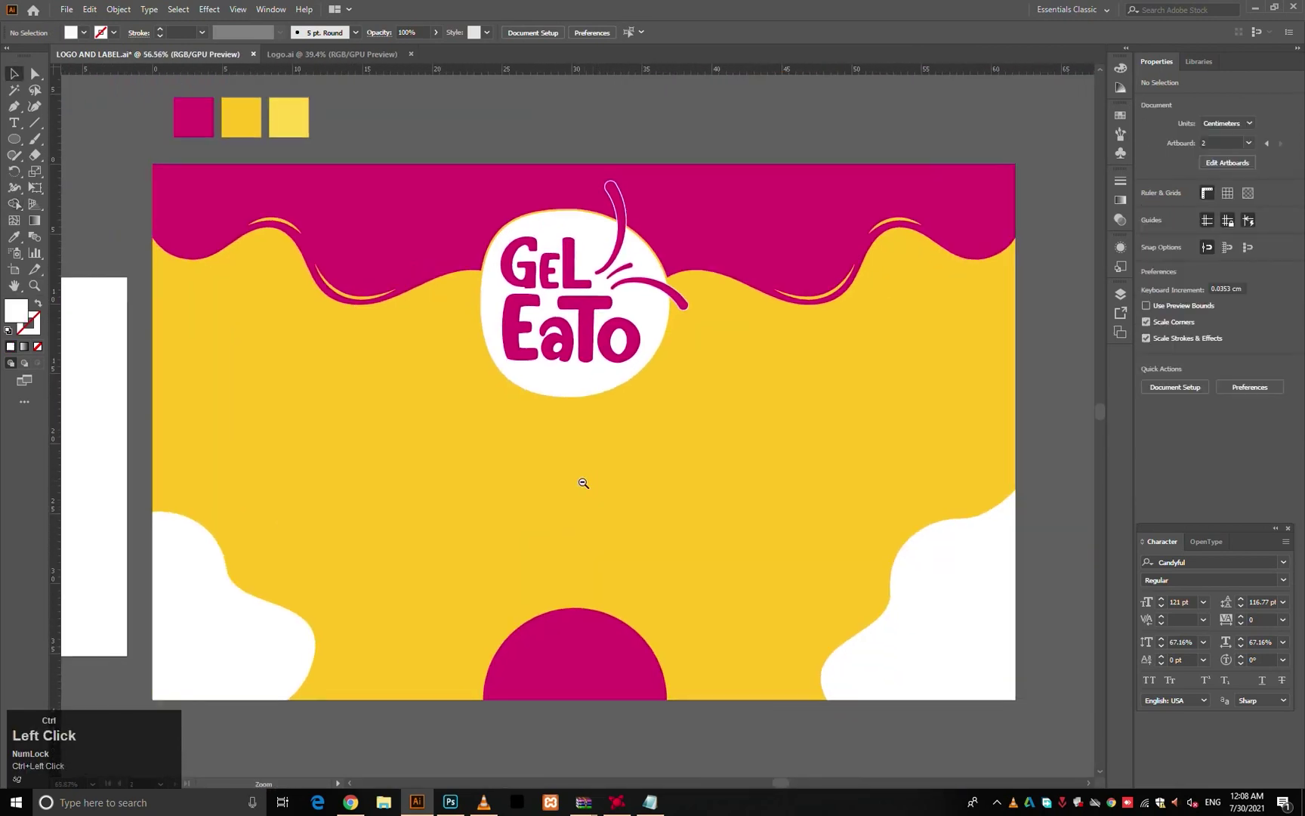
click(567, 669)
drag(575, 606, 575, 618)
click(713, 728)
- Add the text "Strawberry" between the logo and the magenta semicircle
key(t)
key(v)
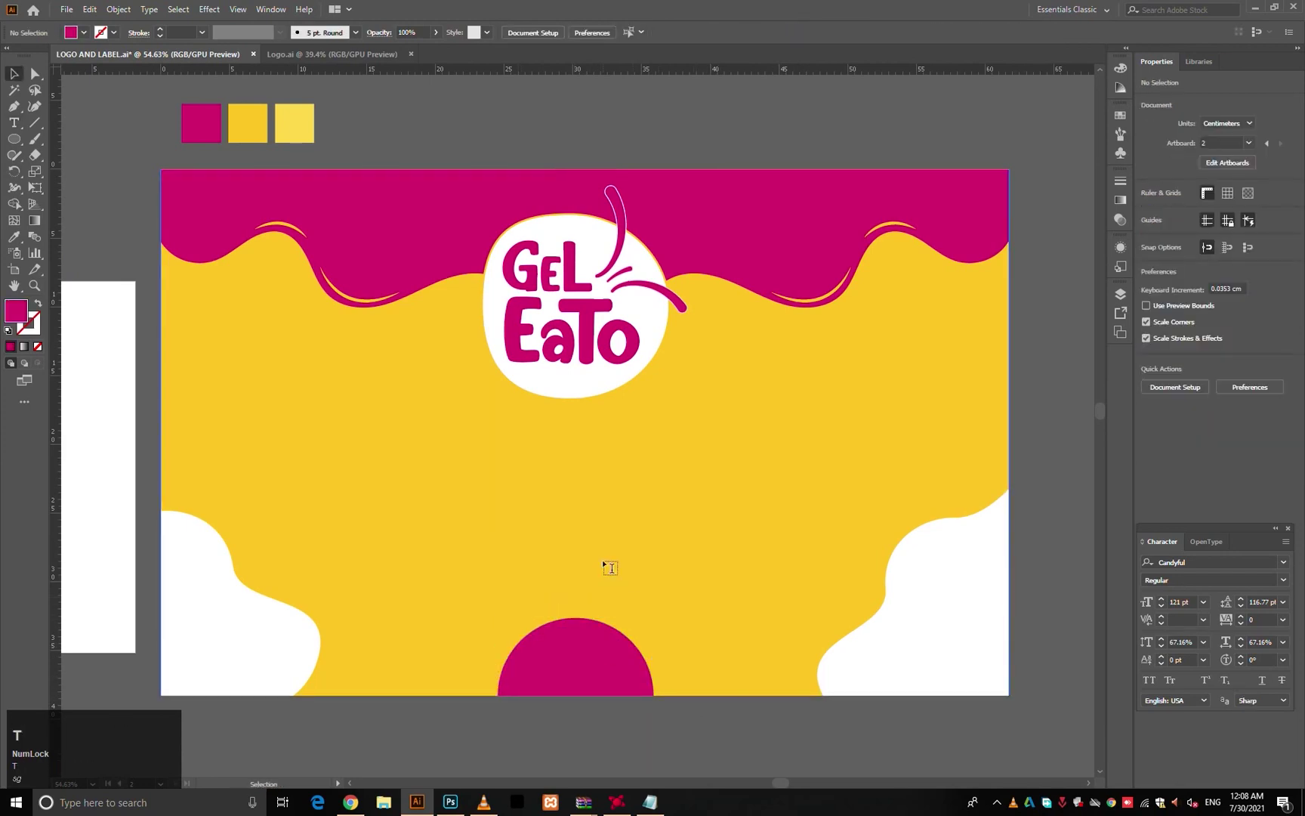
key(t)
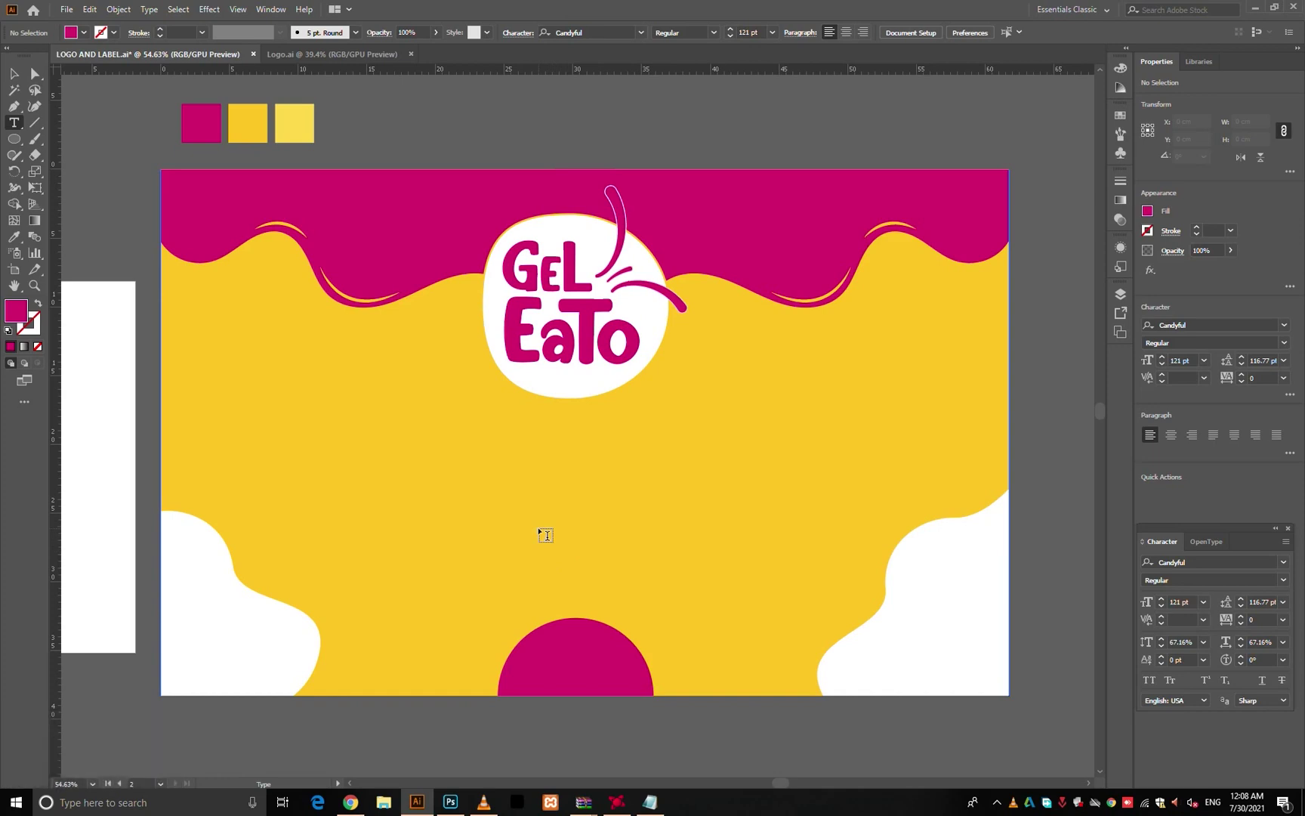
click(546, 536)
text(Strawbe)
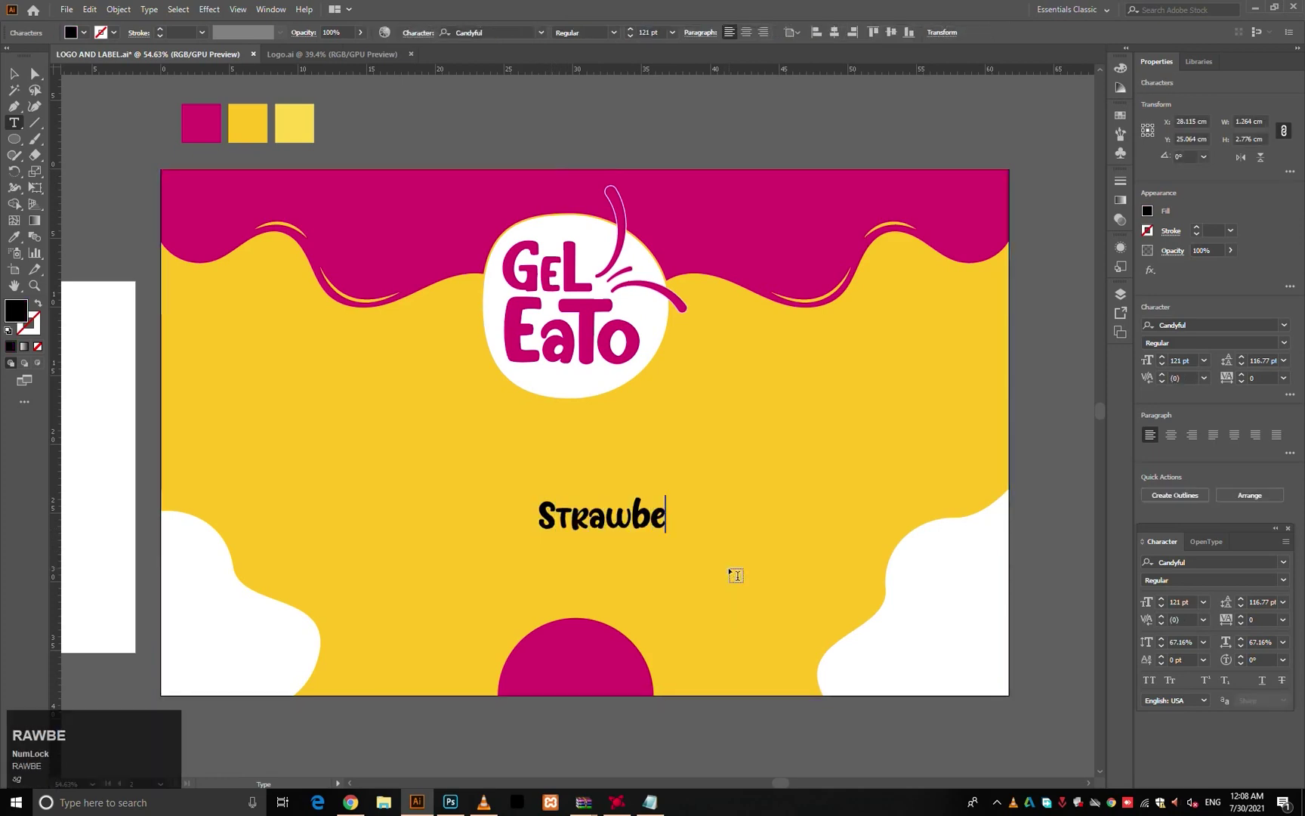
key(Escape)
- Enlarge the "Strawberry" text to about 245 pt and centre it horizontally on the label
key(v)
drag(718, 515, 752, 491)
click(874, 432)
click(1194, 328)
click(1074, 388)
- Give the "Strawberry" text an outline in the white sampled from the corner blob, with no fill
key(i)
click(930, 650)
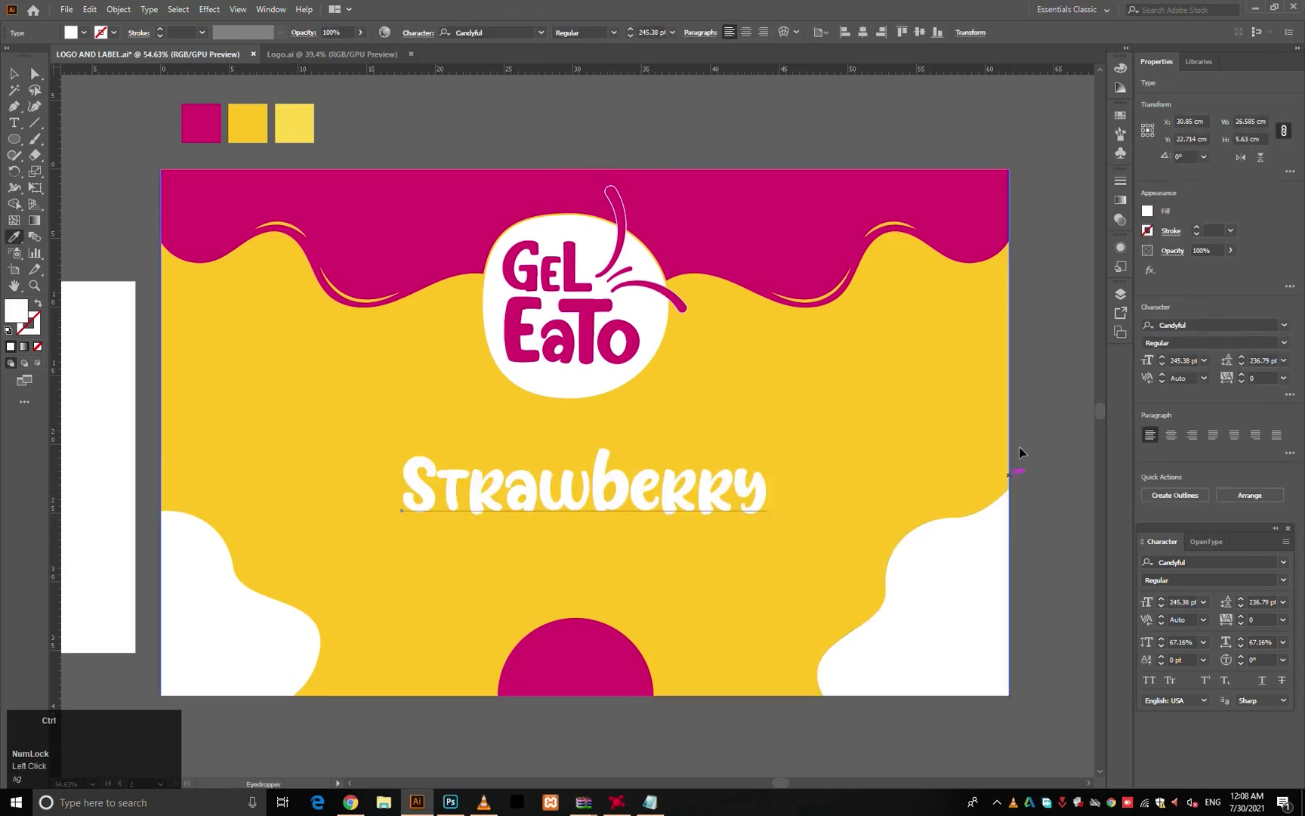
ctrl+click(1032, 411)
key(v)
click(752, 473)
key(shift+x)
key(shift+x)
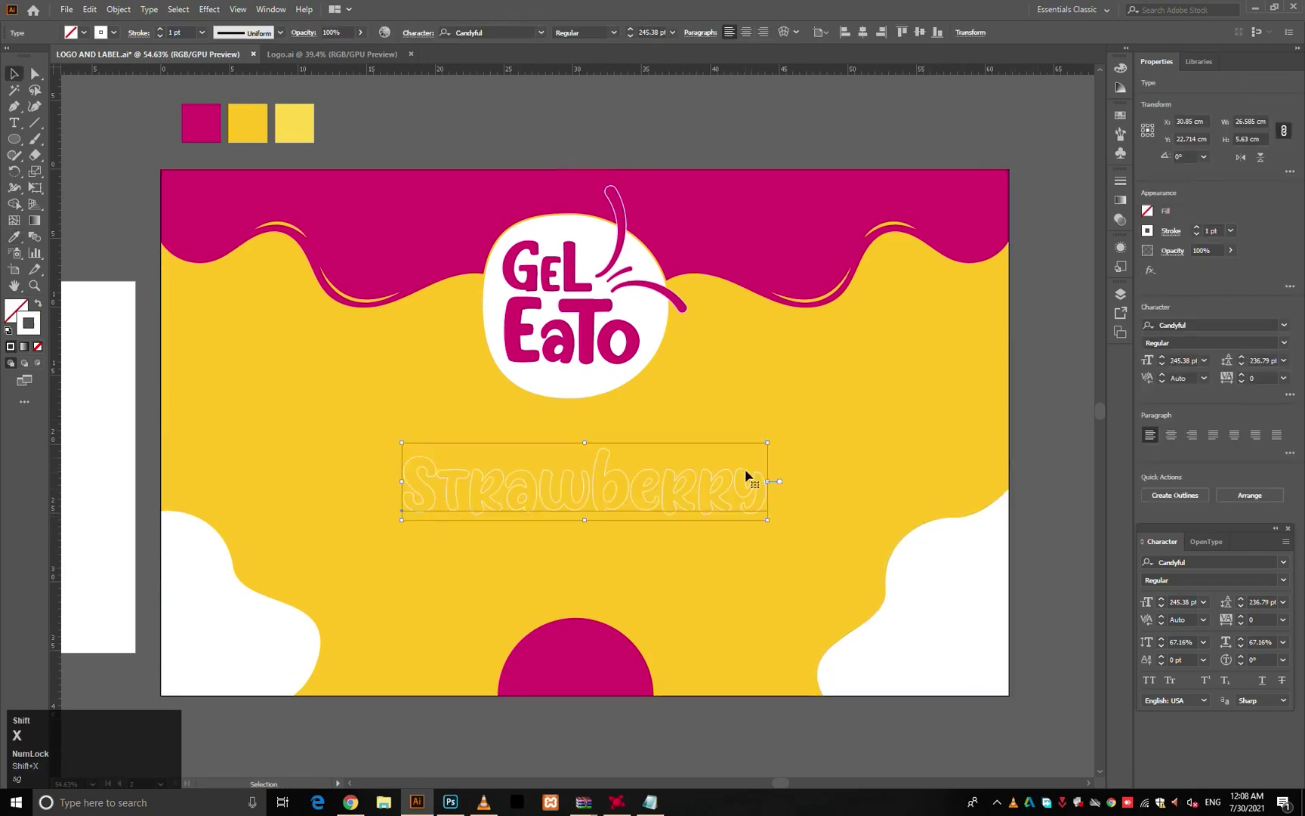
- Enlarge the outlined "Strawberry" text to about 271 pt and set its stroke weight to 4 pt
drag(768, 442, 786, 438)
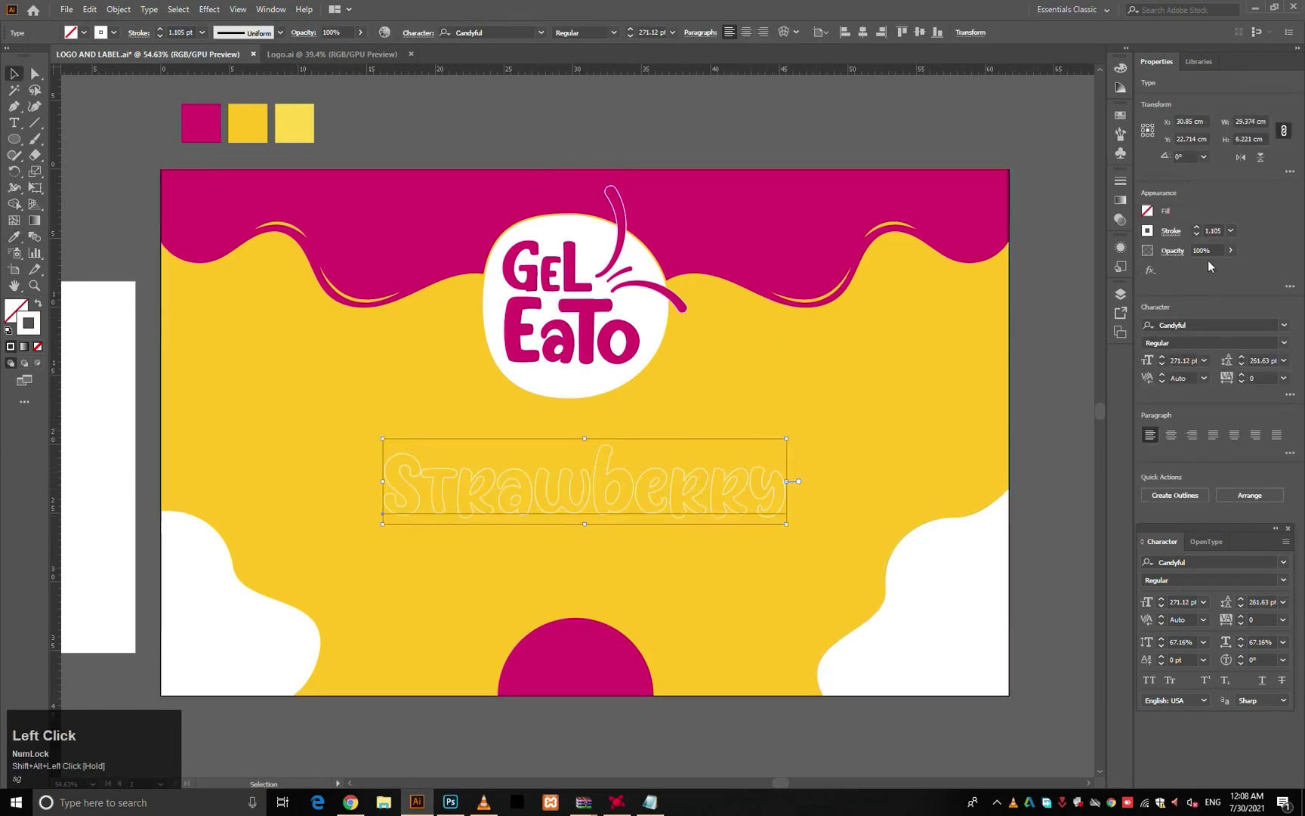
scroll(1210, 229, up, 1)
click(1166, 235)
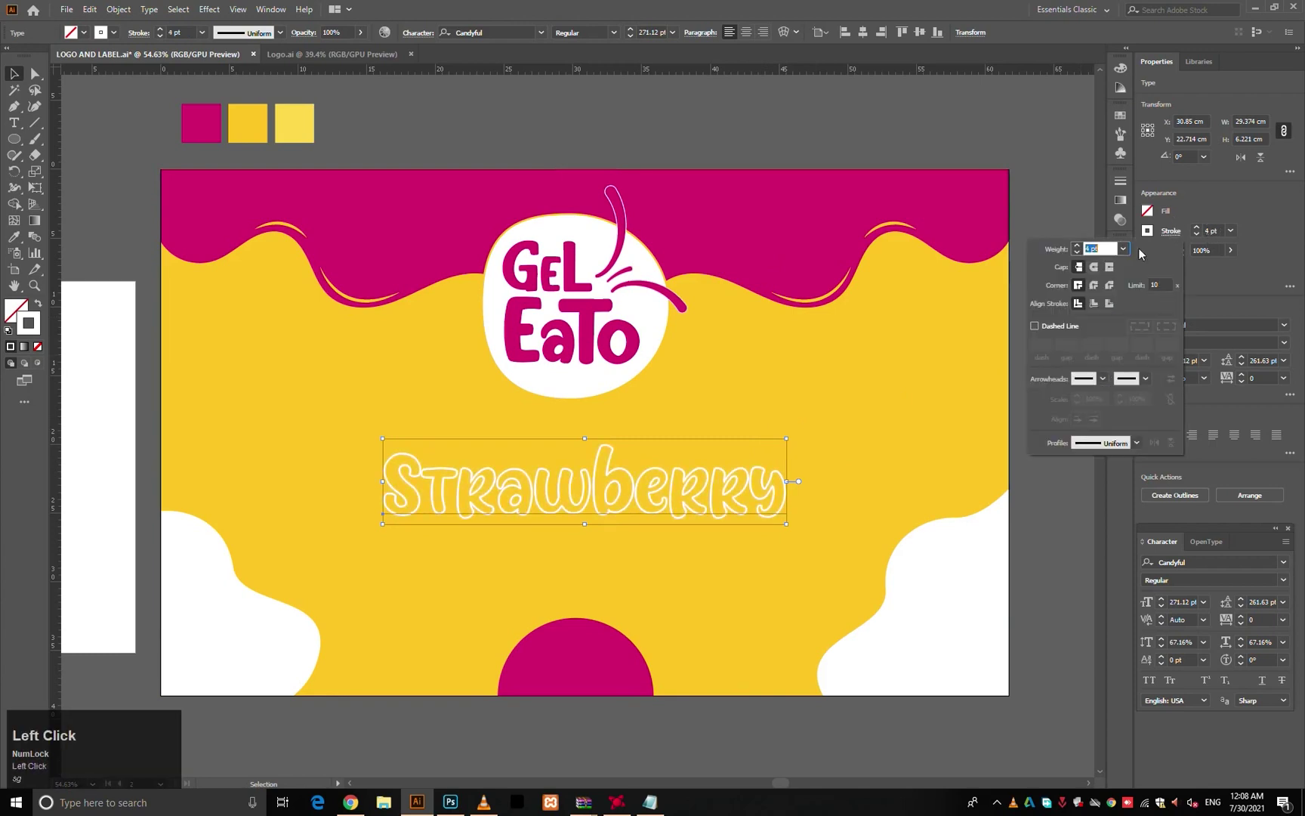
click(702, 431)
- Duplicate the "Strawberry" text directly below it and turn the copy into "Lime" with a solid white fill and no stroke
drag(778, 484, 651, 550)
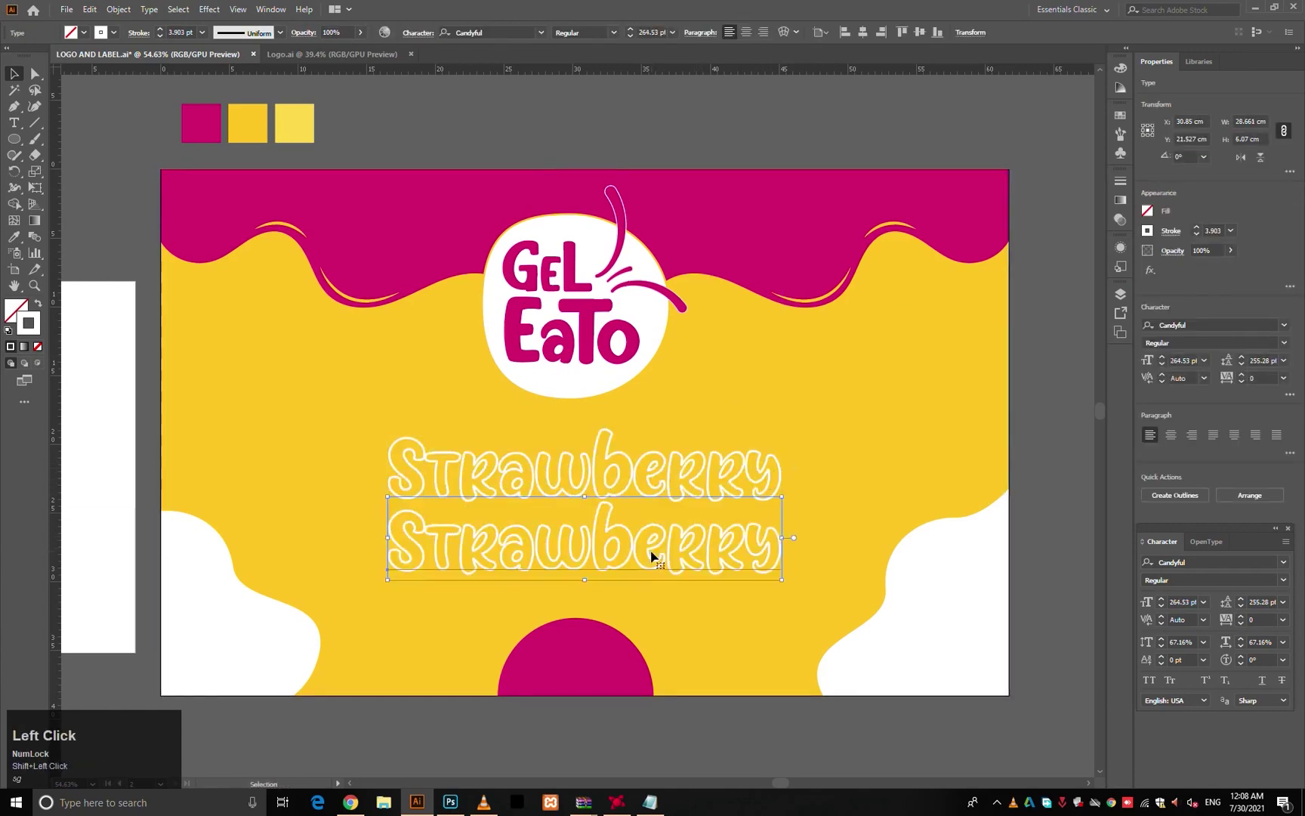
double_click(651, 557)
text(LI)
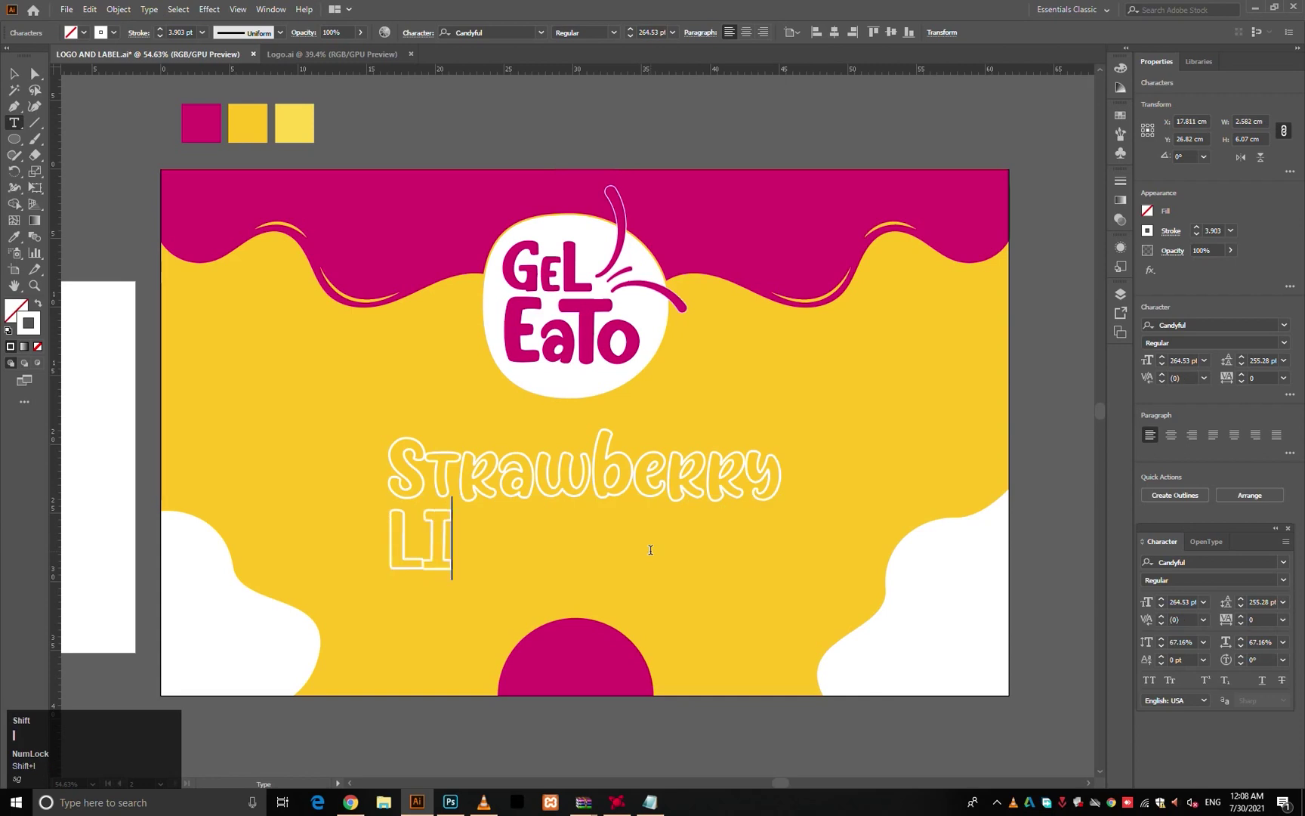
text(me)
key(Escape)
key(v)
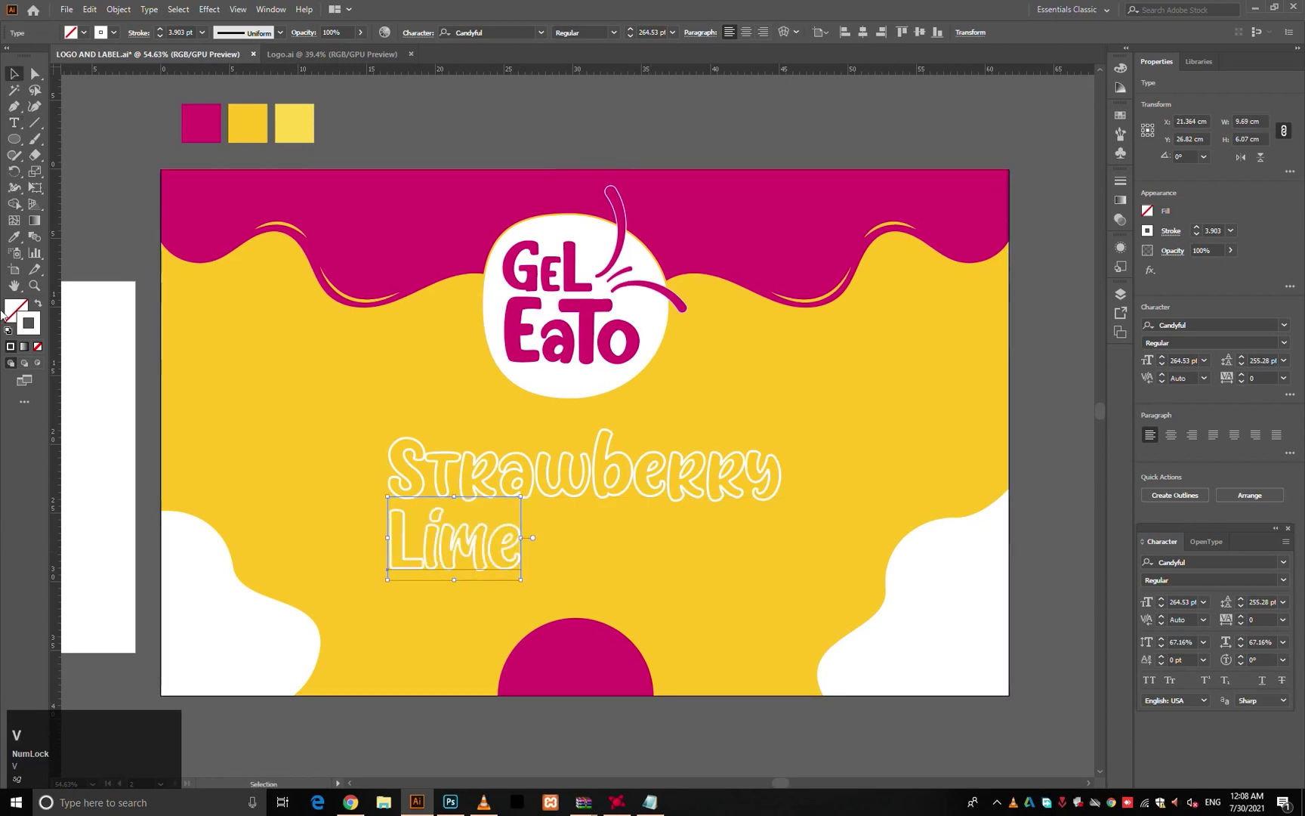
click(37, 304)
click(95, 229)
- Reduce the "Lime" text to 165 pt and centre it closely beneath "Strawberry"
click(437, 535)
shift+click(621, 524)
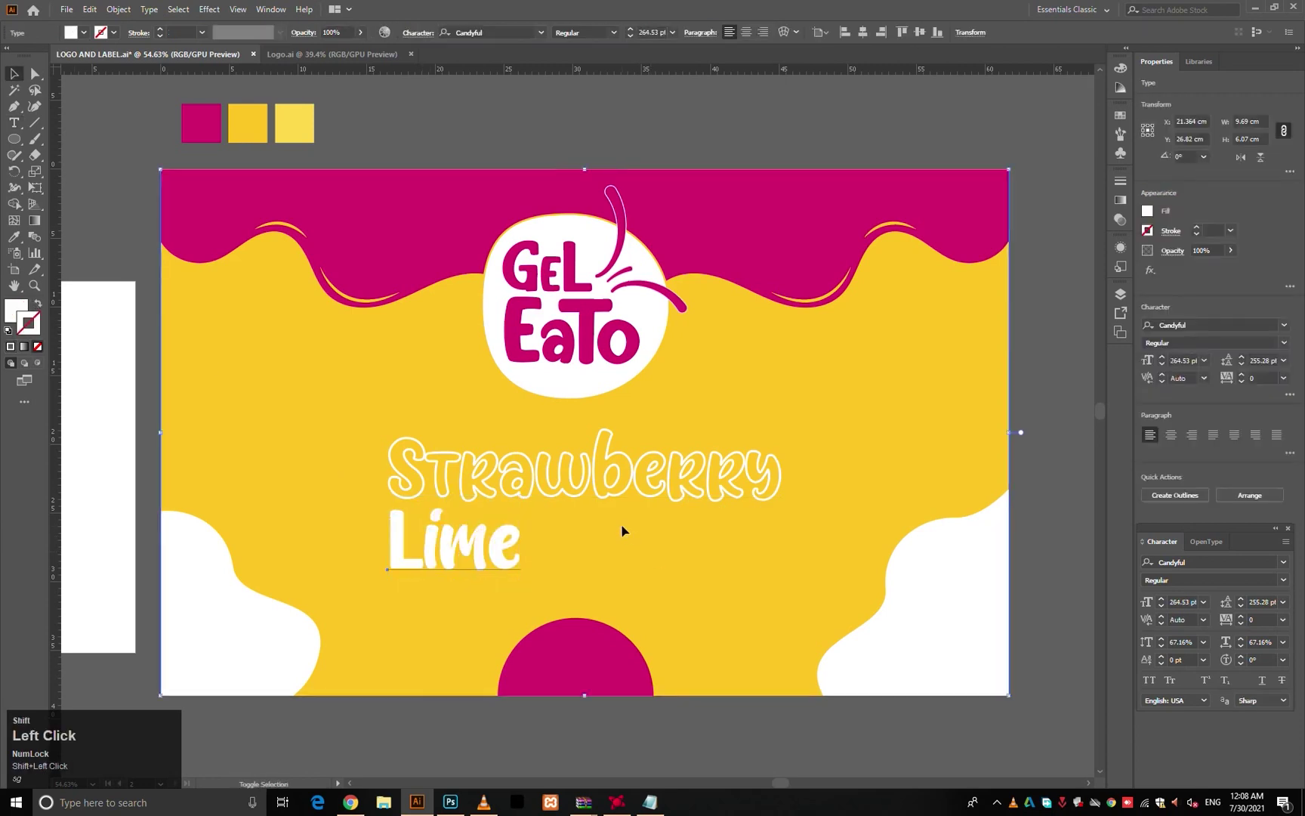
click(621, 524)
click(1194, 326)
click(597, 528)
drag(649, 538, 605, 542)
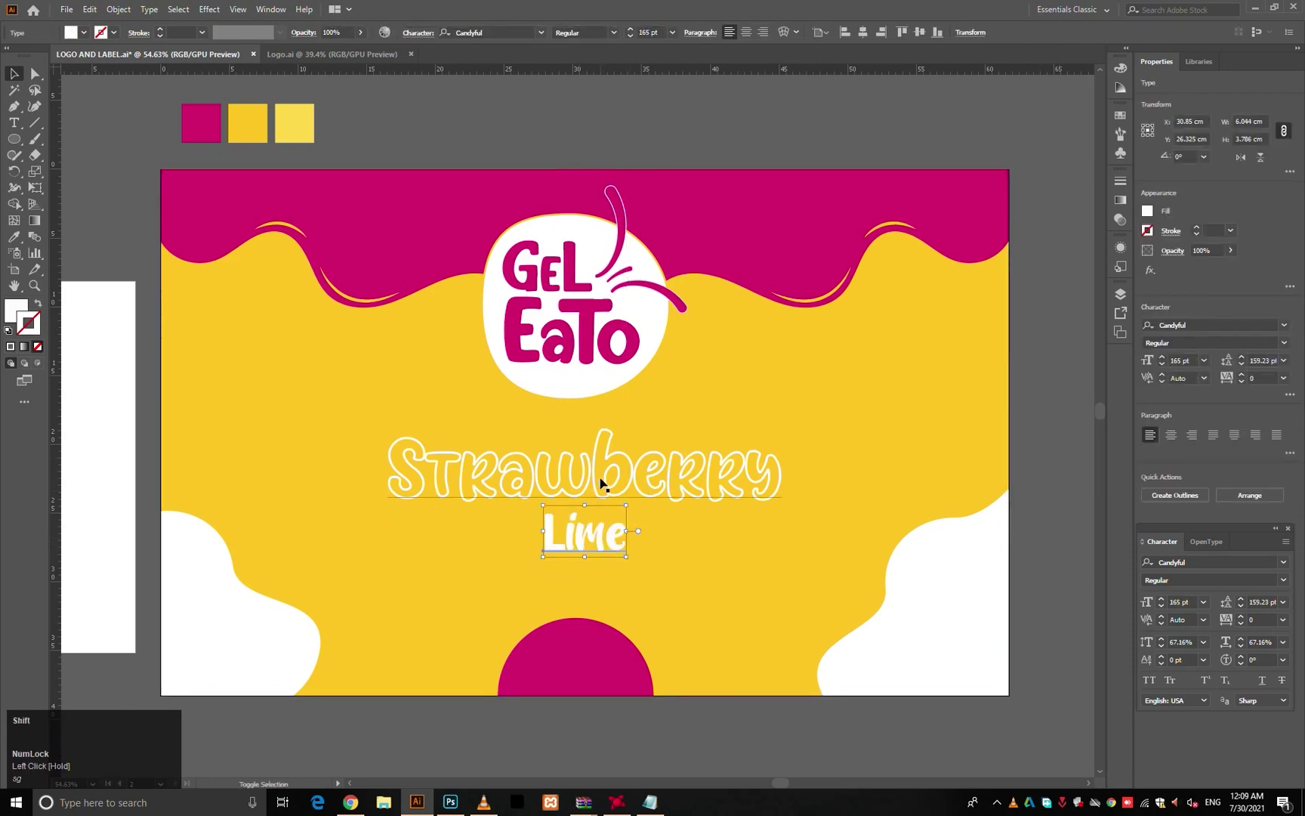
key(shift+Up)
- Group the "Strawberry" and "Lime" texts and warp the group with a horizontal Arc envelope at about 18% bend
shift+click(619, 488)
key(ctrl+g)
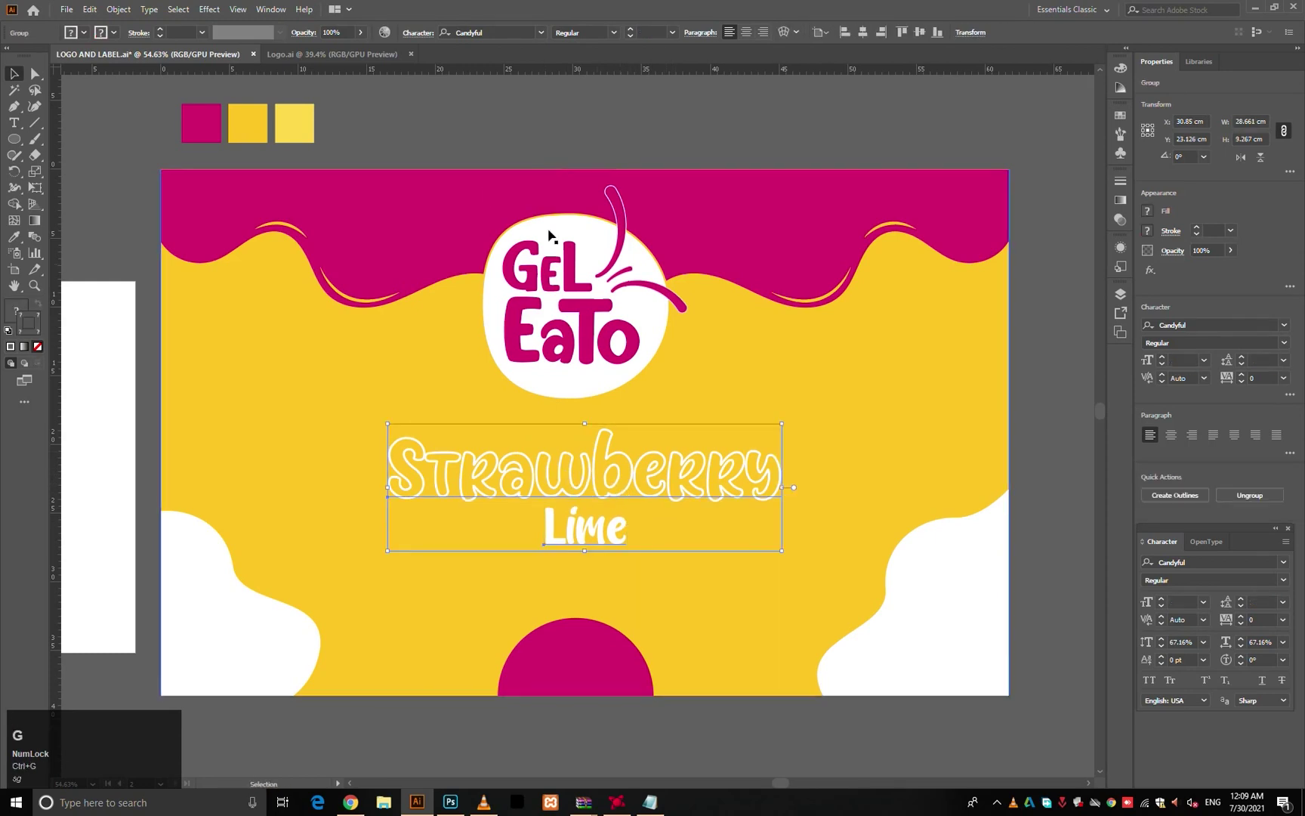
click(118, 9)
mouse_move(178, 393)
click(324, 392)
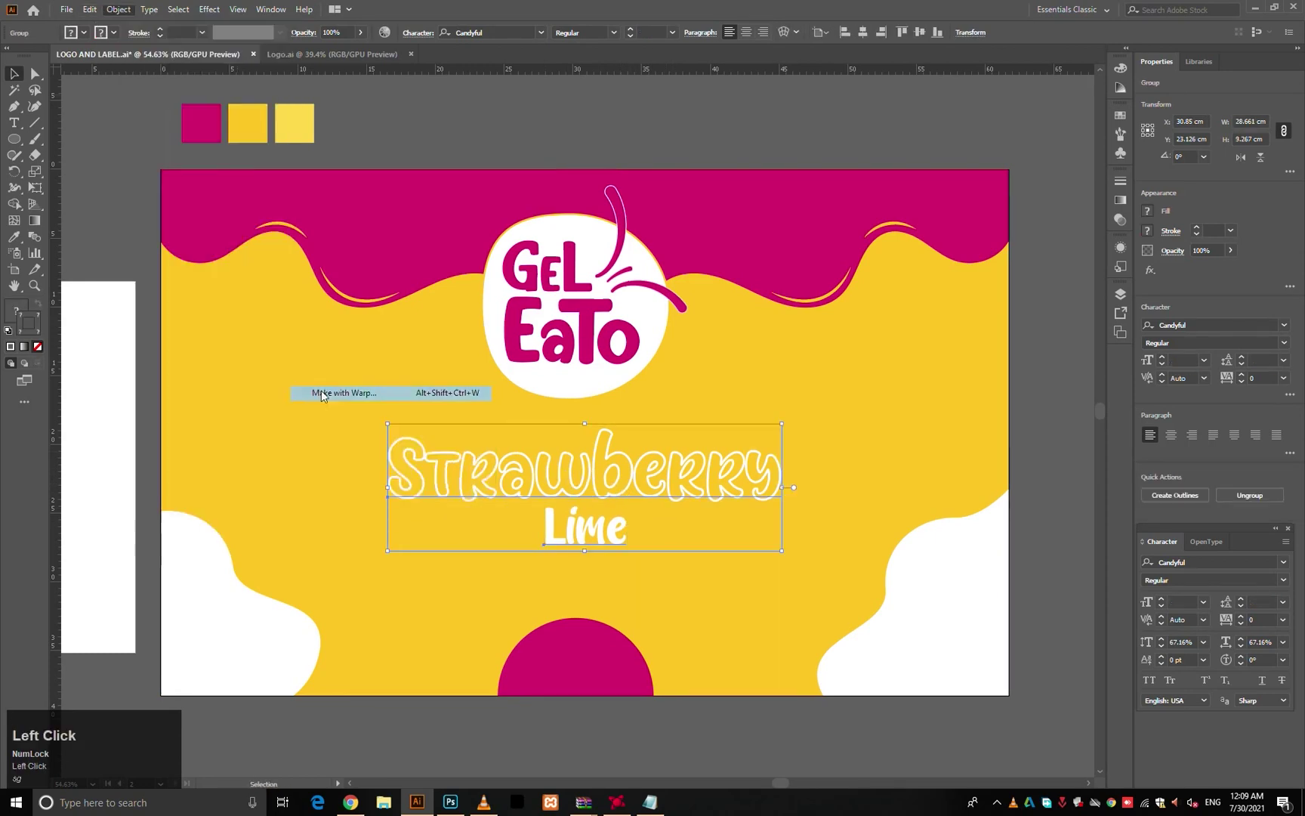
drag(1166, 327, 1170, 325)
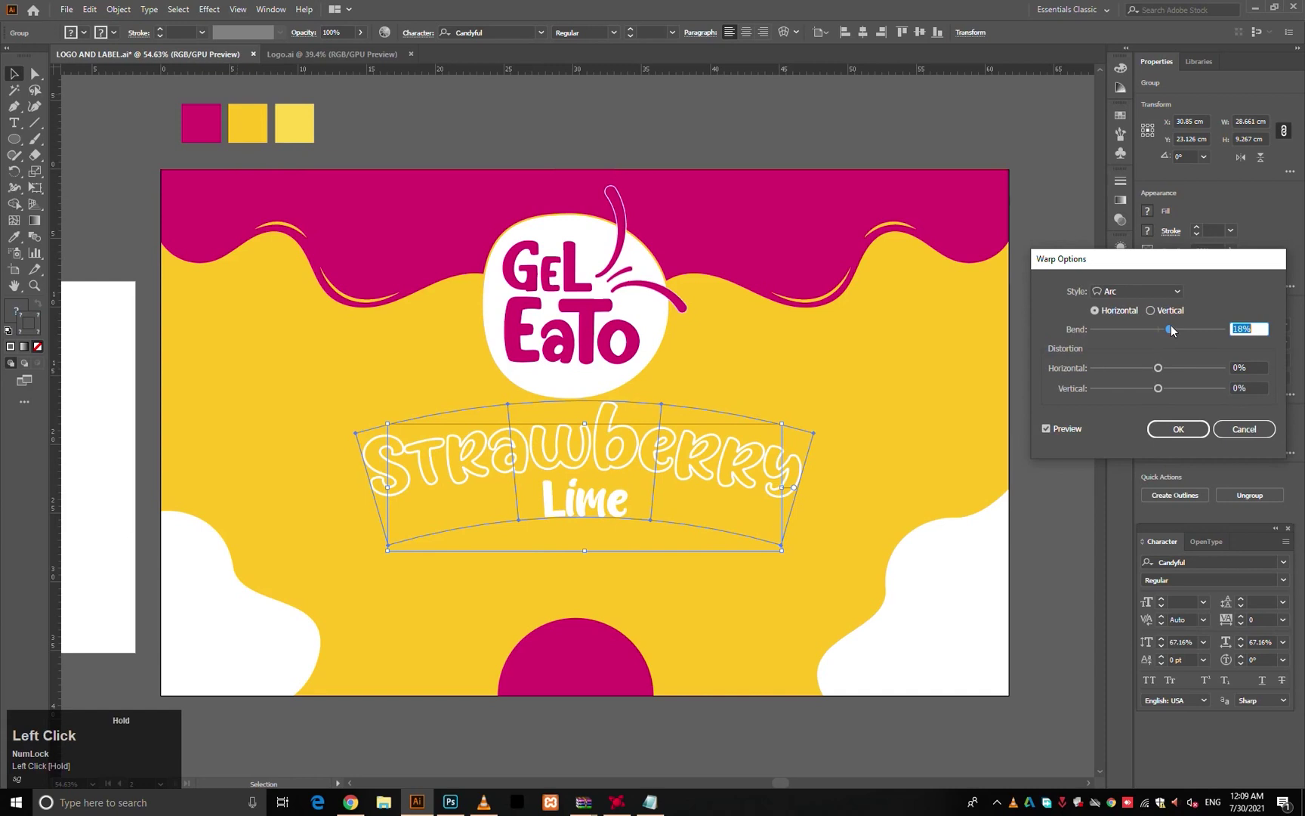
click(1170, 429)
- Scale the arched flavour text down to about 30.6 cm wide and place it slightly lower beneath the logo
drag(815, 476, 687, 510)
shift+click(676, 366)
click(776, 363)
click(1028, 382)
drag(1028, 382, 995, 383)
- Align the magenta semicircle horizontally with the centre of the arched flavour text
click(582, 641)
shift+click(580, 551)
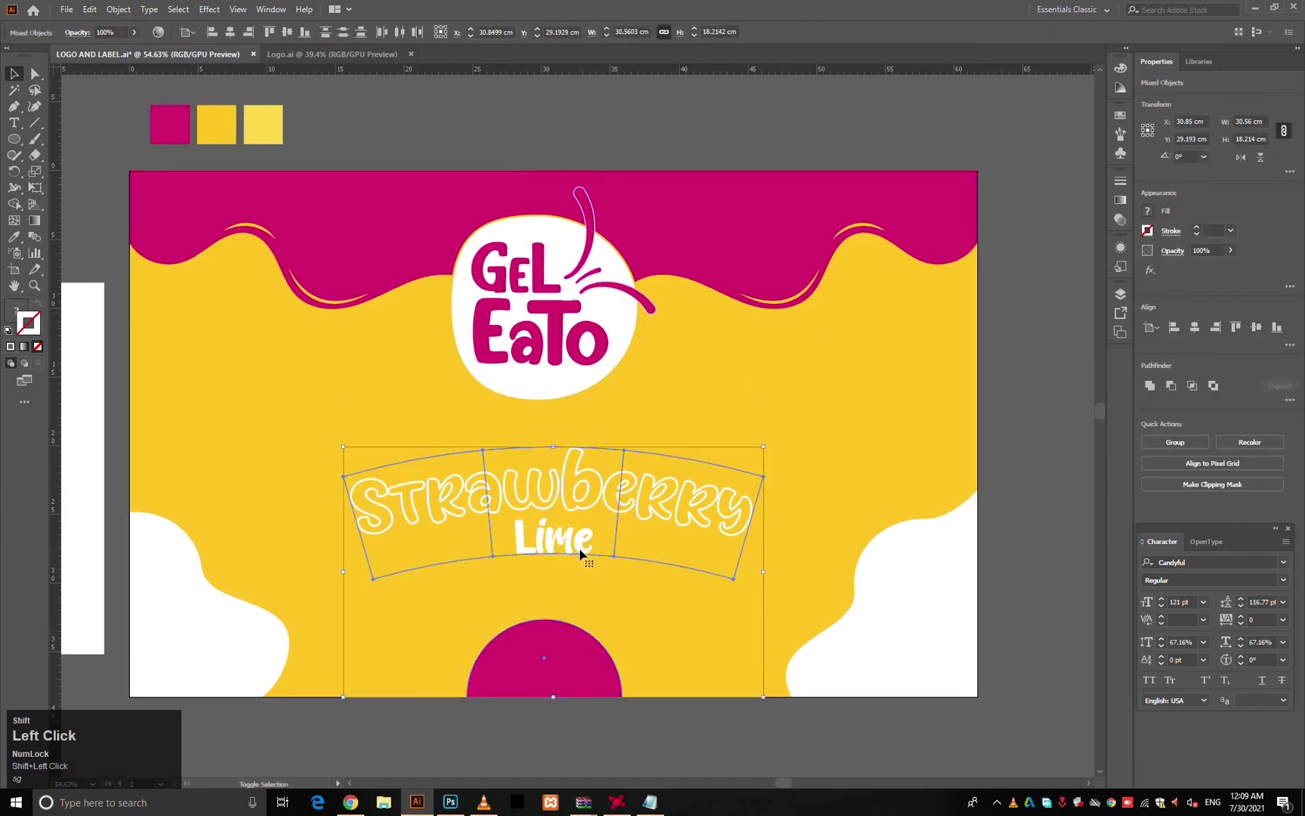
click(1009, 401)
drag(1009, 401, 965, 409)
click(658, 495)
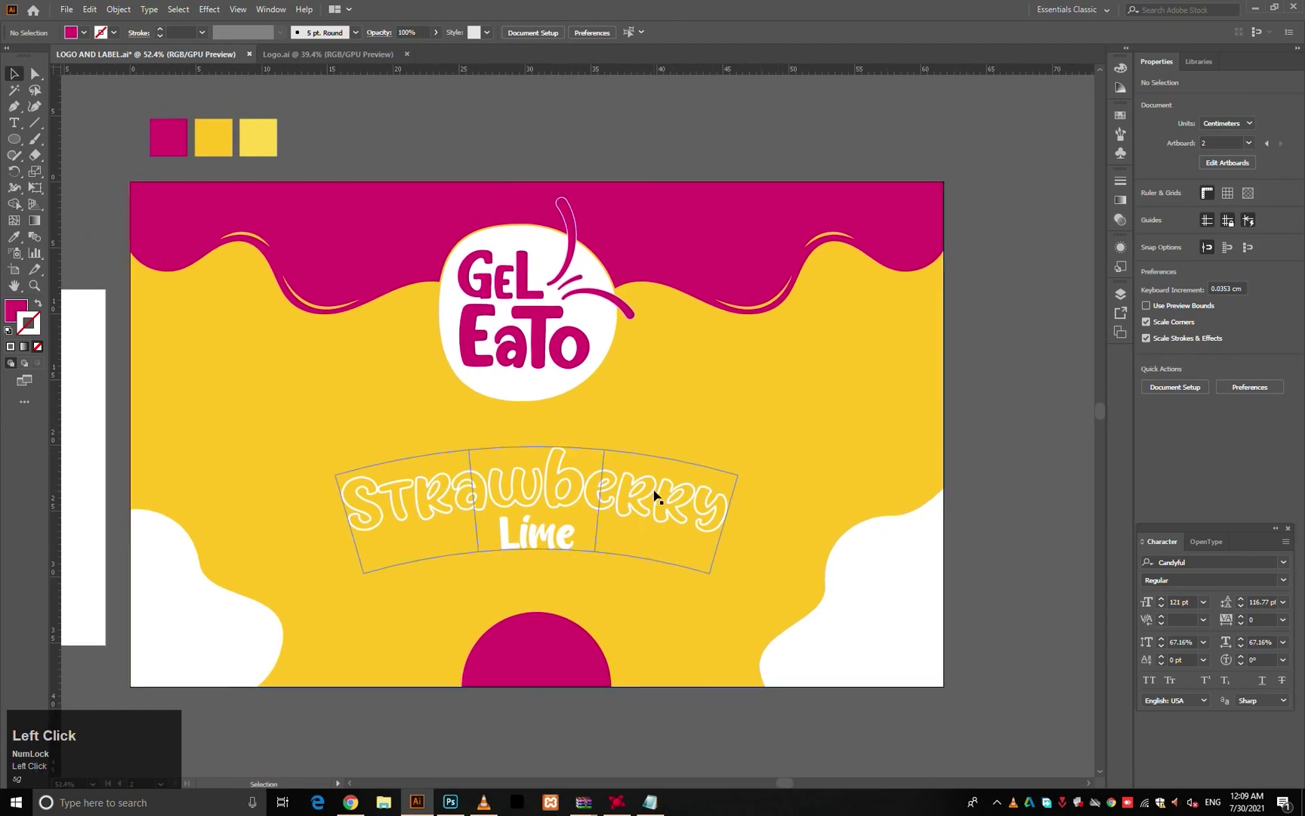
- Paint a bean-shaped outline about 5.6 × 3.8 cm to the right of the logo with the Paintbrush and make it a solid white blob
click(1000, 359)
drag(999, 359, 766, 423)
key(b)
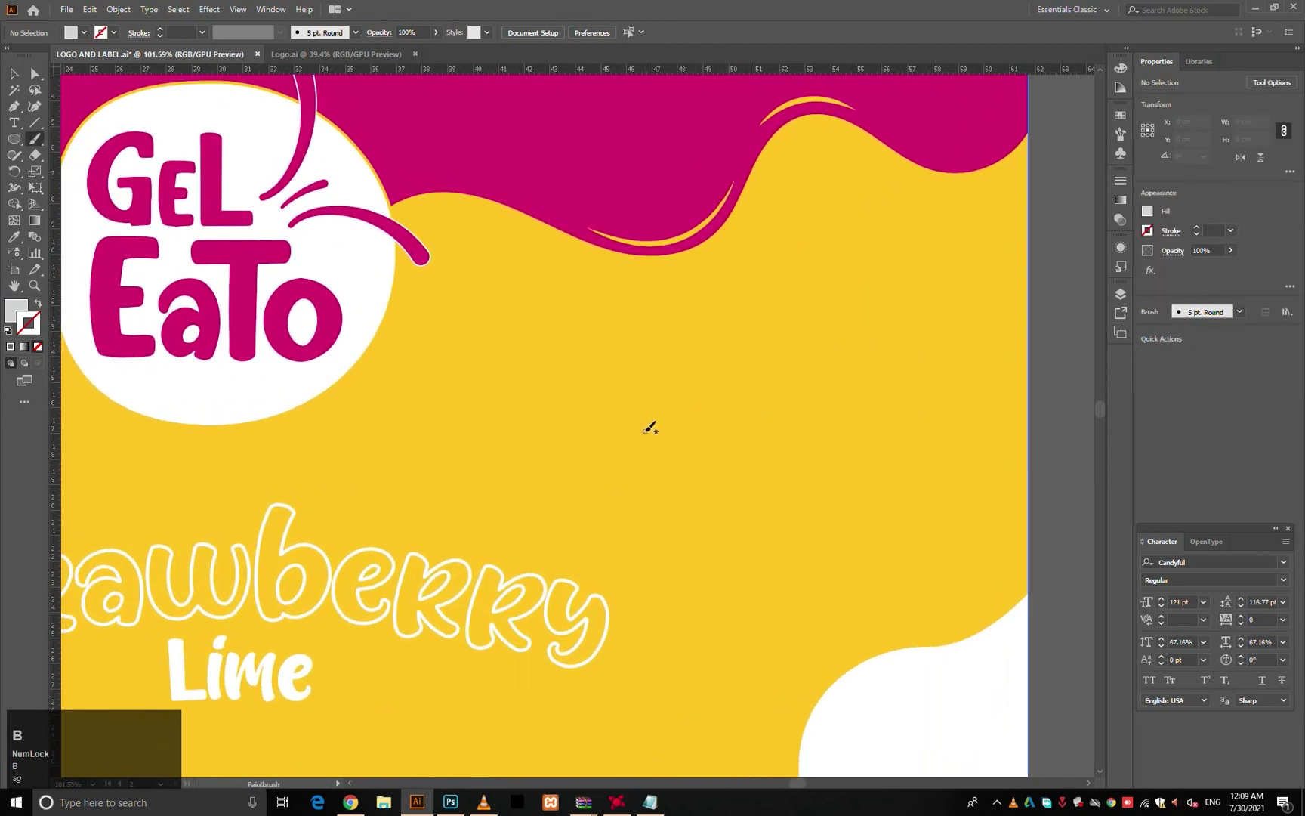
drag(577, 426, 553, 428)
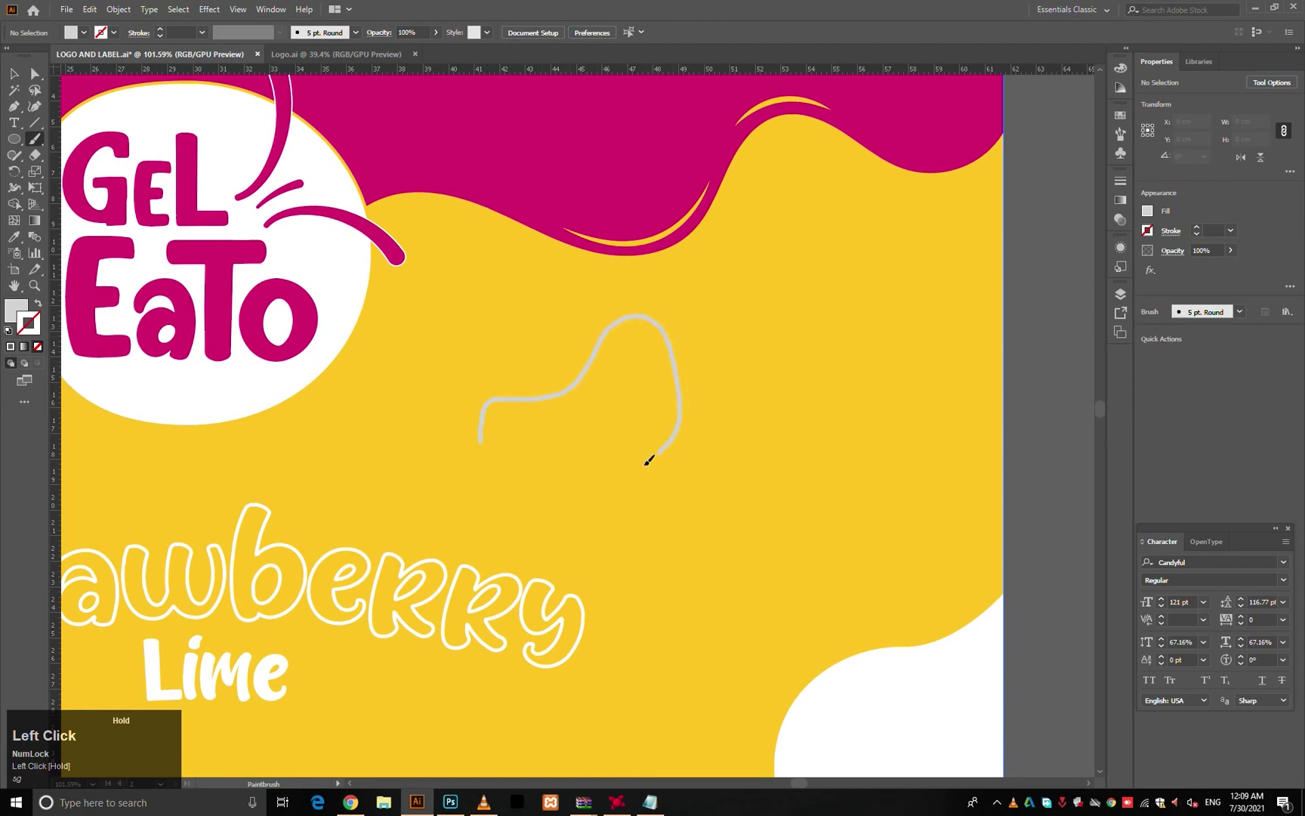
drag(513, 469, 479, 463)
key(ctrl+z)
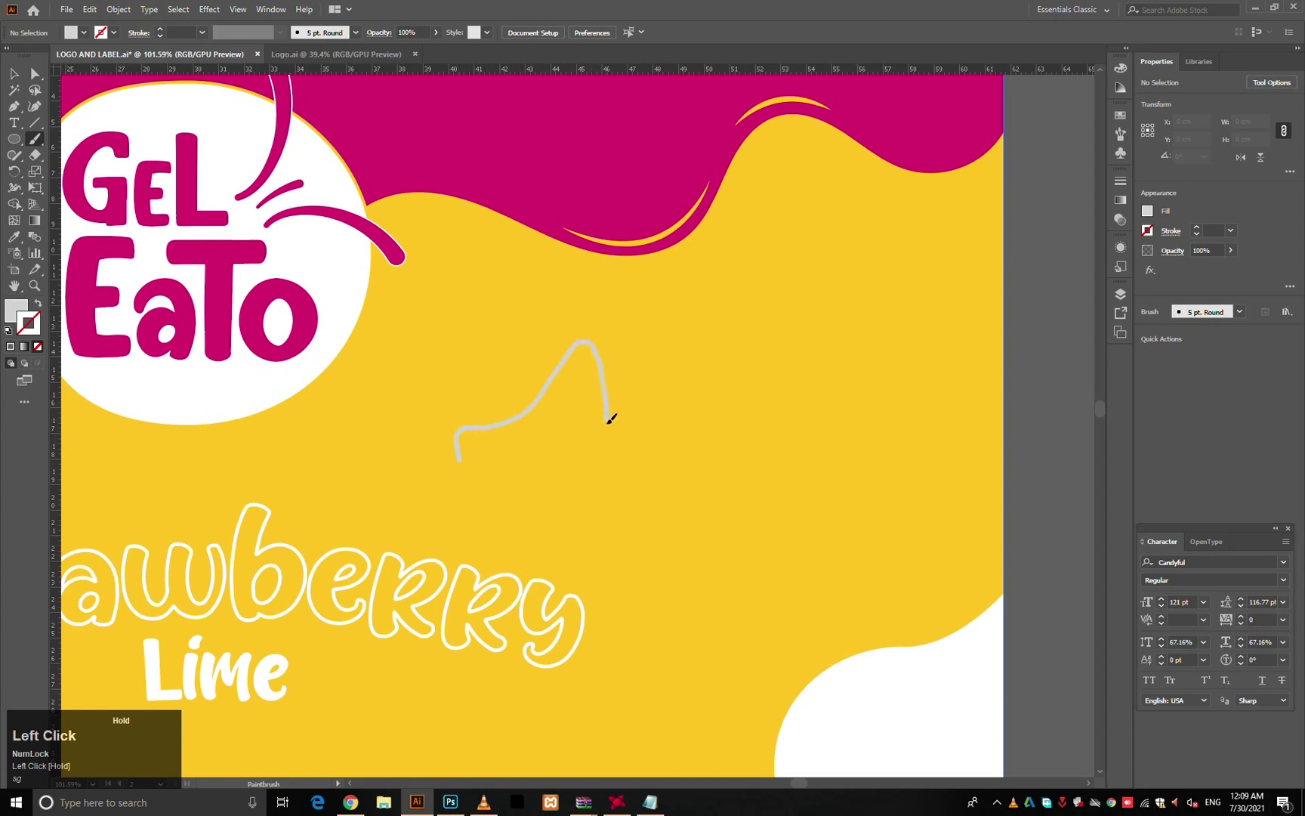
mouse_move(501, 460)
mouse_down()
mouse_move(459, 458)
mouse_move(463, 440)
mouse_move(502, 437)
mouse_move(572, 382)
mouse_move(600, 429)
mouse_move(493, 483)
mouse_move(464, 455)
mouse_up()
key(ctrl+z)
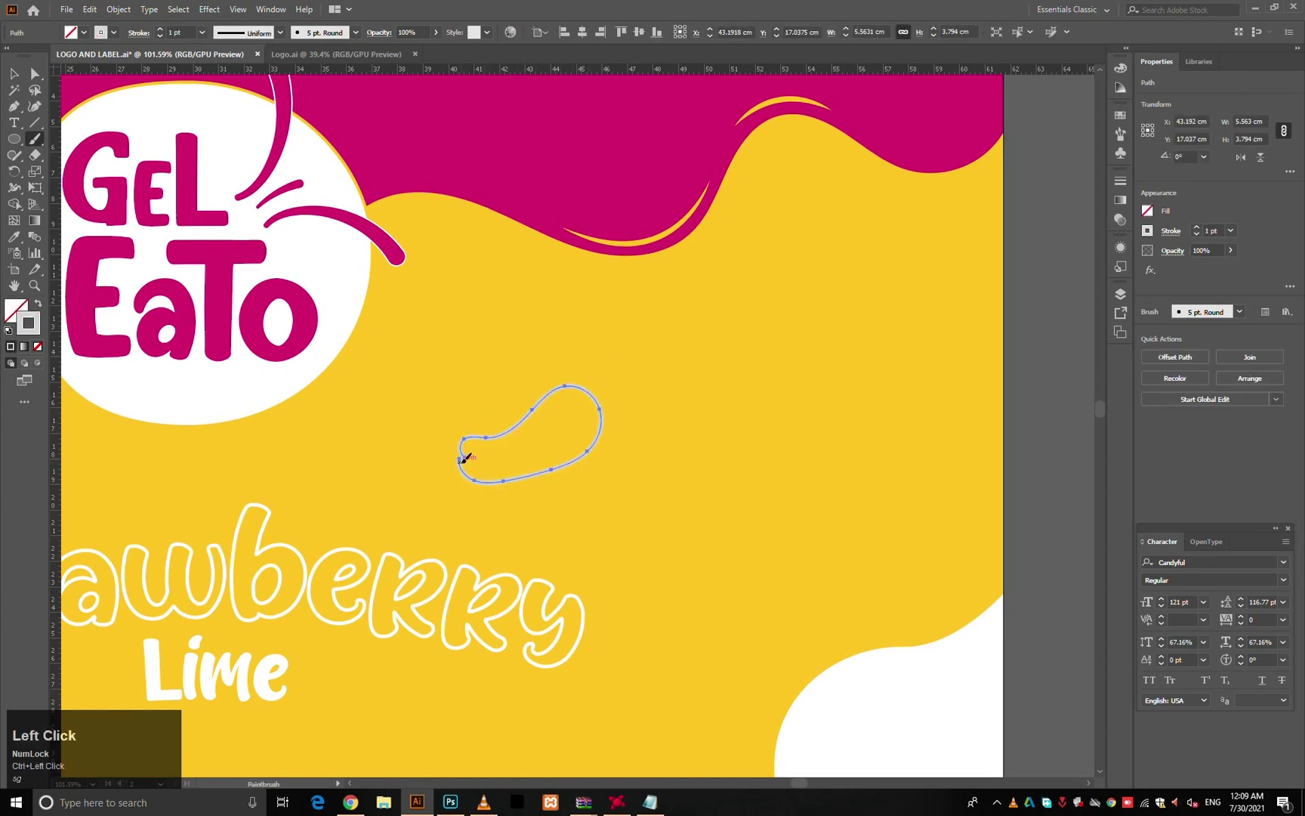
click(845, 688)
- Close the gap at the white bean shape's left end by adjusting and joining its open endpoints
key(a)
scroll(459, 467, up, 3)
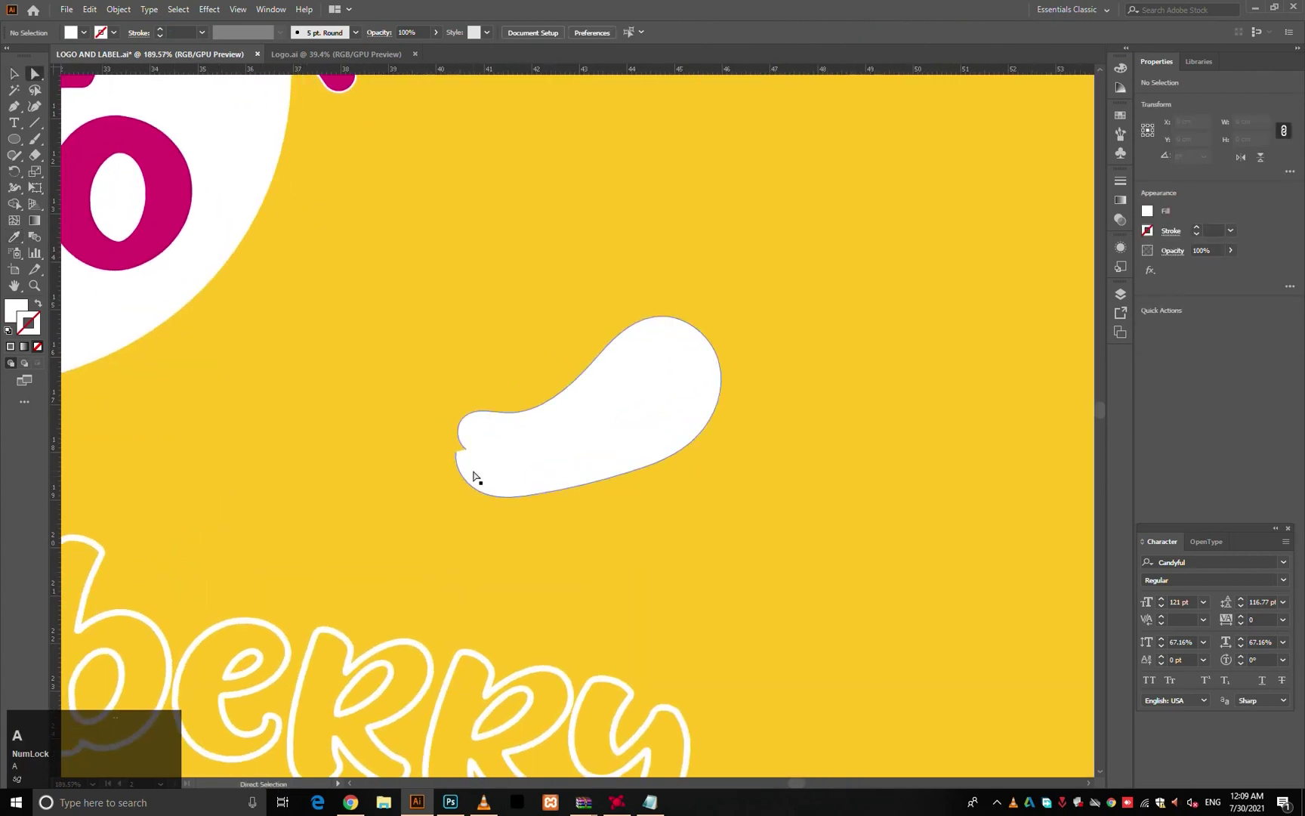
click(459, 462)
click(456, 451)
scroll(458, 451, up, 4)
drag(485, 451, 442, 434)
drag(444, 438, 559, 449)
click(540, 463)
key(ctrl+j)
key(a)
drag(461, 466, 332, 515)
click(389, 439)
click(445, 434)
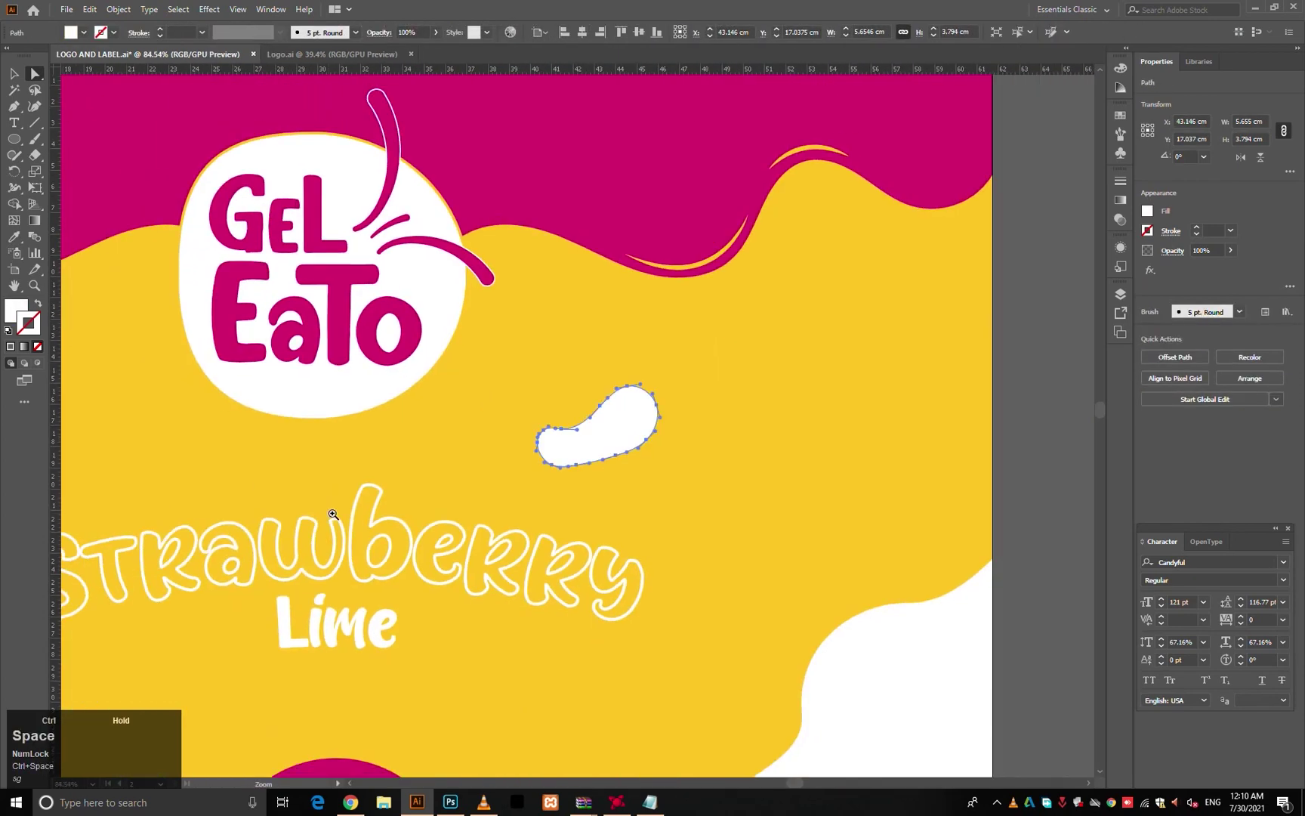
- Enlarge the white bean shape to about 8.4 × 5.6 cm beside the logo
ctrl+click(1040, 403)
scroll(1041, 403, down, 6)
key(v)
click(814, 414)
drag(824, 415, 900, 420)
click(1043, 419)
- Shift the white bean shape slightly and rotate it about 5° counterclockwise
click(784, 428)
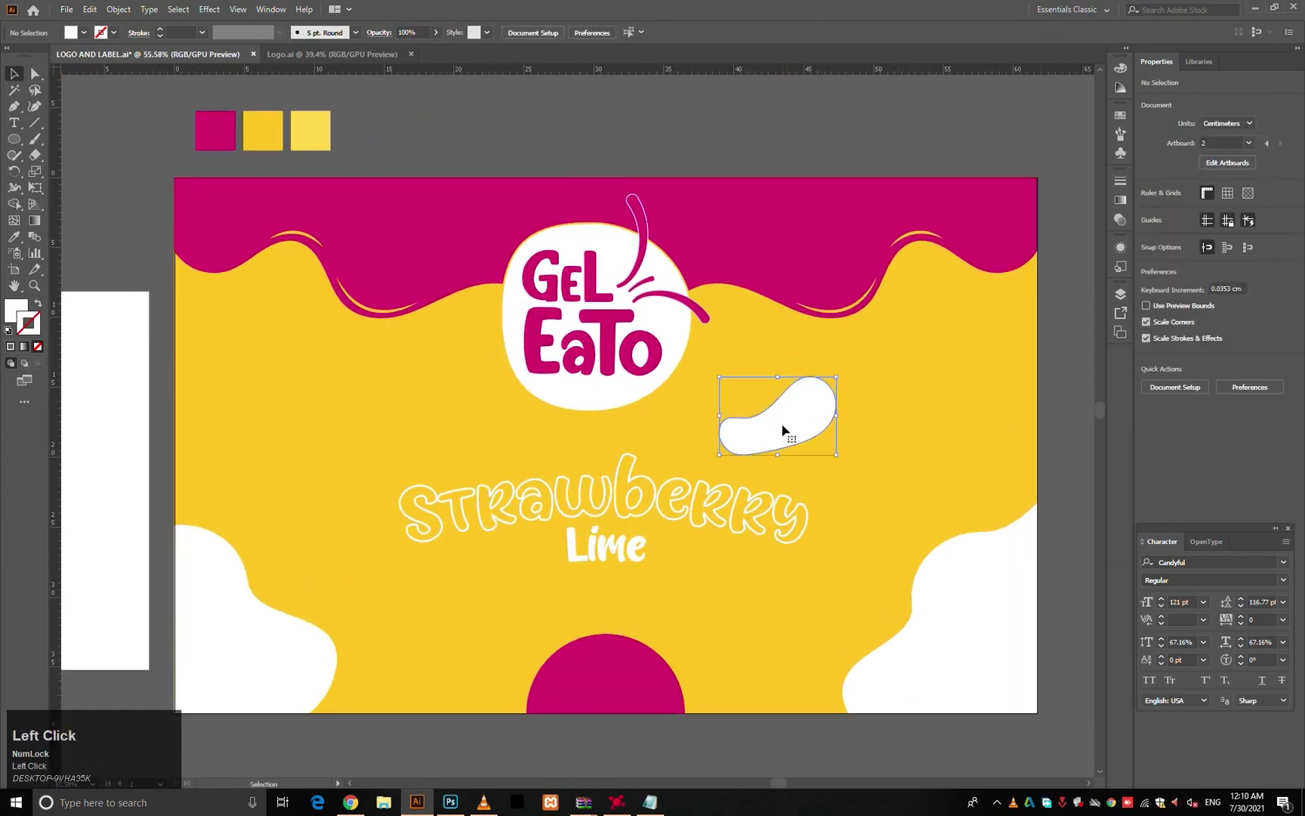
drag(783, 431, 790, 432)
key(r)
drag(867, 445, 872, 438)
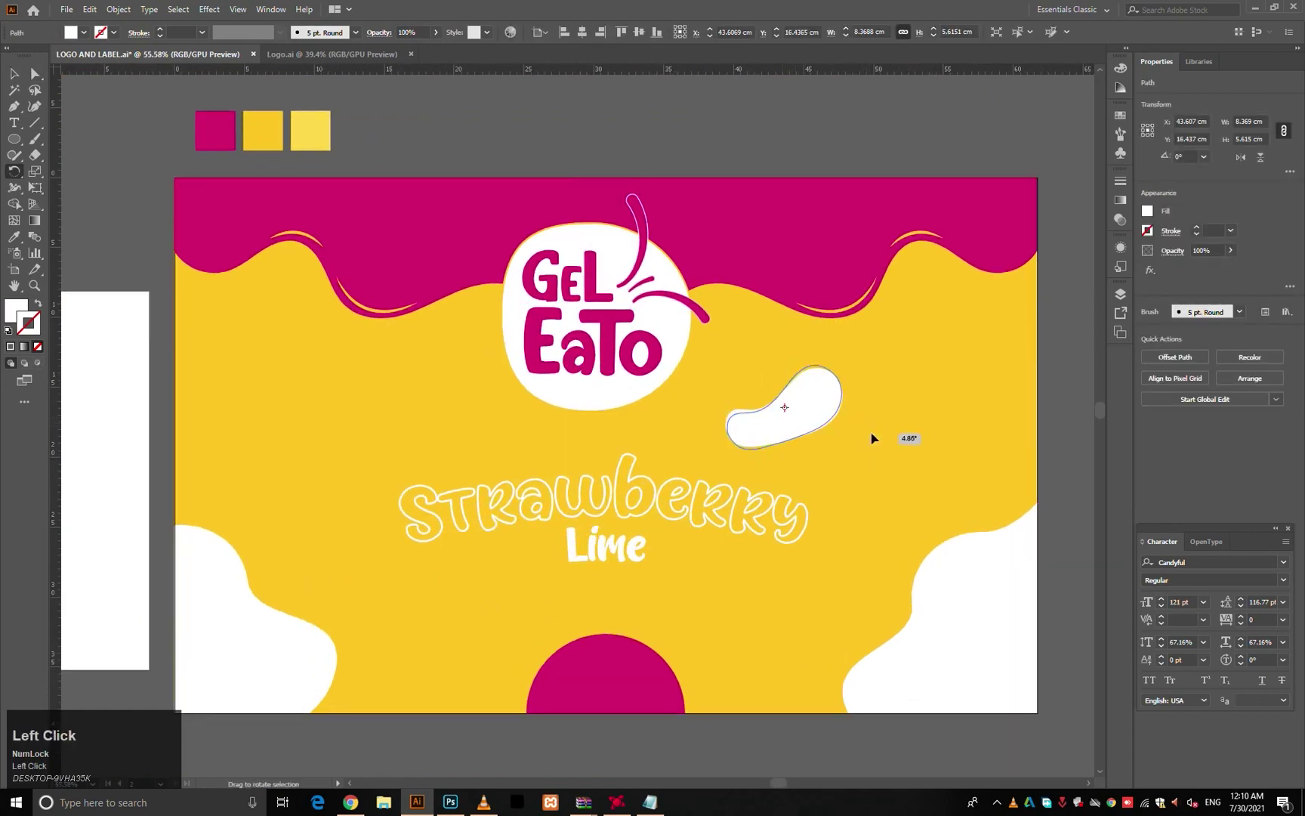
- Place a mirrored copy of the white bean shape on the opposite side of the logo
key(v)
drag(775, 442, 524, 447)
key(o)
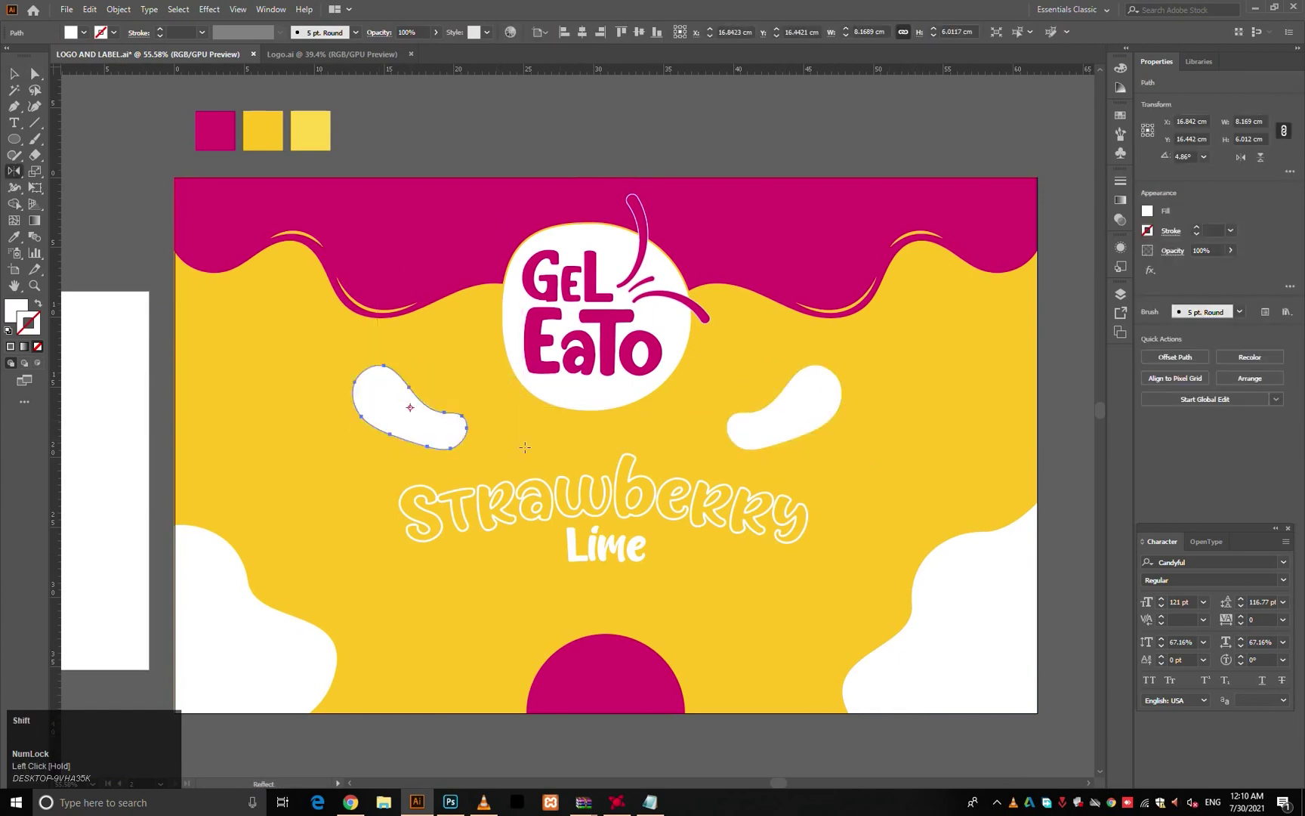
- Group the two white bean shapes flanking the logo into one object
ctrl+click(672, 144)
key(v)
click(772, 414)
shift+click(432, 414)
key(ctrl+g)
right_click(870, 364)
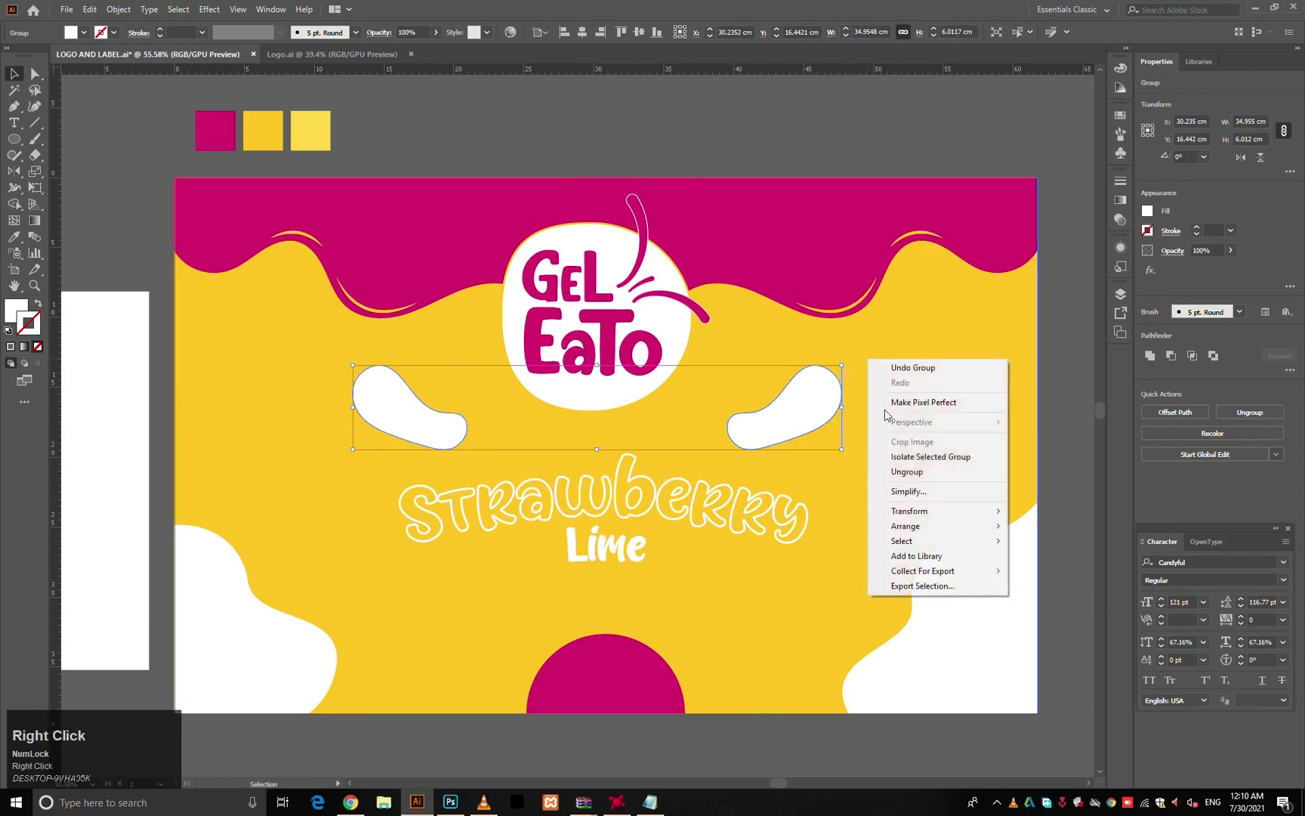
- Center the grouped bean shapes horizontally on the label's yellow background
click(901, 6)
shift+click(960, 393)
click(1196, 355)
click(824, 417)
click(1051, 333)
click(761, 417)
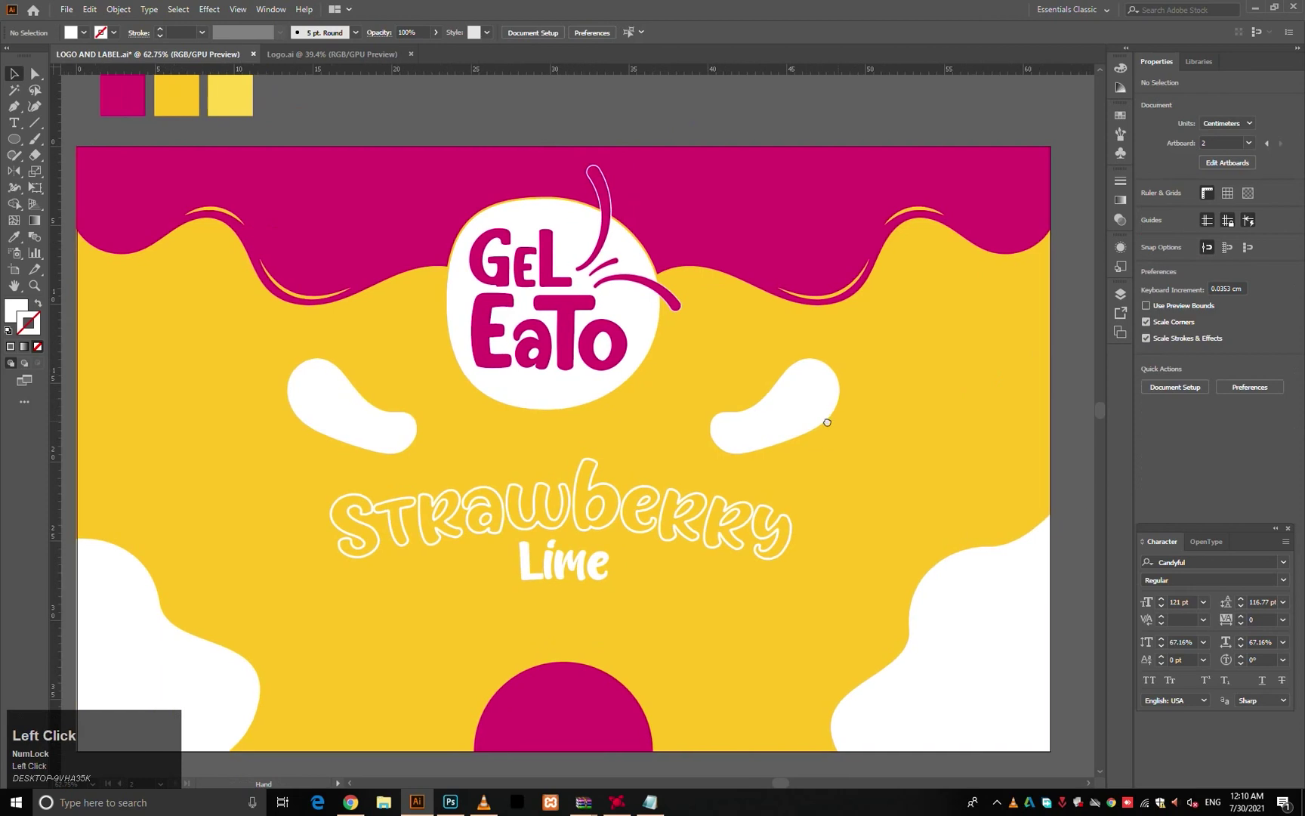
- Add a text line beside the bean shape on the label's right half, using the word "Yumm" copied from the Notepad brief
key(t)
click(805, 475)
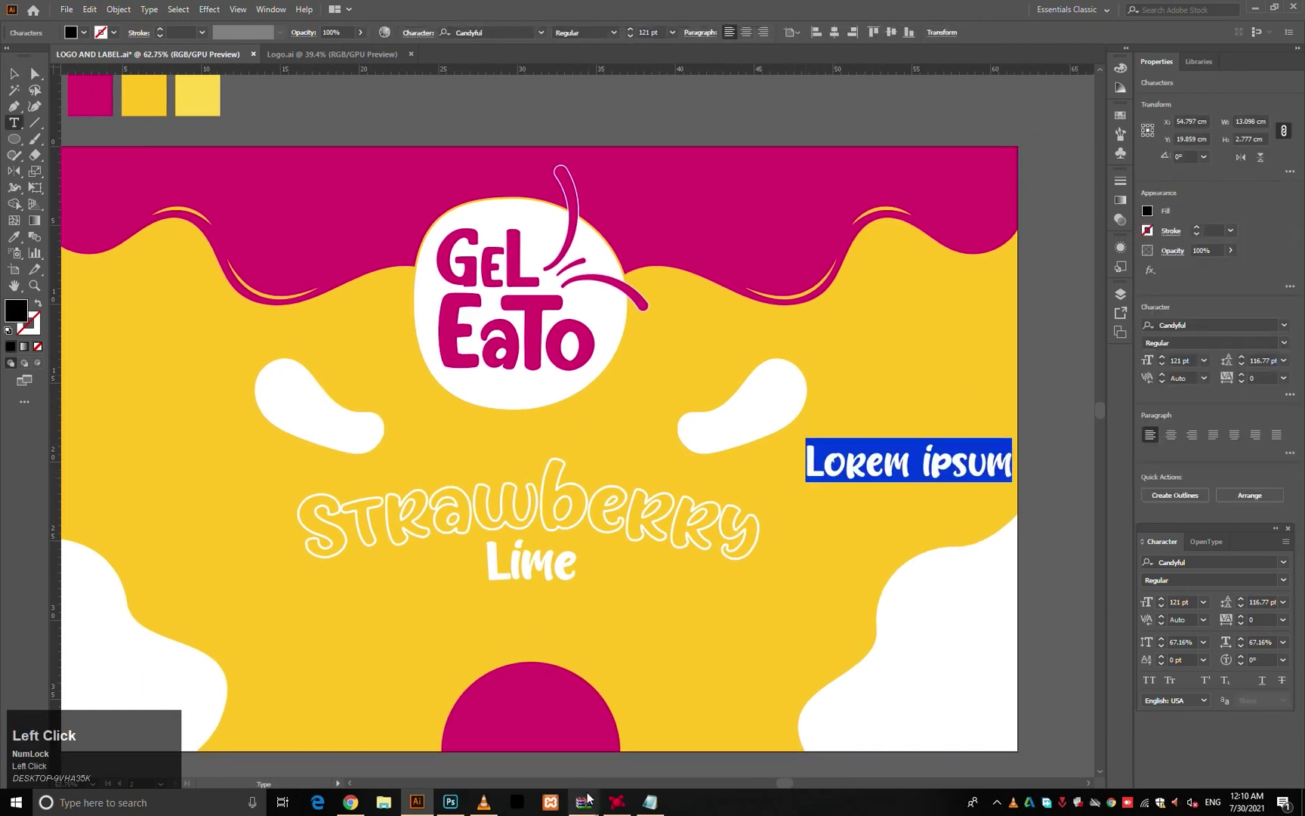
click(648, 802)
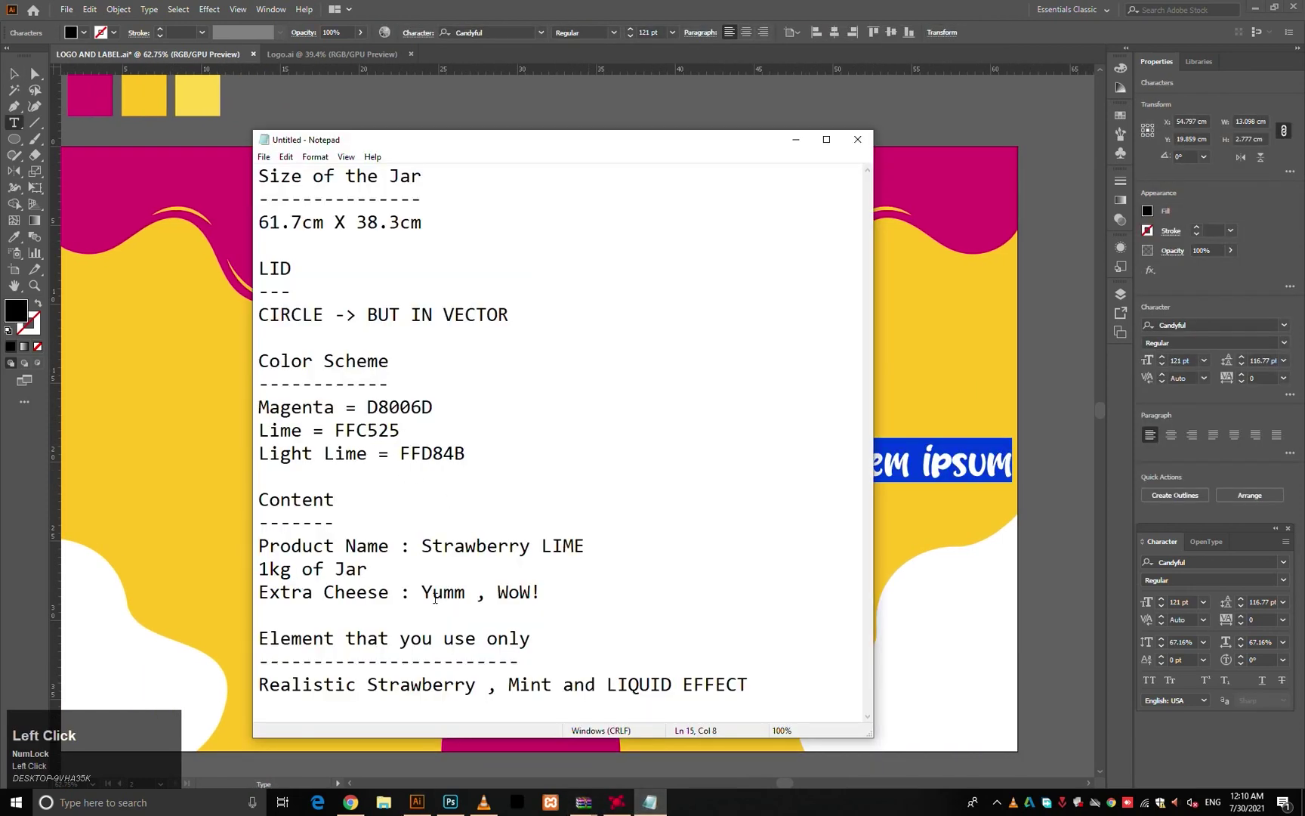
click(423, 597)
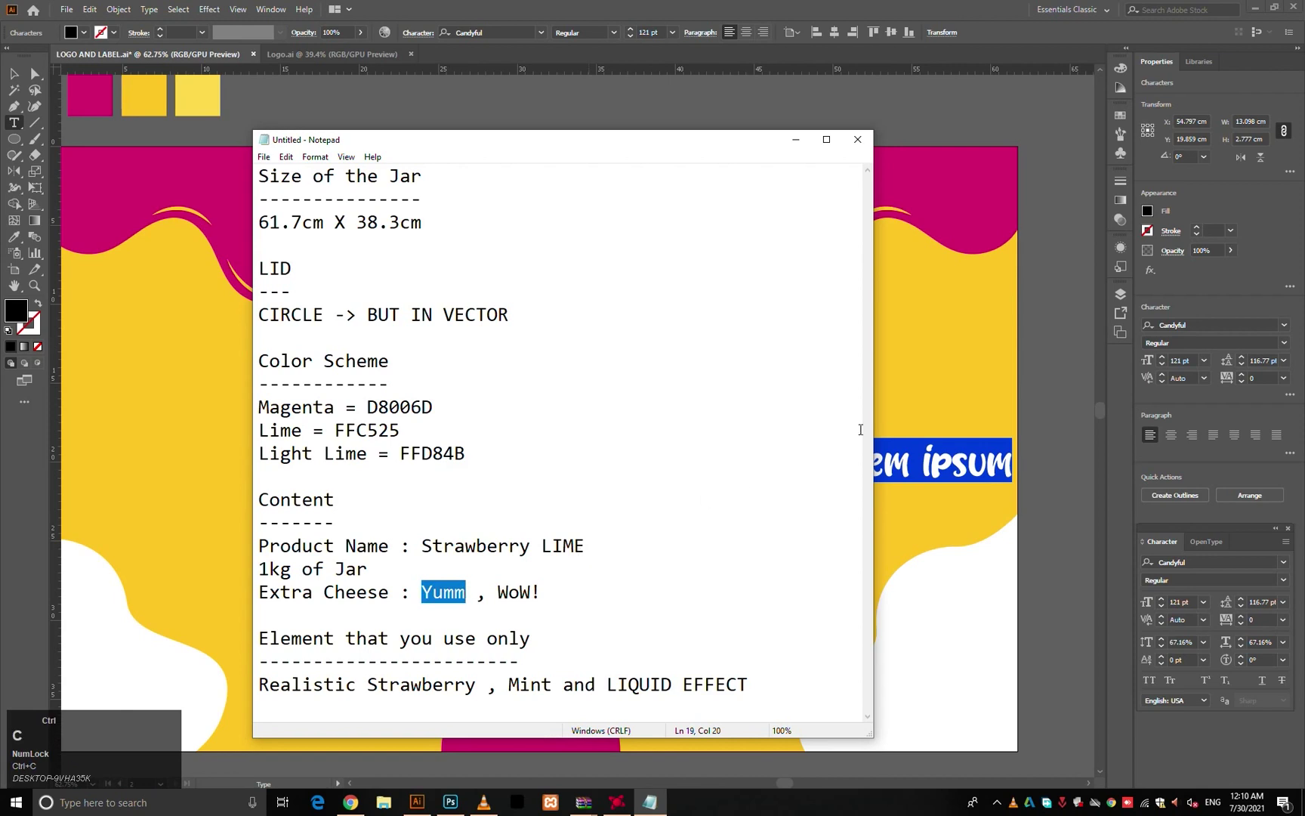
click(876, 439)
text(Yumm)
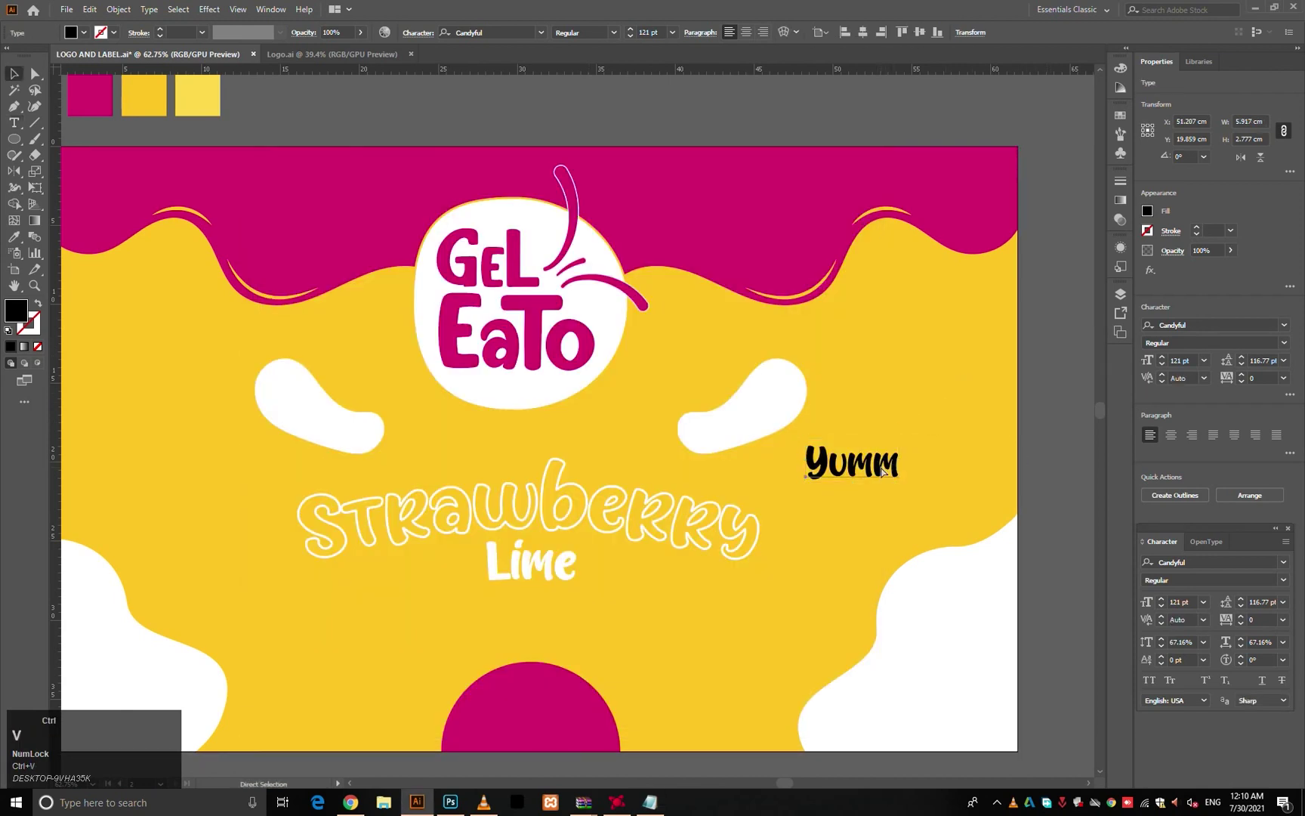
- Color the "Yumm" text magenta by sampling the drip at the label's upper edge
ctrl+click(856, 457)
key(i)
drag(870, 486, 690, 418)
click(802, 188)
- Fit the "Yumm" text inside the right bean shape at about 104 pt, rotated about 24°
key(v)
key(r)
drag(805, 476, 791, 412)
key(v)
key(z)
drag(695, 385, 764, 368)
key(v)
key(r)
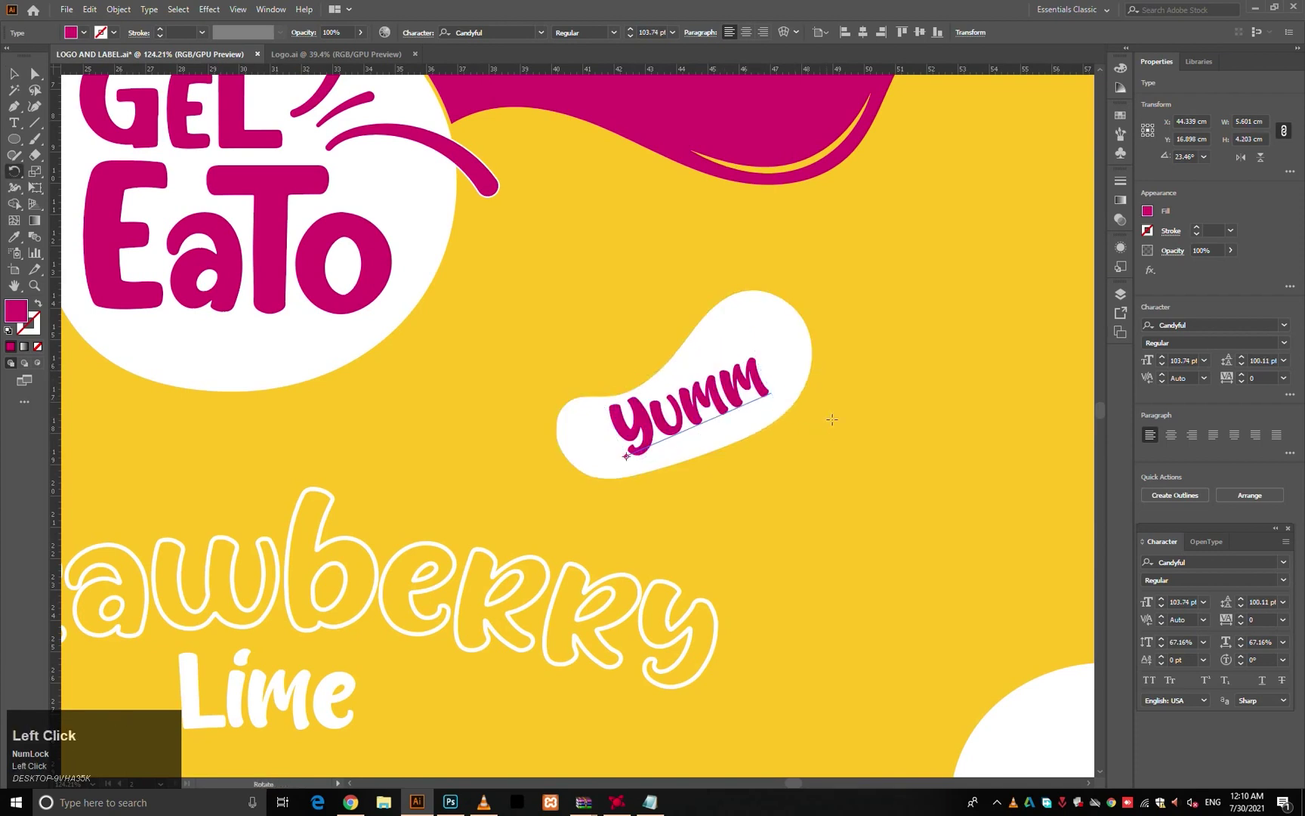
key(v)
click(723, 417)
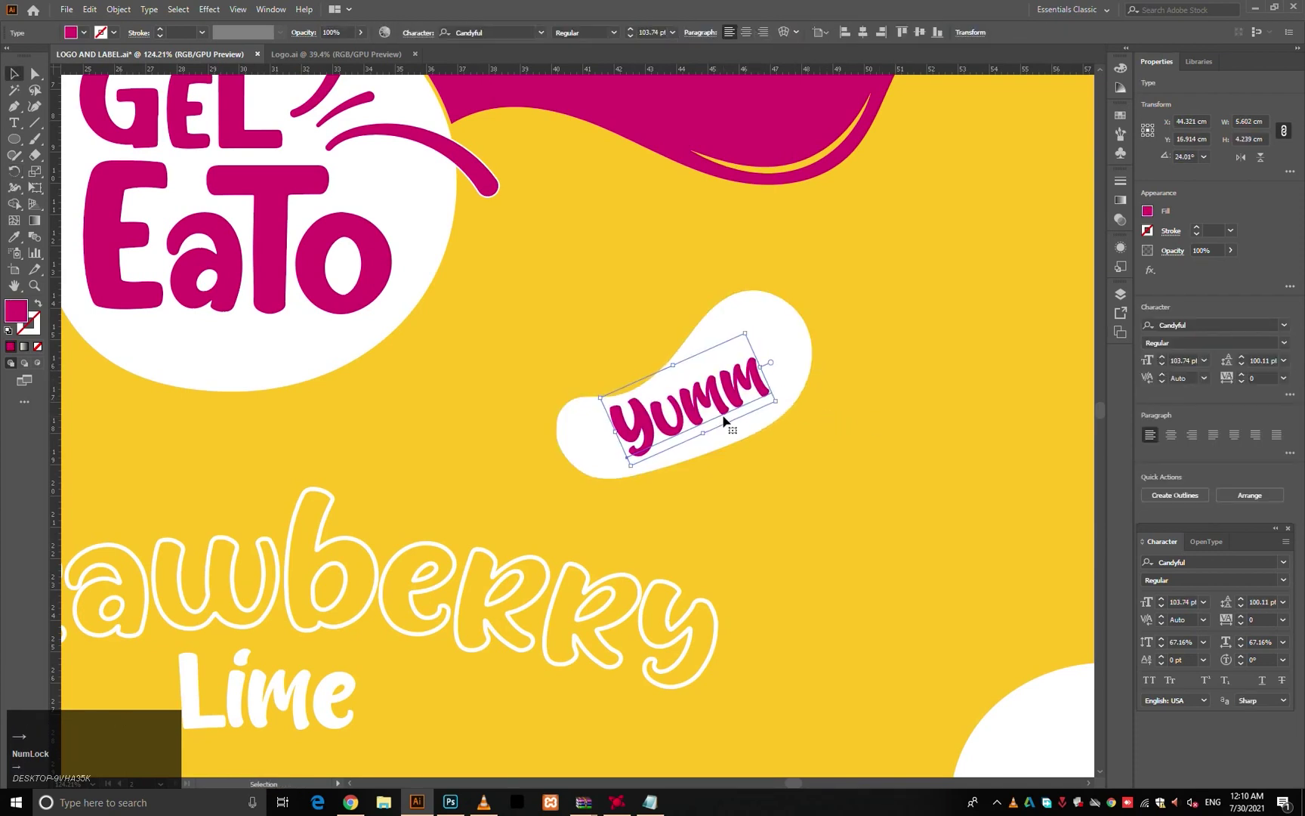
click(883, 442)
- Place a copy of the "Yumm" text in the left bean shape and rotate it to about 339°
key(ctrl+0)
key(ctrl+2)
drag(780, 420, 451, 441)
drag(413, 399, 499, 398)
key(r)
drag(601, 426, 608, 571)
key(v)
drag(515, 512, 457, 451)
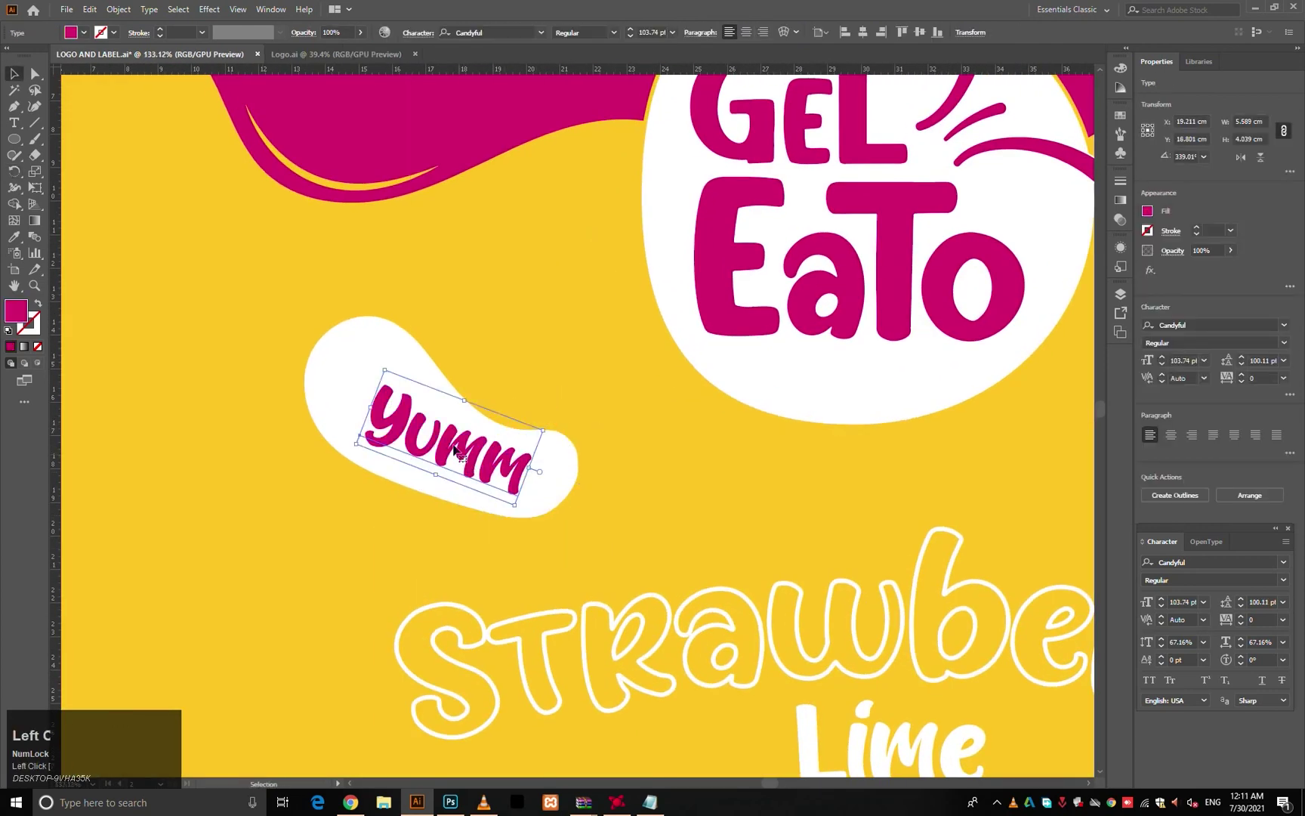
- Change the copied text in the left bean shape to "WoW!"
double_click(443, 451)
text(WoW)
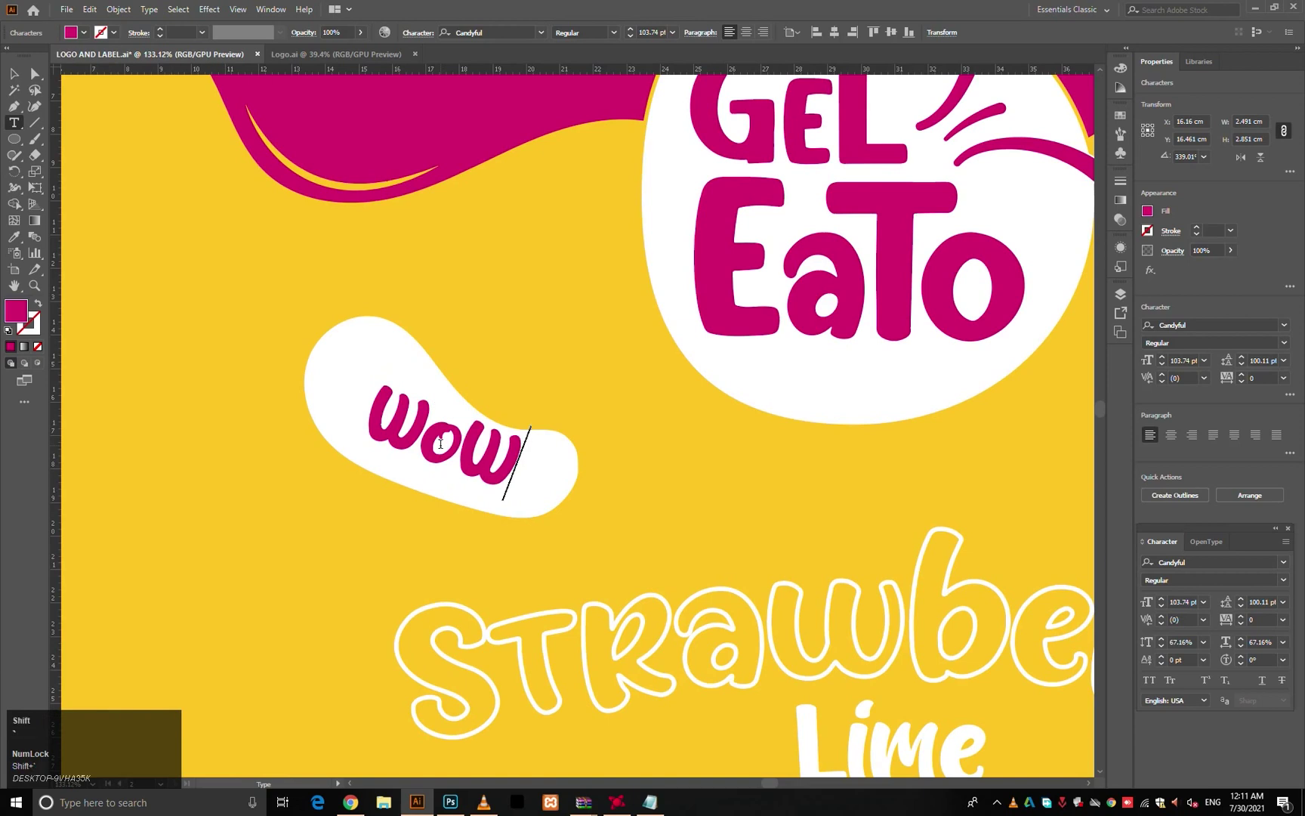
key(ctrl+Return)
- Enlarge the "WoW!" text to about 116 pt, rotate it to about 331° and reposition it inside the left bean
drag(469, 477, 448, 465)
key(r)
drag(559, 459, 562, 483)
key(v)
drag(352, 395, 333, 385)
drag(392, 423, 396, 424)
key(r)
mouse_move(481, 474)
mouse_down()
mouse_move(462, 466)
mouse_move(505, 471)
mouse_up()
scroll(530, 468, down, 7)
click(1035, 470)
scroll(548, 468, up, 2)
click(414, 473)
key(r)
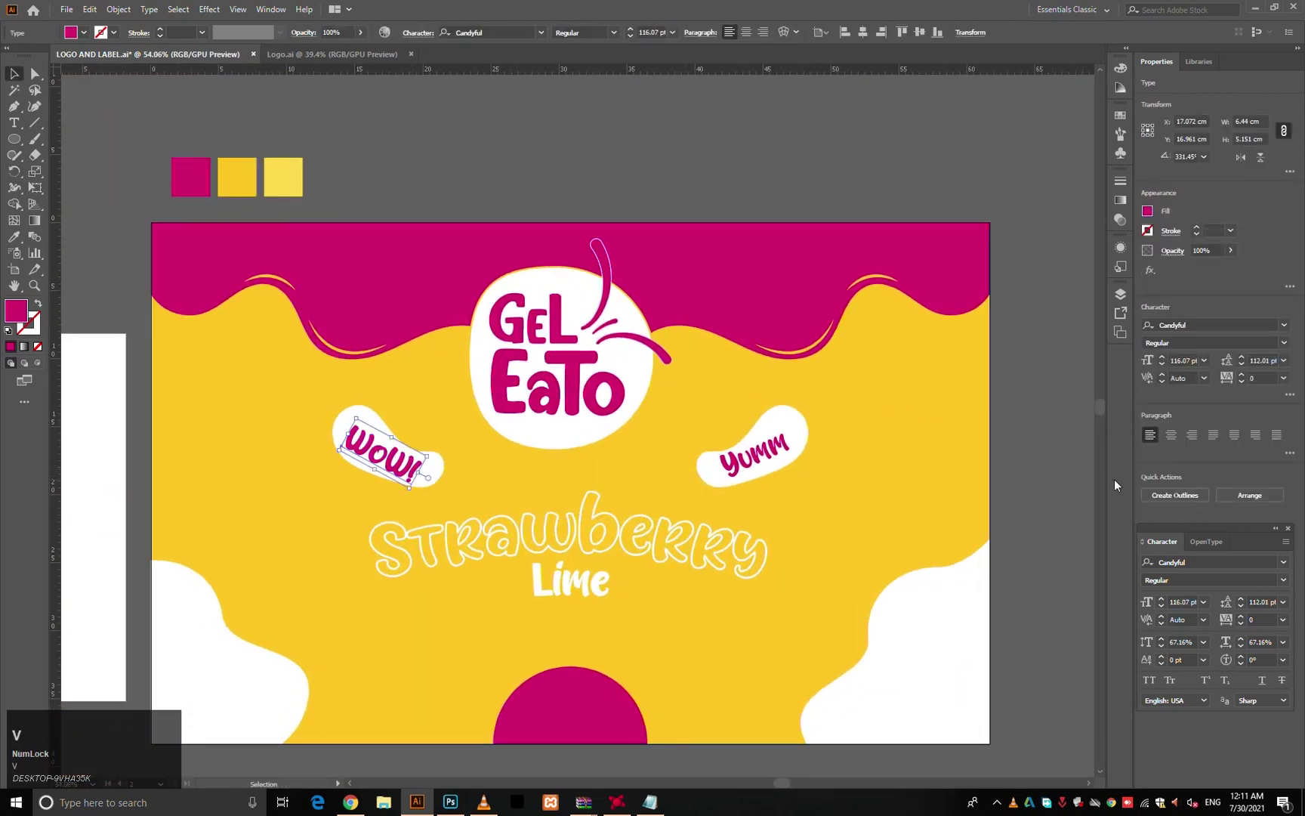
click(1042, 510)
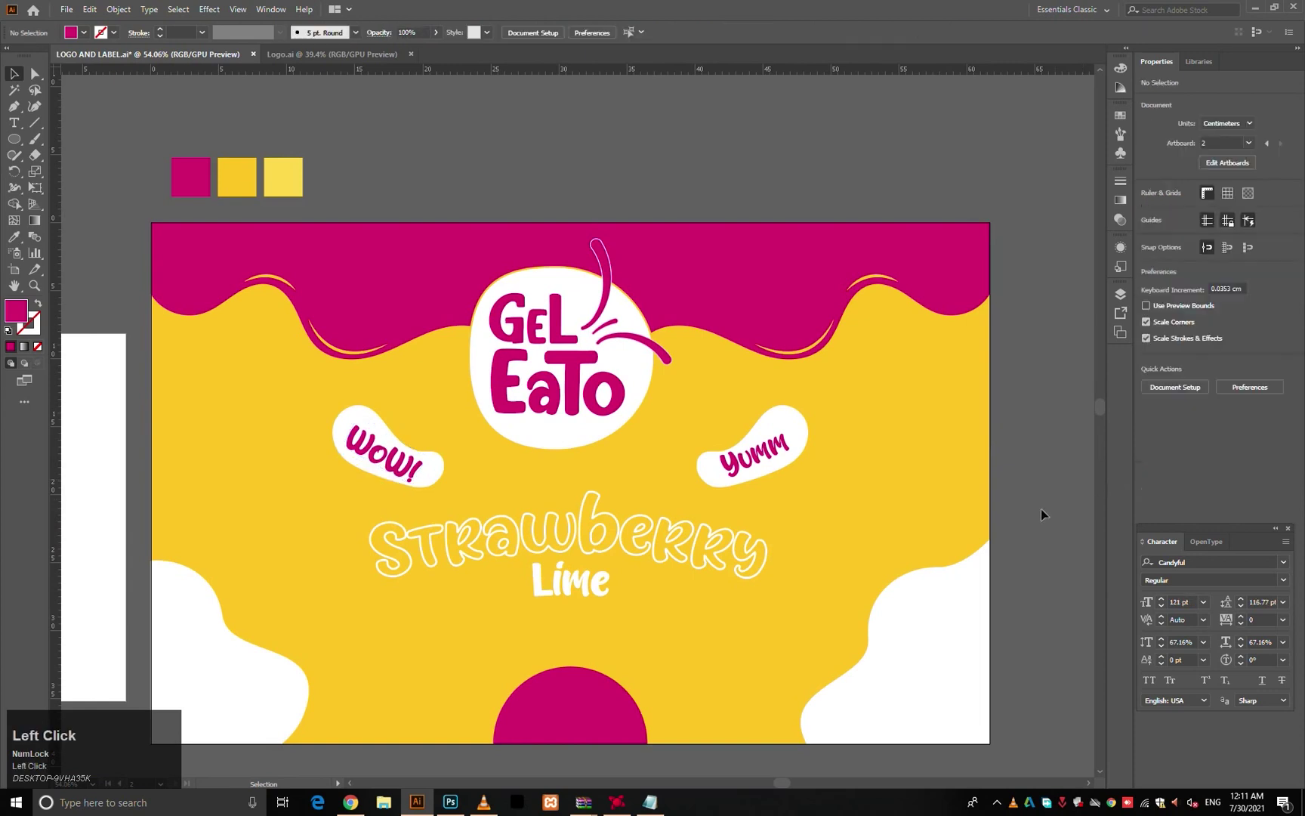
- Paste a copy of the "Yumm" text below the magenta semicircle and color it white
scroll(1020, 532, down, 1)
key(a)
click(748, 419)
key(t)
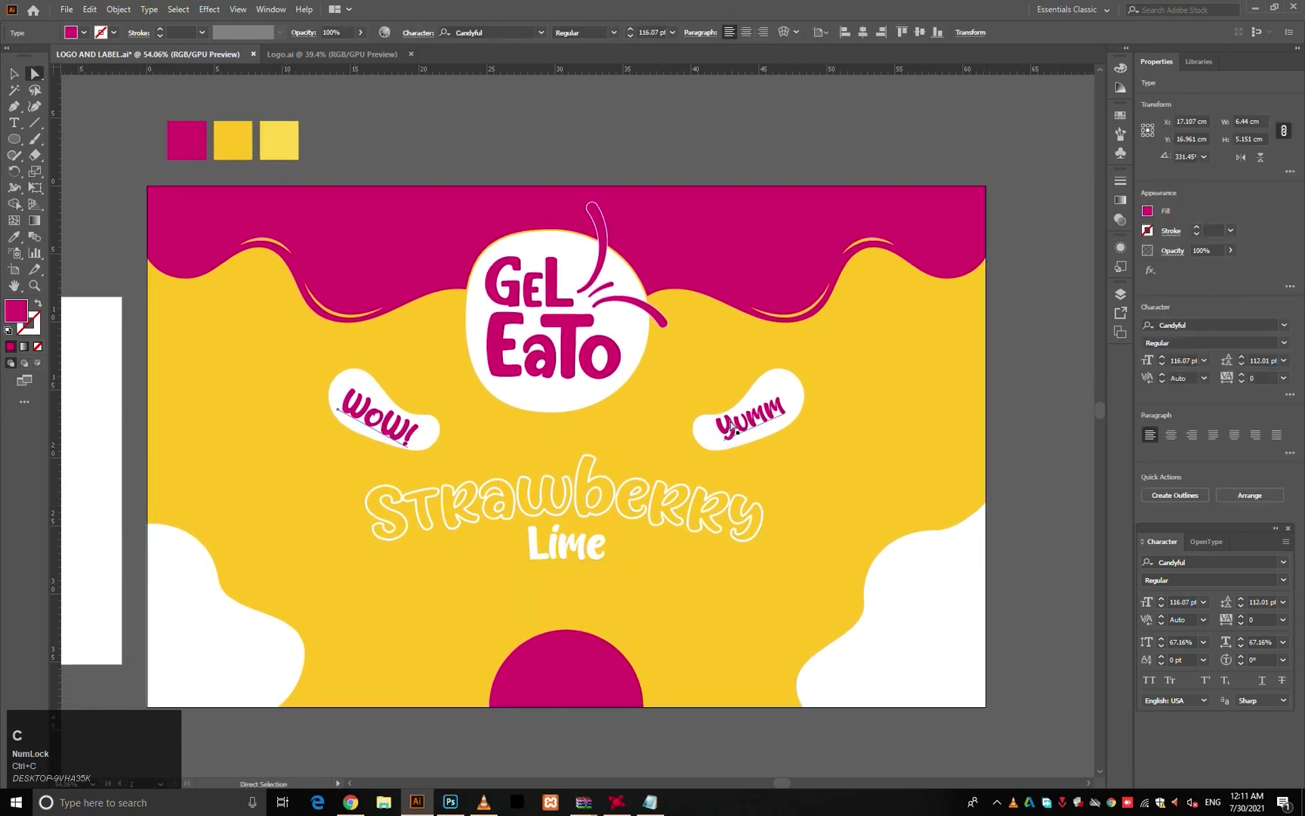
click(748, 419)
key(ctrl+a)
ctrl+click(1063, 395)
drag(650, 552, 656, 519)
drag(574, 568, 621, 674)
click(614, 566)
key(ctrl+v)
key(Escape)
key(i)
click(657, 250)
- Replace the white copied text below the semicircle with "1KG"
key(t)
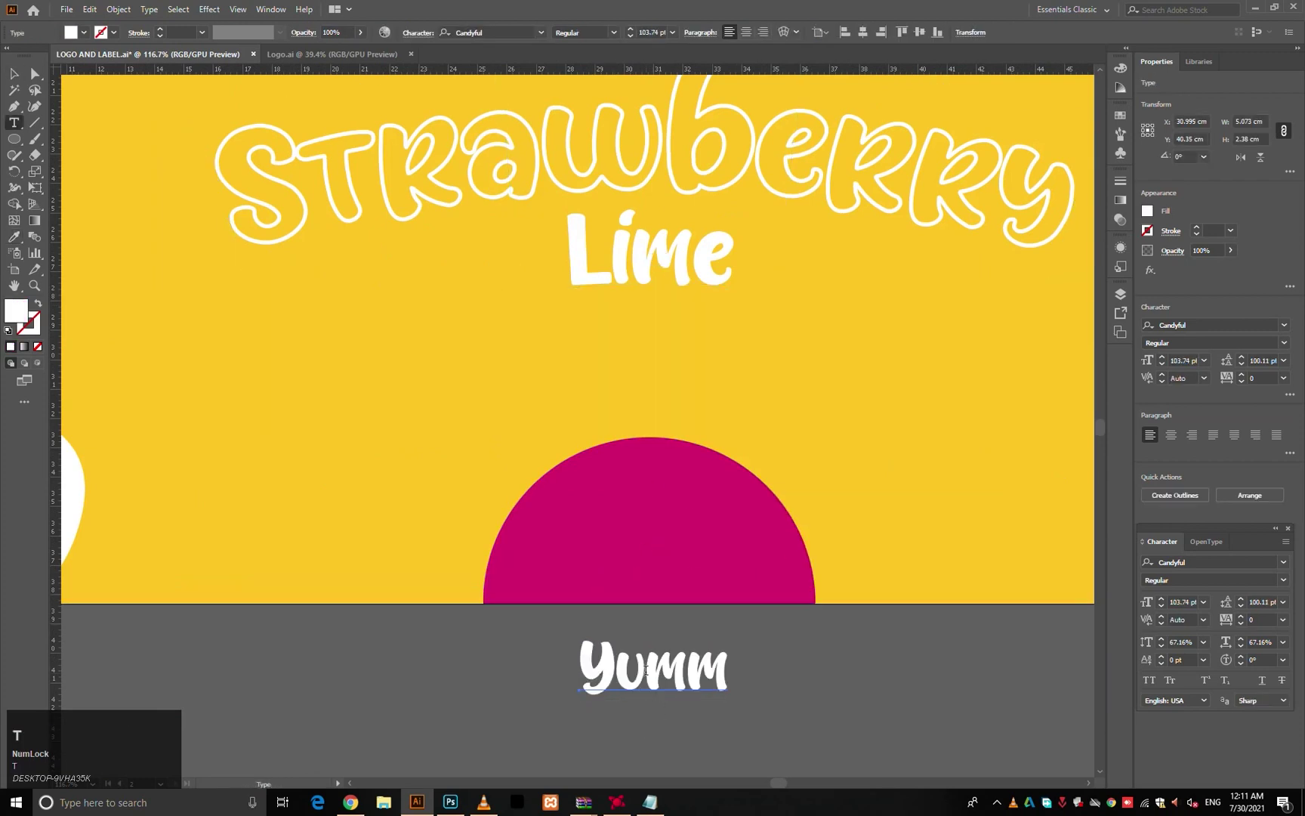
click(645, 670)
key(ctrl+a)
text(I)
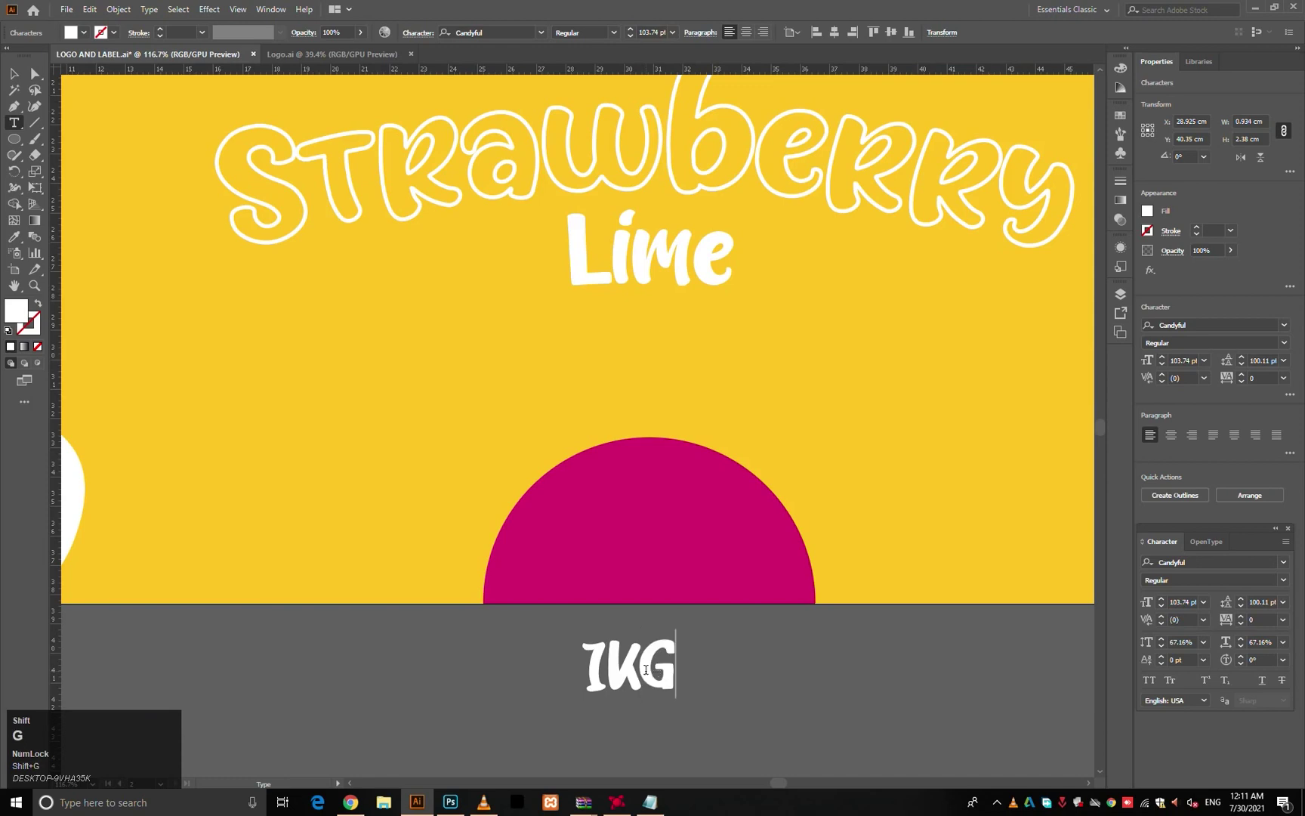
key(Escape)
- Move the "1KG" text onto the magenta semicircle, enlarged to about 147 pt with "KG" reduced to 123 pt
key(v)
drag(646, 674, 696, 535)
drag(594, 525, 780, 491)
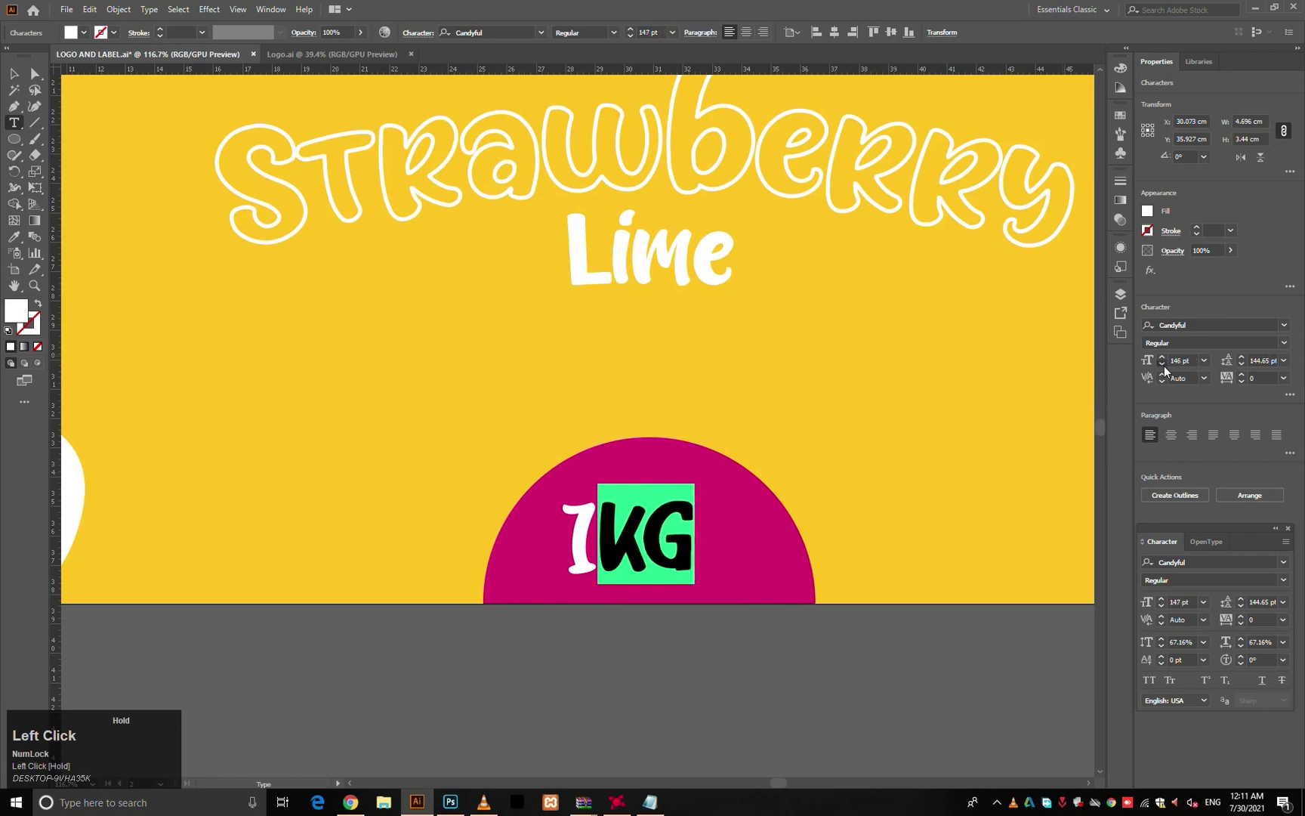
ctrl+click(758, 699)
key(v)
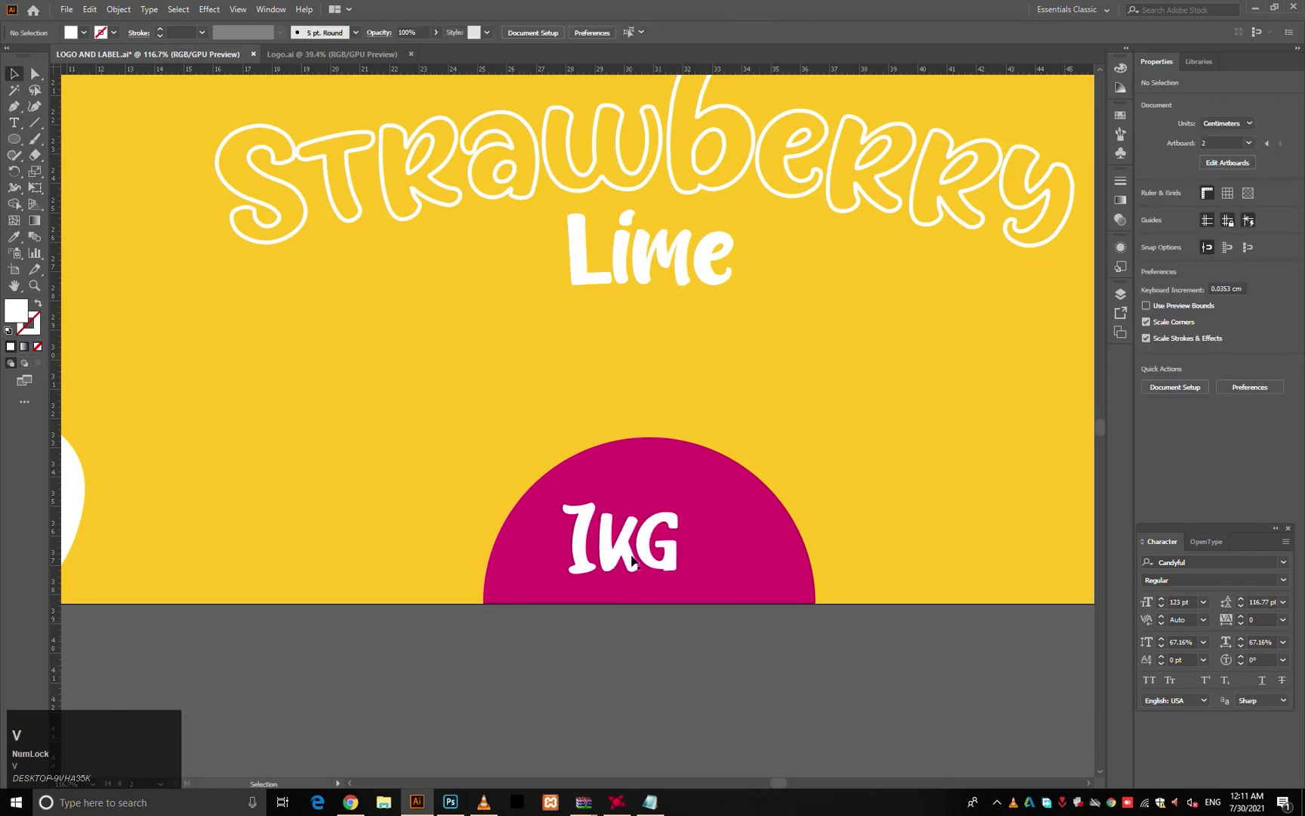
- Center the "1KG" text horizontally on the magenta semicircle and nudge it upward
shift+click(733, 557)
click(1194, 327)
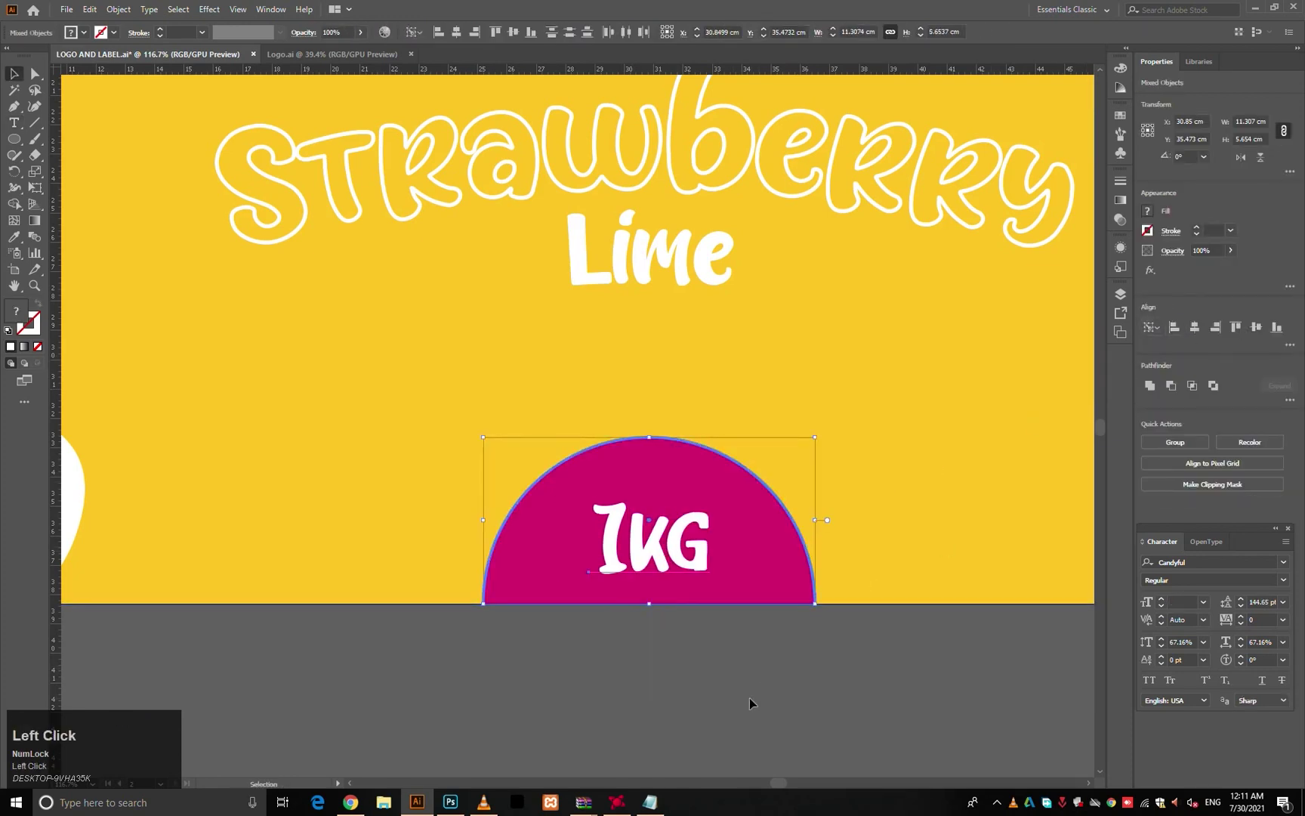
click(750, 699)
key(ctrl+0)
click(599, 721)
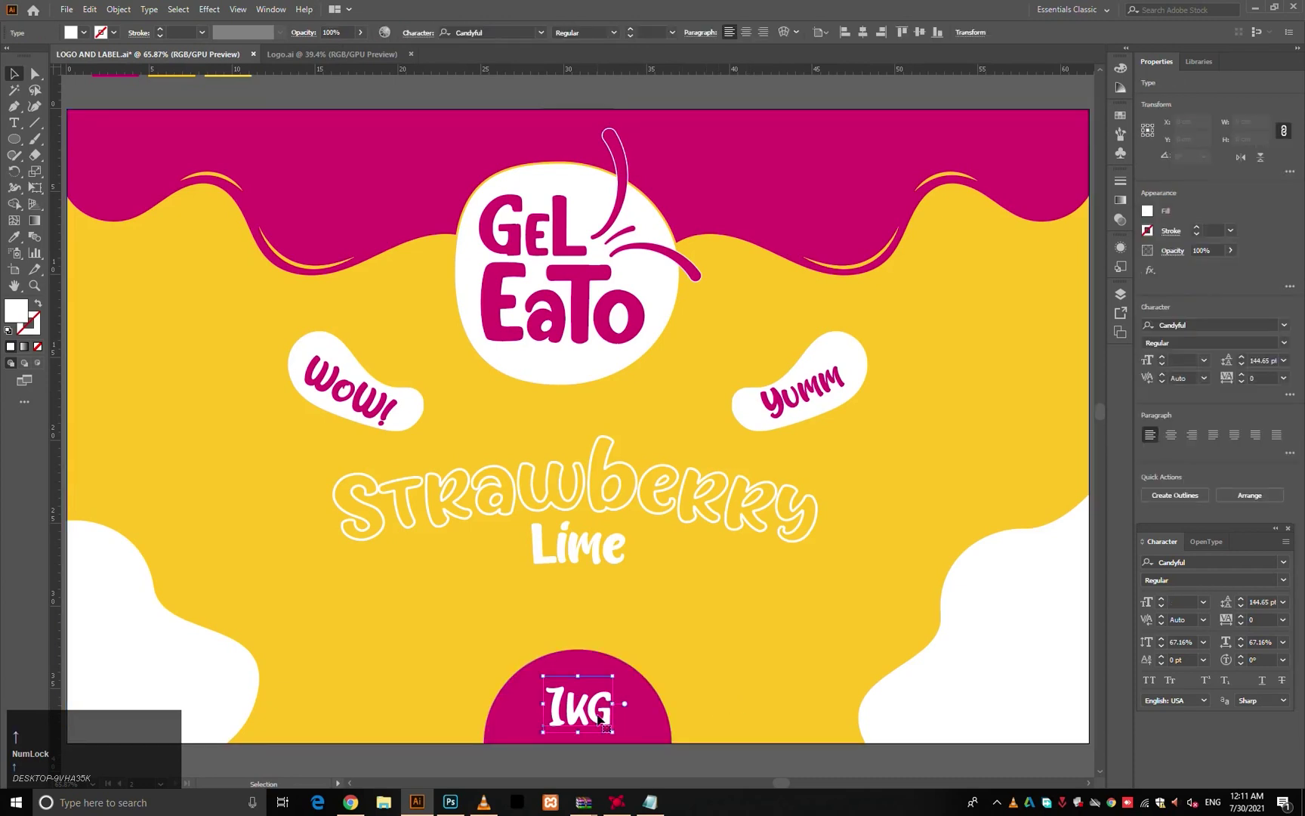
key(shift+Up)
mouse_move(657, 642)
mouse_down()
mouse_move(646, 659)
mouse_move(634, 635)
mouse_up()
click(720, 744)
ctrl+click(742, 714)
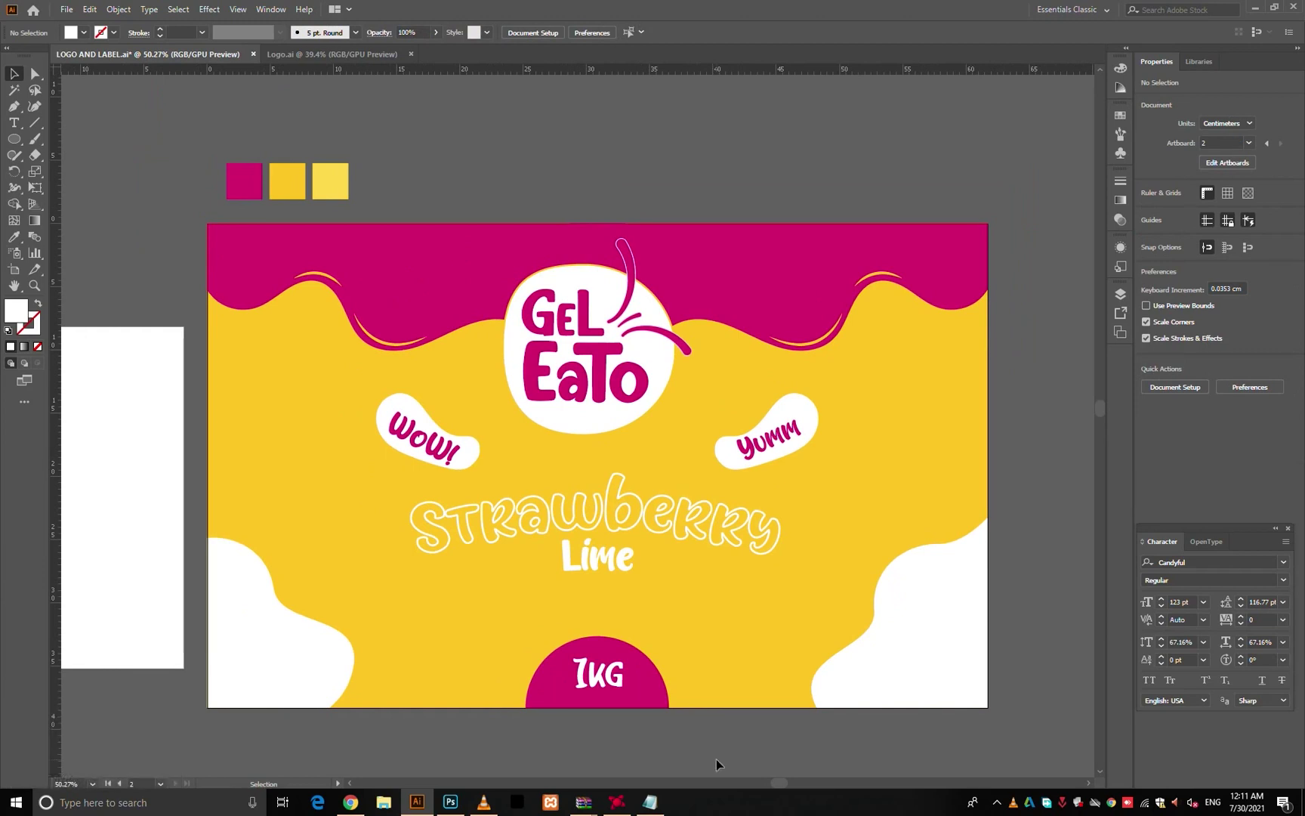
- Bring the mint leaf and two strawberry illustrations from the far pasteboard to just right of the label
drag(746, 572, 781, 498)
drag(890, 429, 771, 466)
drag(816, 306, 944, 394)
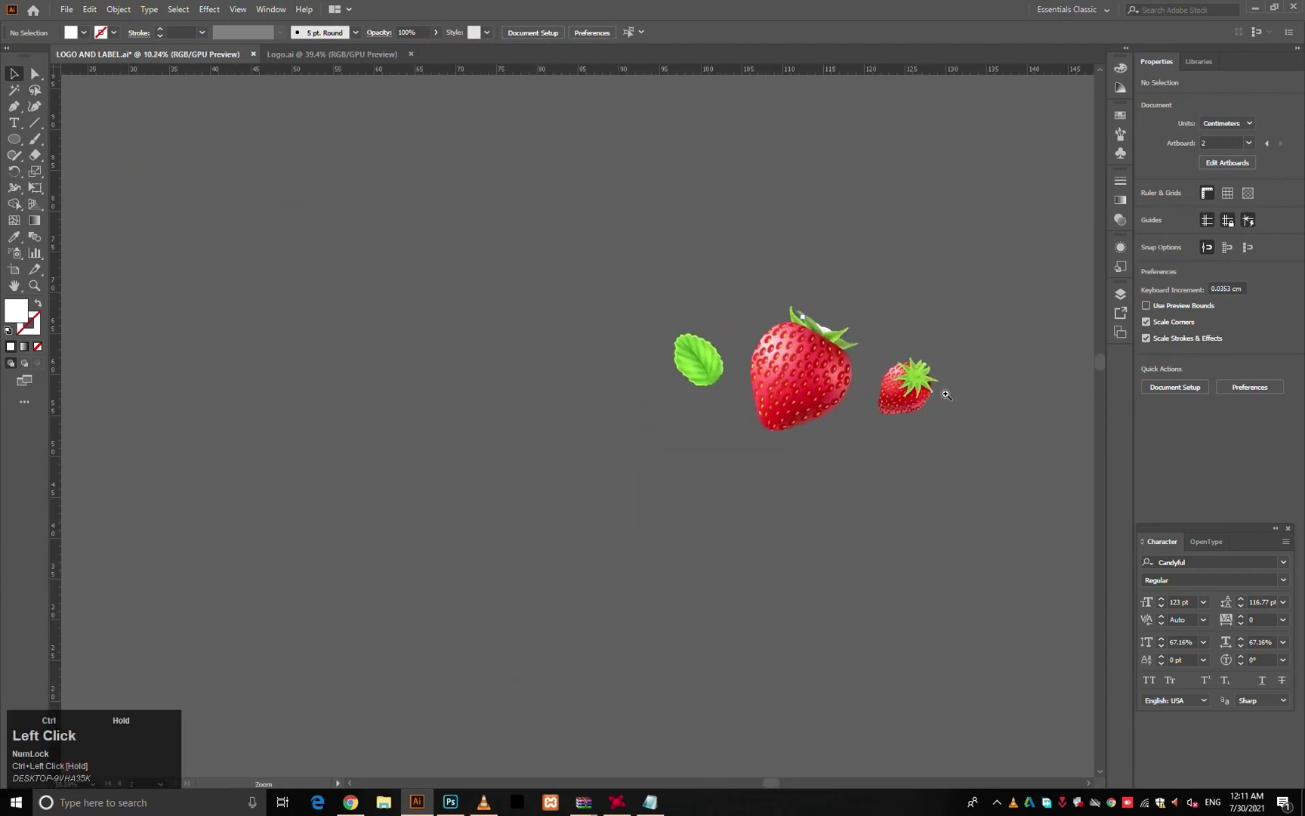
click(819, 381)
drag(964, 282, 648, 495)
drag(648, 494, 741, 374)
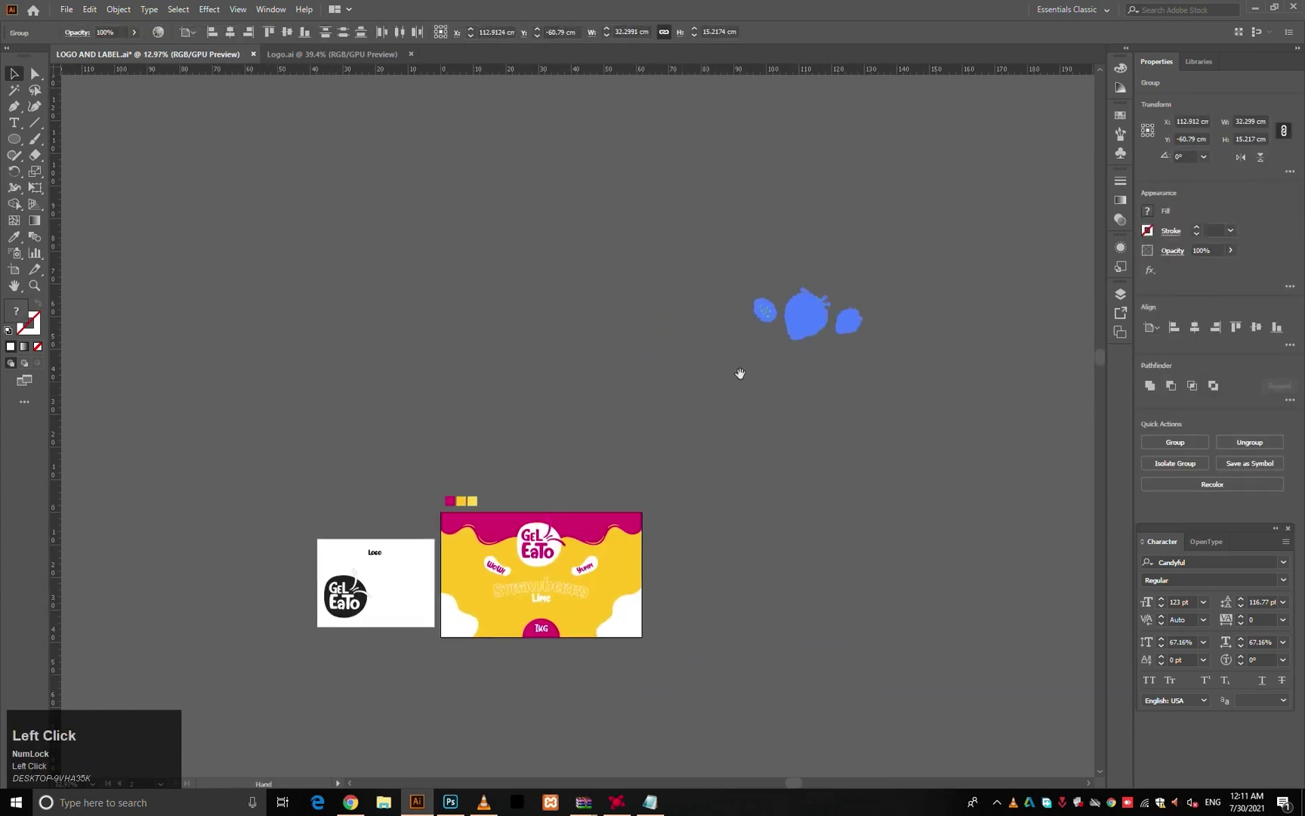
drag(750, 474, 713, 586)
click(696, 650)
drag(634, 598, 883, 574)
- Place the mint leaf at the tip of the logo's lower stem, sized about 5.2 × 5.6 cm
click(855, 480)
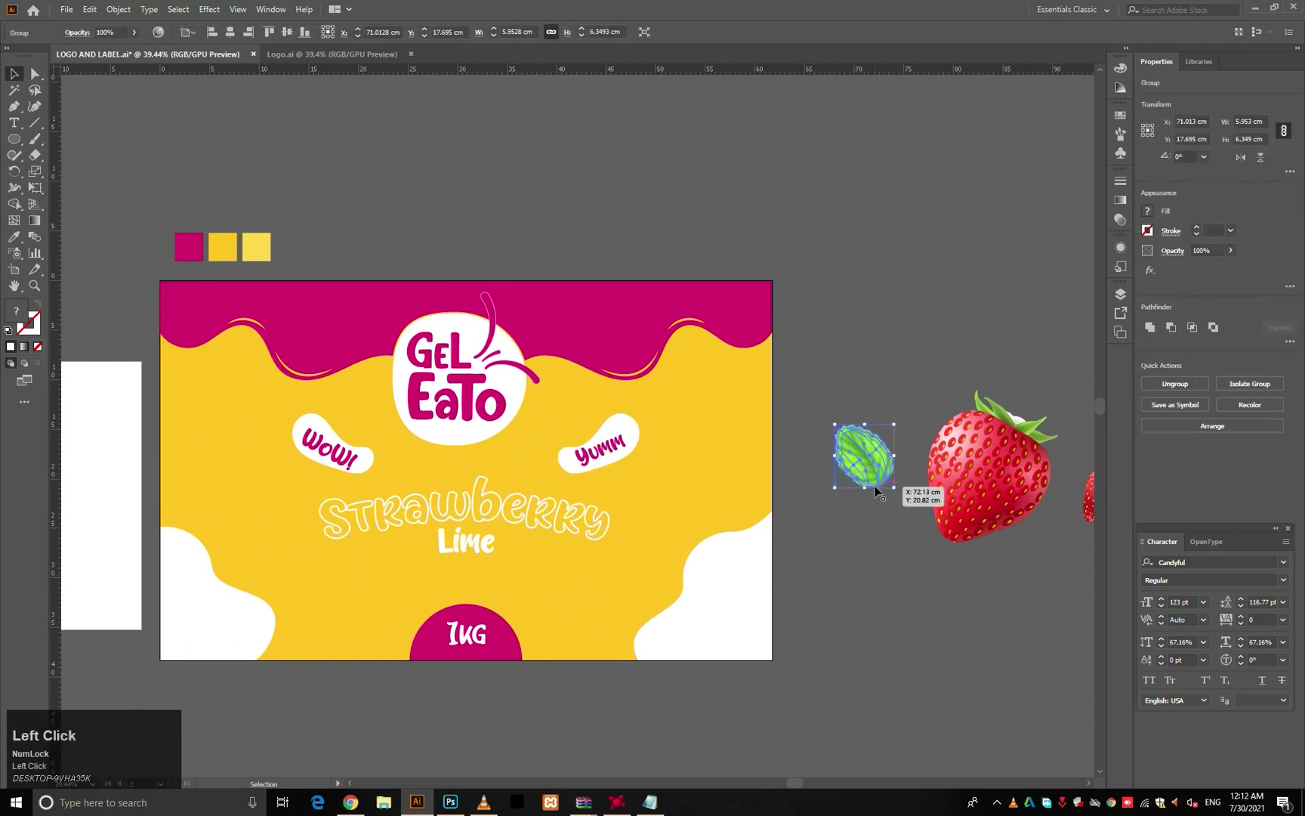
drag(879, 481, 556, 413)
click(830, 504)
drag(514, 346, 678, 383)
drag(584, 444, 522, 457)
drag(647, 492, 651, 410)
click(899, 438)
scroll(912, 434, down, 1)
drag(916, 447, 860, 443)
drag(613, 373, 627, 394)
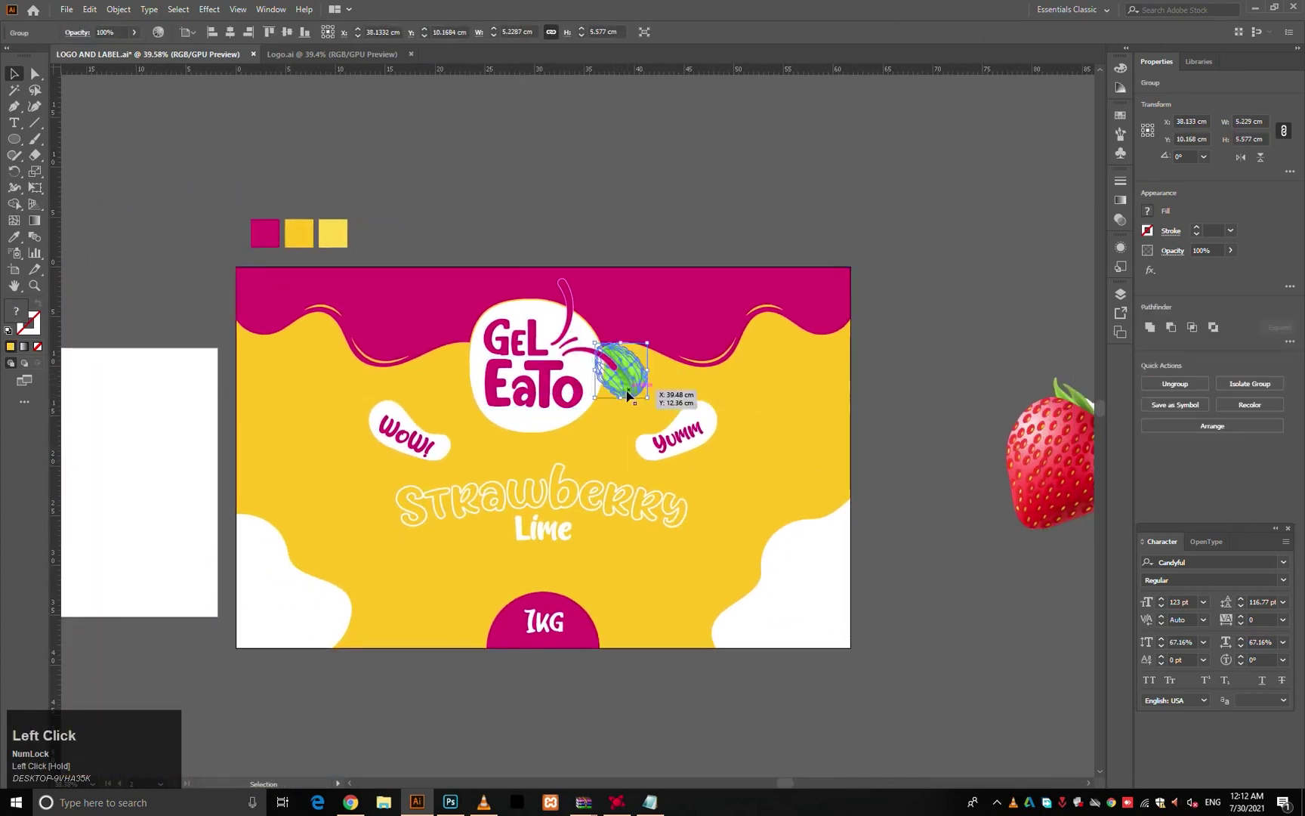
click(906, 495)
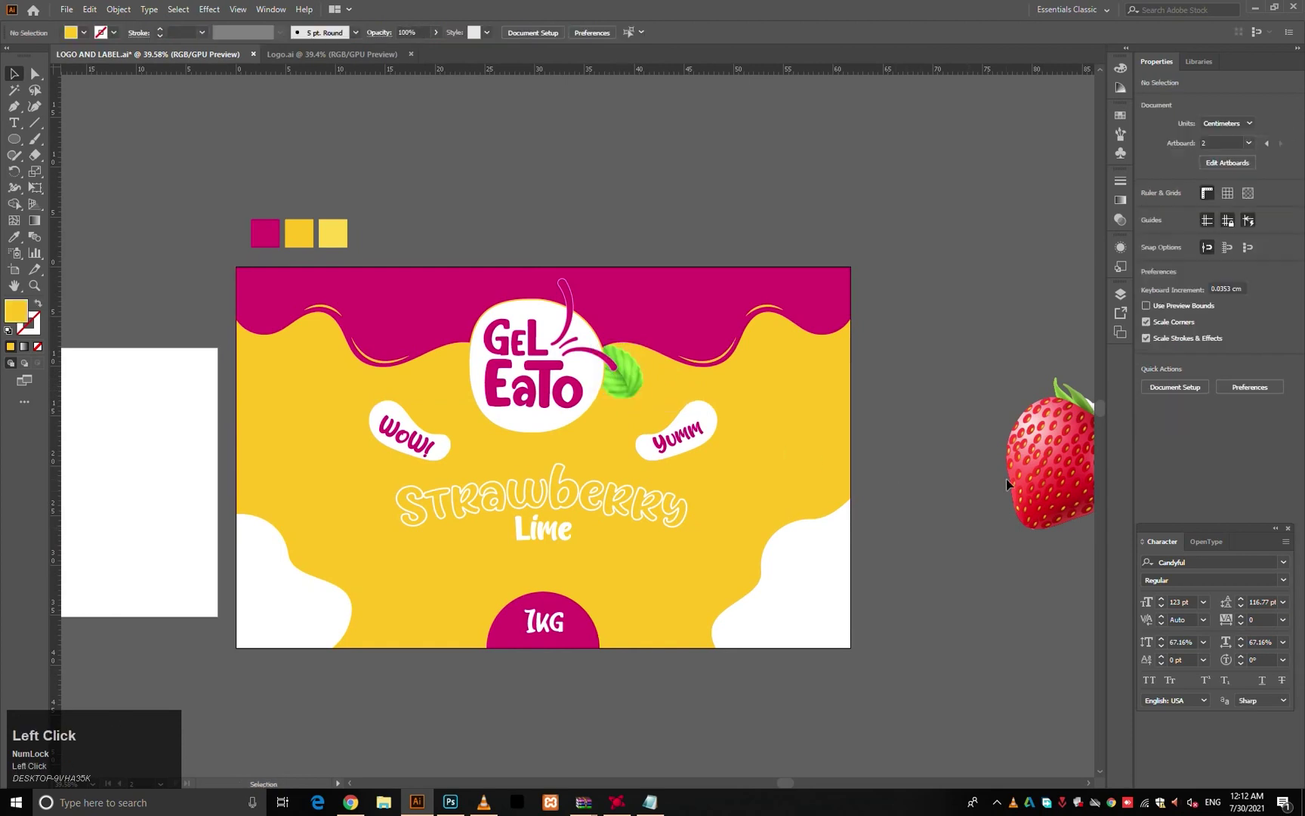
- Place a copy of the large strawberry over the label's left edge, enlarged to about 14.9 × 17.3 cm
click(1046, 463)
drag(1046, 462, 212, 435)
drag(303, 434, 313, 434)
drag(235, 452, 235, 447)
click(483, 183)
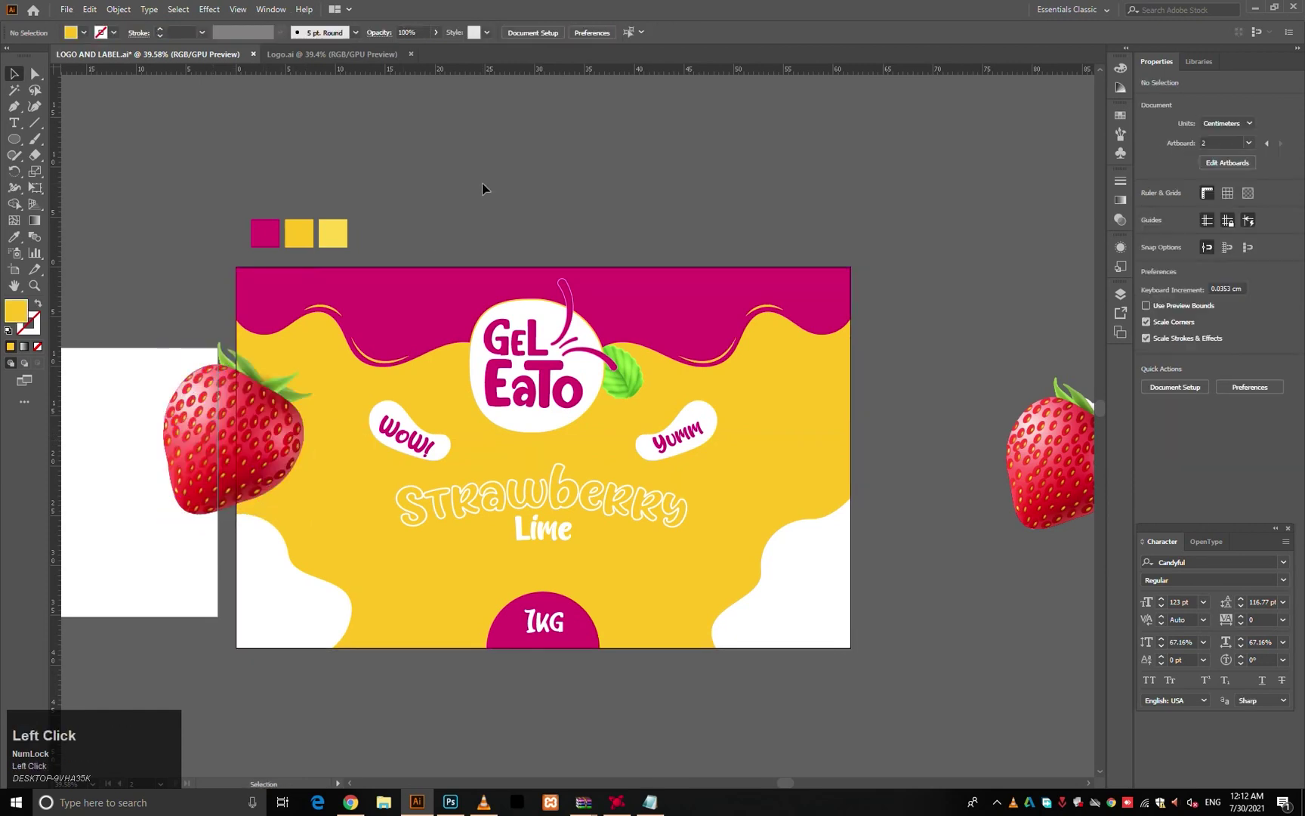
- Apply an additional Gaussian Blur with an 8.3-pixel radius to the strawberry on the label's left edge
click(216, 446)
click(210, 10)
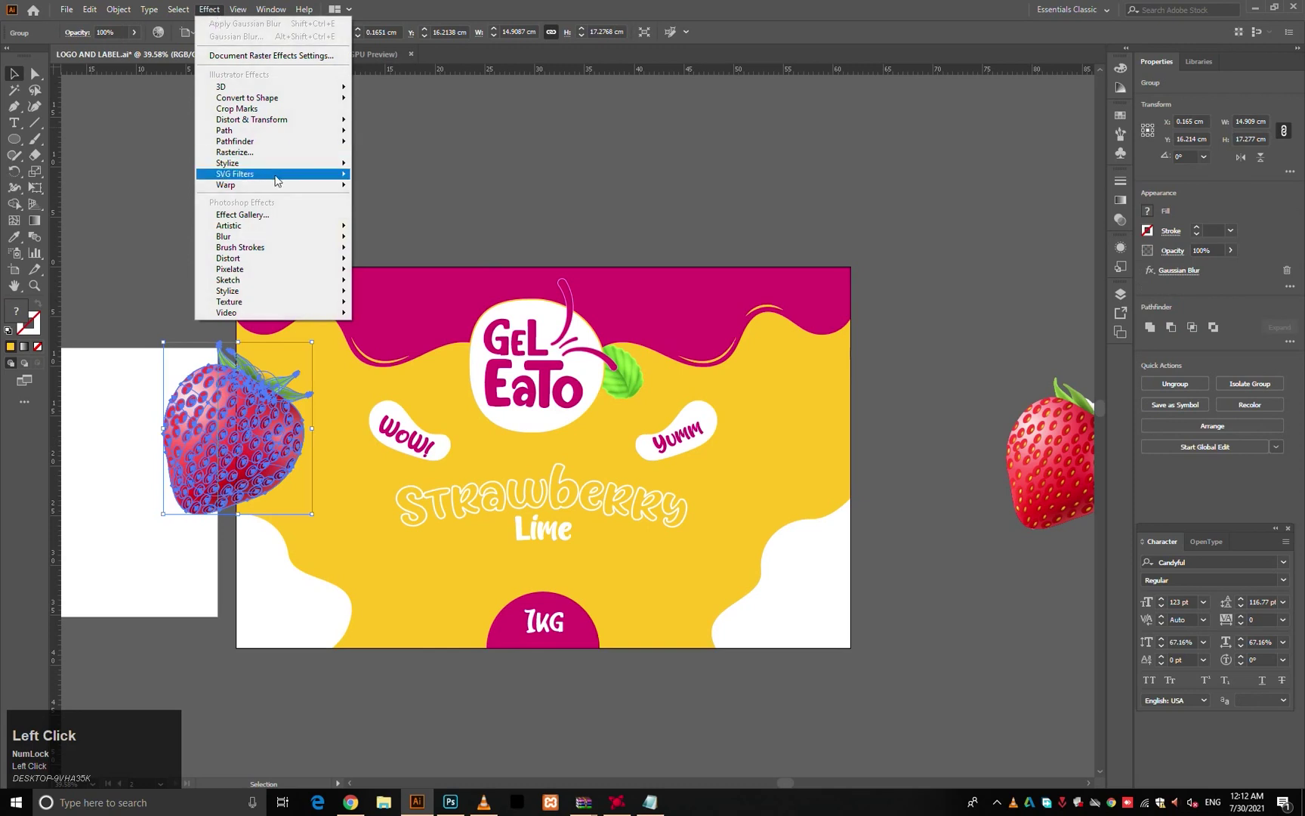
mouse_move(281, 168)
mouse_move(310, 237)
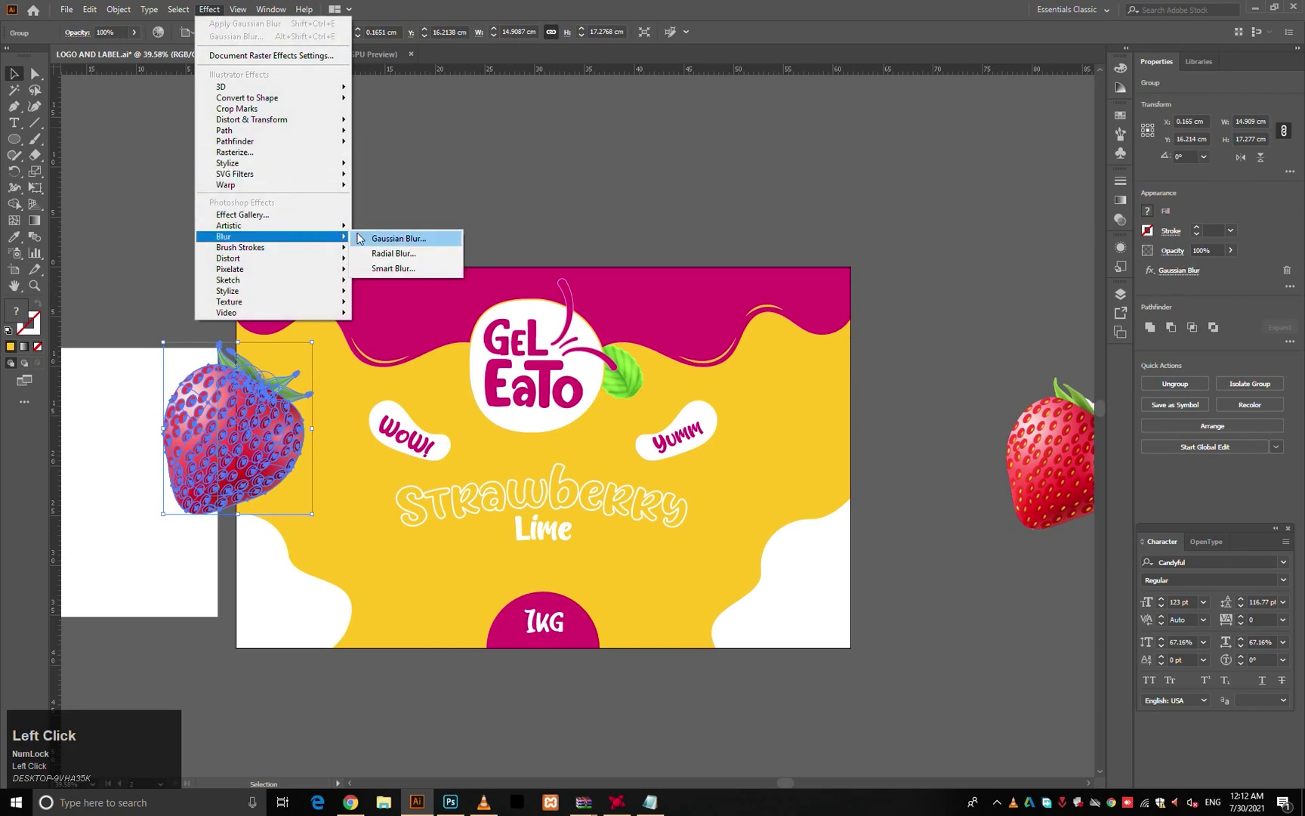
click(361, 234)
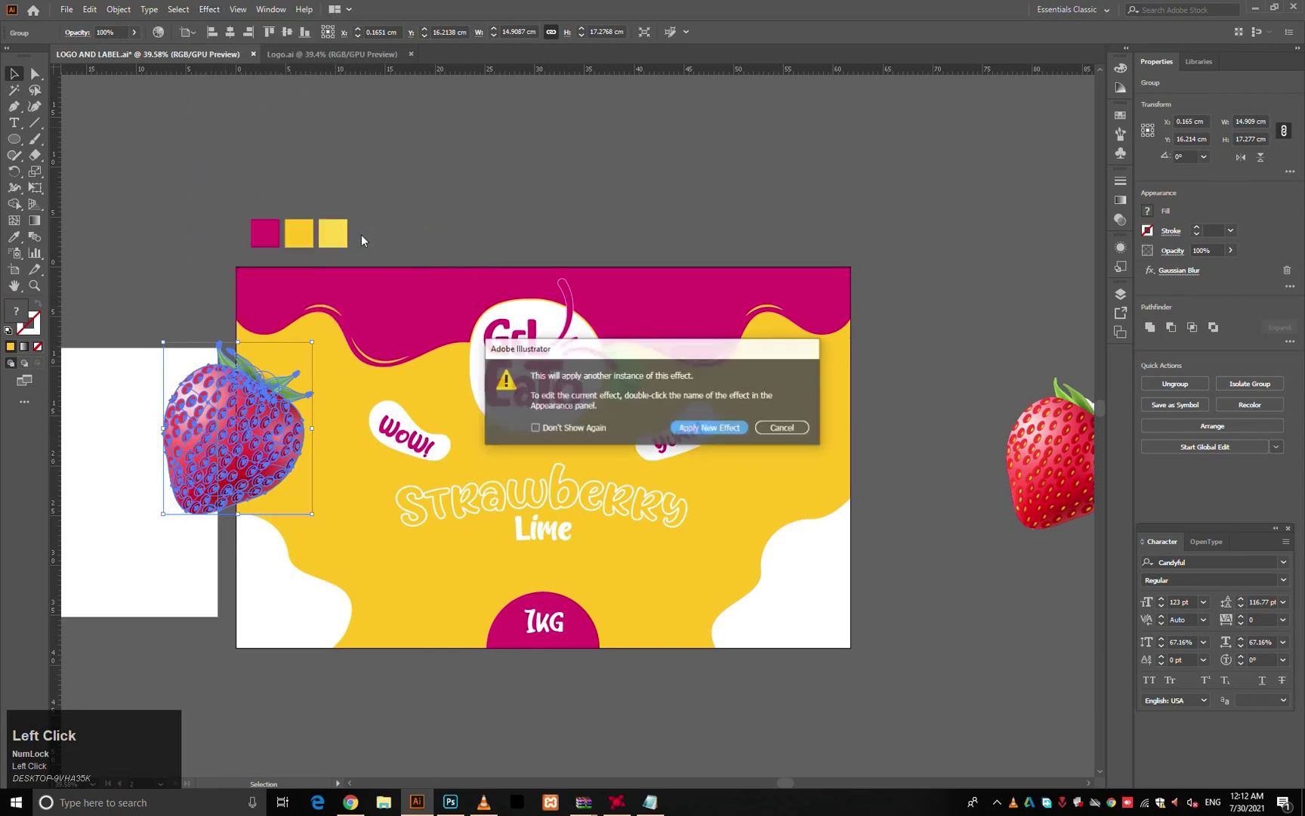
click(691, 429)
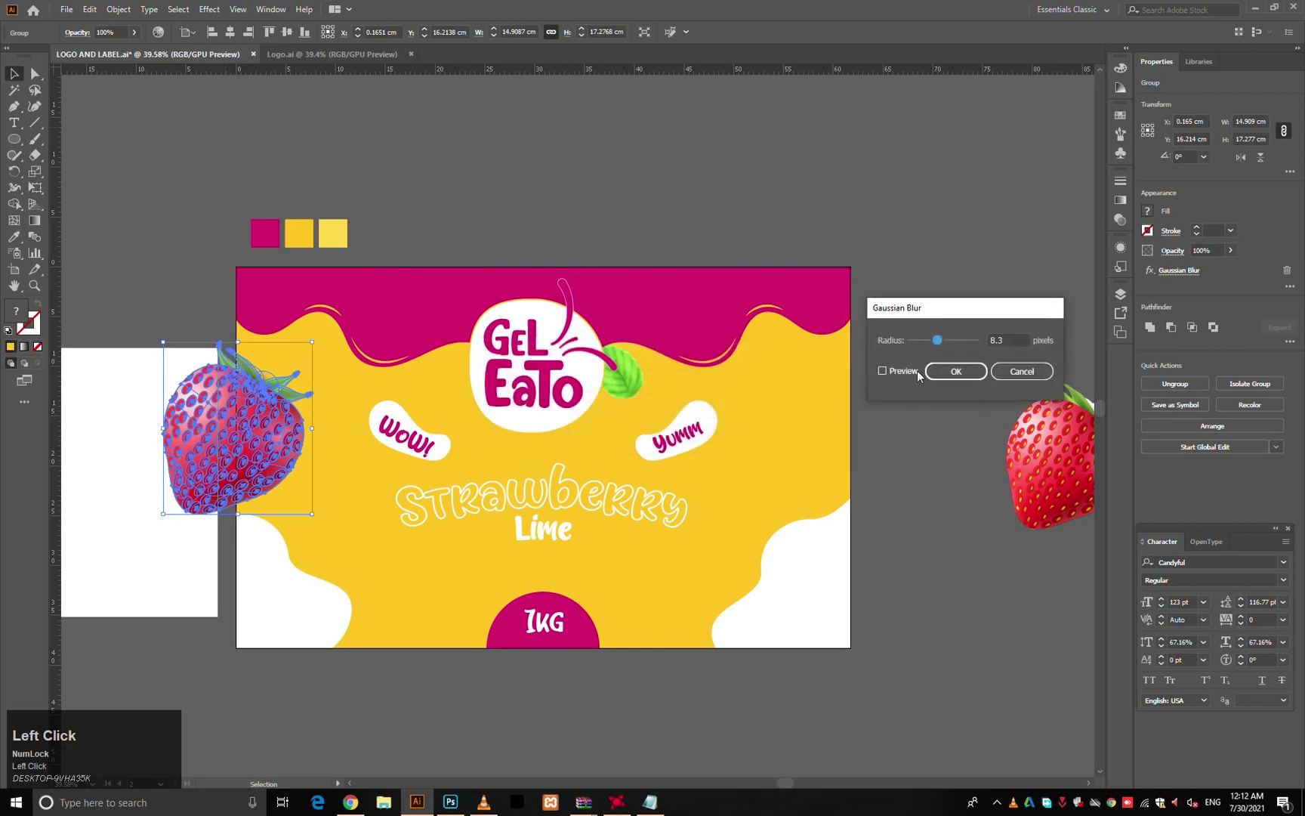
click(968, 370)
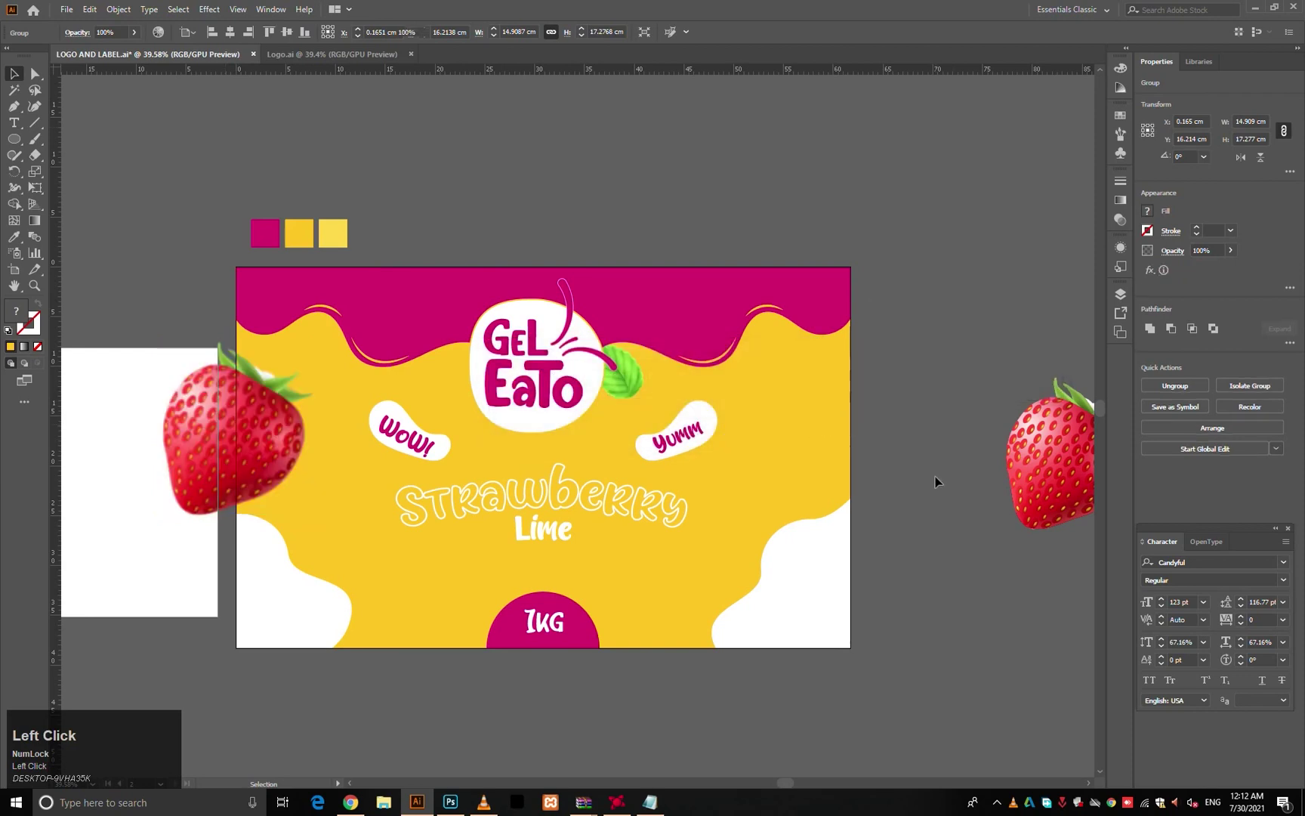
click(935, 476)
- Increase the left strawberry's added Gaussian Blur radius to 21.7 pixels
click(279, 450)
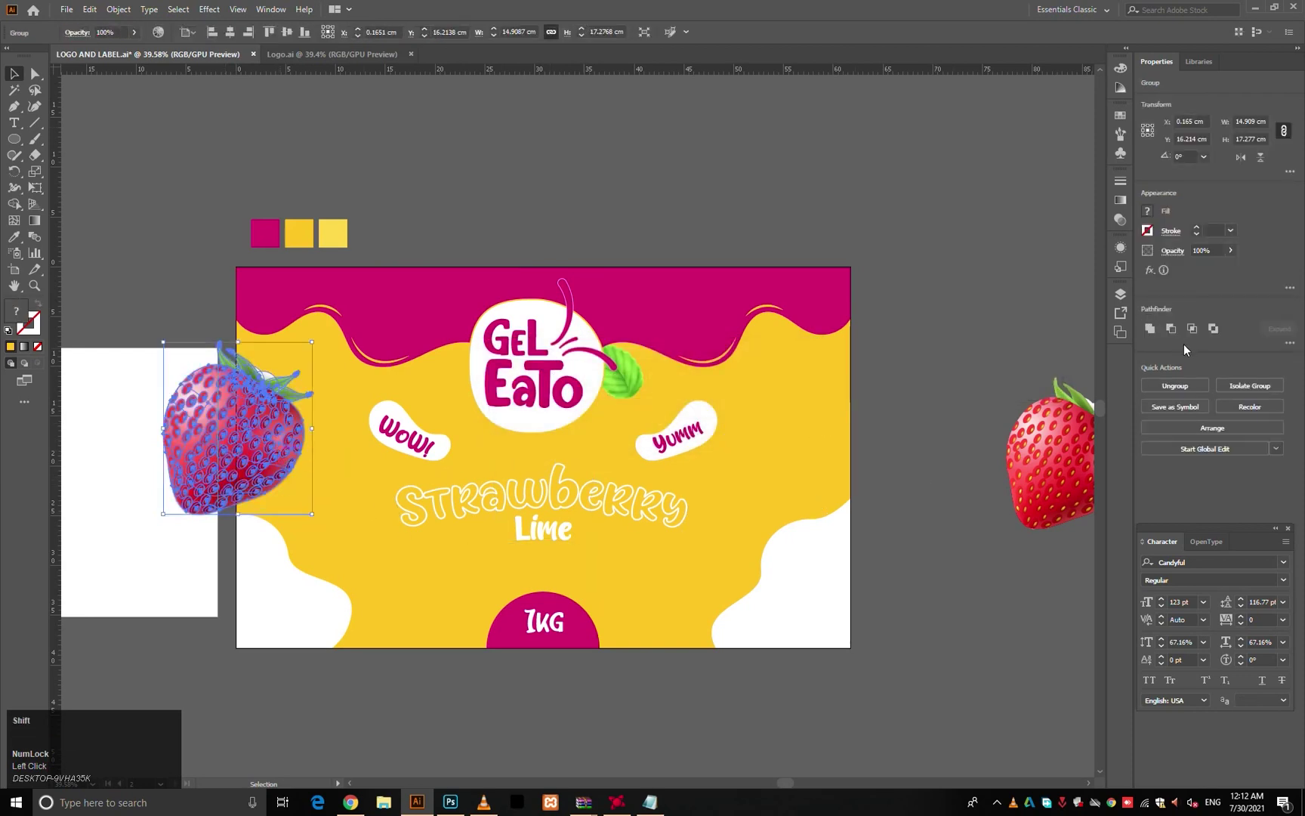
key(shift+F6)
click(992, 314)
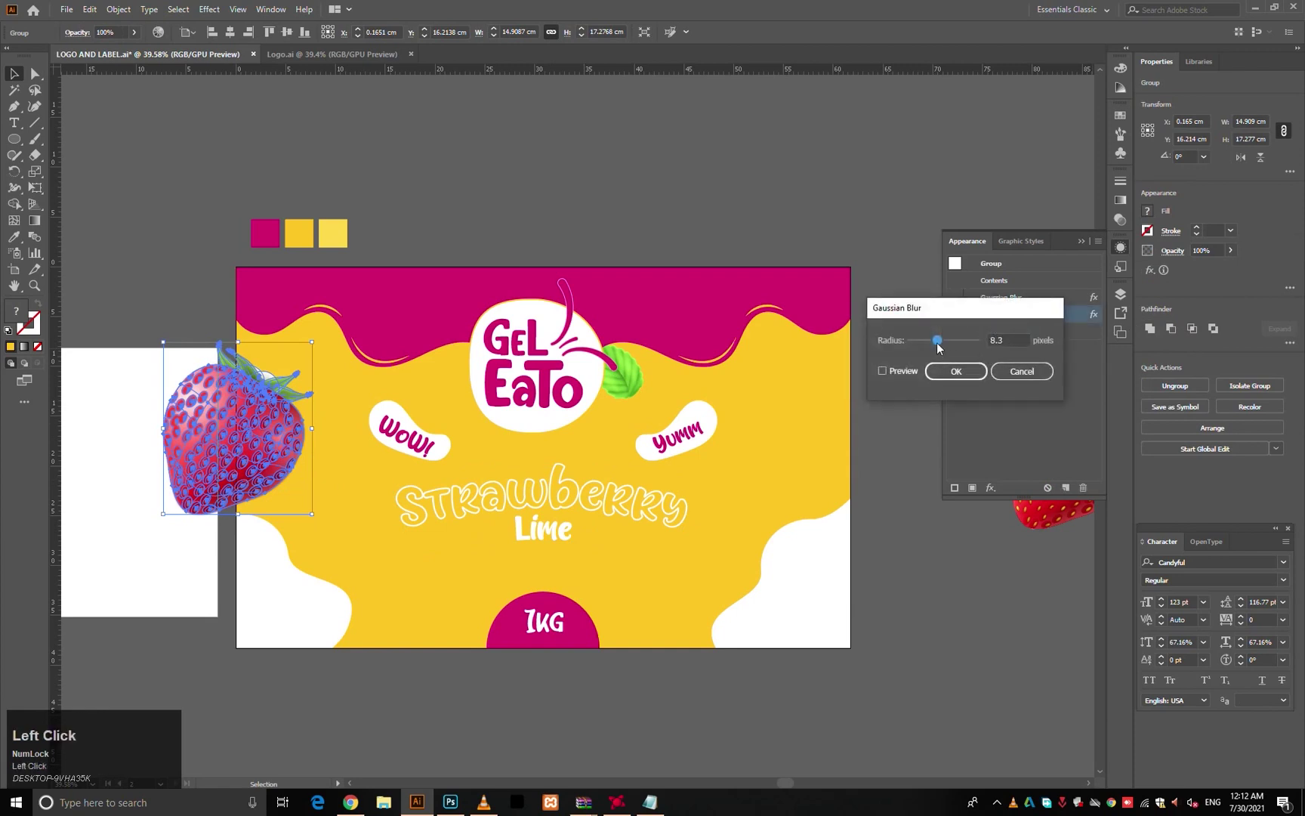
click(888, 373)
drag(941, 341, 947, 343)
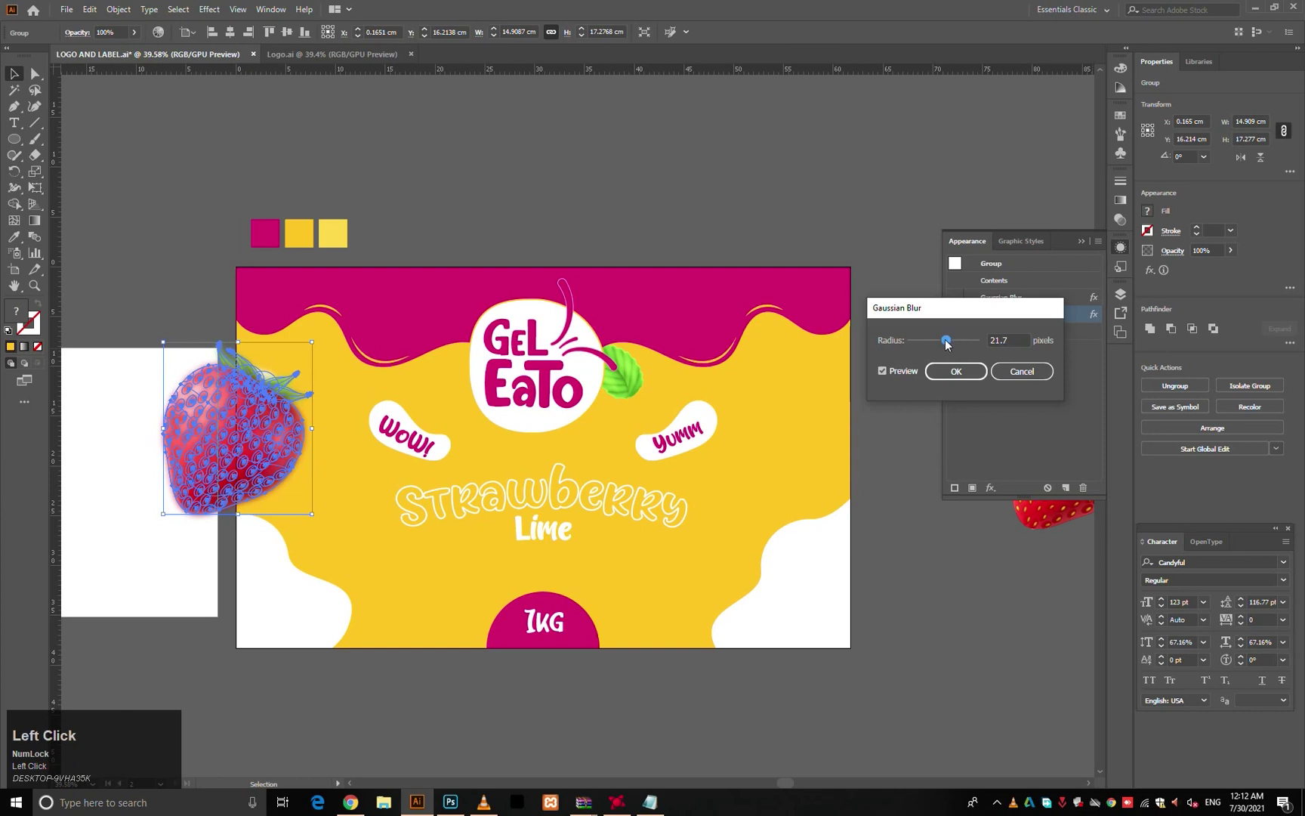
click(956, 371)
click(934, 508)
- Move the original large strawberry onto the label's right edge
drag(937, 506, 801, 483)
click(963, 523)
drag(942, 466, 730, 432)
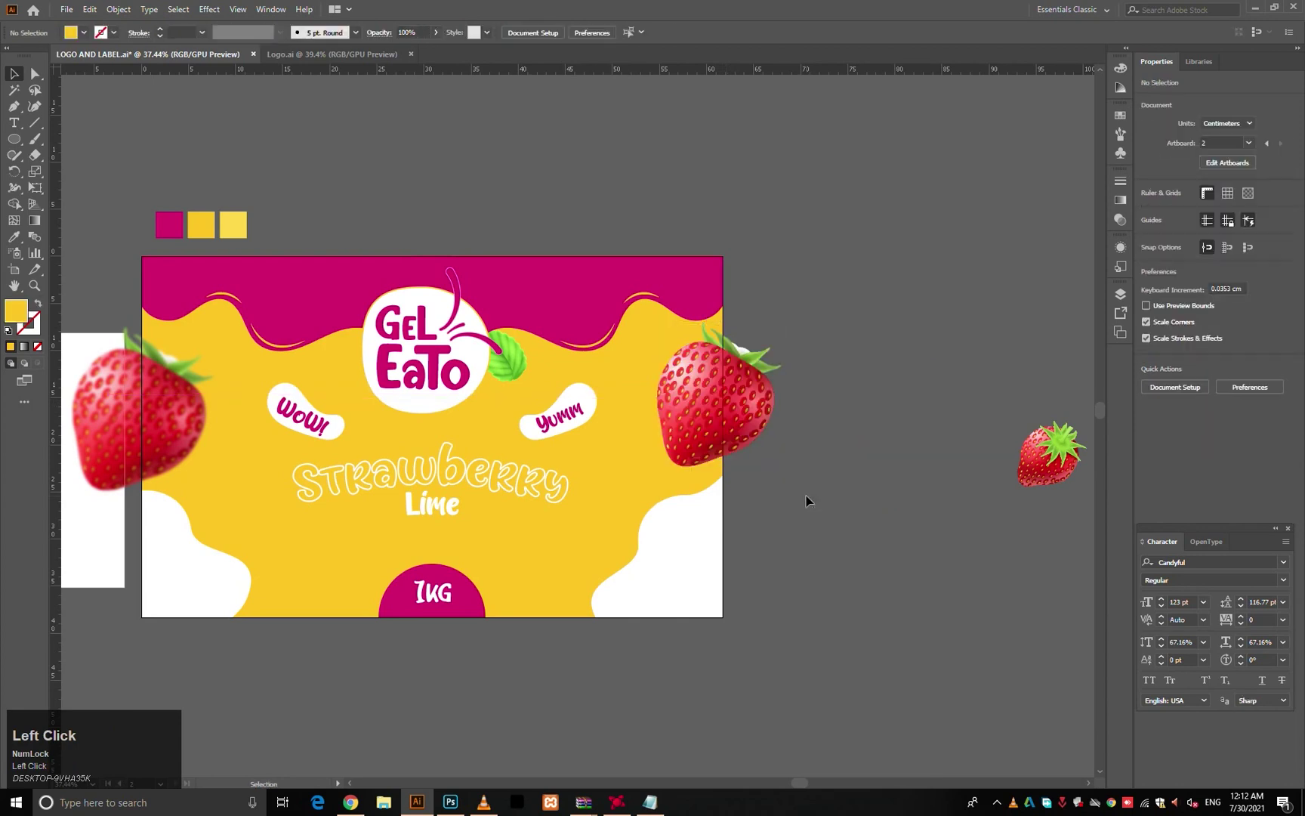
- Place a copy of the small strawberry on the label's lower-right white blob, bring it to front, and enlarge it to about 8.1 × 7.8 cm
alt+drag(1044, 446, 635, 541)
click(681, 560)
click(621, 551)
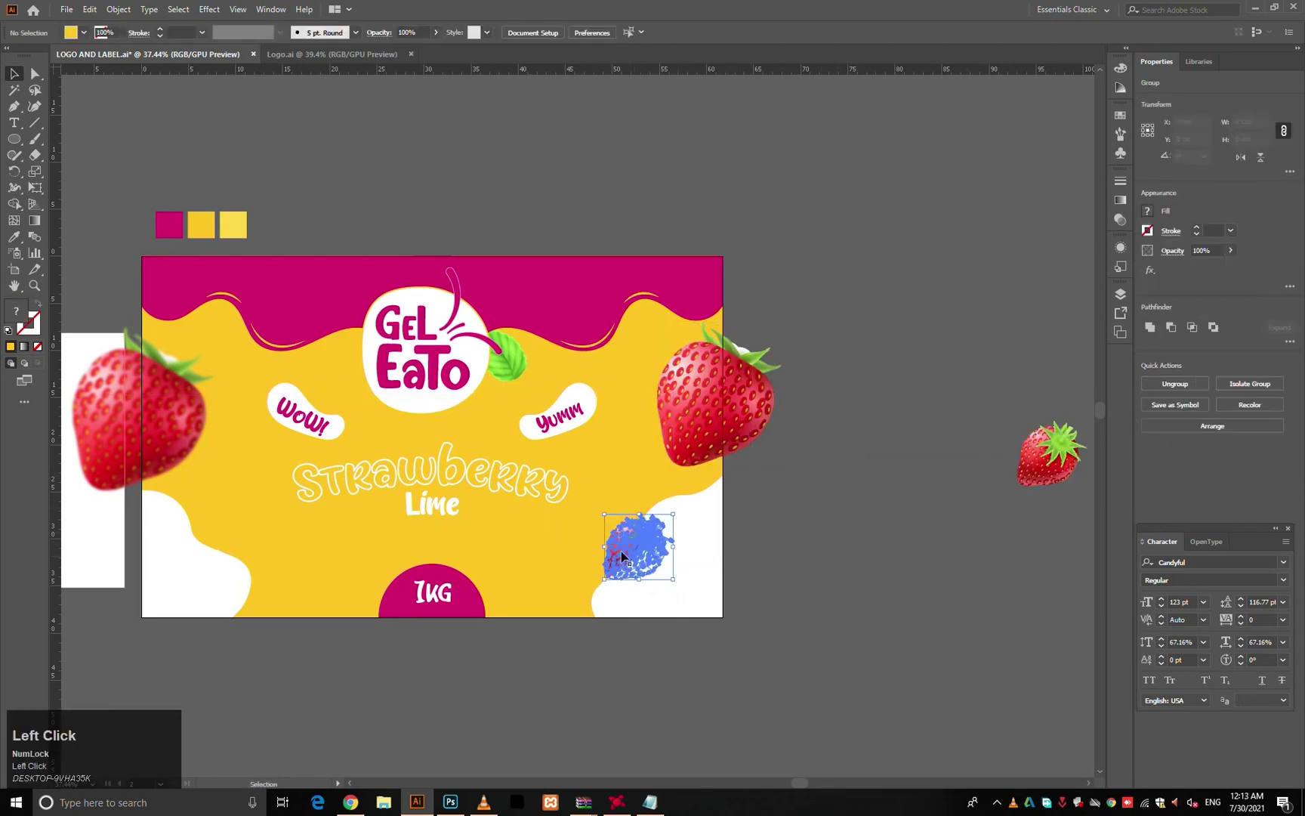
right_click(621, 551)
mouse_move(721, 726)
click(807, 718)
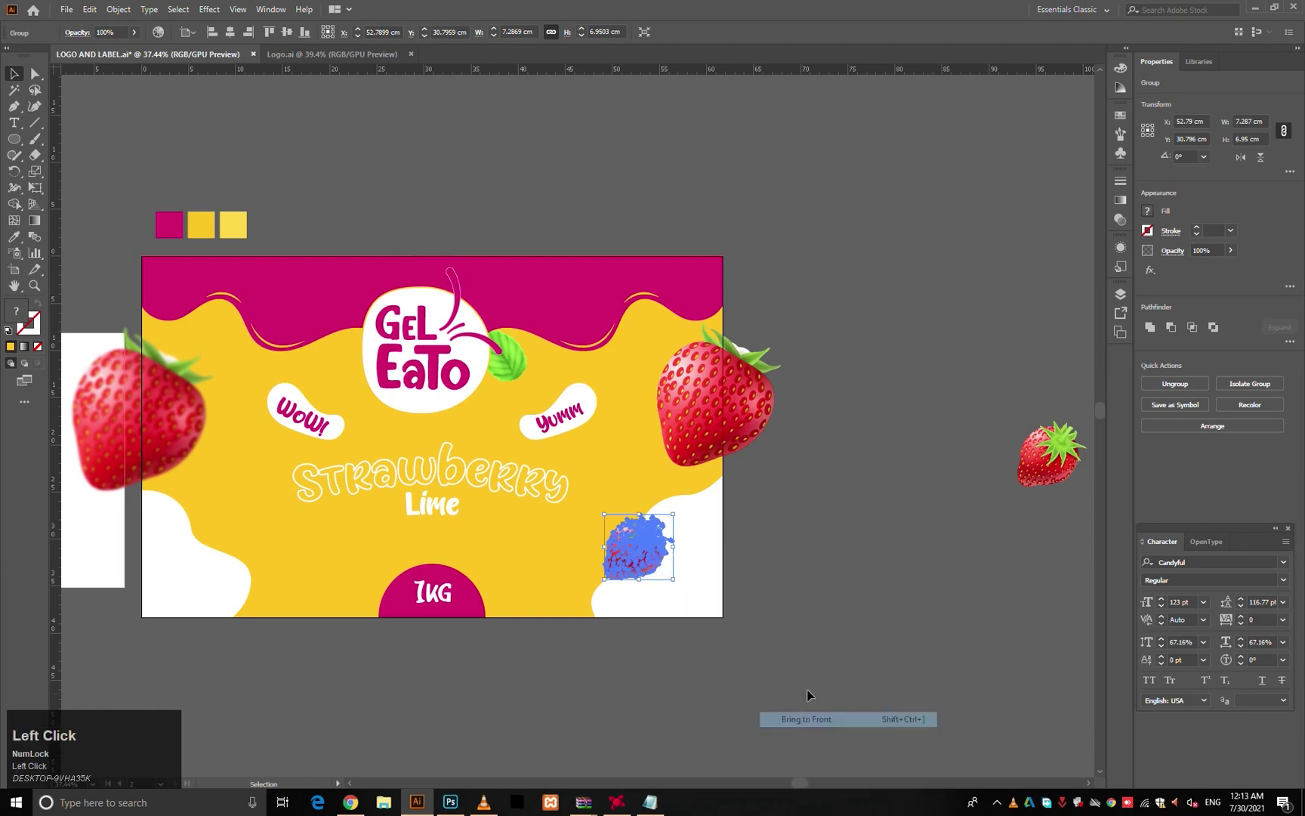
click(805, 690)
click(645, 566)
alt+shift+drag(673, 514, 807, 504)
click(702, 513)
click(728, 634)
- Place a vertically reflected, slightly smaller copy of the small strawberry on the label's lower-left white blob
alt+drag(740, 540, 278, 536)
right_click(322, 530)
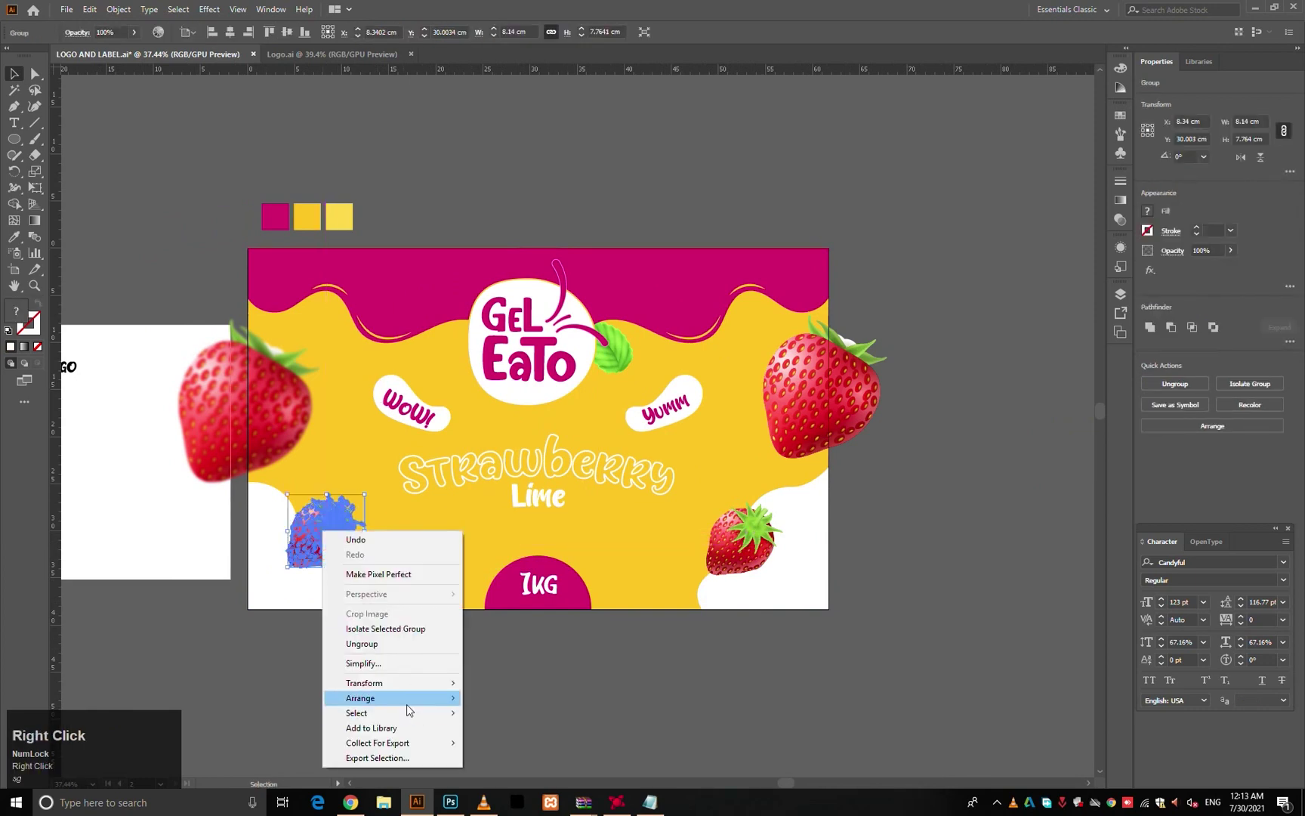
click(364, 683)
click(513, 734)
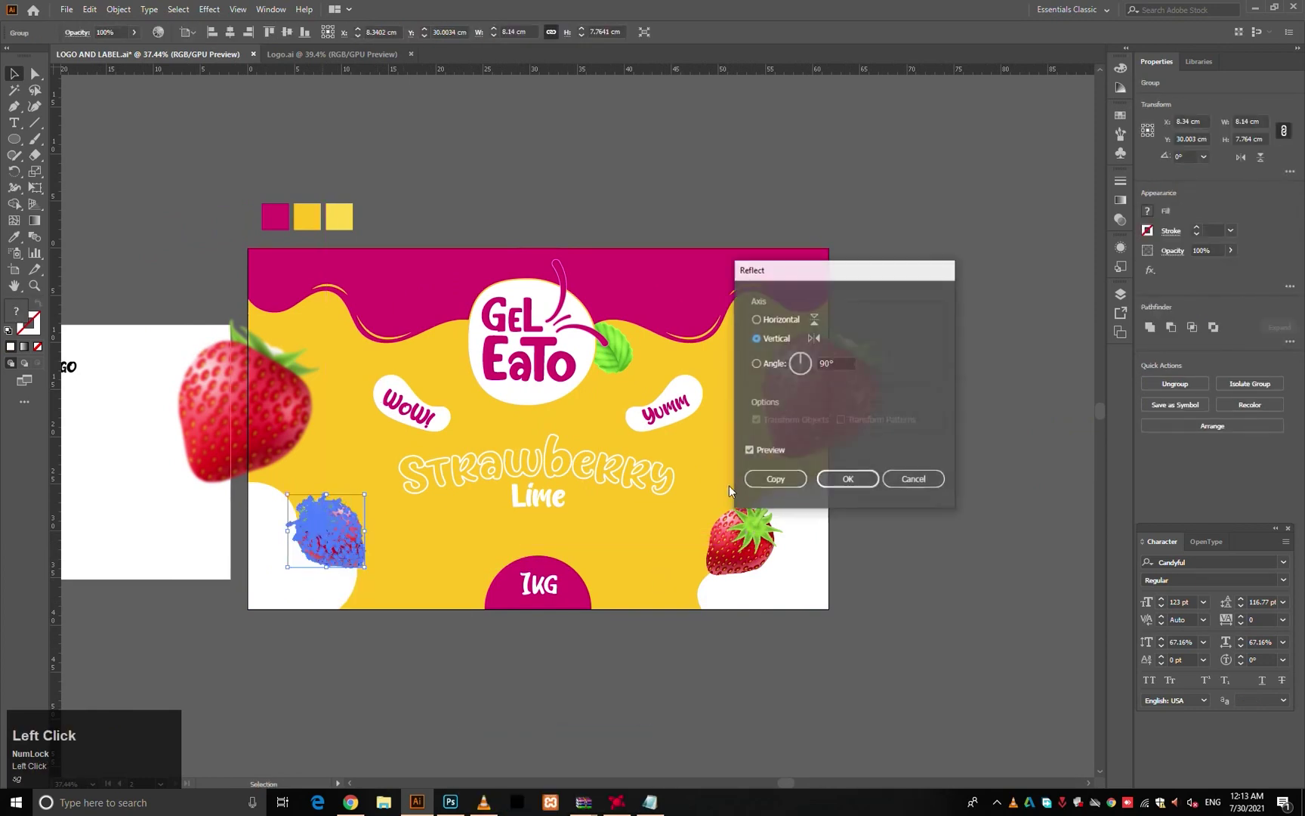
click(776, 479)
click(537, 737)
drag(324, 551, 340, 531)
click(462, 698)
- Nudge the Strawberry Lime title slightly downward on the label
drag(541, 664, 498, 683)
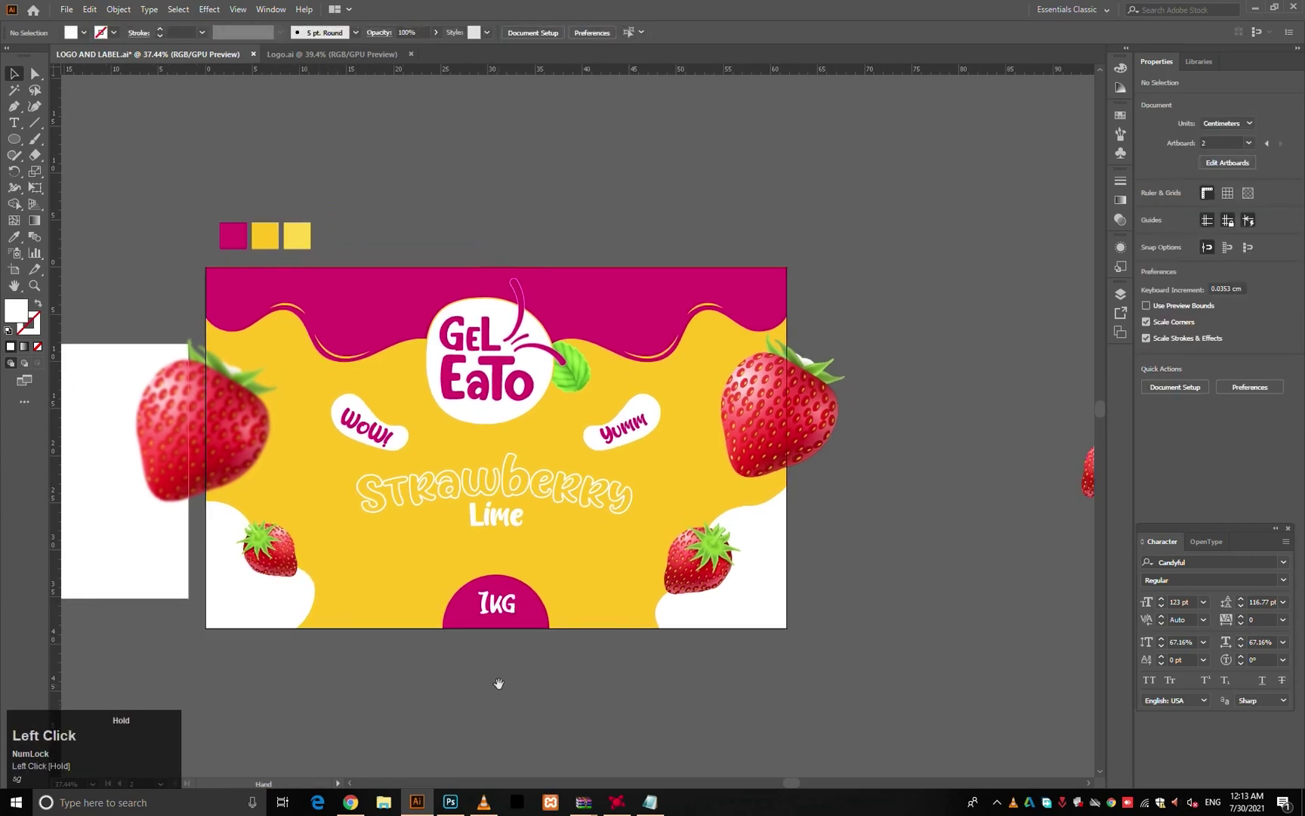
drag(526, 628, 536, 655)
mouse_move(565, 594)
mouse_down()
mouse_move(574, 617)
mouse_move(557, 617)
mouse_up()
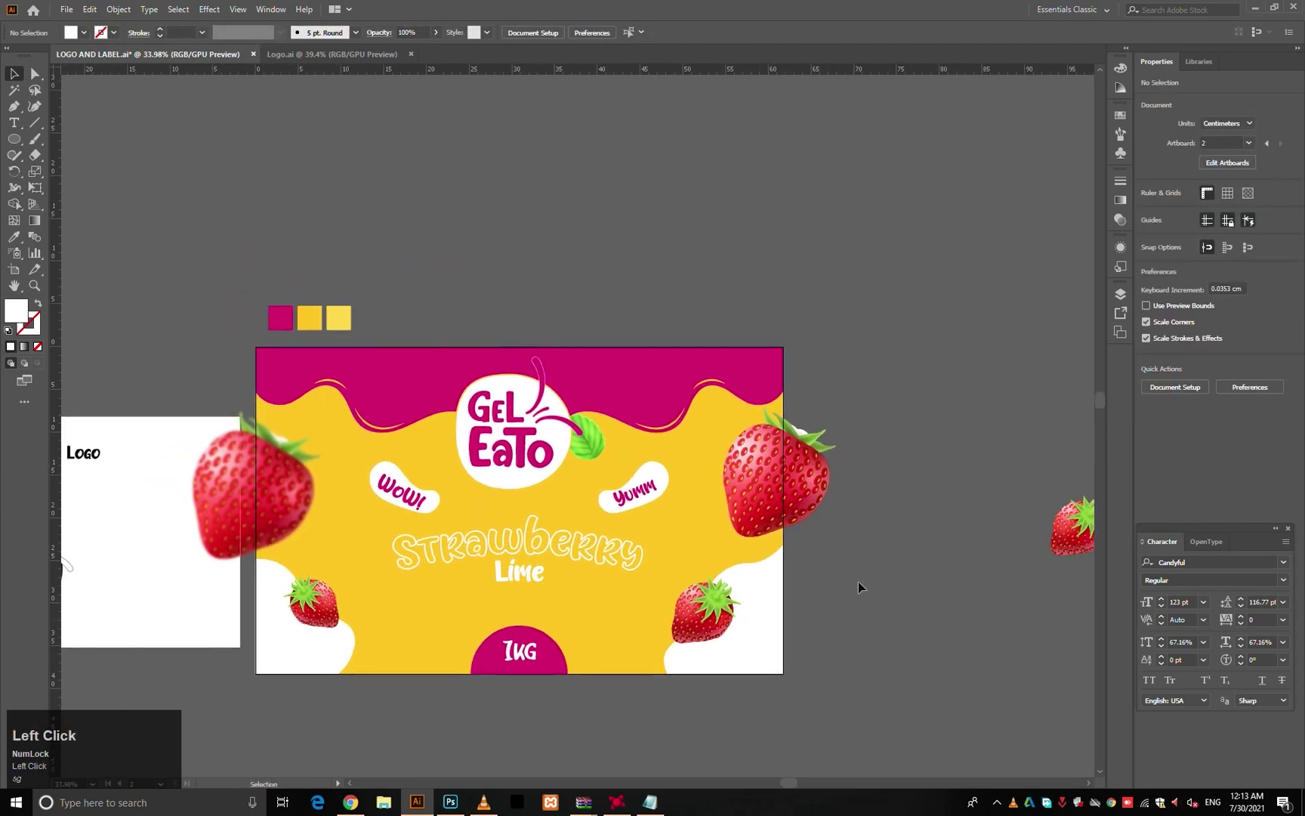
click(532, 553)
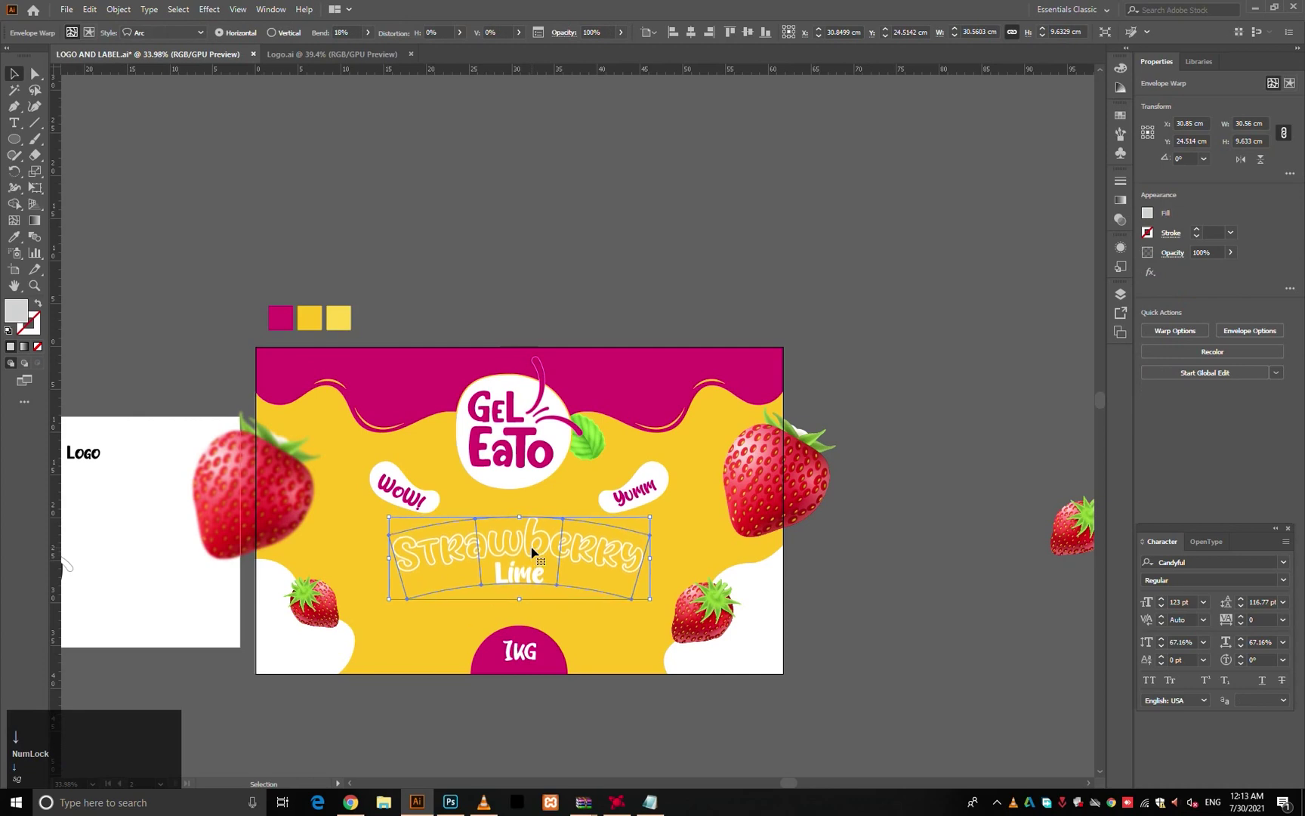
click(838, 574)
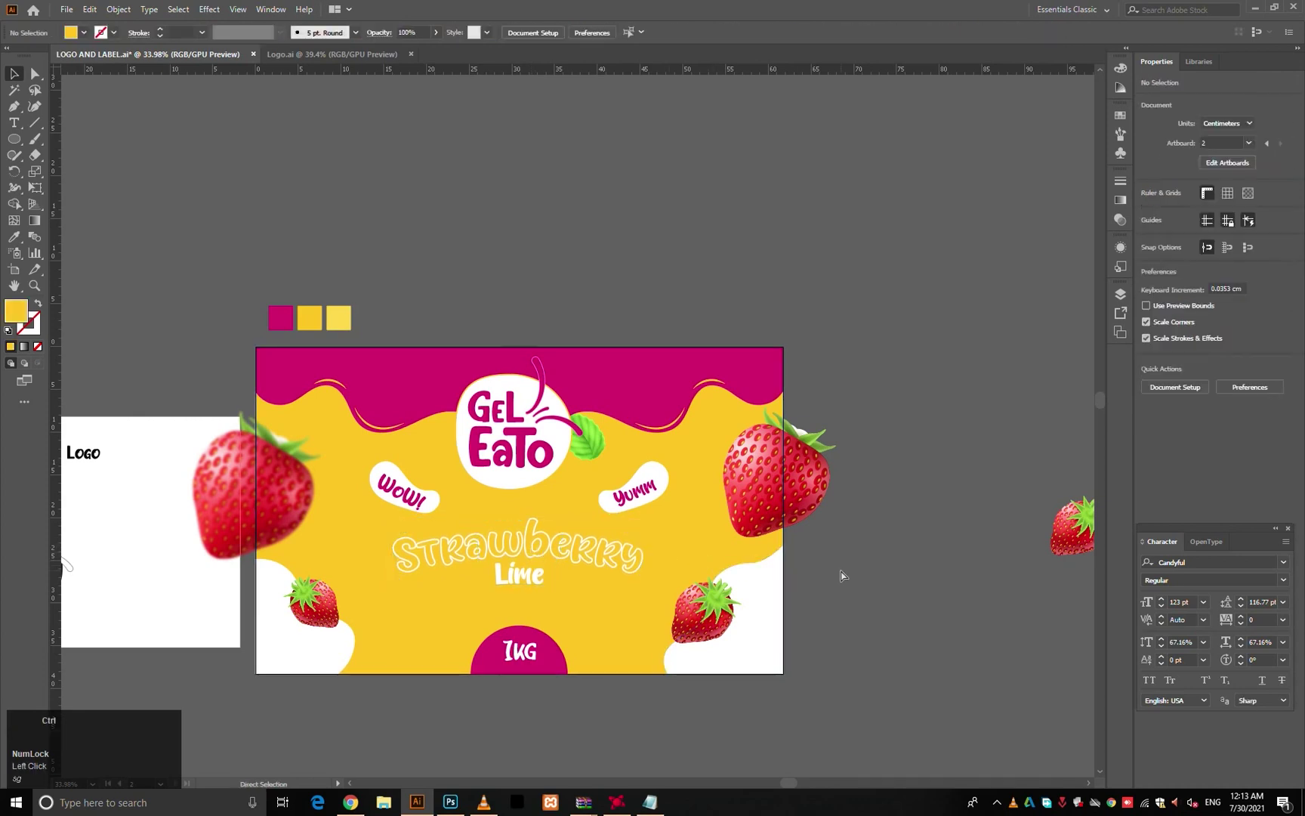
- Draw a circle about 12.3 cm in diameter beside the artboard and colour it with the pale yellow swatch
drag(1010, 420, 632, 400)
drag(711, 504, 936, 689)
click(694, 524)
drag(572, 489, 607, 481)
mouse_move(419, 439)
mouse_down()
mouse_move(537, 442)
mouse_move(432, 436)
mouse_up()
key(l)
drag(623, 529, 839, 586)
key(v)
drag(859, 589, 665, 527)
key(i)
click(306, 333)
- Swap the circle's pale yellow fill to its outline and set the stroke weight to 10 pt
drag(810, 419, 830, 474)
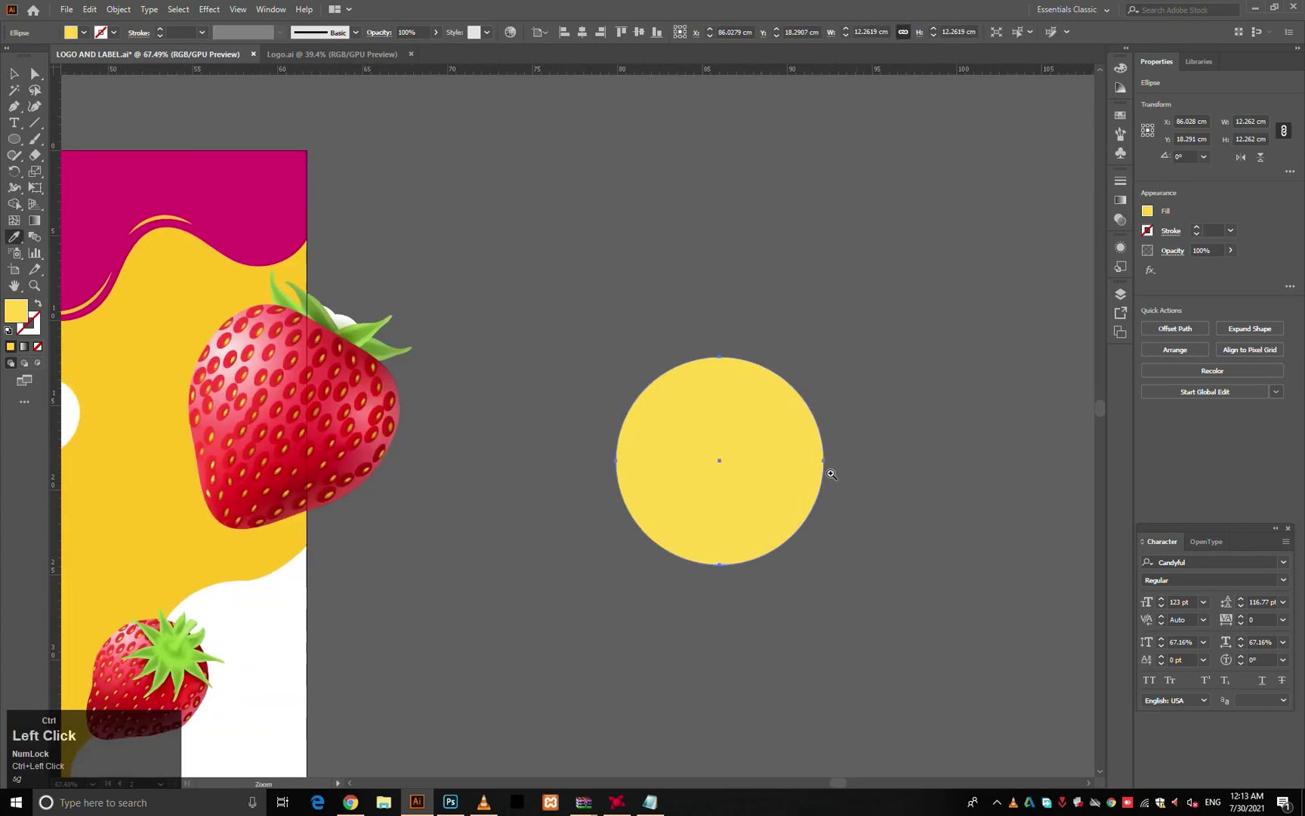
ctrl+click(831, 473)
key(v)
key(shift+x)
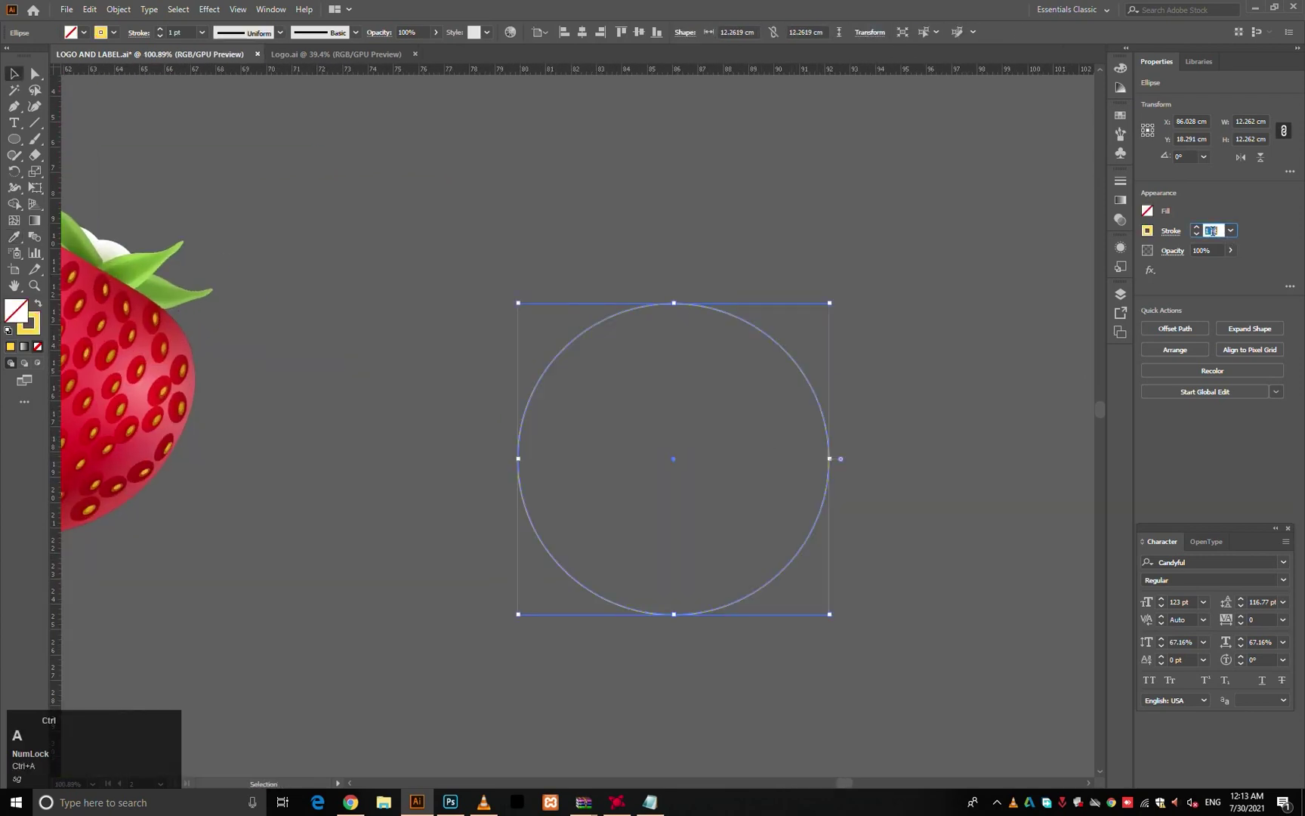
text(5)
key(Return)
scroll(1210, 230, up, 3)
click(1214, 228)
text(10)
key(Return)
drag(744, 372, 683, 372)
- Move the circle further away from the label and set its stroke weight to 15 pt
key(v)
mouse_move(760, 417)
mouse_down()
mouse_move(423, 433)
mouse_move(662, 439)
mouse_up()
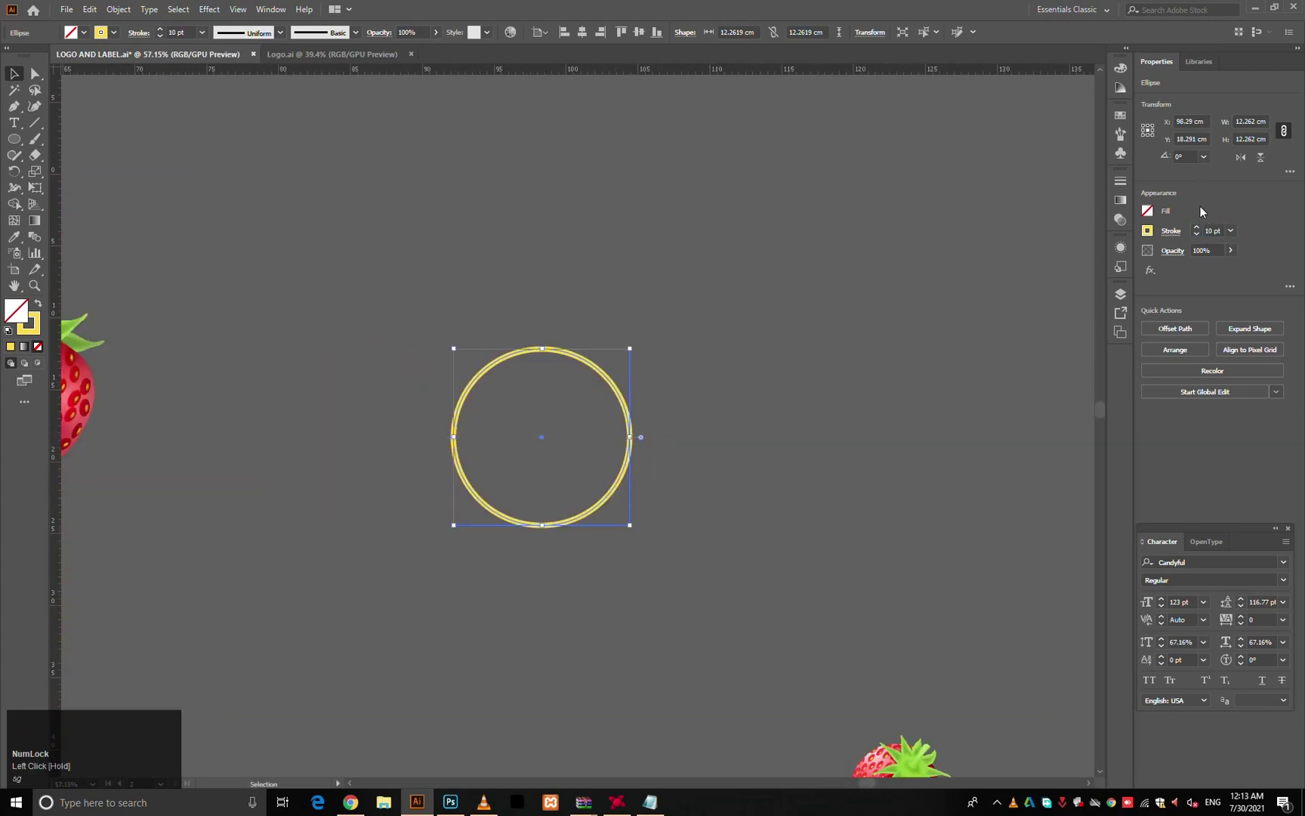
click(1207, 230)
text(15)
key(Return)
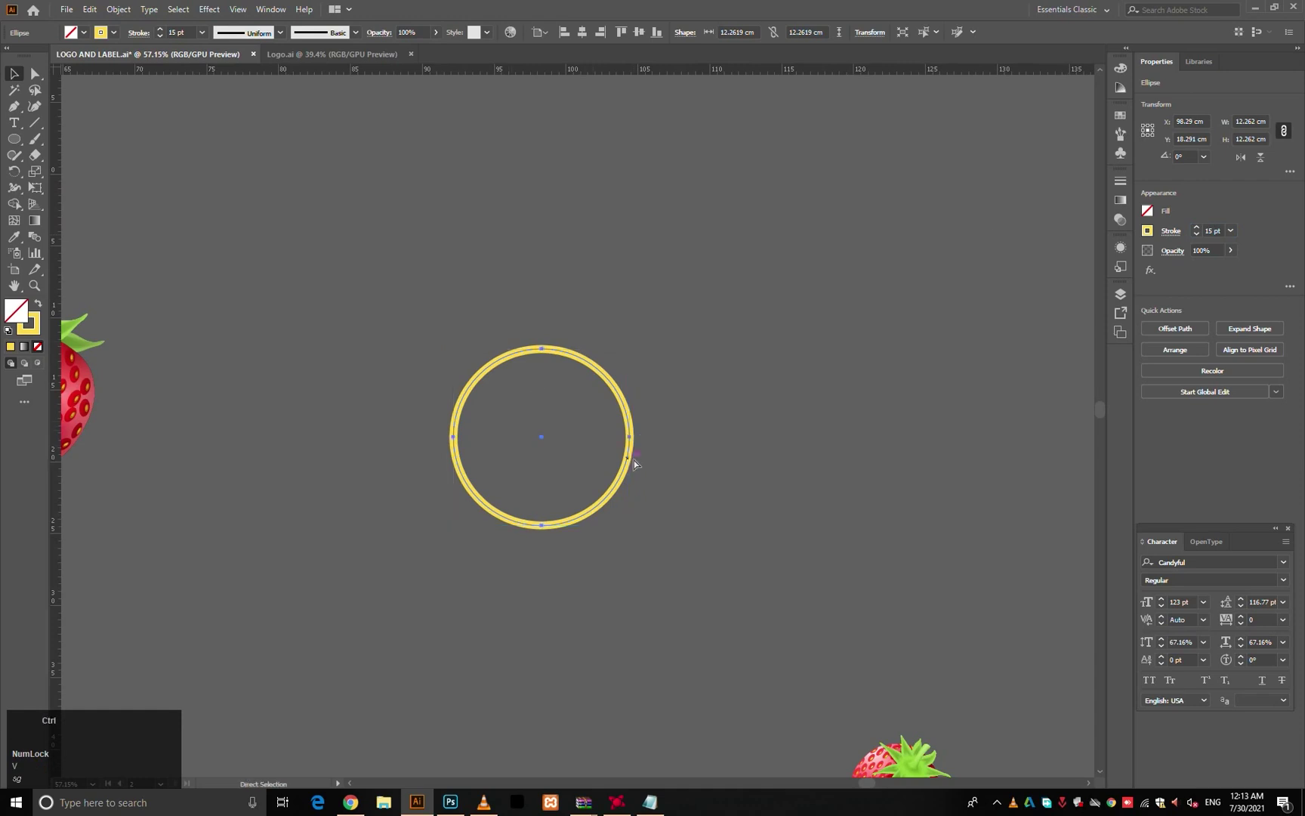
- Create a concentric copy of the circle enlarged to about 29.3 cm and match its stroke to the small circle's 15 pt
drag(633, 437, 761, 437)
key(i)
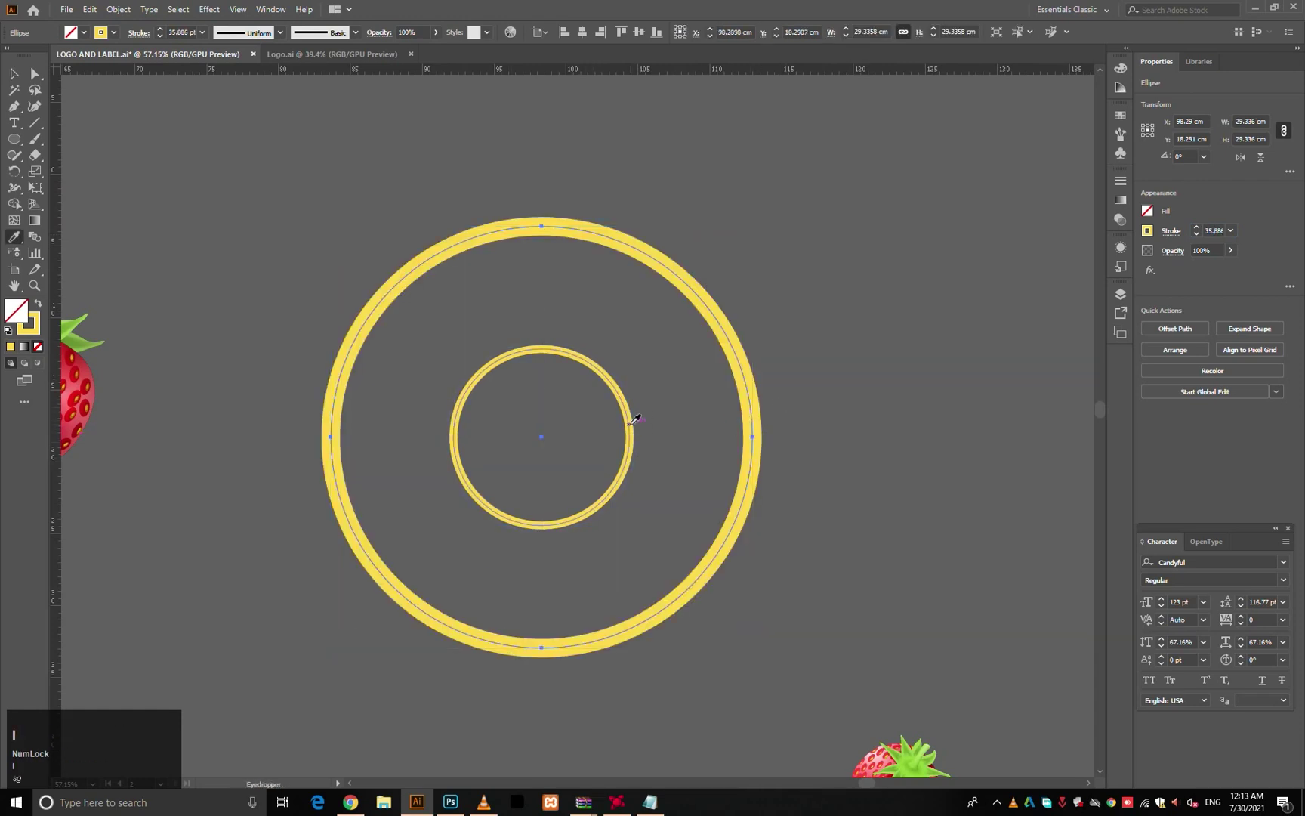
click(630, 422)
key(v)
- Blend the two circles into evenly spaced concentric rings using Specified Steps spacing
drag(584, 379, 209, 6)
click(119, 9)
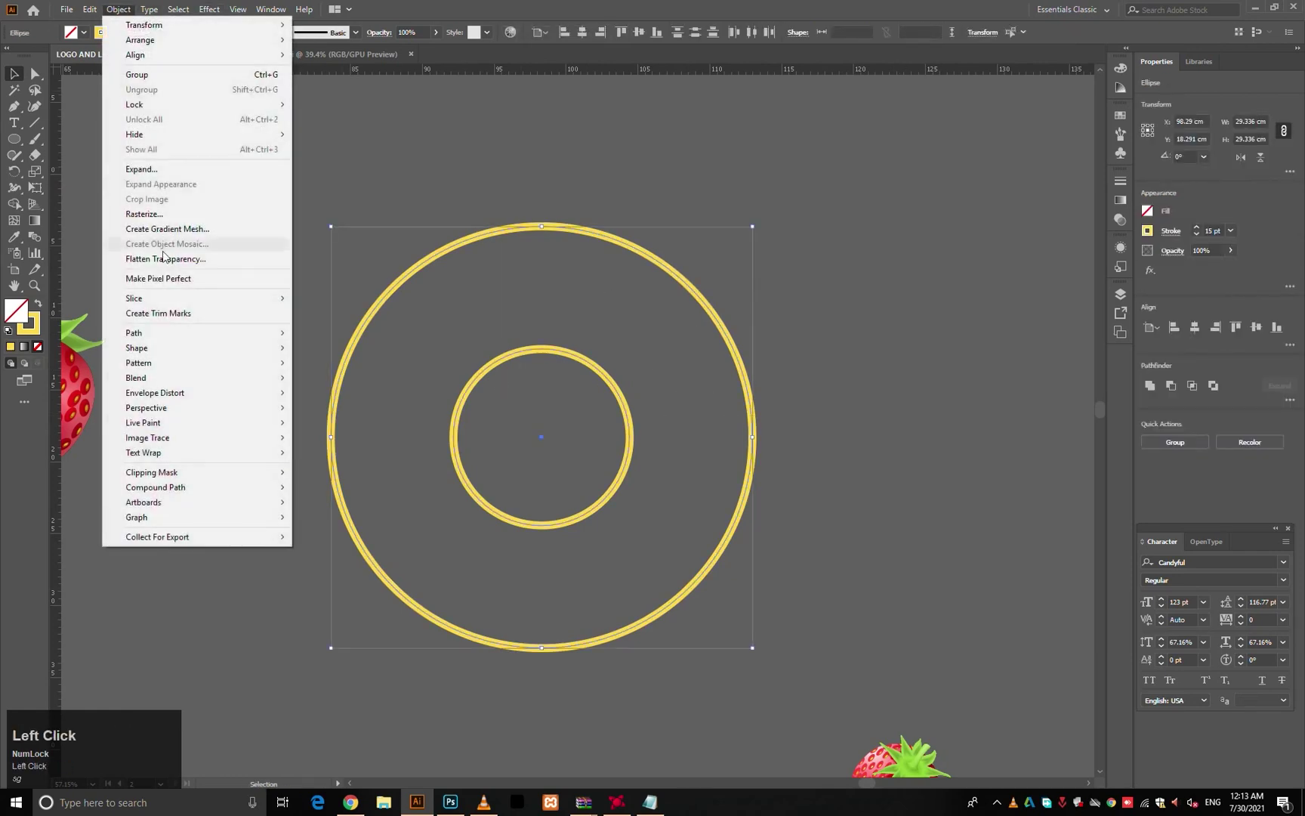
mouse_move(165, 379)
click(321, 378)
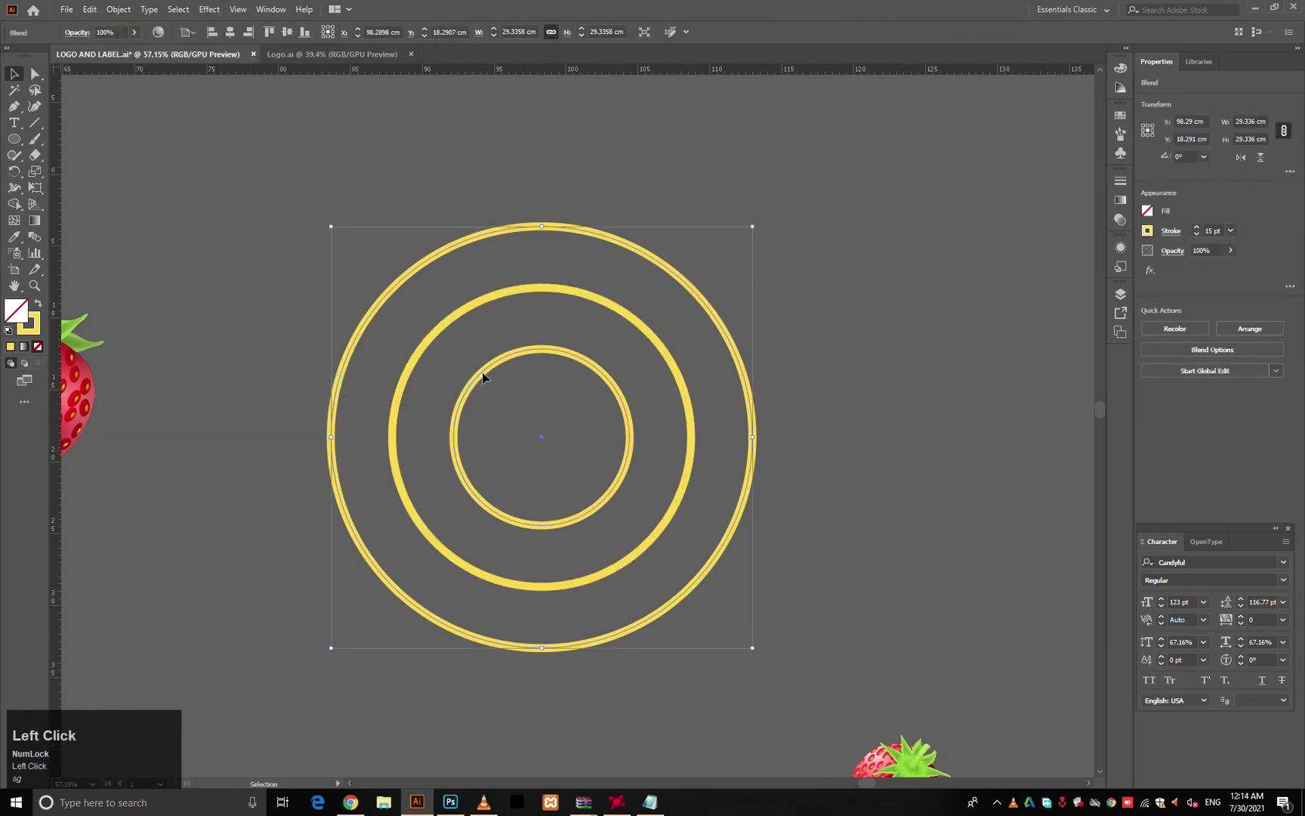
click(1205, 352)
click(506, 315)
click(507, 329)
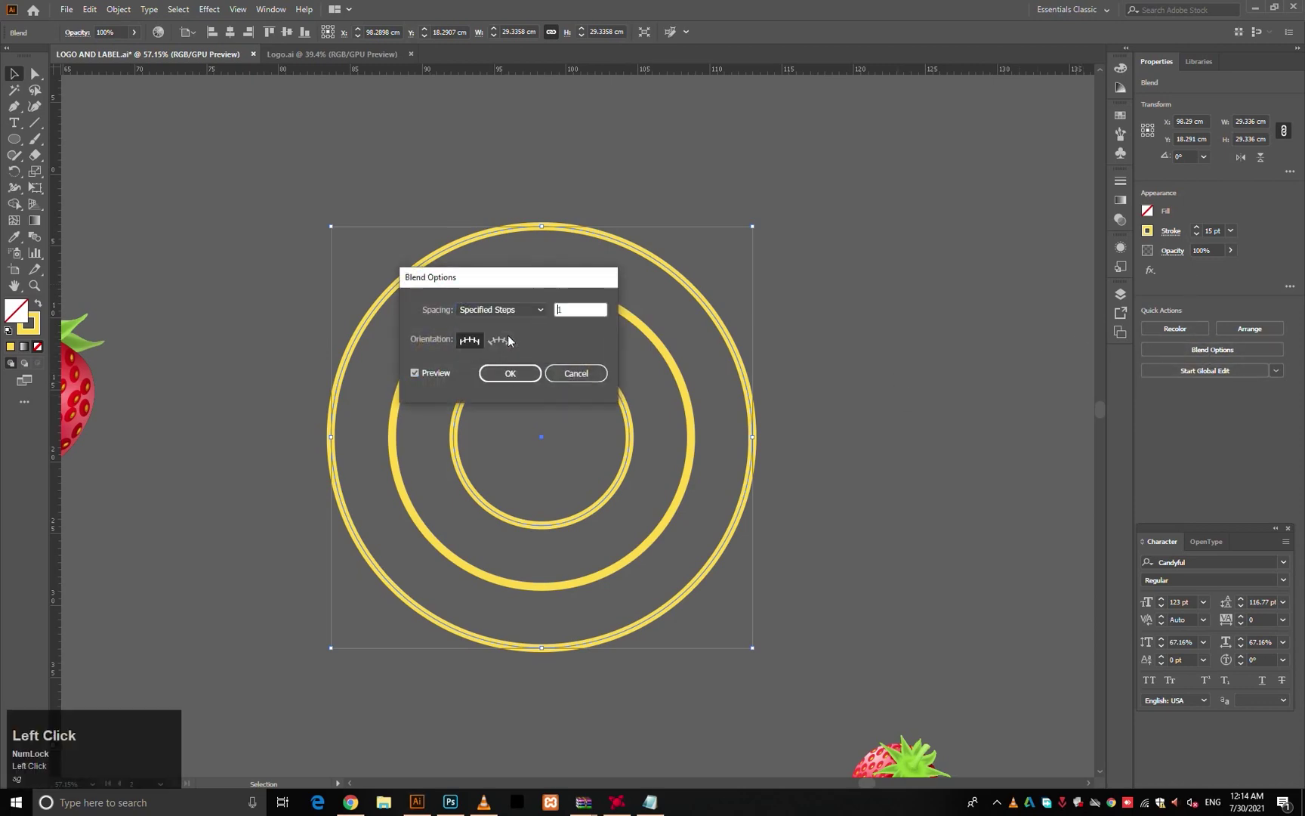
scroll(580, 307, up, 2)
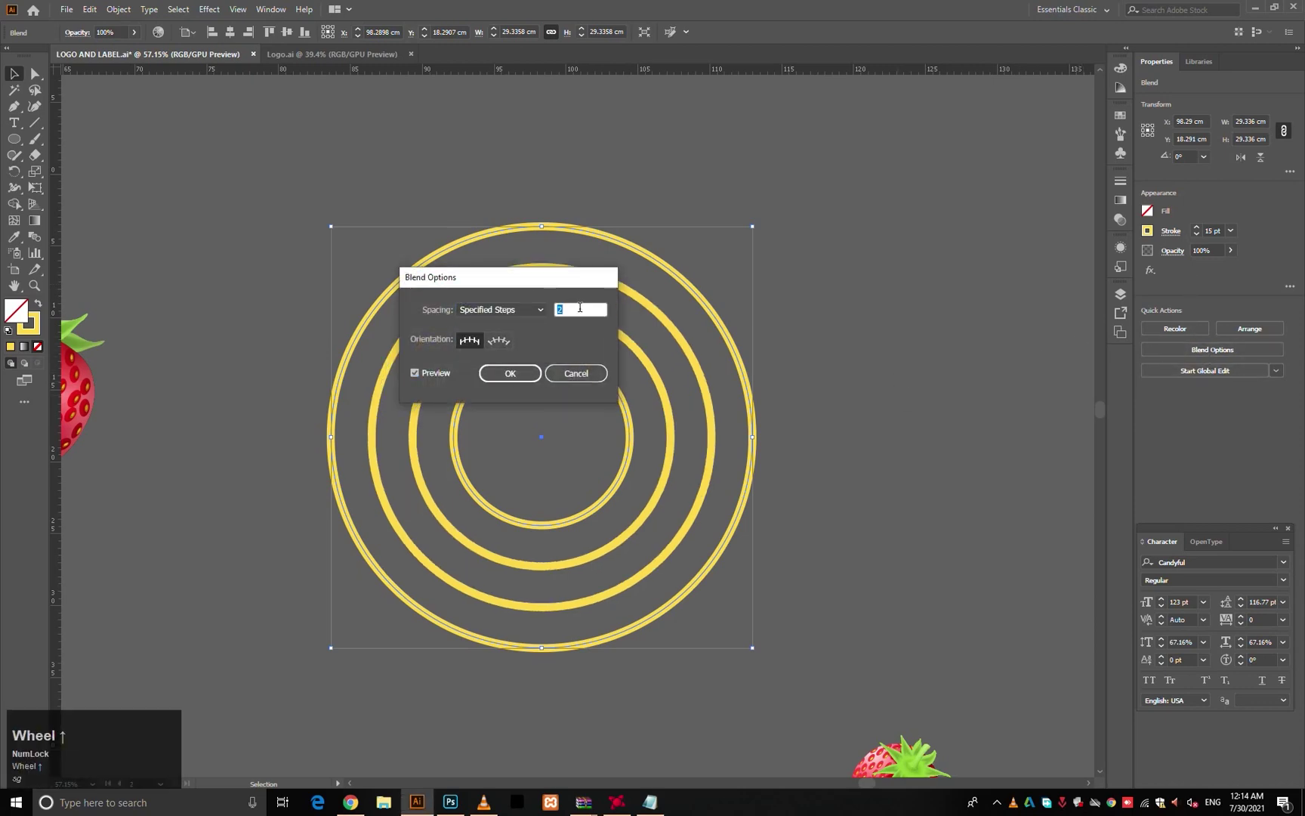
click(533, 373)
- Move the concentric rings onto the centre of the label around the Strawberry Lime title
click(824, 309)
drag(1027, 284, 758, 397)
drag(837, 386, 520, 405)
- Arrange the concentric rings behind the logo, slogans, title and 1KG badge but in front of the yellow background
click(443, 515)
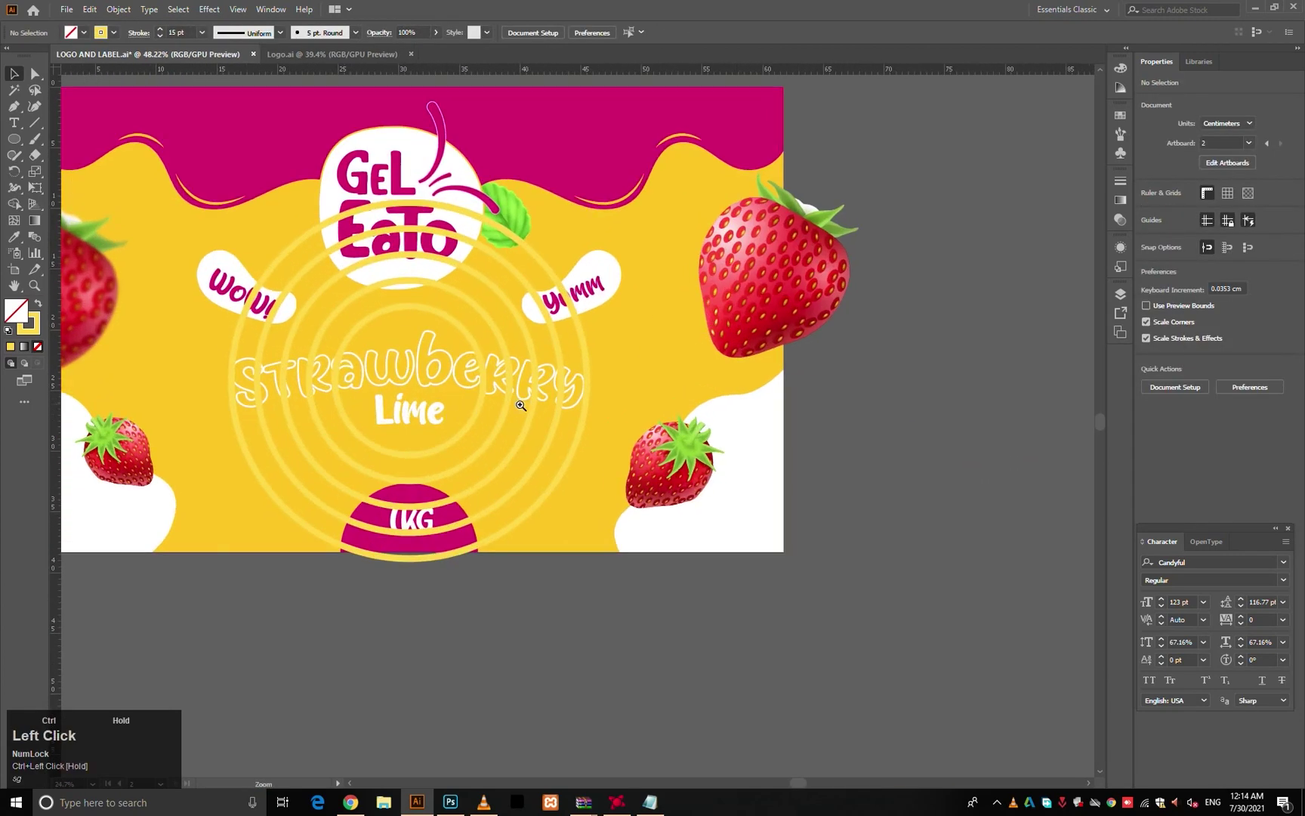
right_click(460, 438)
click(575, 586)
click(740, 627)
click(609, 663)
right_click(574, 510)
click(646, 435)
click(815, 481)
- Enlarge the curved Strawberry title slightly about its centre
drag(488, 541, 521, 585)
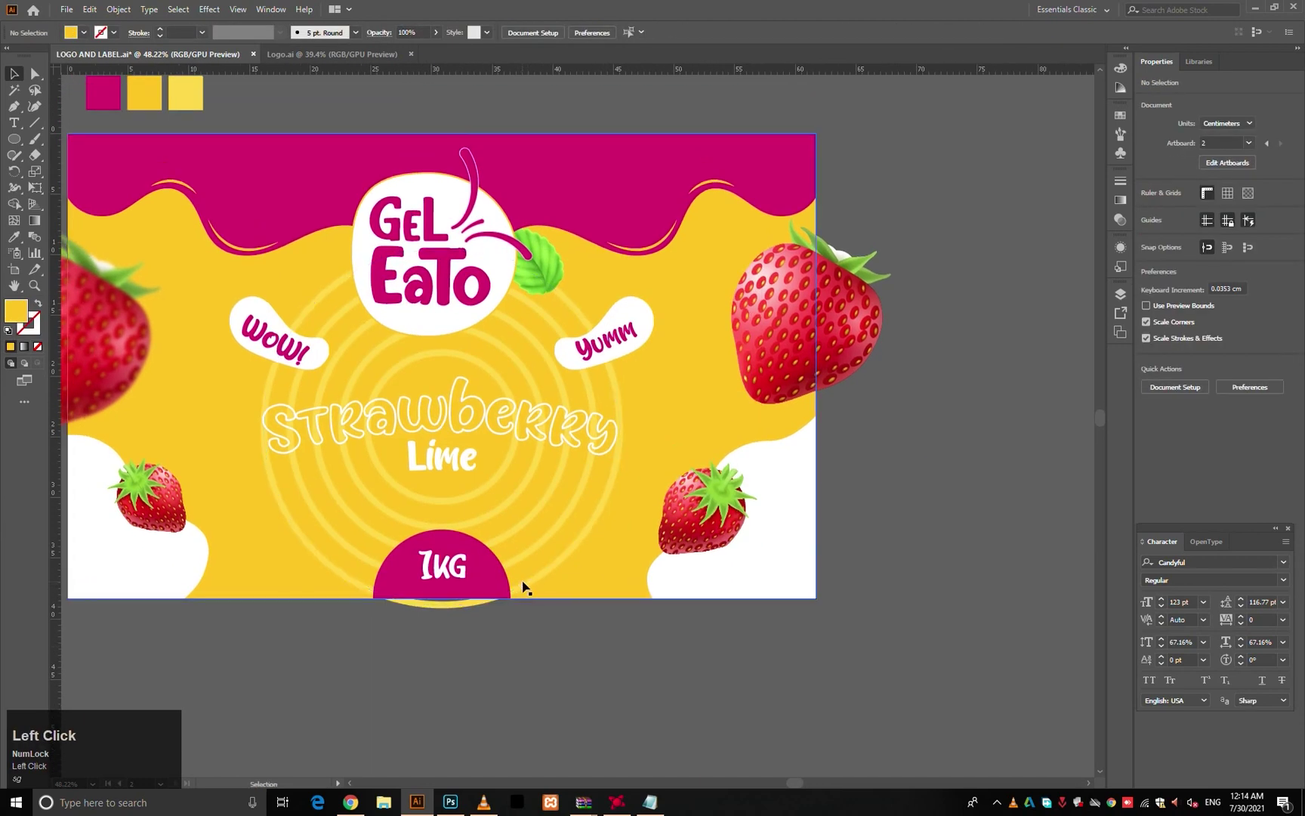
click(530, 583)
drag(589, 524, 511, 596)
click(511, 597)
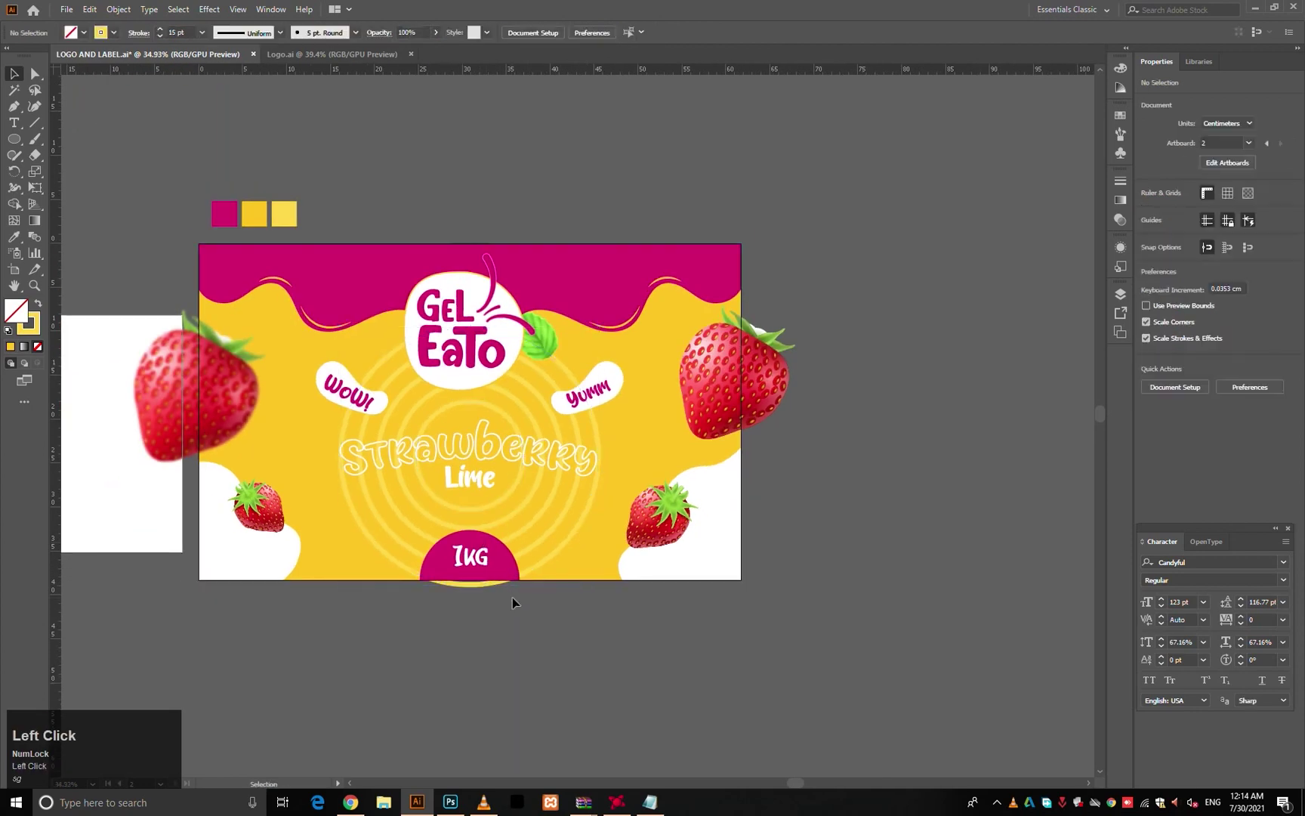
click(345, 468)
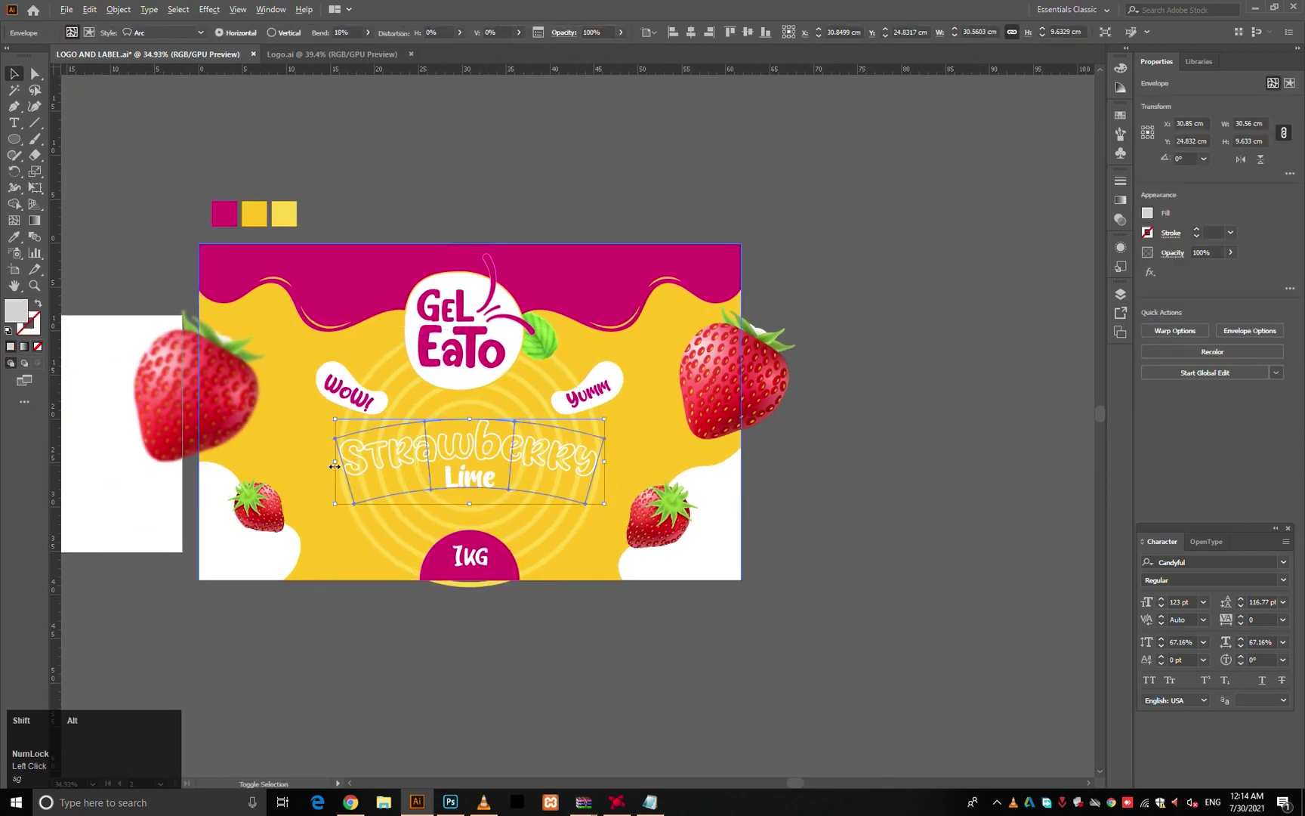
- Shrink the concentric rings behind the title to about 25 cm in diameter
click(467, 592)
ctrl+click(594, 453)
drag(594, 453, 652, 457)
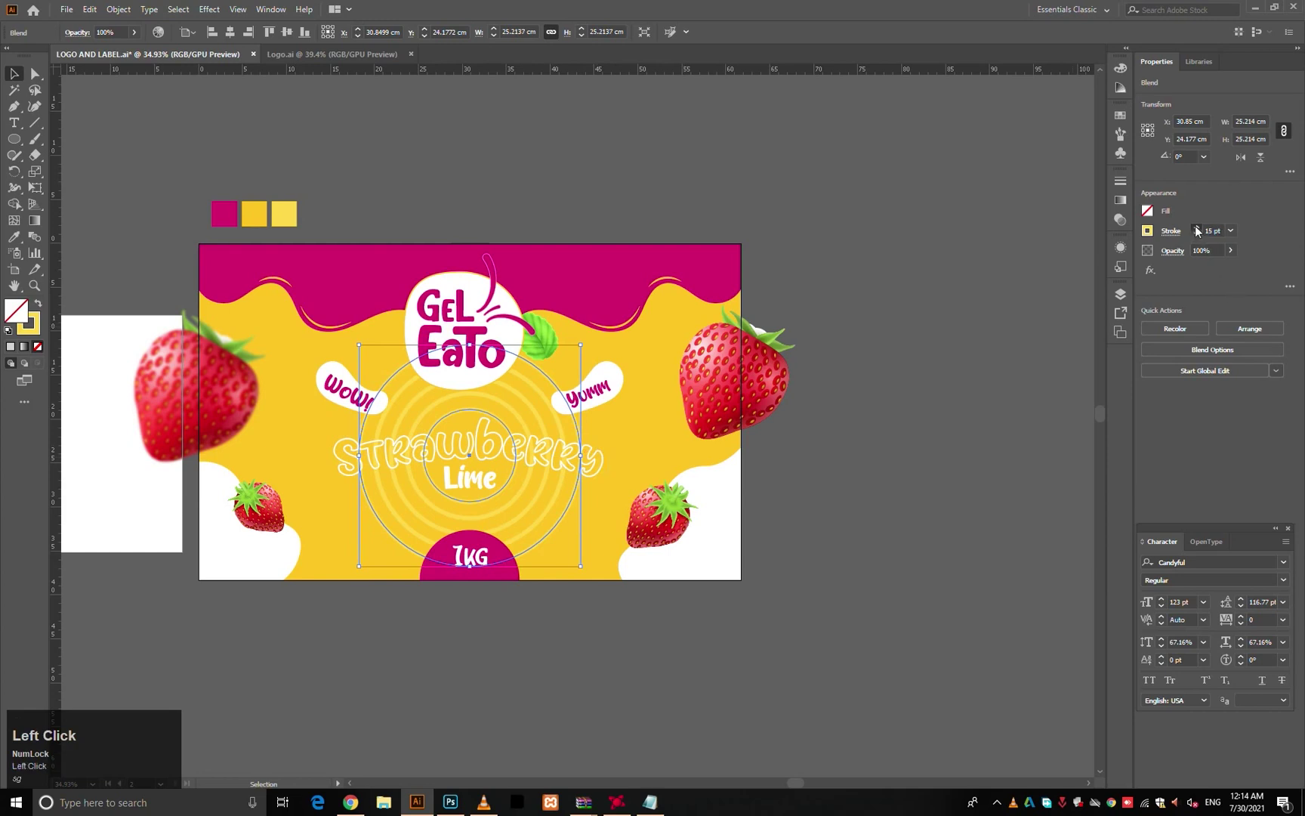
click(991, 337)
drag(441, 427, 490, 411)
click(486, 399)
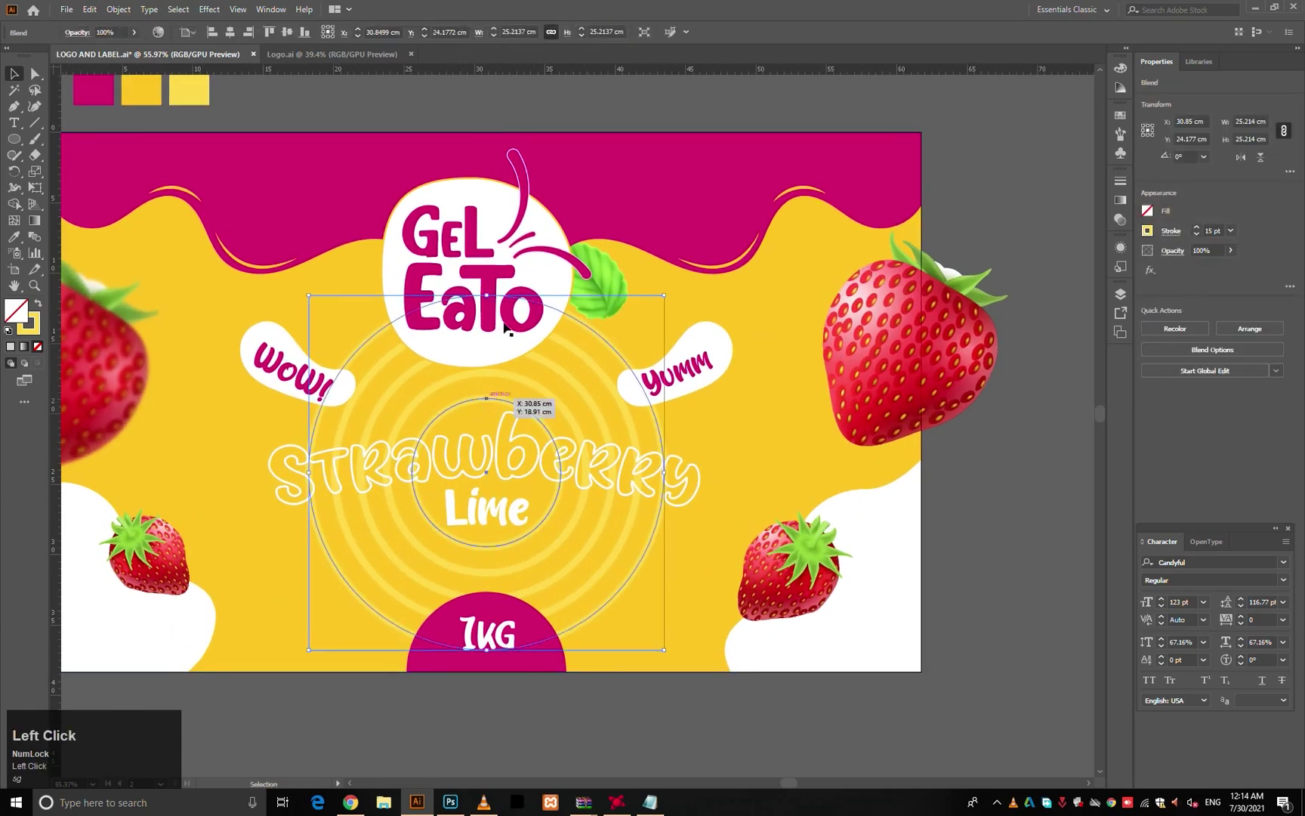
click(657, 708)
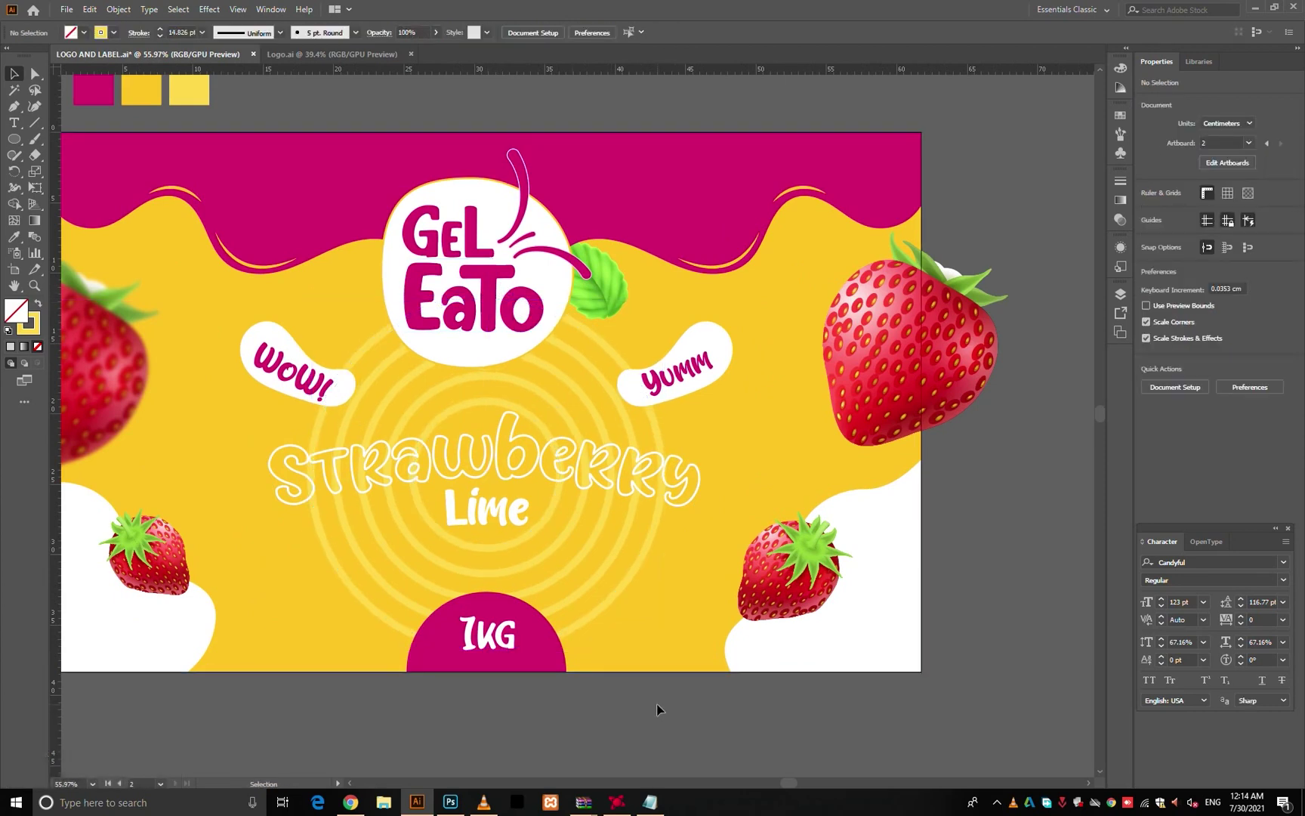
ctrl+click(639, 700)
key(Tab)
key(Tab)
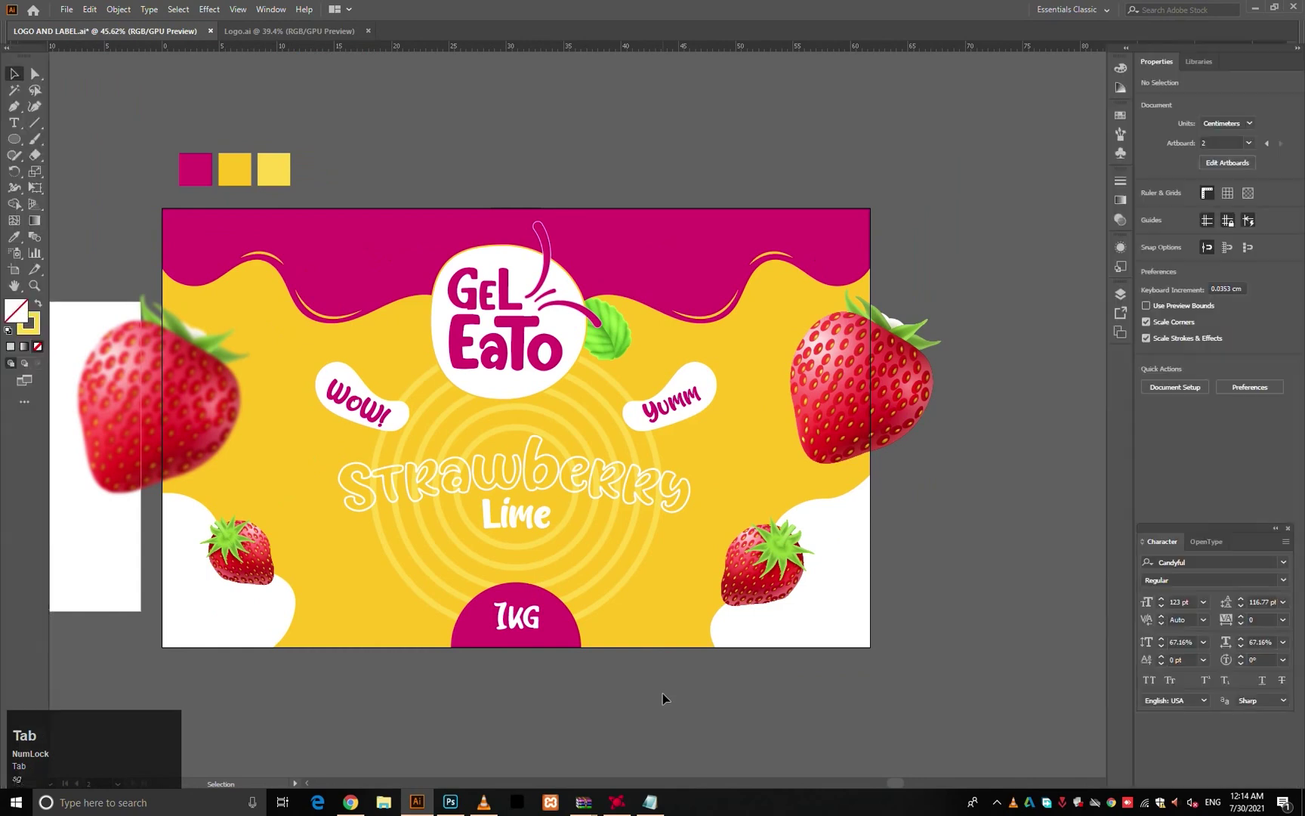
click(727, 681)
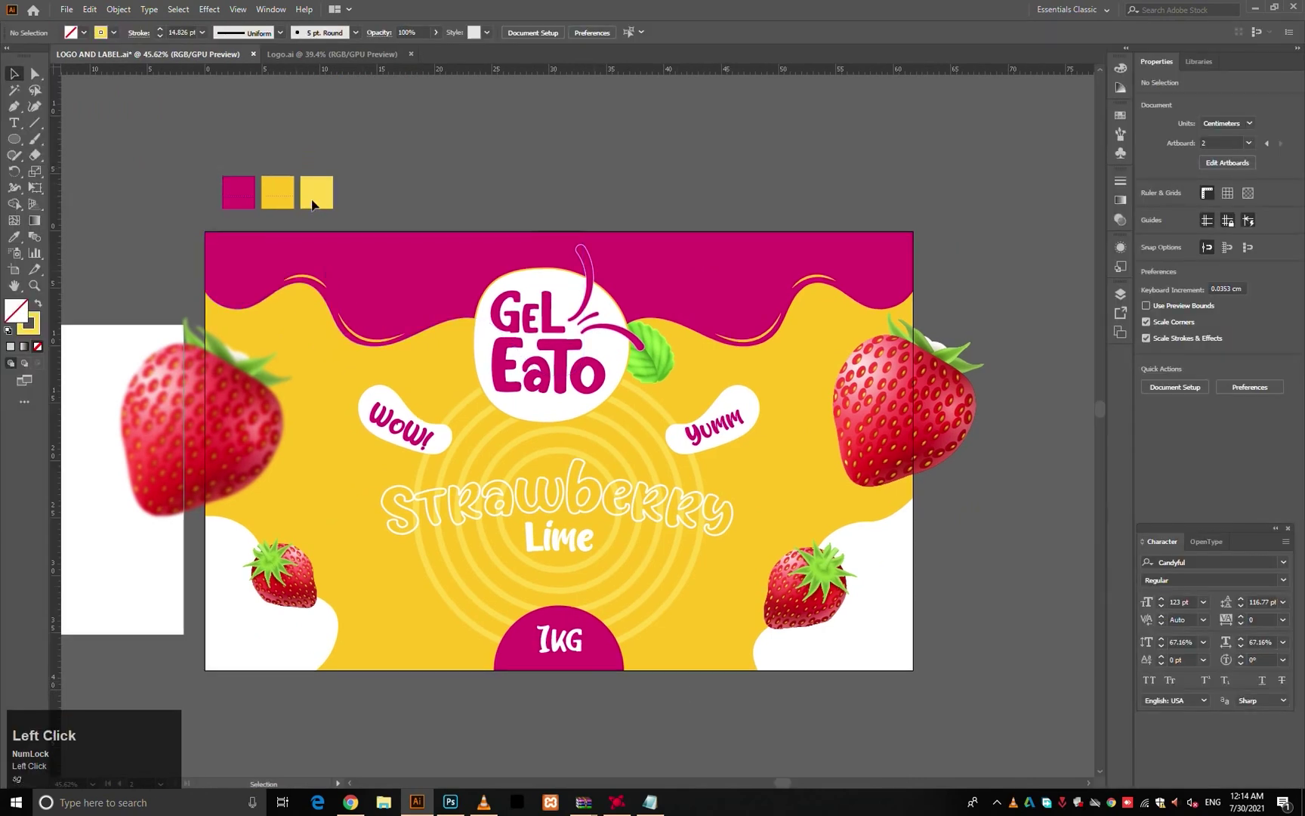
- Align the three colour swatches above the label with its left edge and save the document
drag(313, 204, 296, 204)
click(453, 193)
key(ctrl+s)
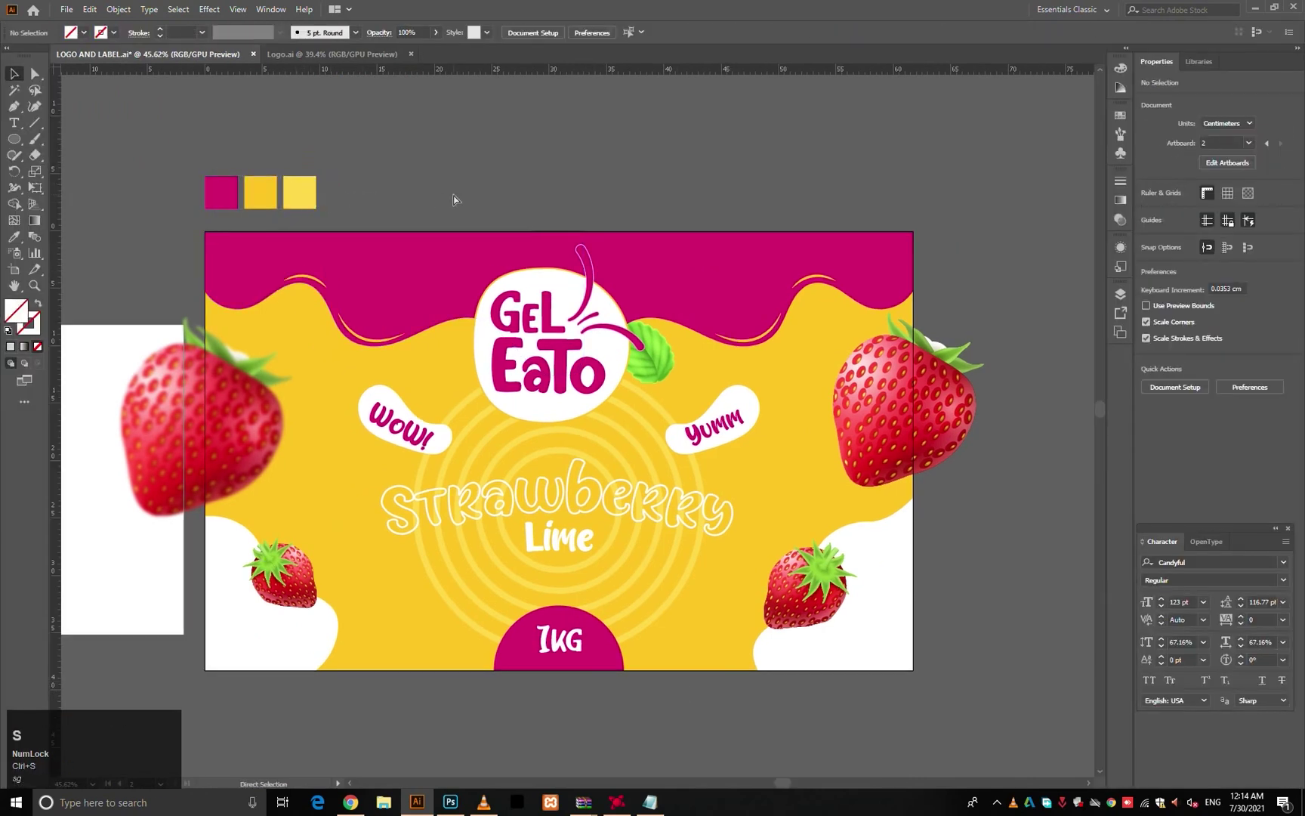
- Export the artboards as JPEG files named "Strawberry Lime Label" with Use Artboards enabled
click(66, 9)
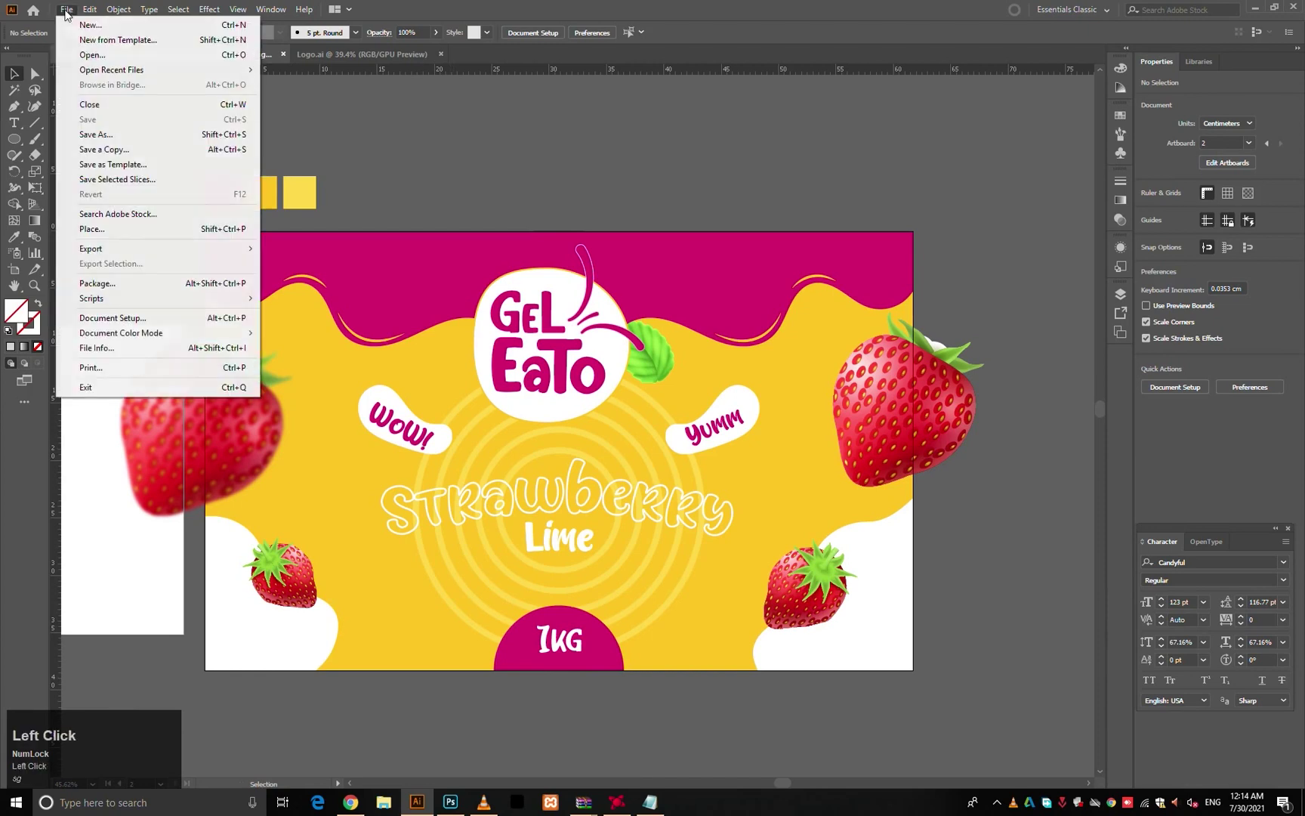
mouse_move(164, 250)
click(297, 263)
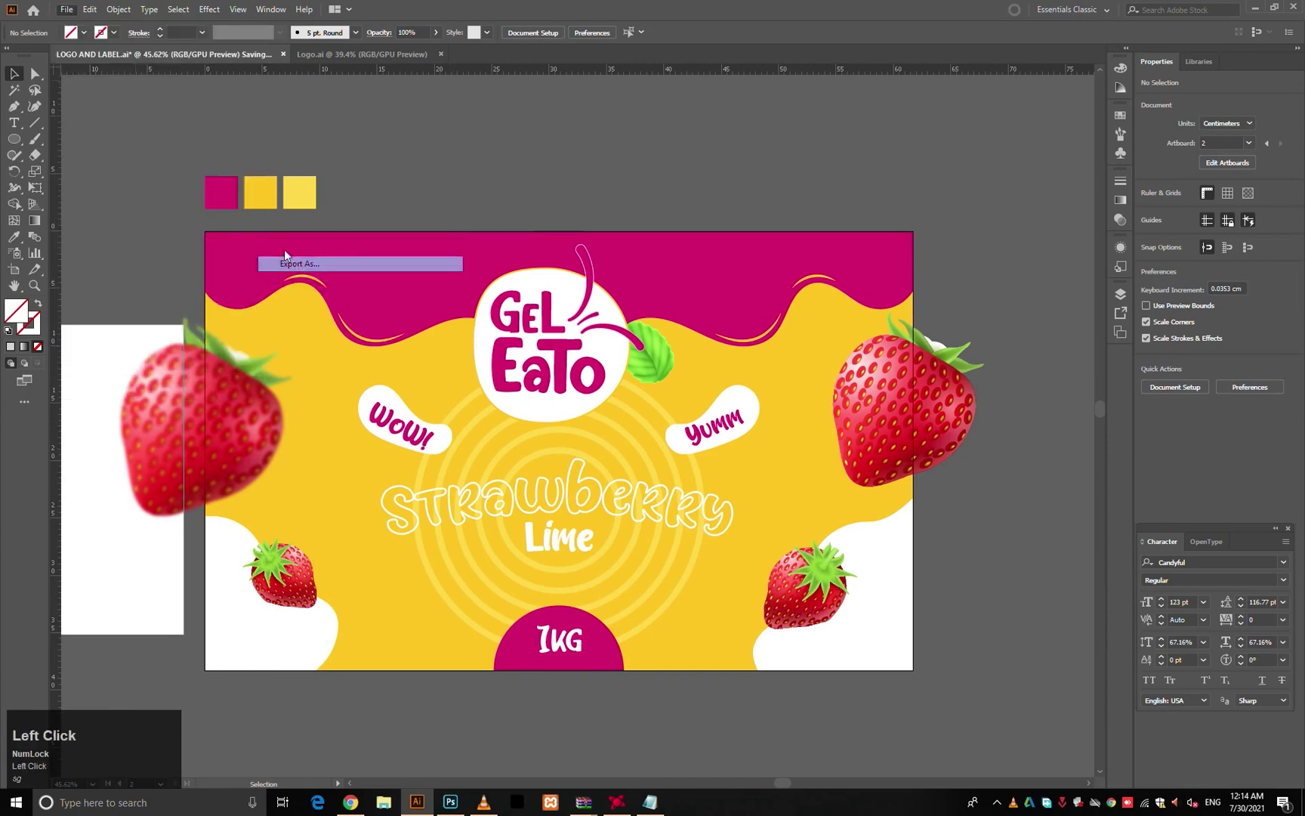
click(131, 638)
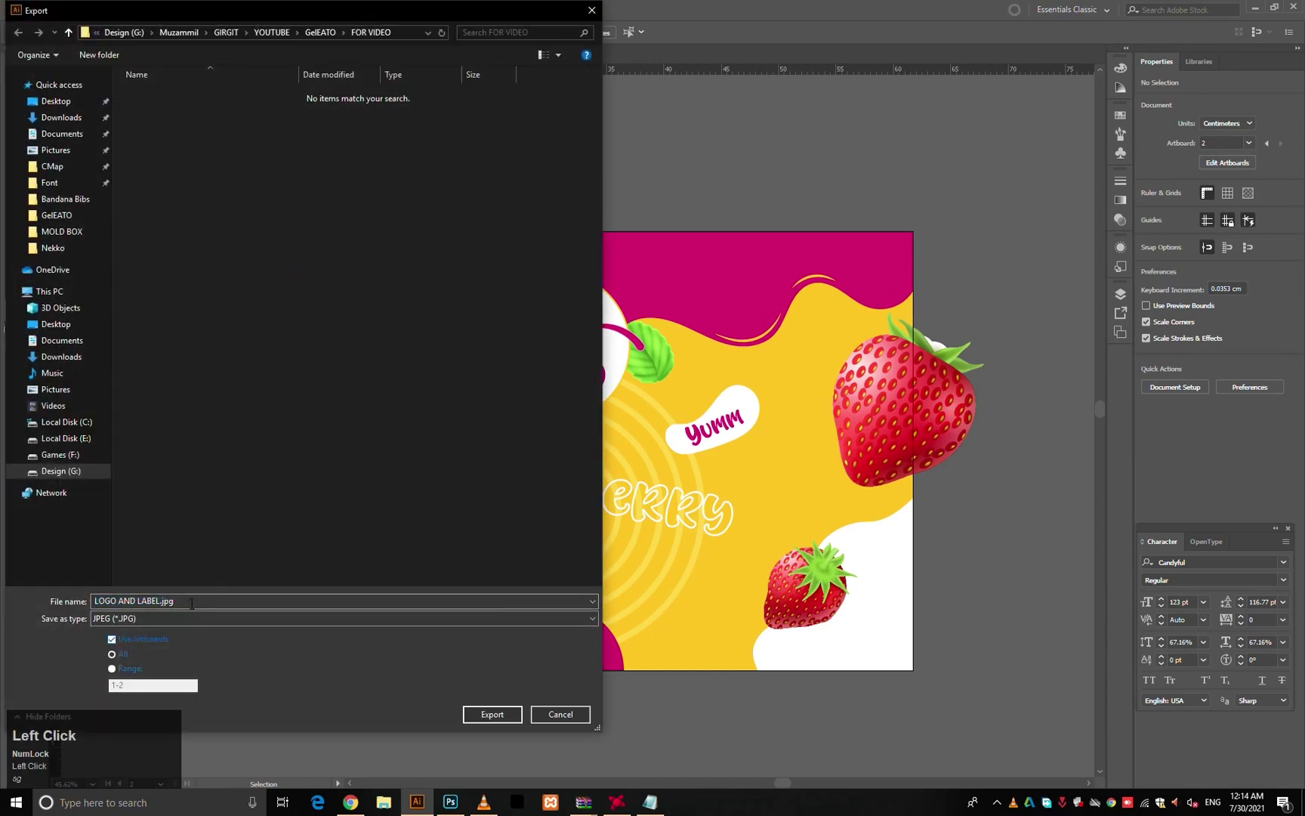
text(Stra)
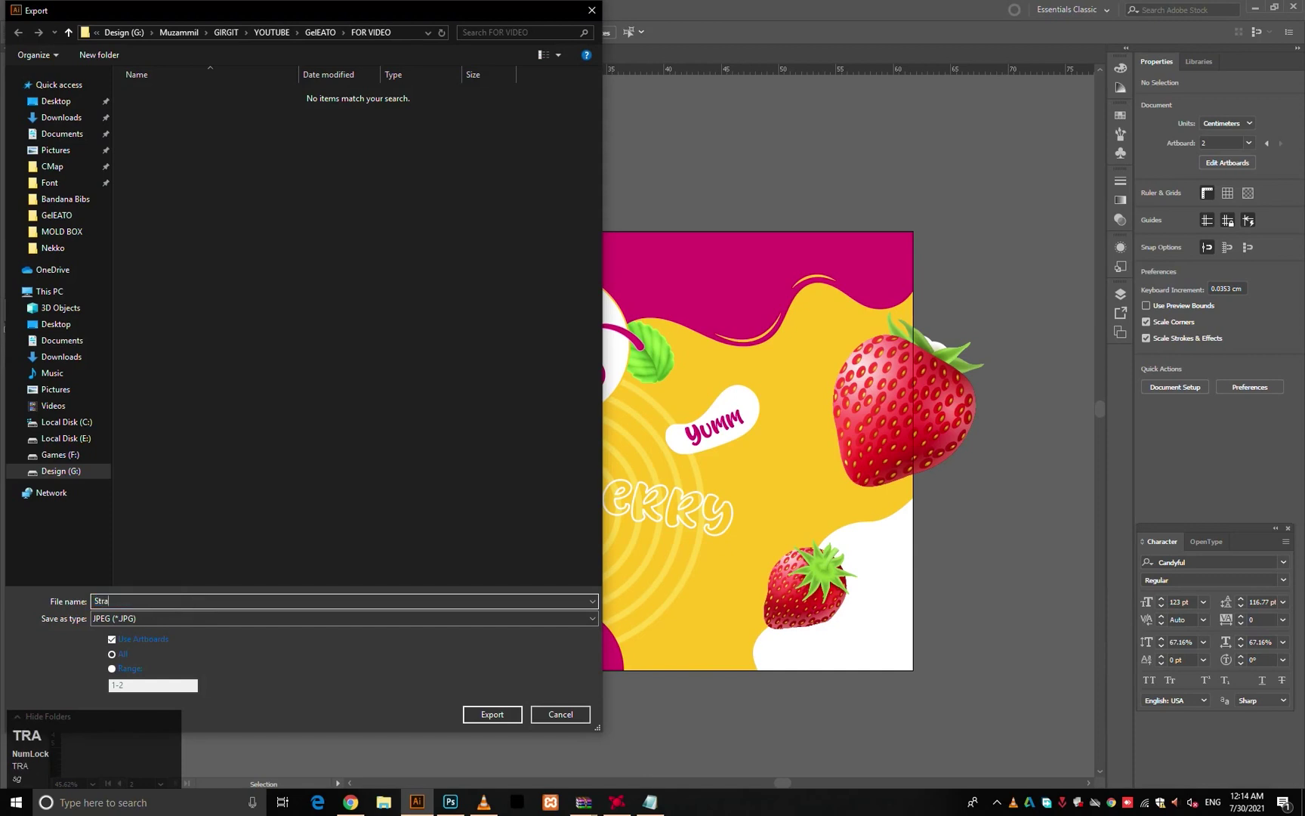
text(wberry Lime Label)
click(492, 714)
click(710, 554)
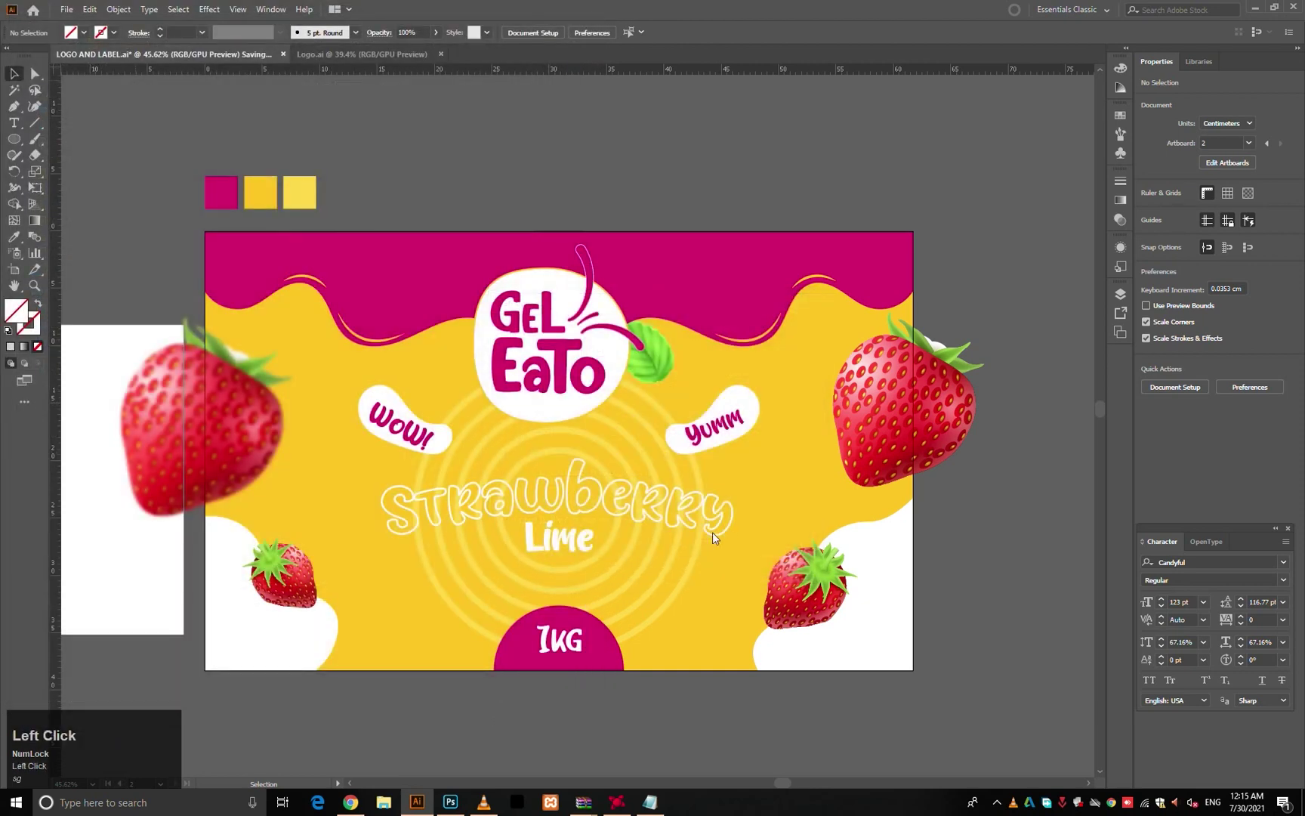
- Switch to Photoshop and open Strawberry Lime Label-02.jpg from the FOR VIDEO folder
click(450, 802)
click(30, 9)
click(45, 38)
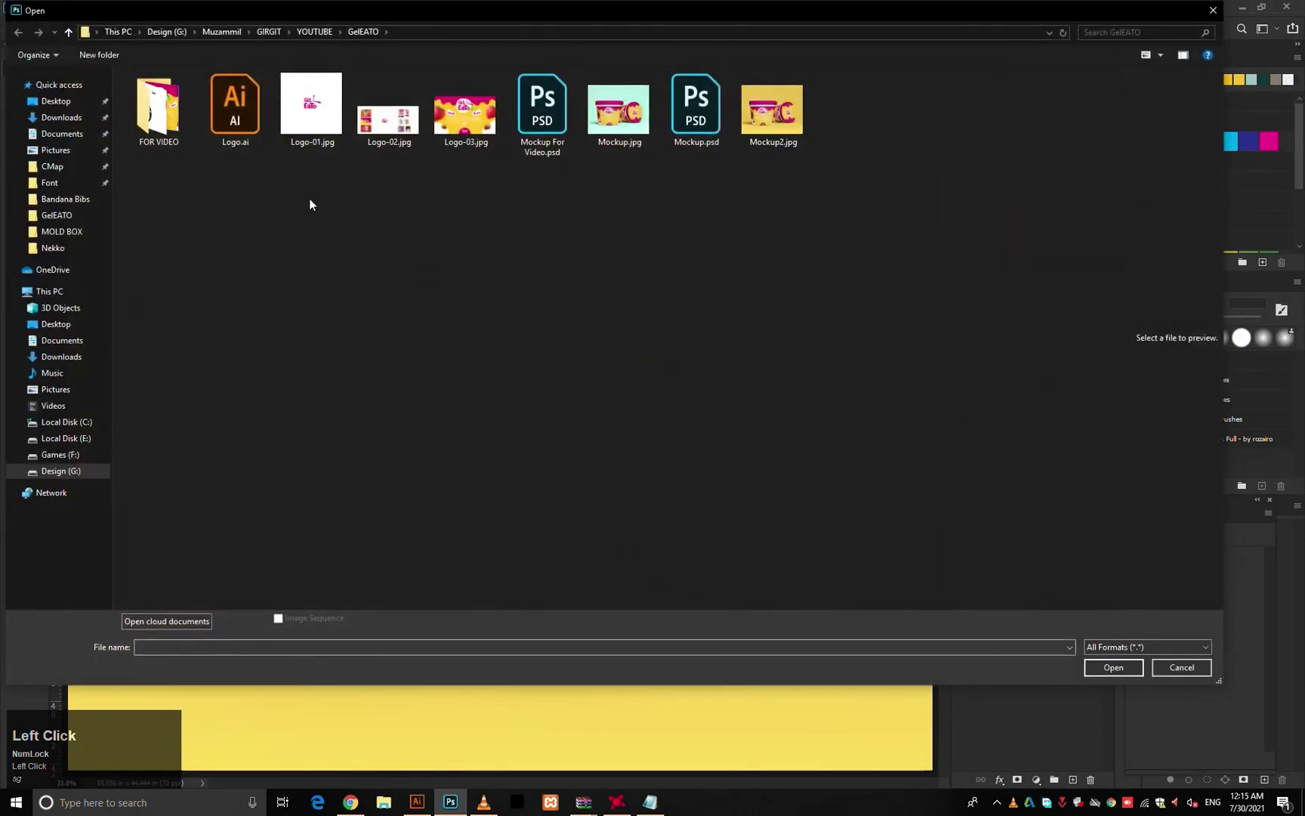
double_click(158, 109)
double_click(318, 118)
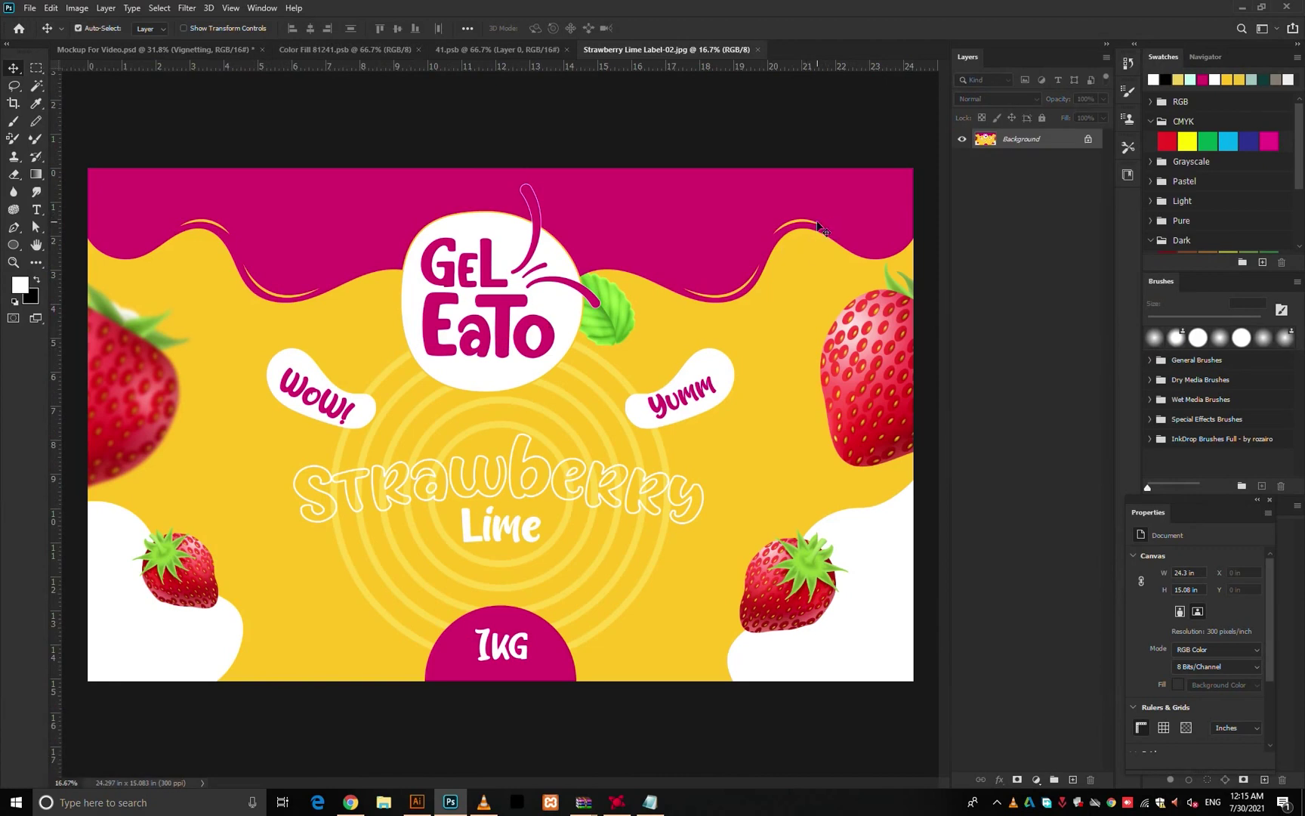
- Unlock the Background layer of the label image and select the entire label area
click(1088, 139)
drag(918, 180, 179, 649)
key(m)
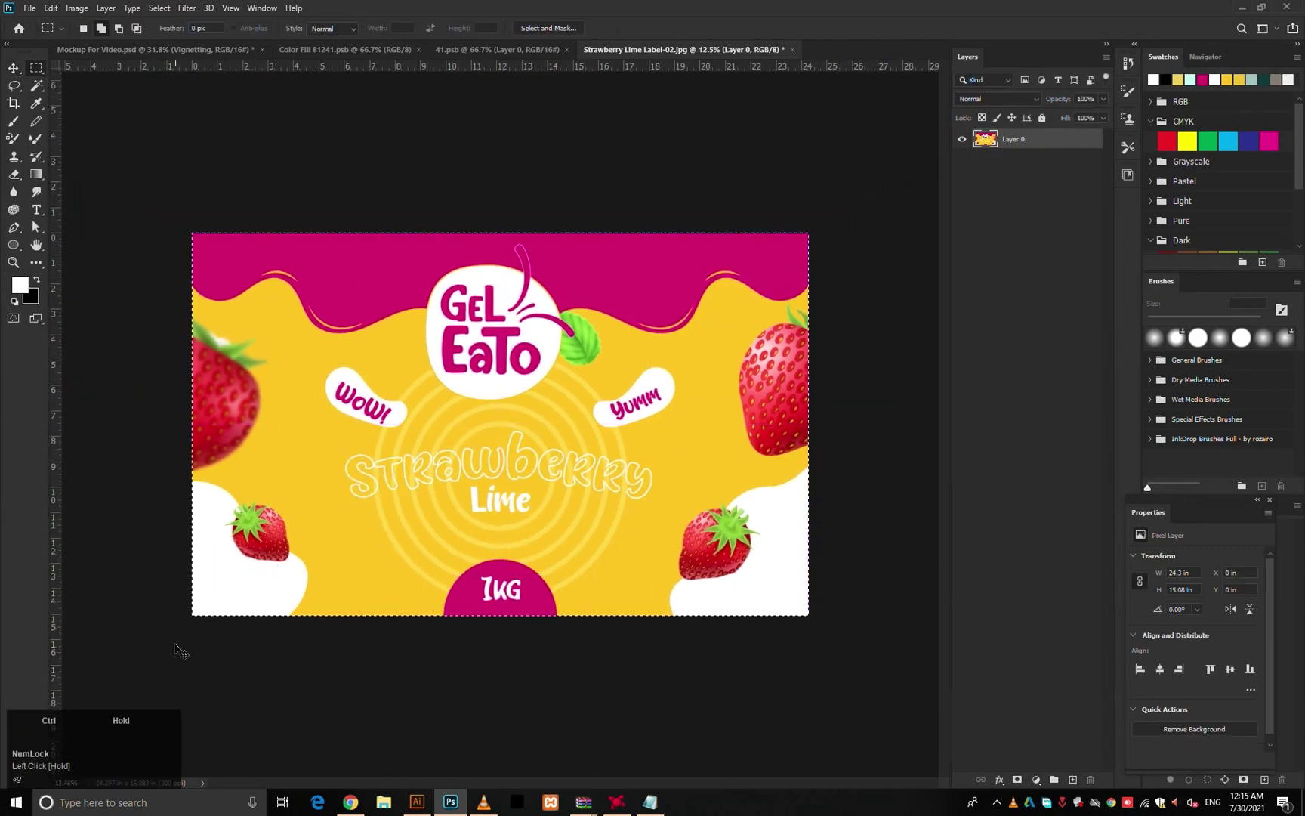
- Return to the mockup document, close the two open smart object files and select the front cup's label layer
click(220, 49)
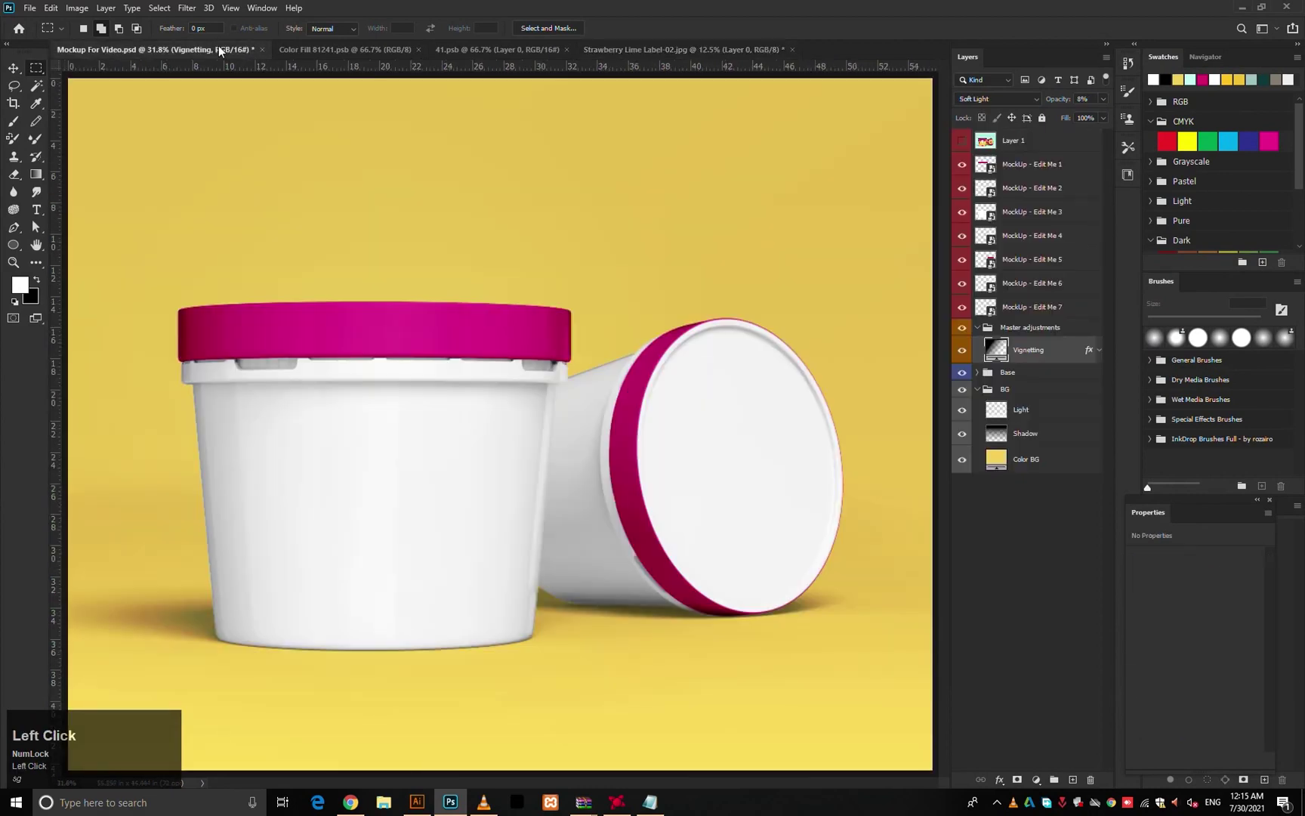
click(418, 49)
click(418, 49)
key(v)
click(464, 452)
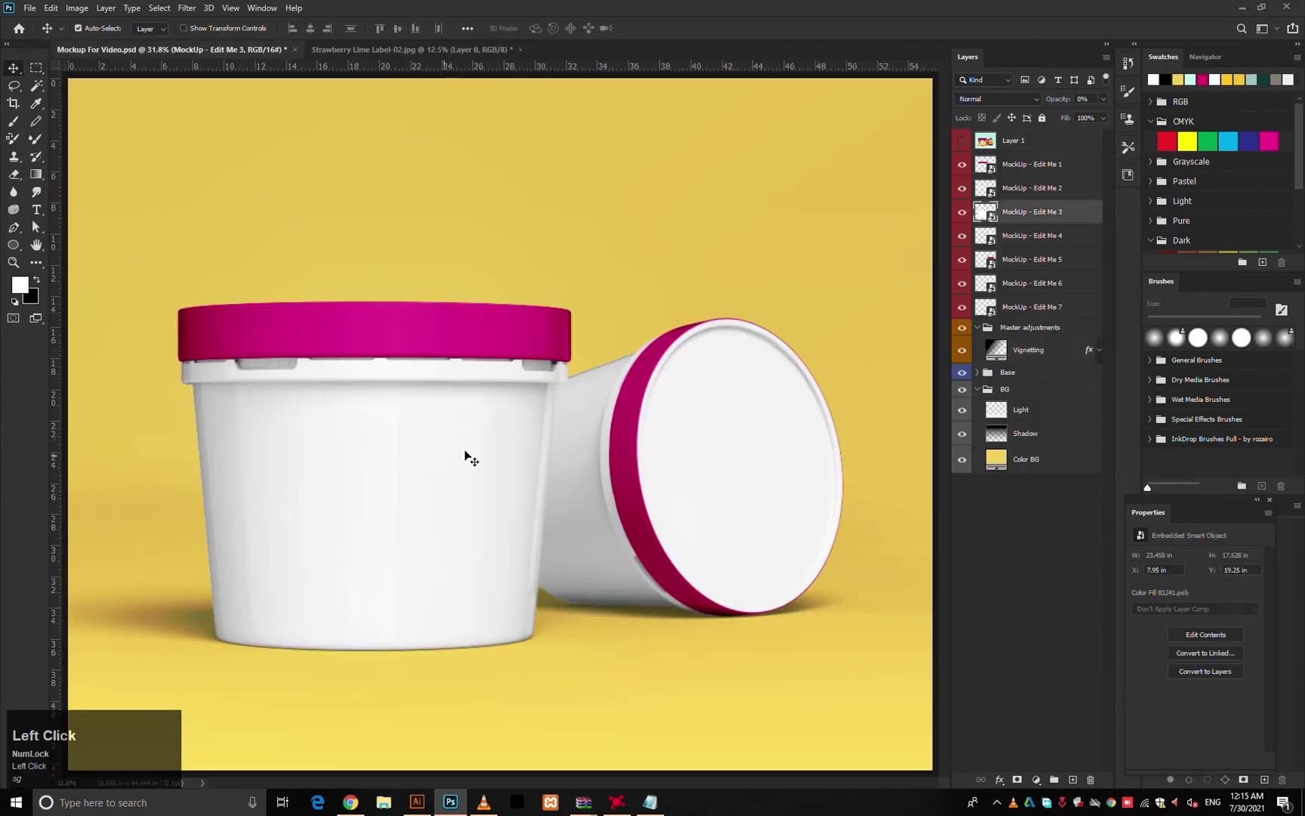
- Paste the label into the MockUp - Edit Me 3 smart object, scale it to fill the canvas, save it and return to the mockup
double_click(985, 212)
key(ctrl+t)
key(ctrl+0)
drag(928, 690, 559, 459)
key(ctrl+0)
key(Return)
key(ctrl+s)
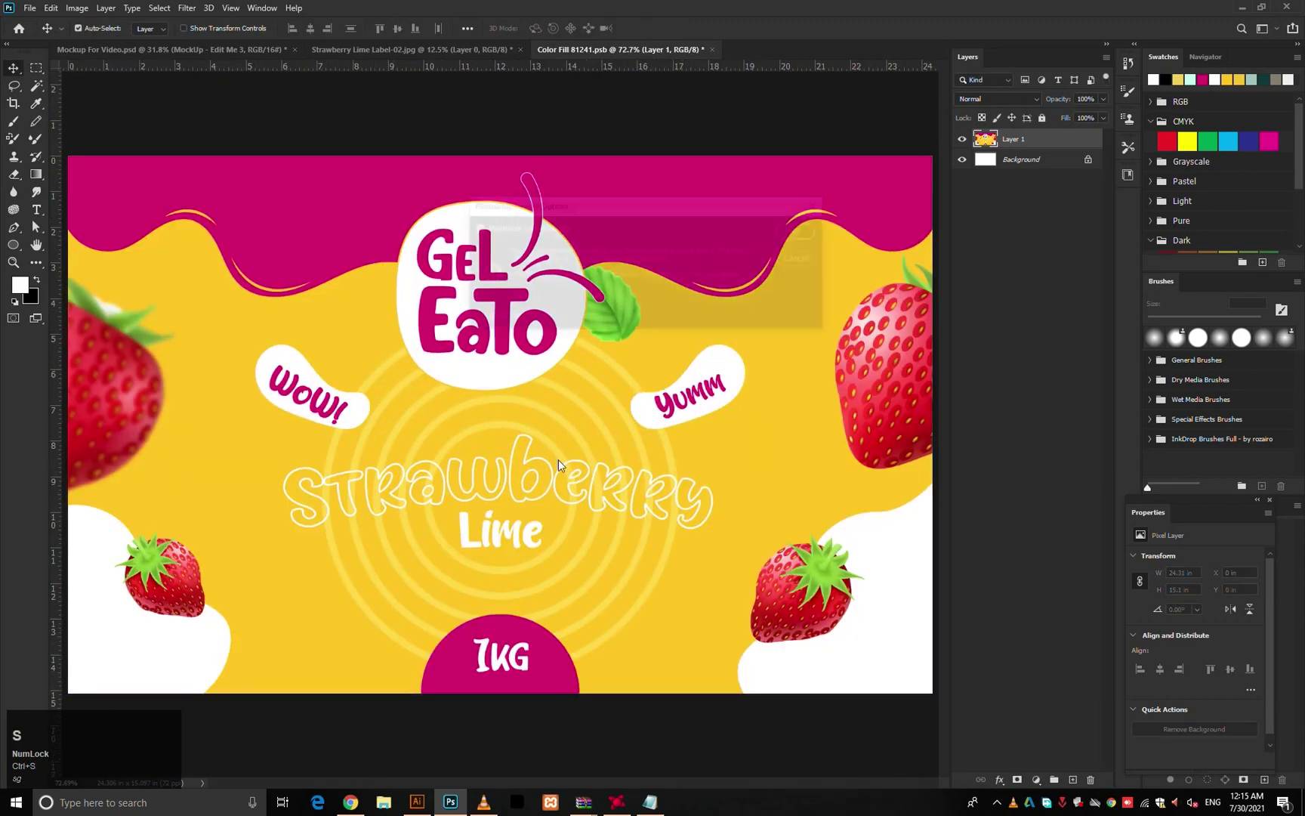
key(Return)
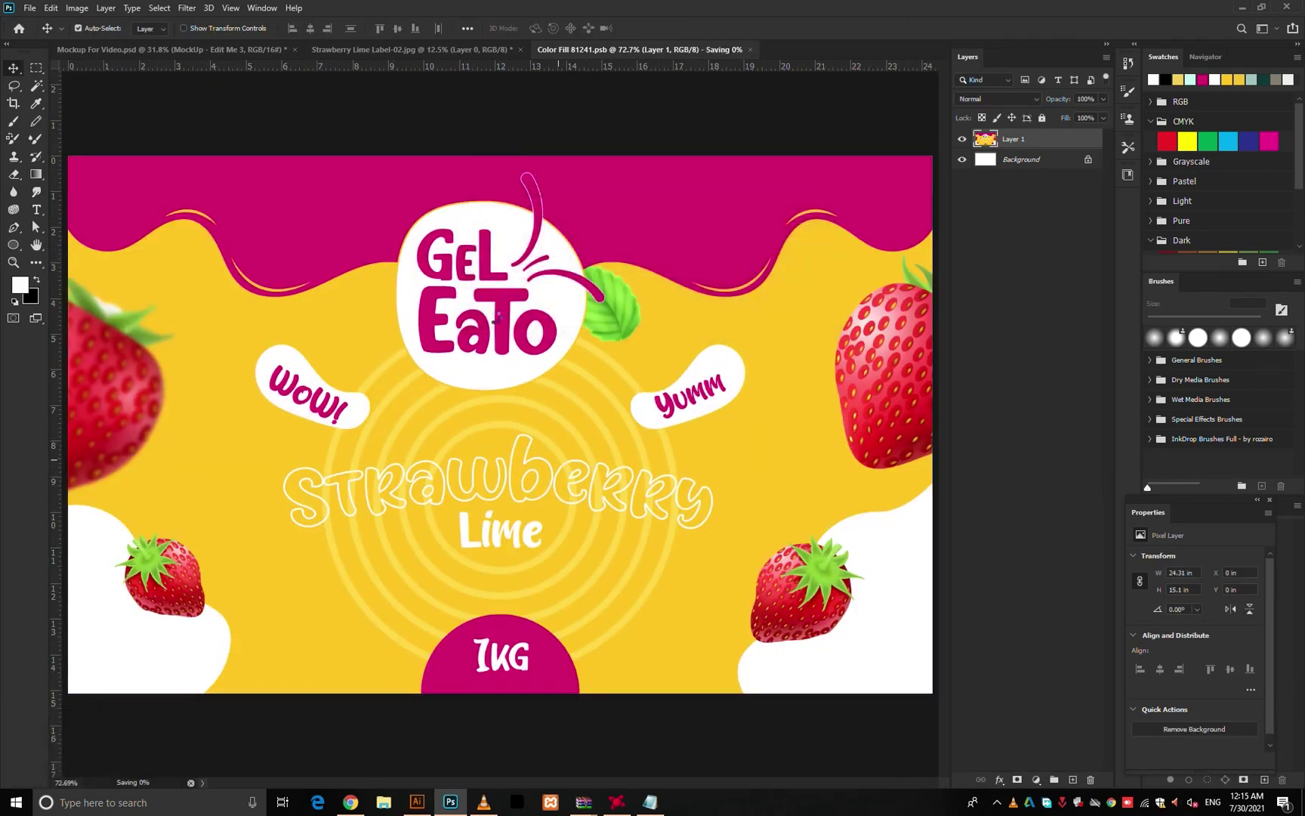
click(178, 56)
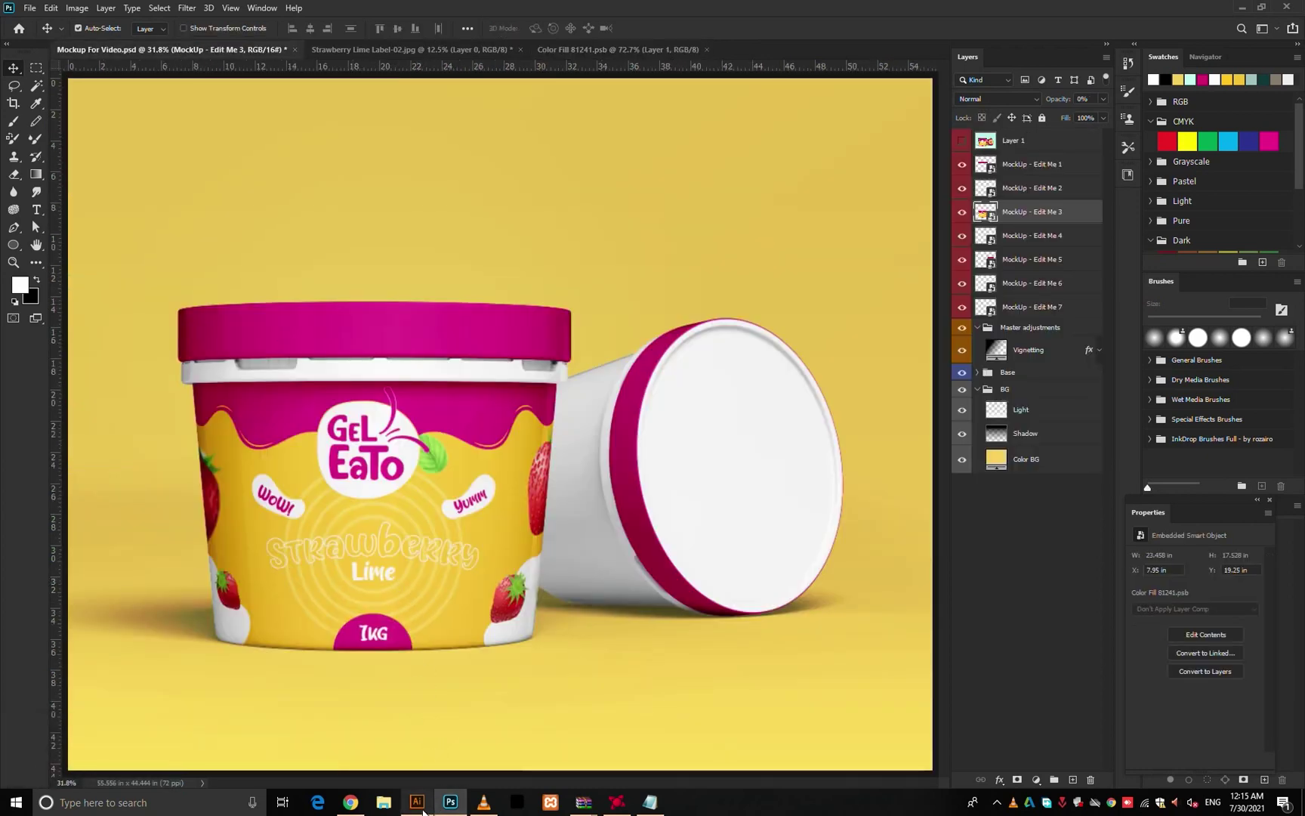
- Switch to Illustrator and expand the arc-warped "Strawberry Lime" text on the label
mouse_move(424, 810)
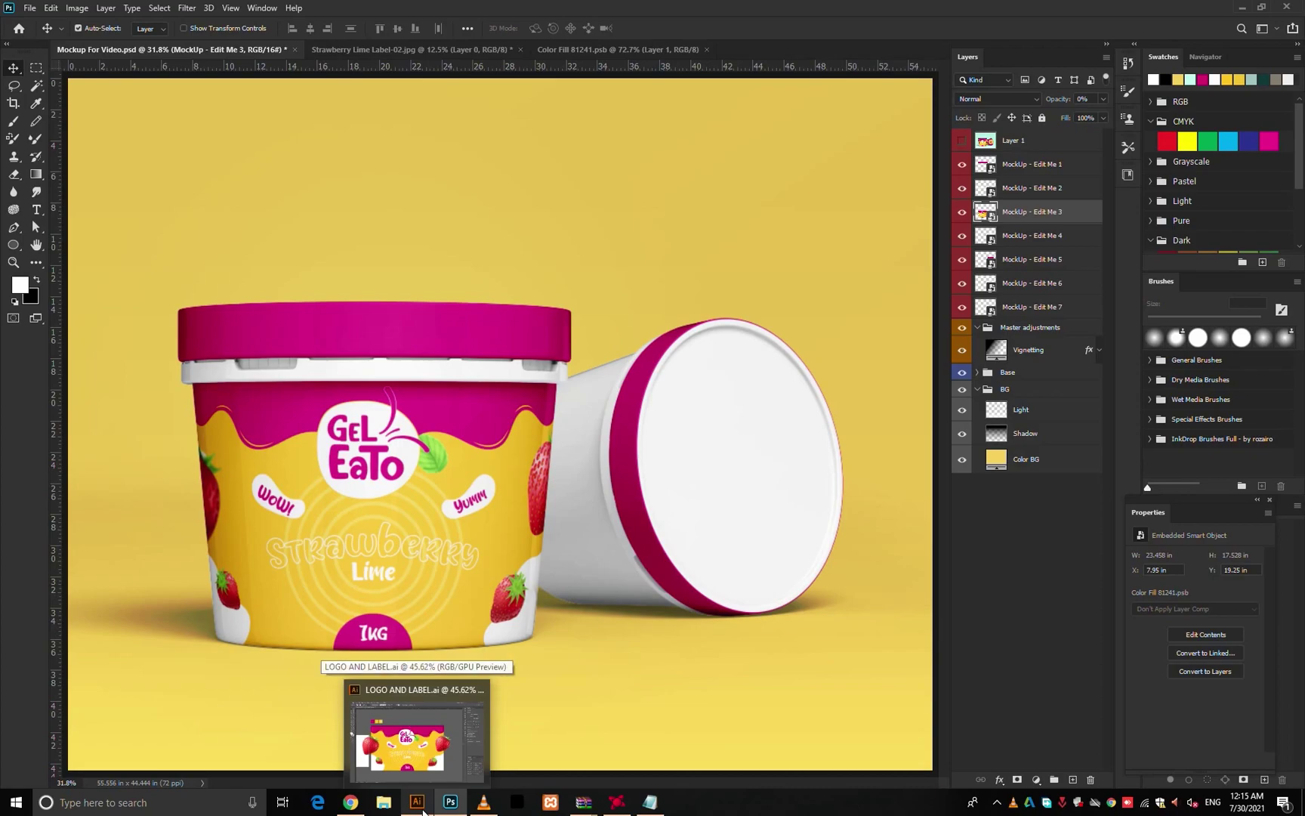
click(423, 811)
click(534, 496)
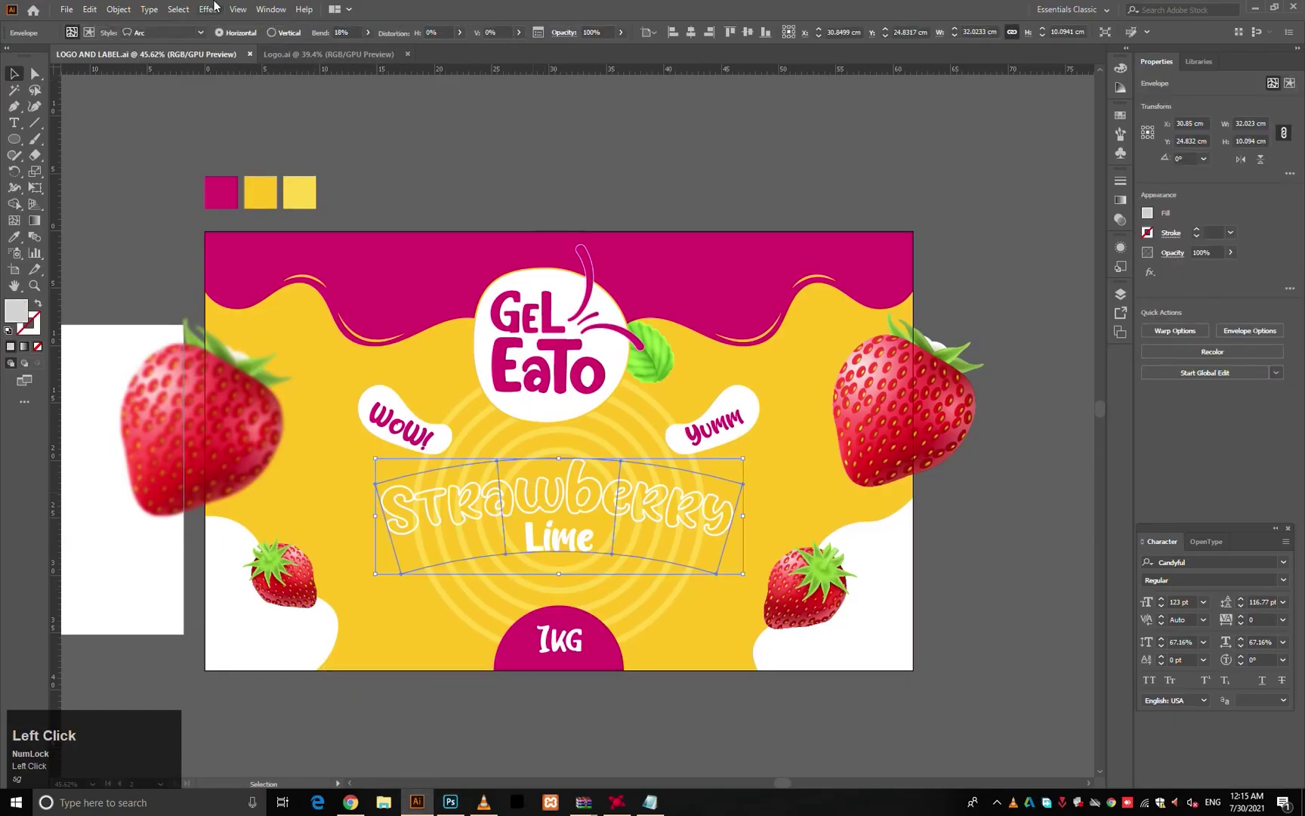
click(118, 9)
click(161, 173)
key(Return)
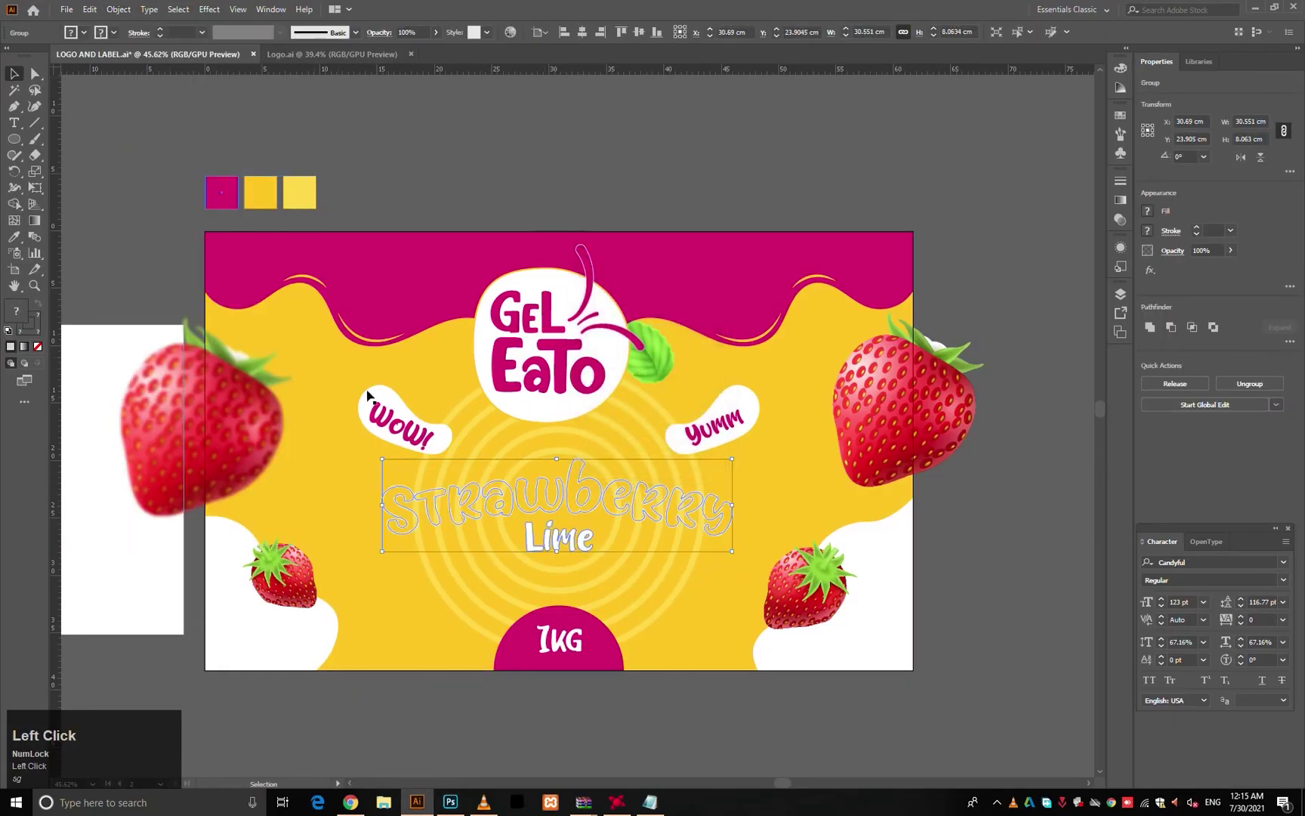
- Enlarge the expanded "Strawberry Lime" lettering proportionally to about 34.2 × 9 cm, leave isolation mode and save the document
double_click(714, 526)
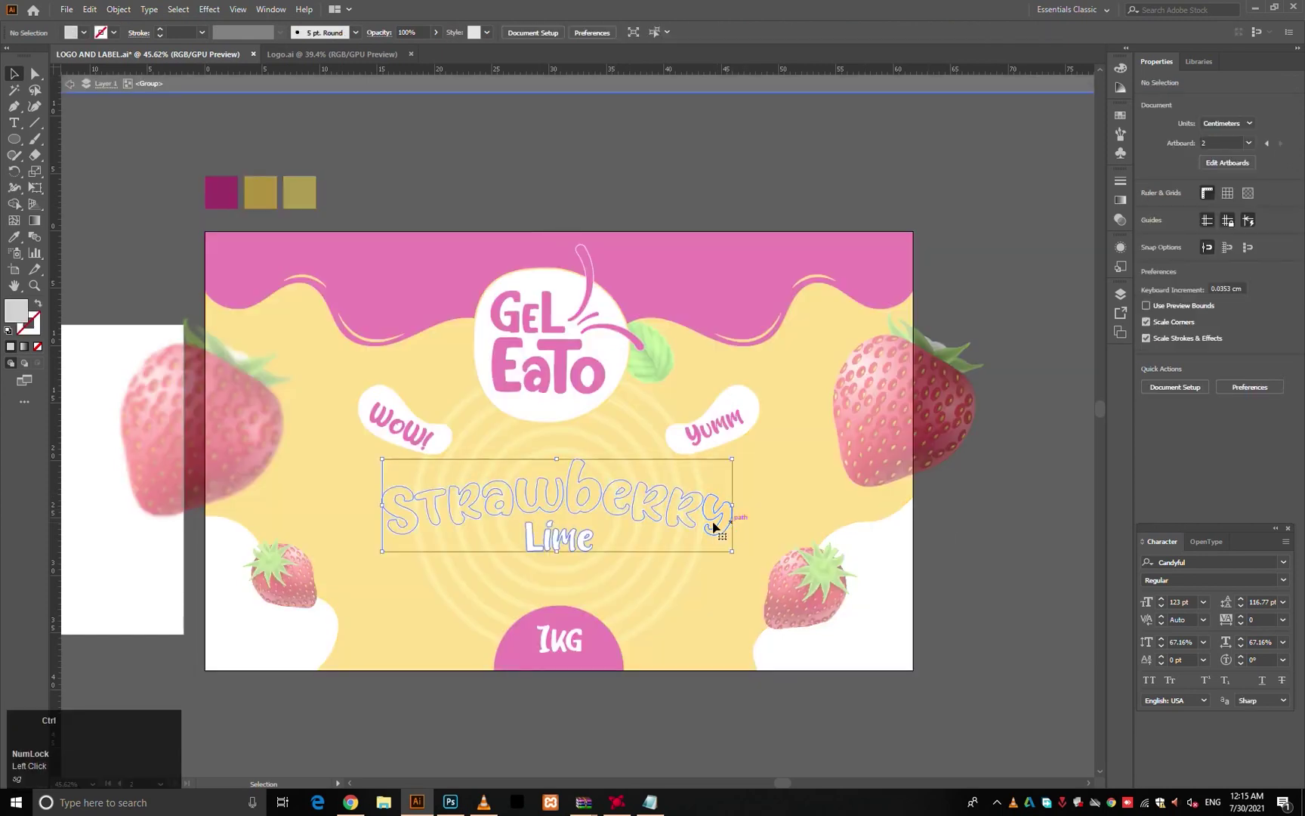
drag(588, 506, 693, 512)
right_click(691, 512)
click(740, 643)
mouse_move(855, 483)
mouse_down()
mouse_move(809, 537)
mouse_move(877, 494)
mouse_up()
click(809, 537)
key(v)
key(ctrl+z)
shift+click(577, 578)
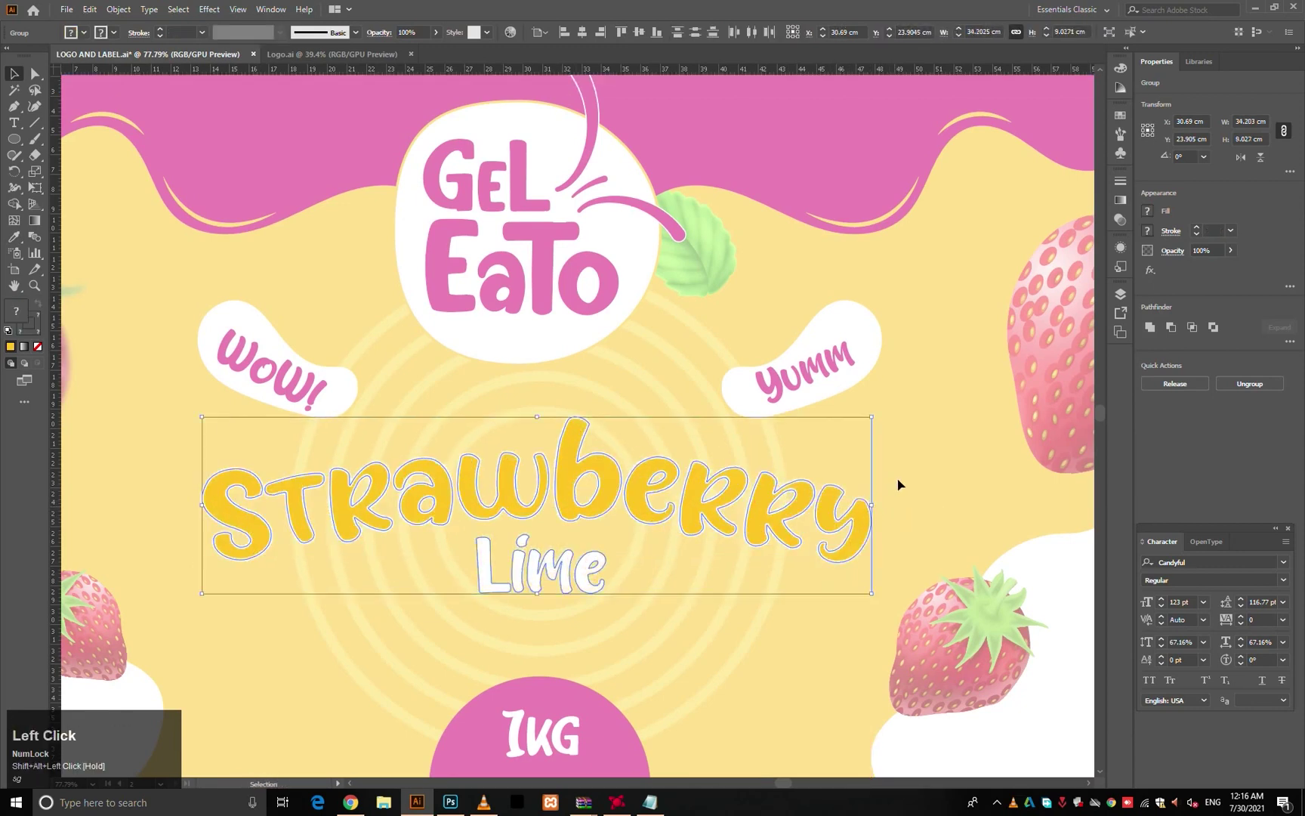
double_click(898, 482)
key(ctrl+0)
key(ctrl+s)
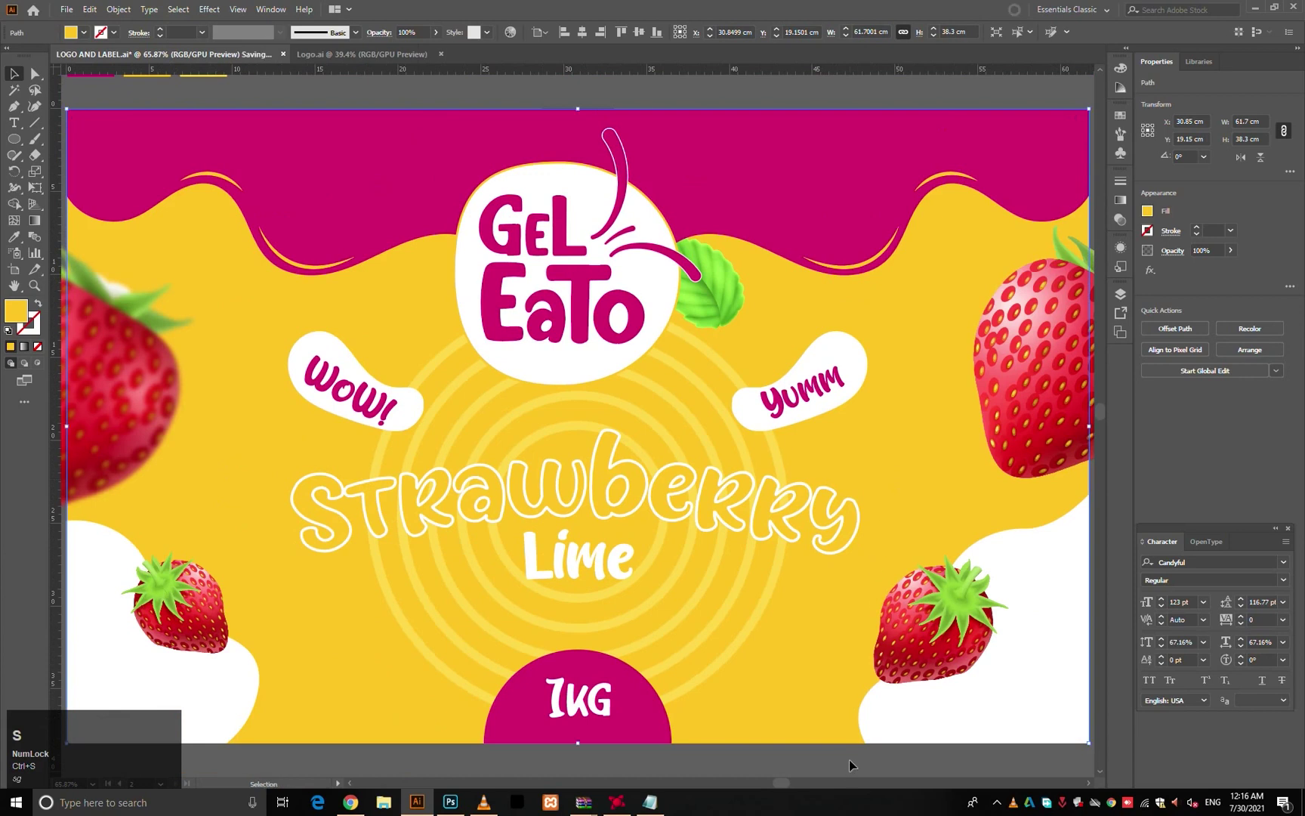
click(849, 759)
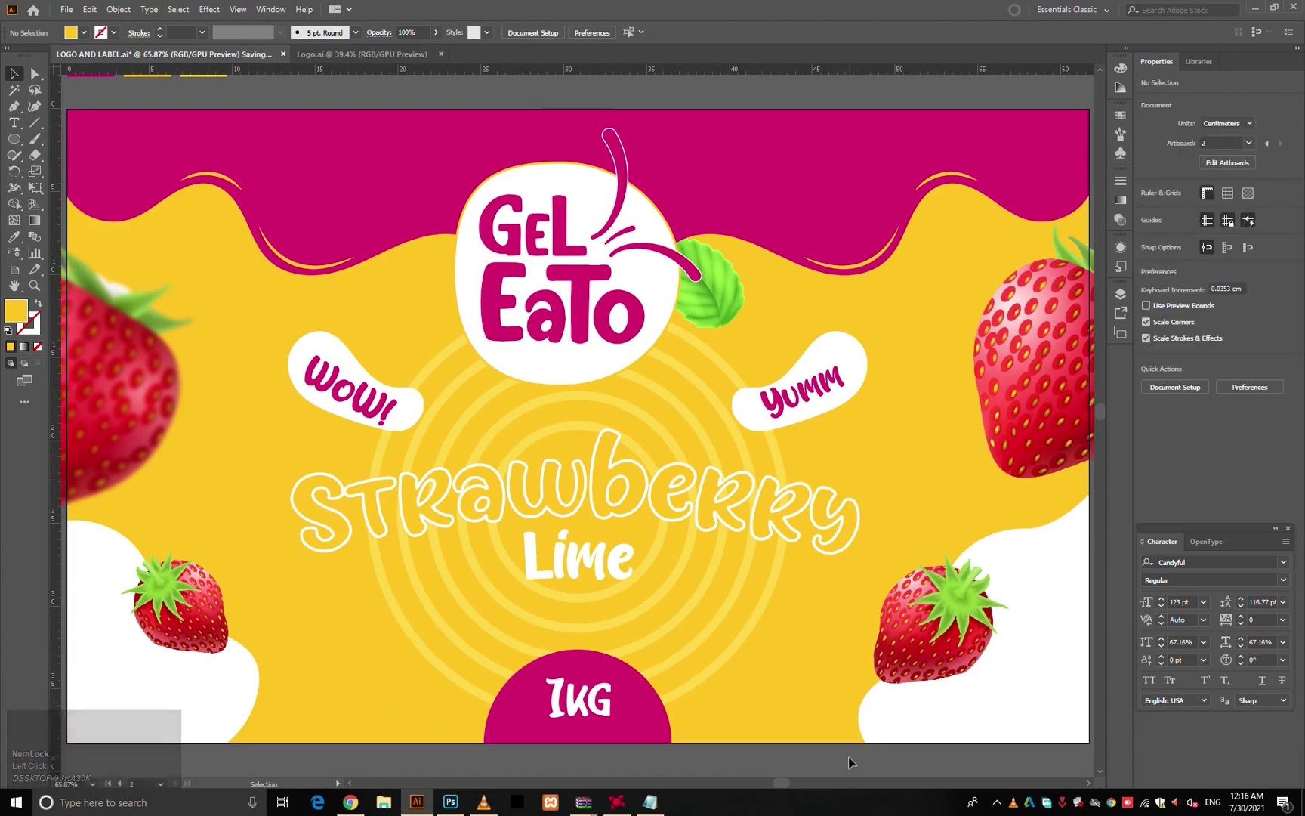
- Export the artboards again as JPEG with Use Artboards enabled, named "Strawberry Lime Label", replacing the existing files in the FOR VIDEO folder
click(66, 11)
mouse_move(140, 249)
click(309, 265)
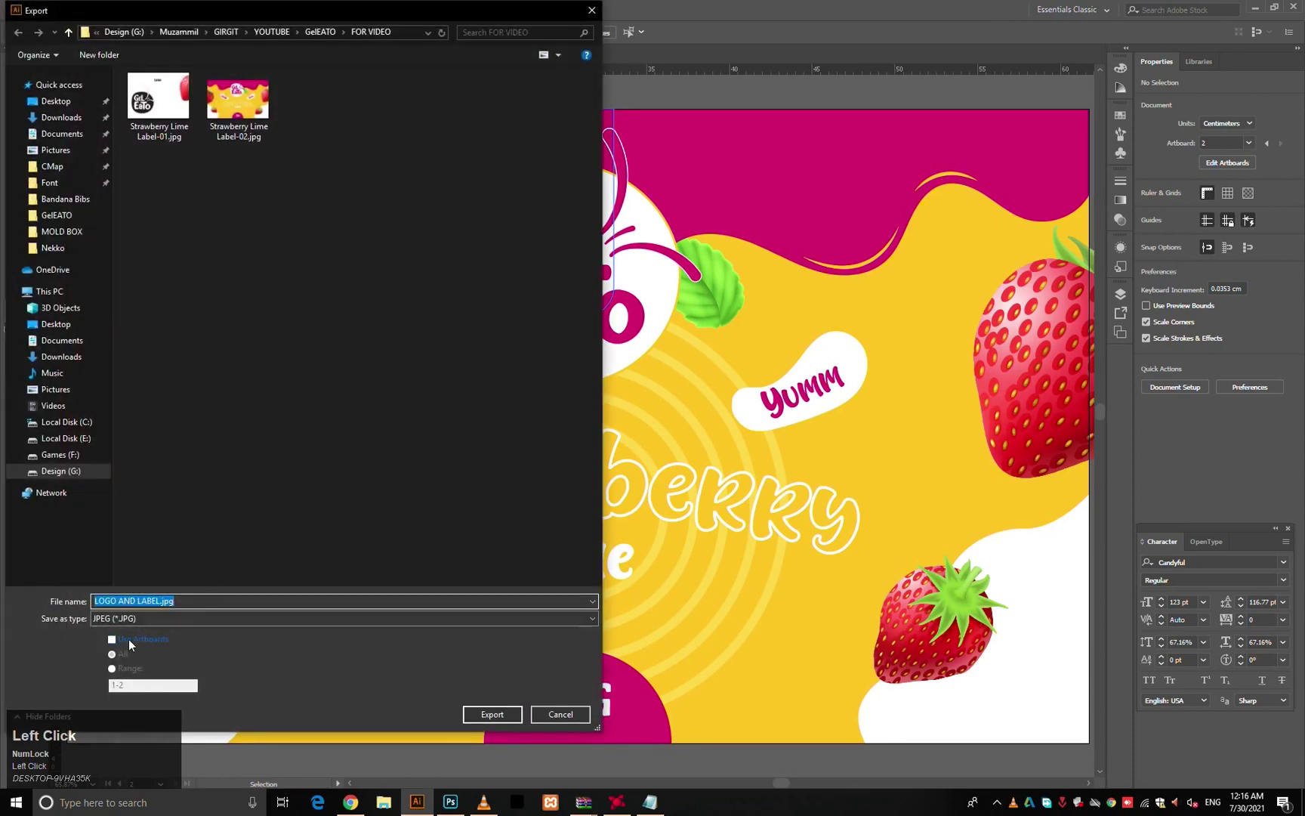
click(129, 640)
click(238, 102)
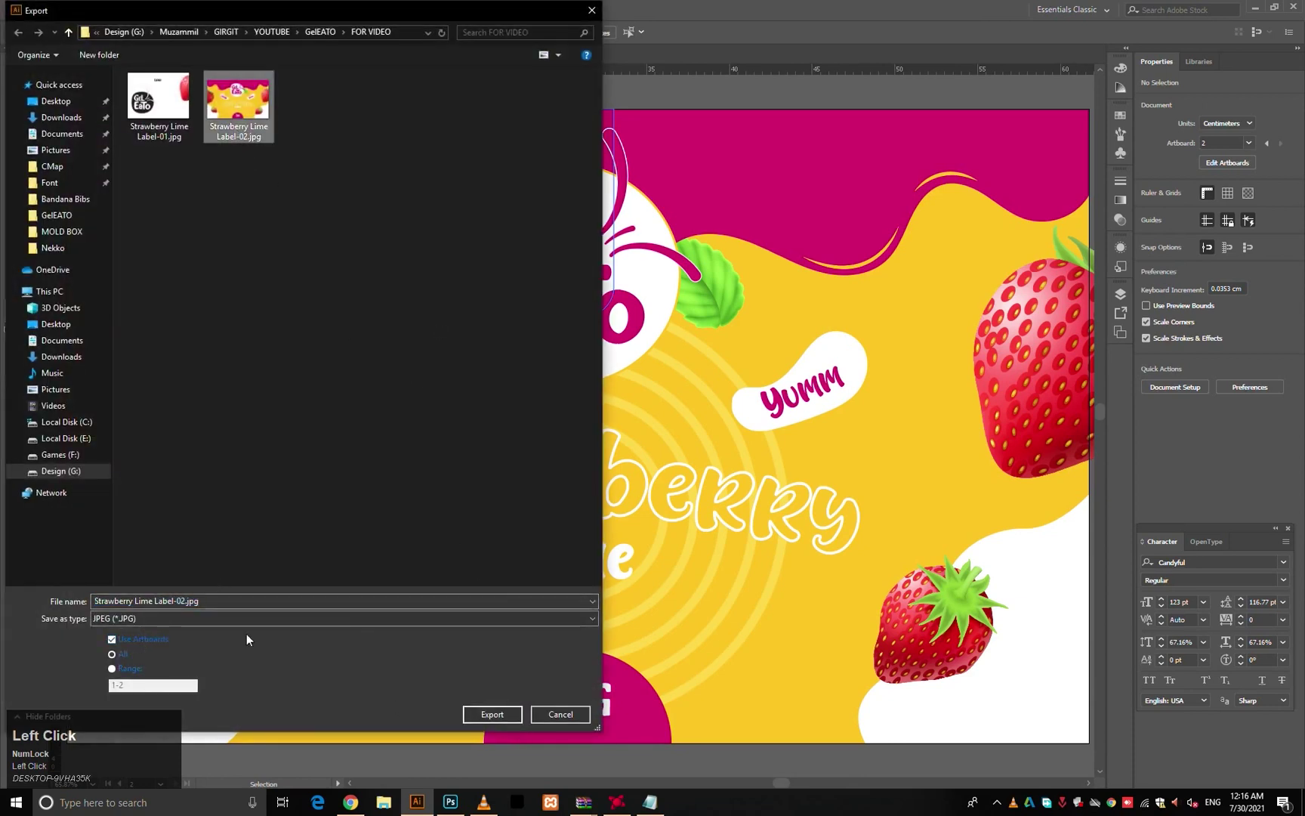
click(169, 599)
click(312, 601)
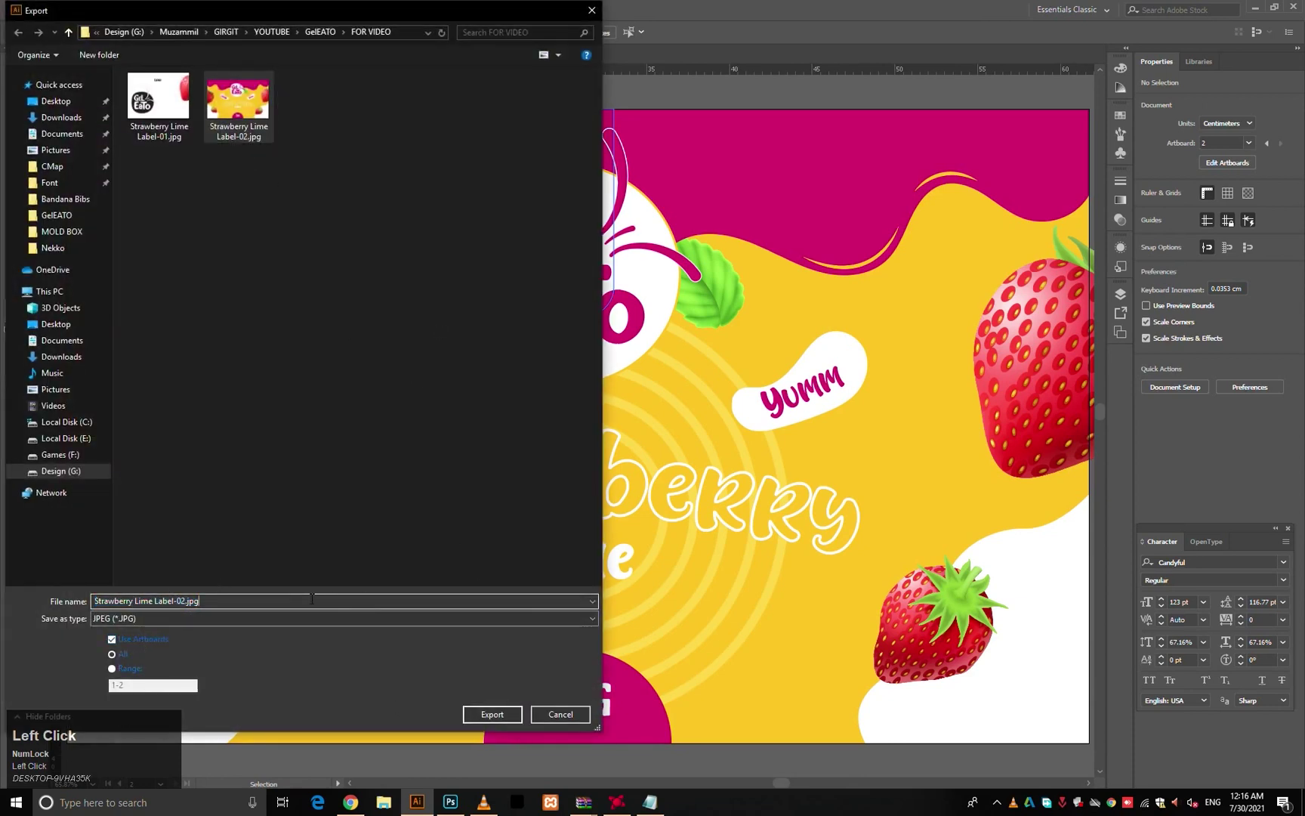
key(BackSpace)
key(BackSpace)
key(BackSpace)
key(BackSpace)
key(BackSpace)
key(BackSpace)
key(BackSpace)
click(484, 712)
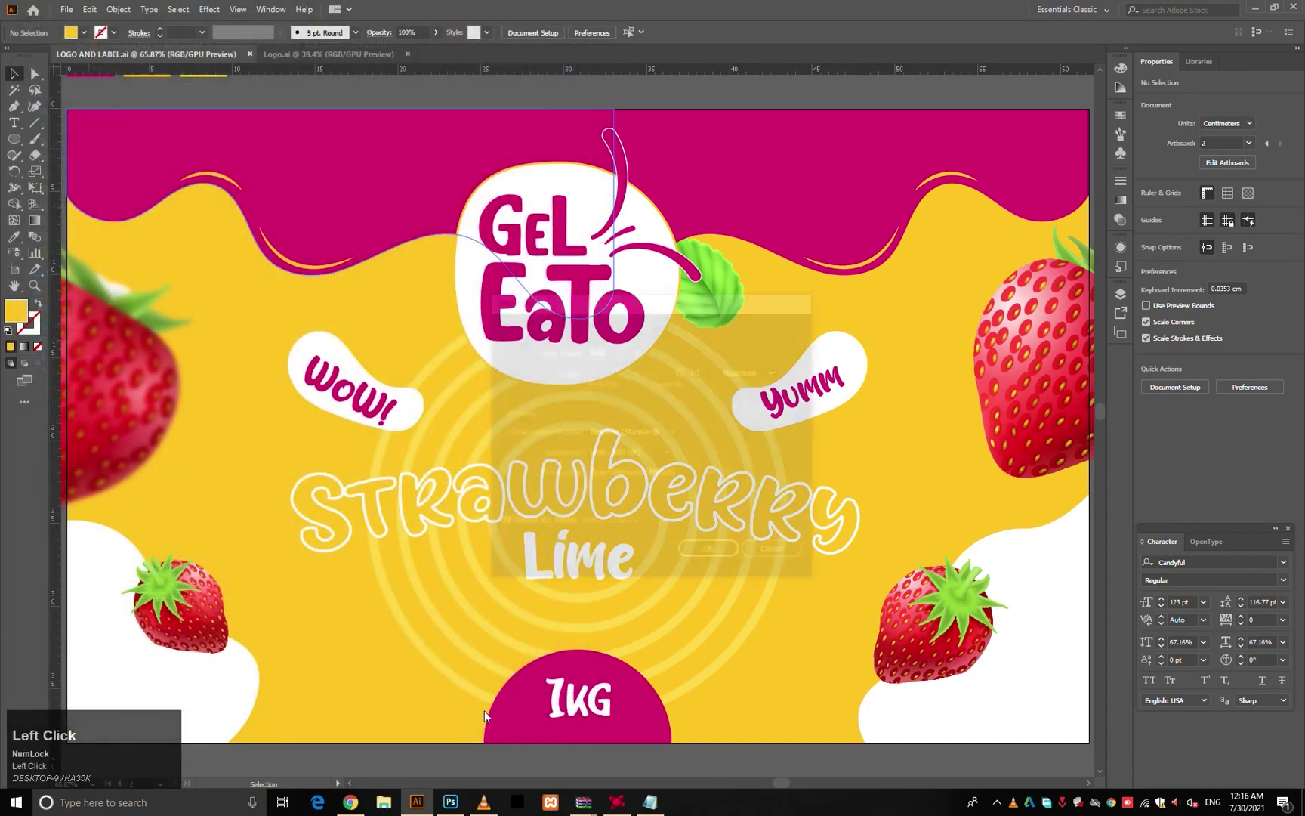
key(Return)
key(Return)
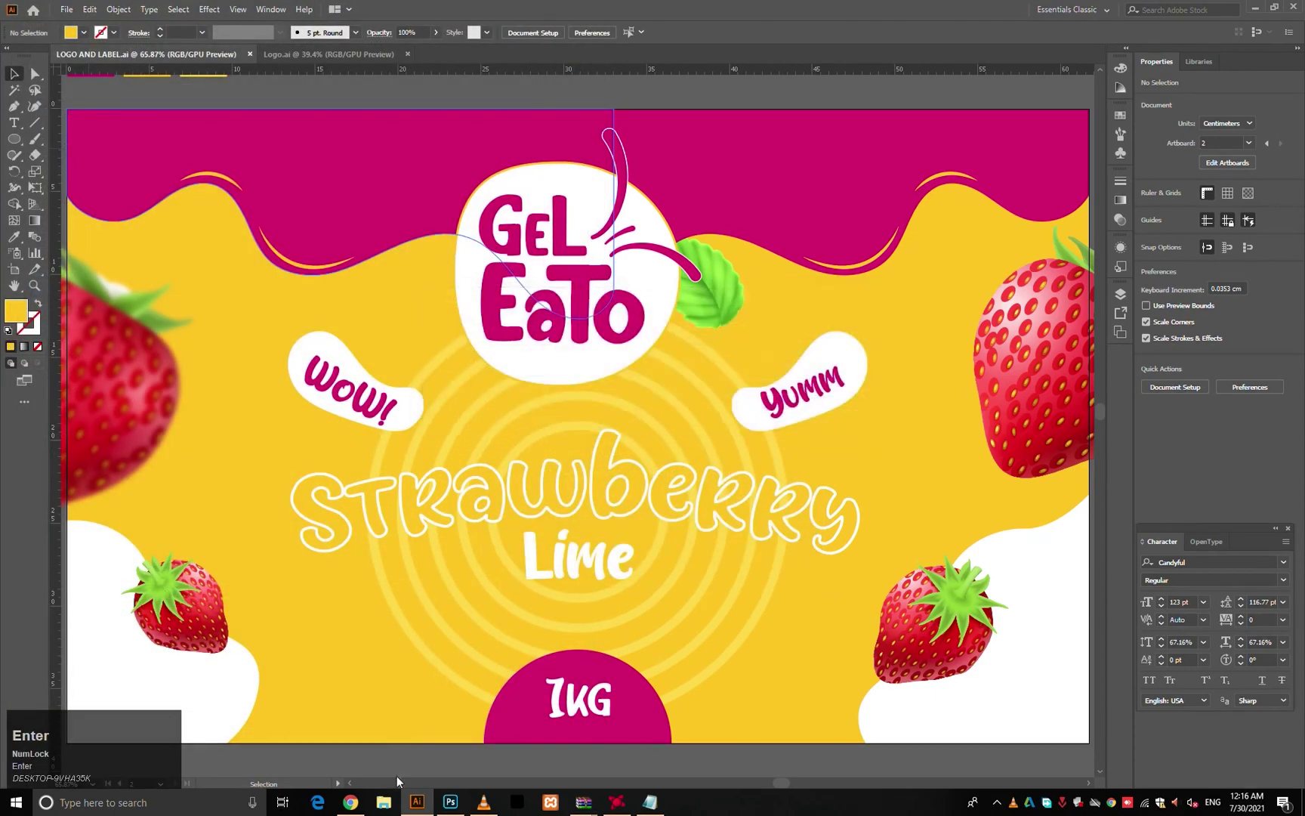
- Switch to Photoshop and close Color Fill 81241.psb and the outdated Strawberry Lime Label-02.jpg
click(441, 802)
click(697, 50)
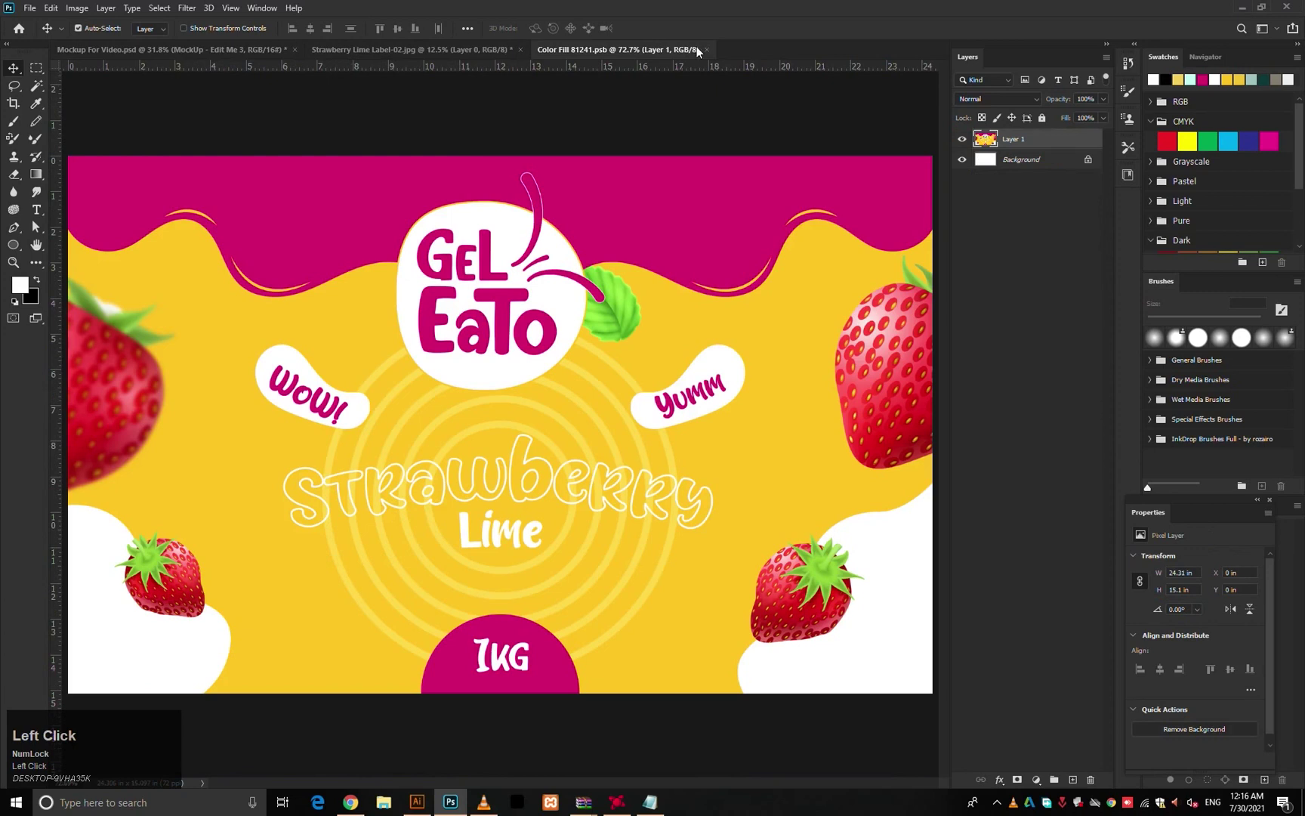
click(706, 50)
click(455, 55)
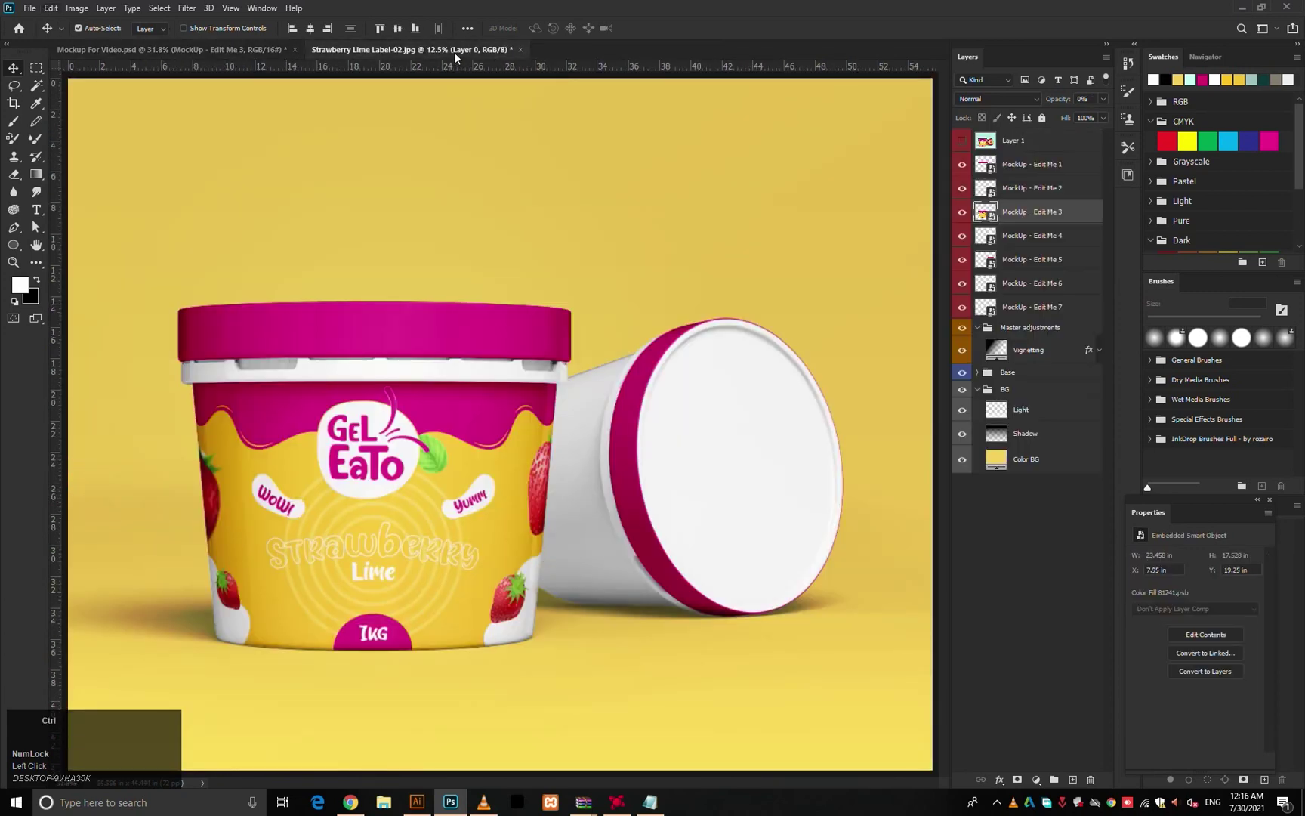
key(ctrl+w)
key(space)
- Open the re-exported Strawberry Lime Label-02.jpg and select the entire image for copying
click(33, 12)
click(46, 35)
double_click(292, 129)
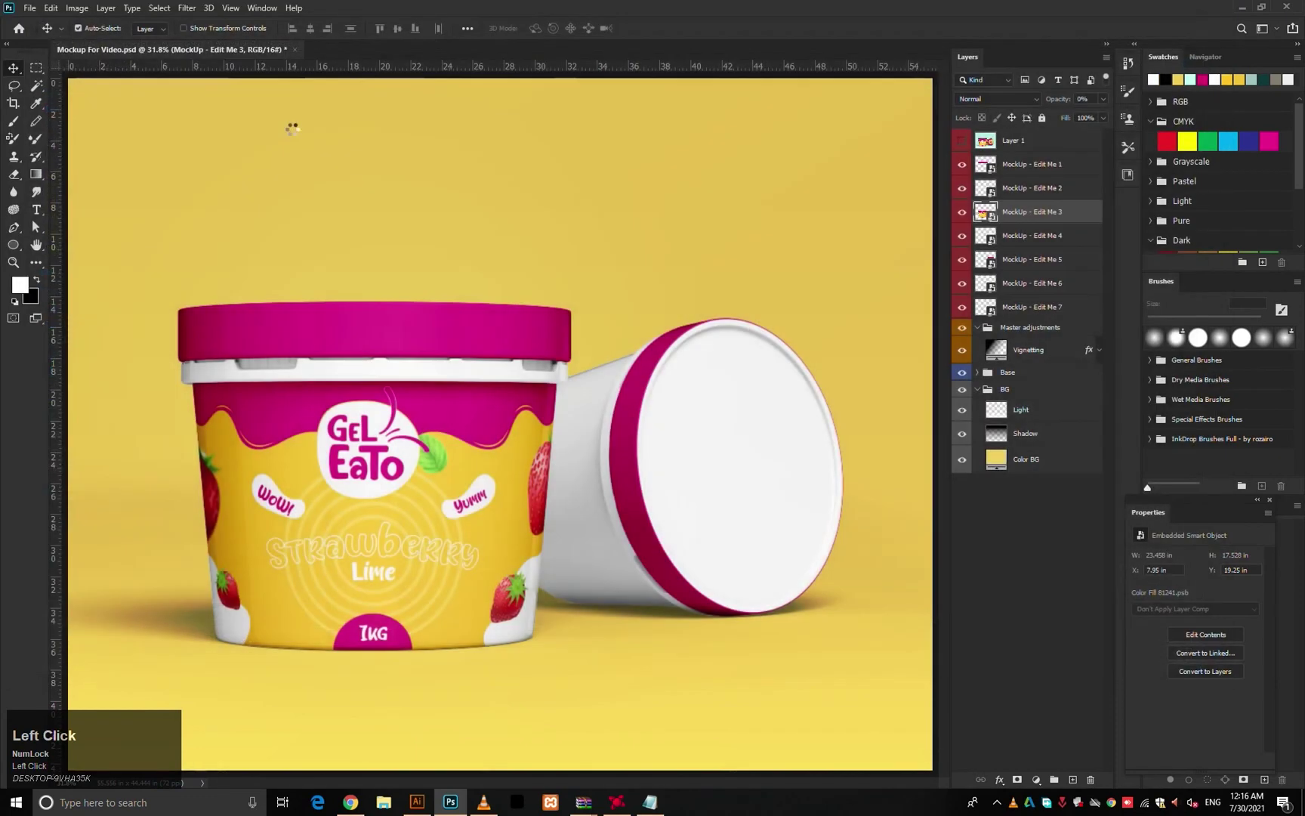
key(ctrl+a)
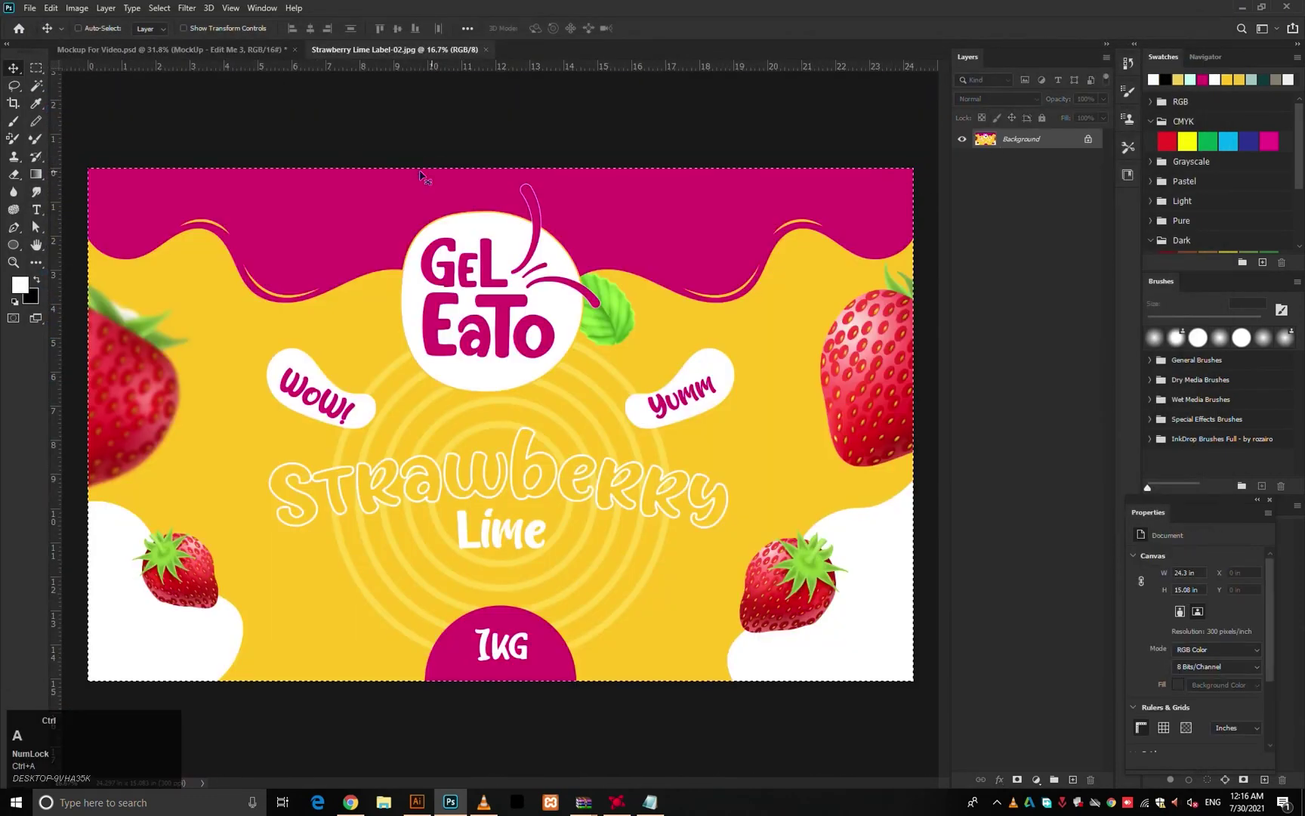
- Paste the updated label into the front cup's MockUp - Edit Me 3 smart object, scale it to 24.01%, save it and return to the mockup
click(113, 49)
double_click(983, 212)
key(ctrl+v)
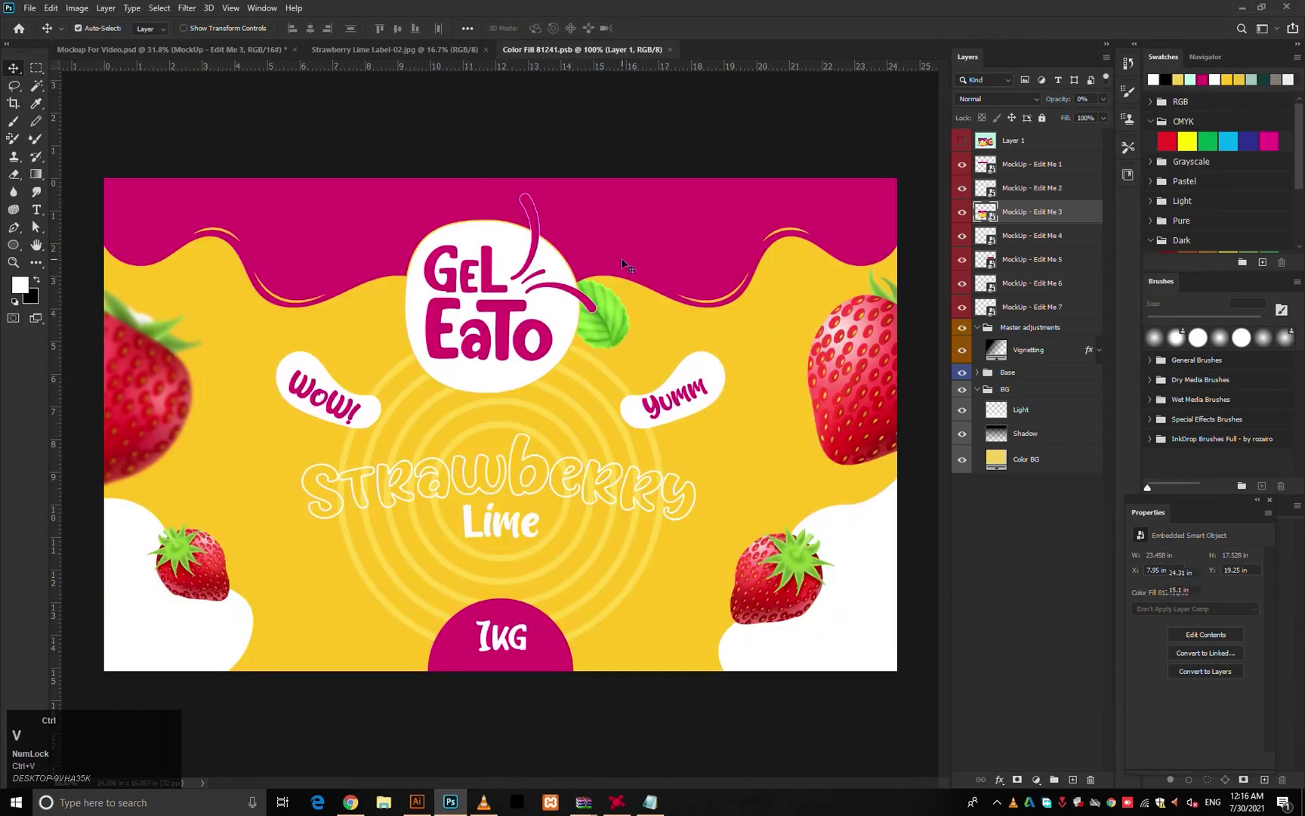
key(ctrl+t)
drag(928, 690, 551, 458)
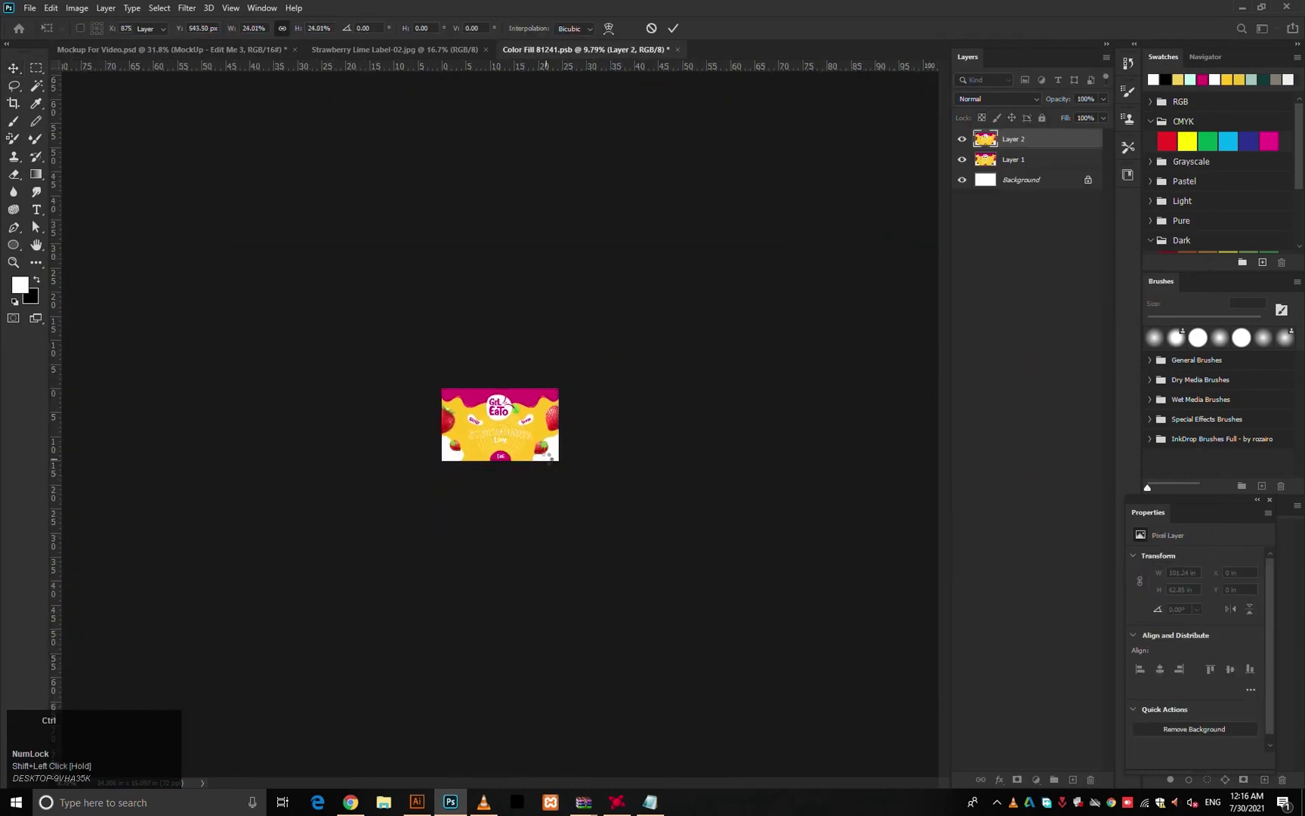
key(Return)
key(ctrl+0)
key(ctrl+s)
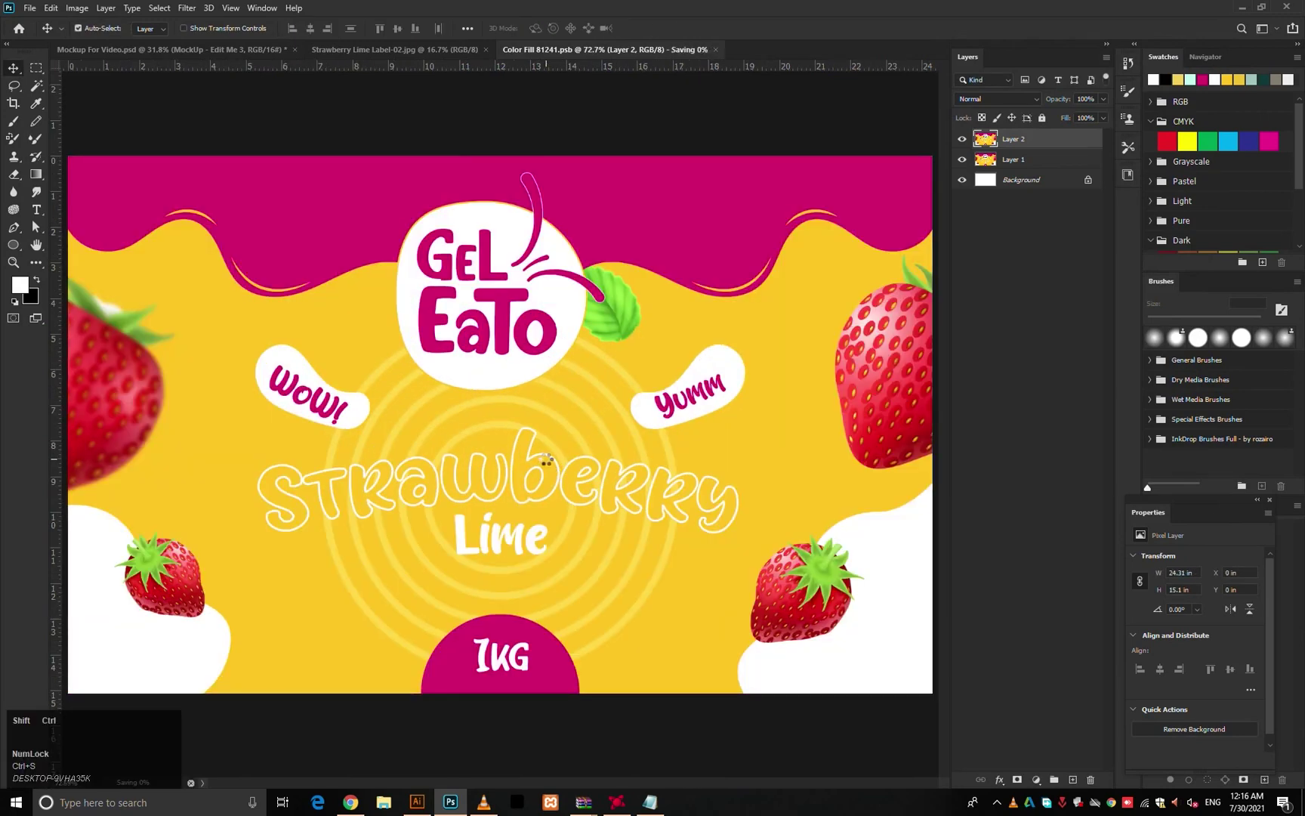
key(ctrl+shift+Tab)
key(ctrl+shift+Tab)
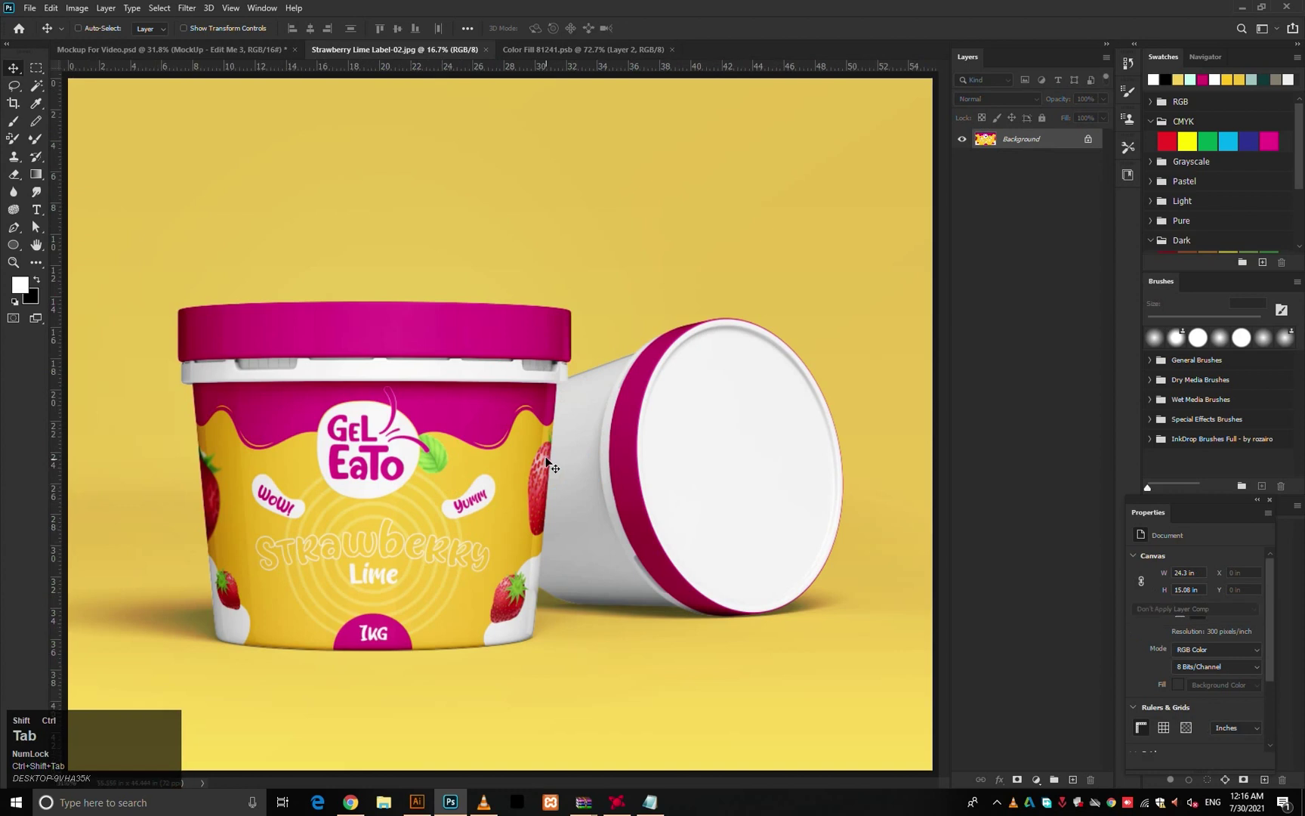
key(Scroll_Lock)
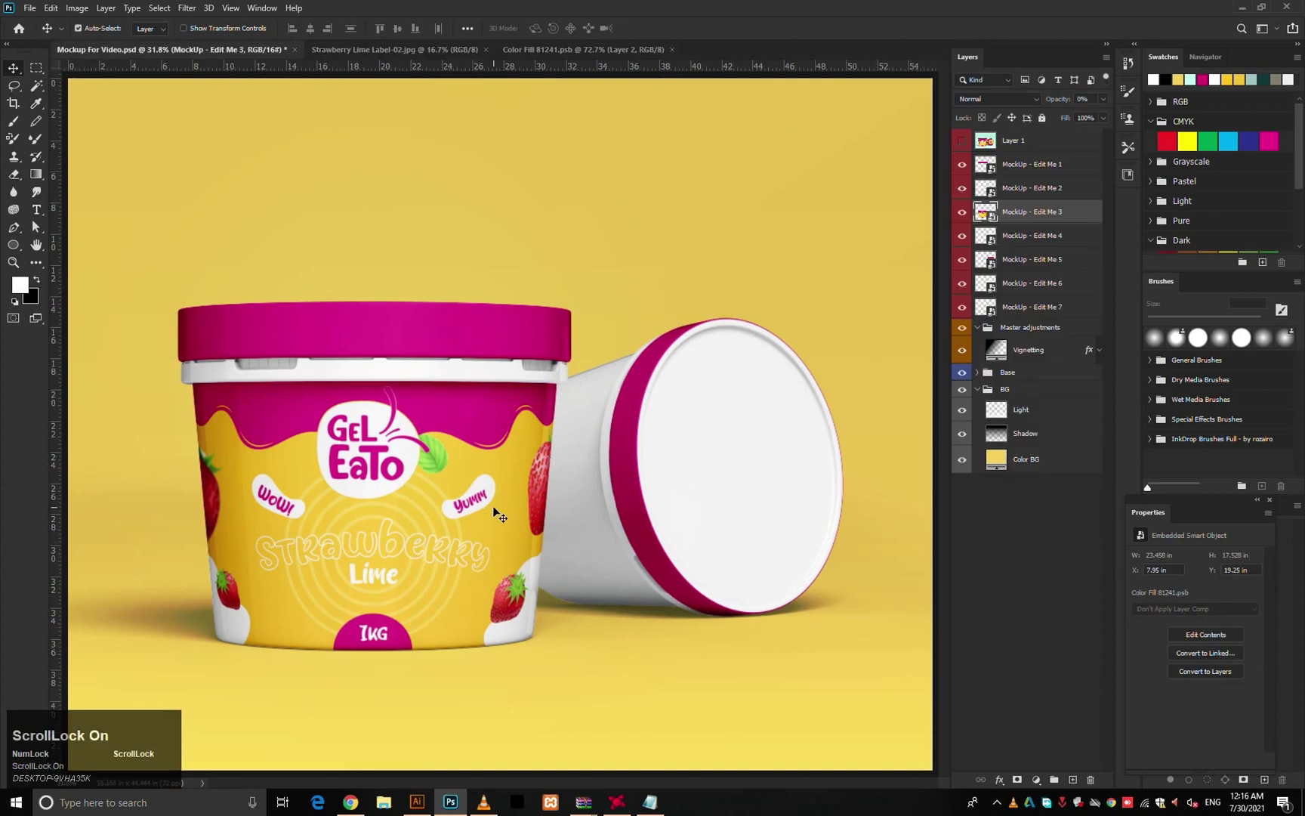
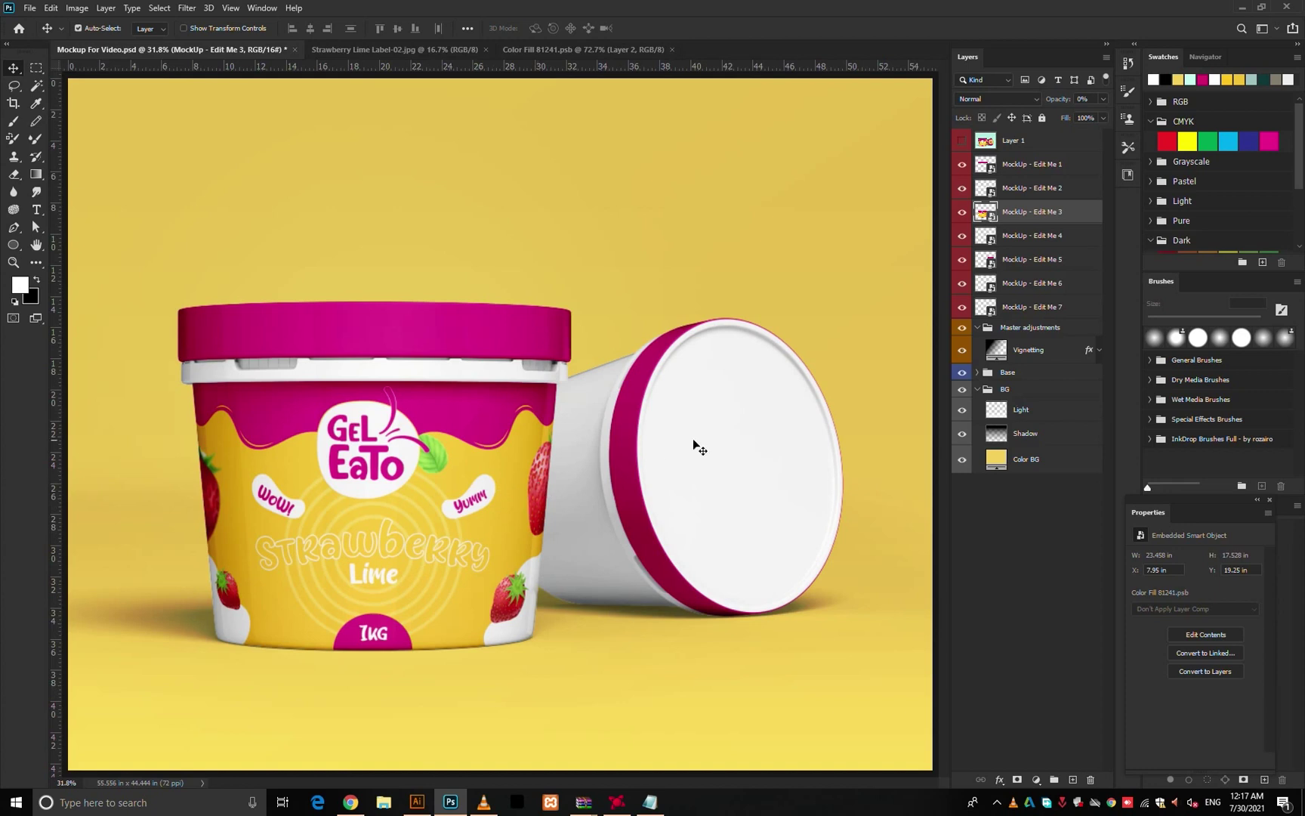
- Paste the label into the tilted cup's MockUp - Edit Me 7 smart object, scale it to 24.01%, then save and close it
click(658, 487)
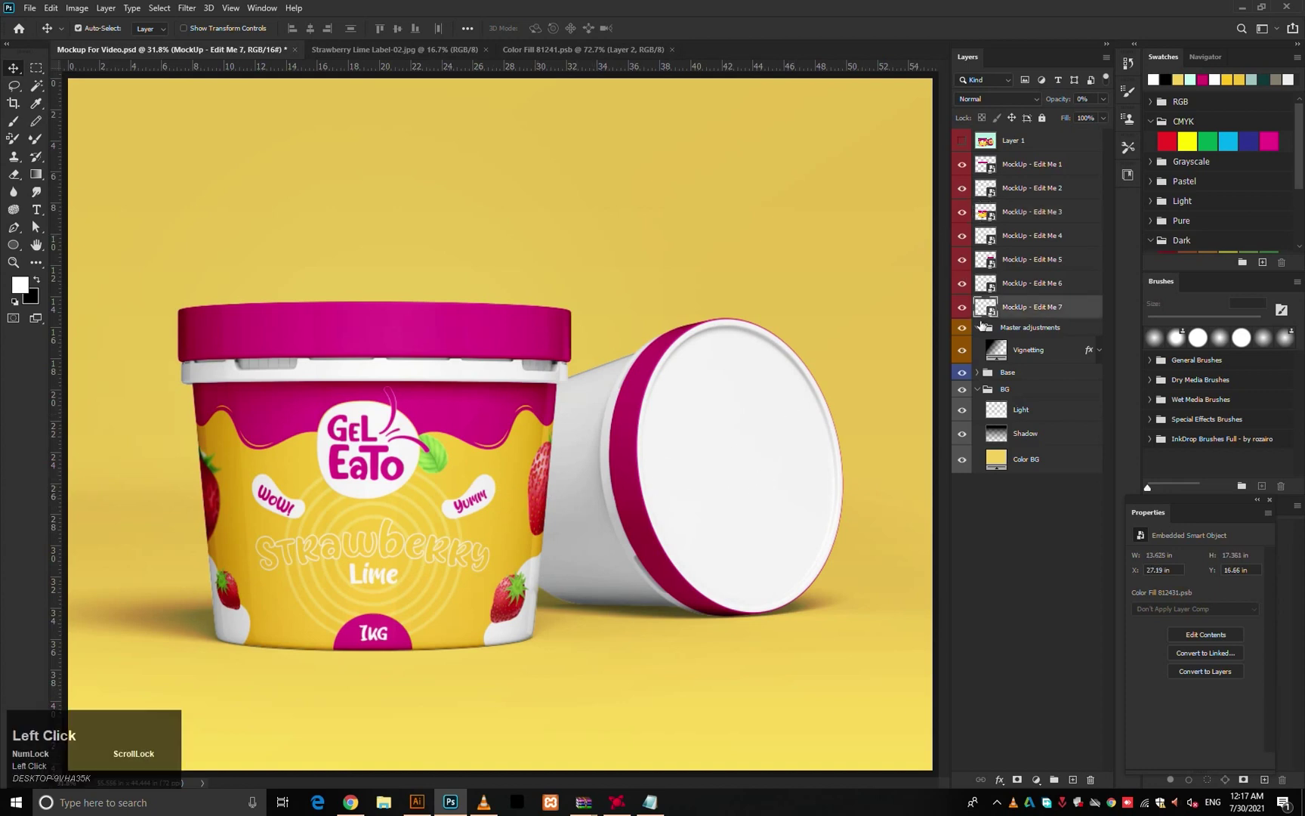
double_click(992, 308)
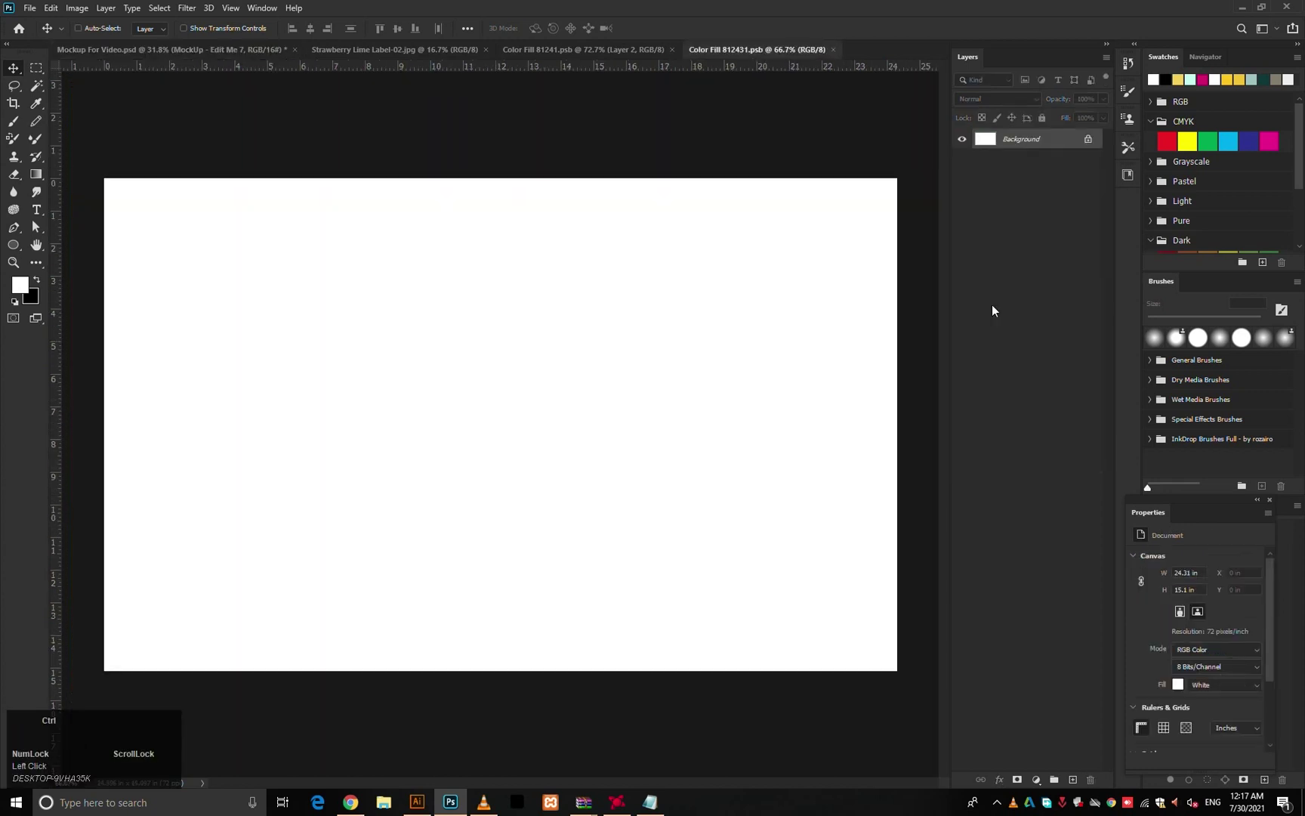
key(ctrl+v)
key(ctrl+t)
drag(931, 686, 563, 464)
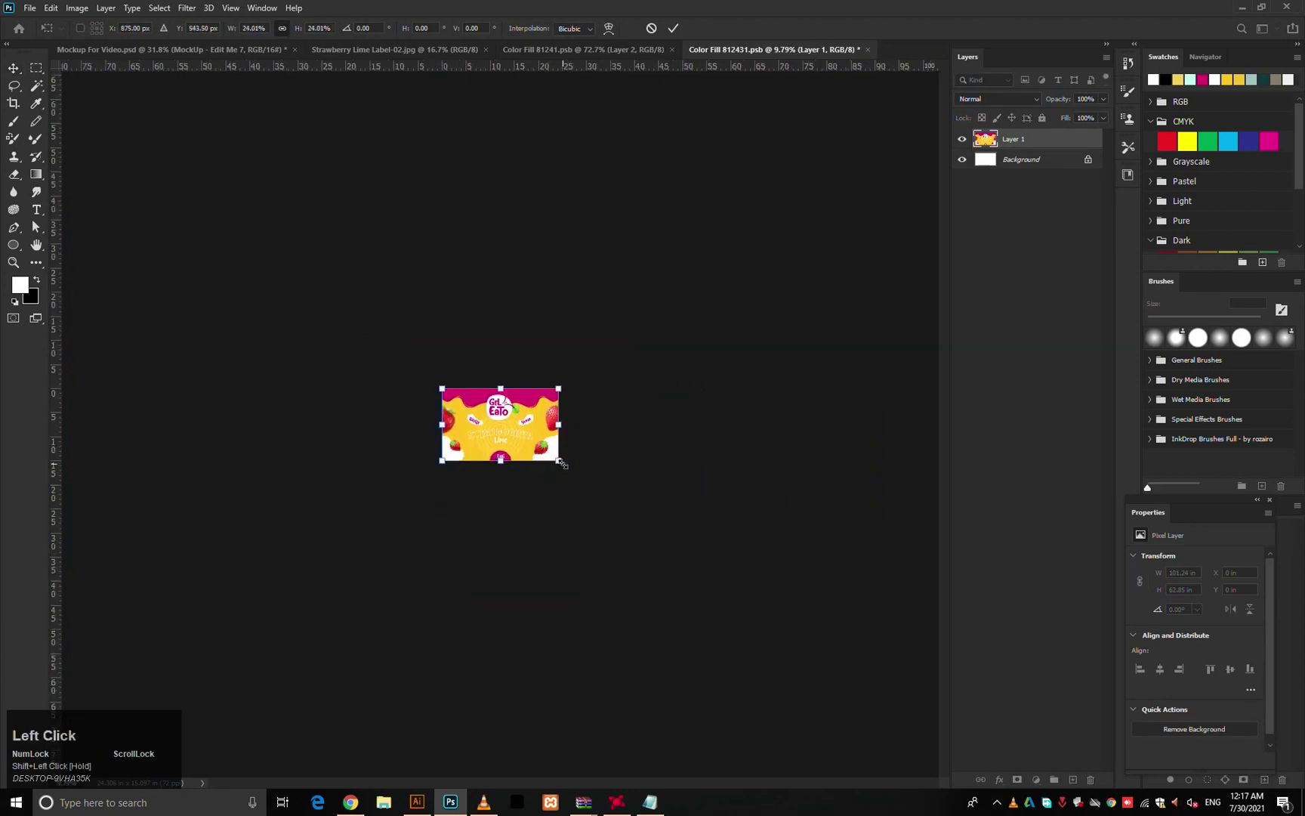
key(ctrl+s)
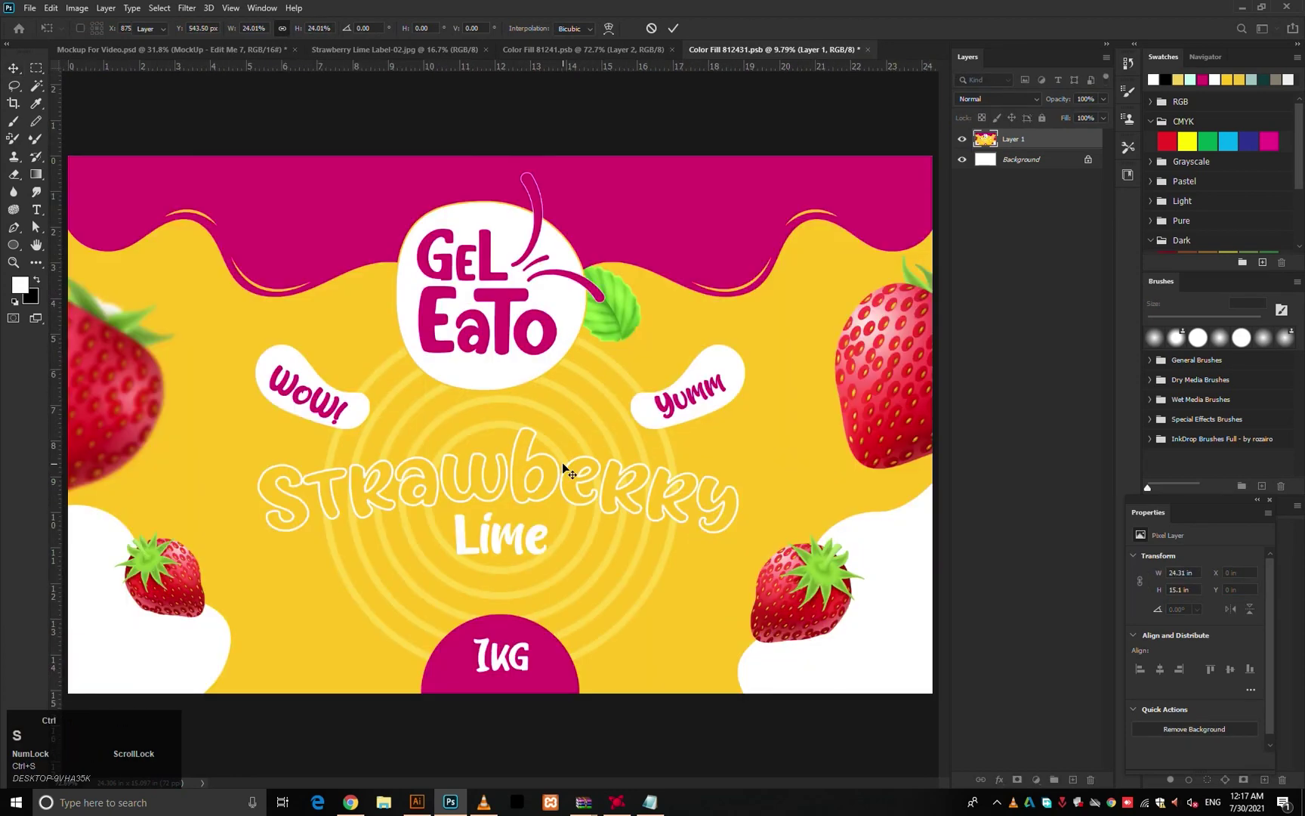
key(Return)
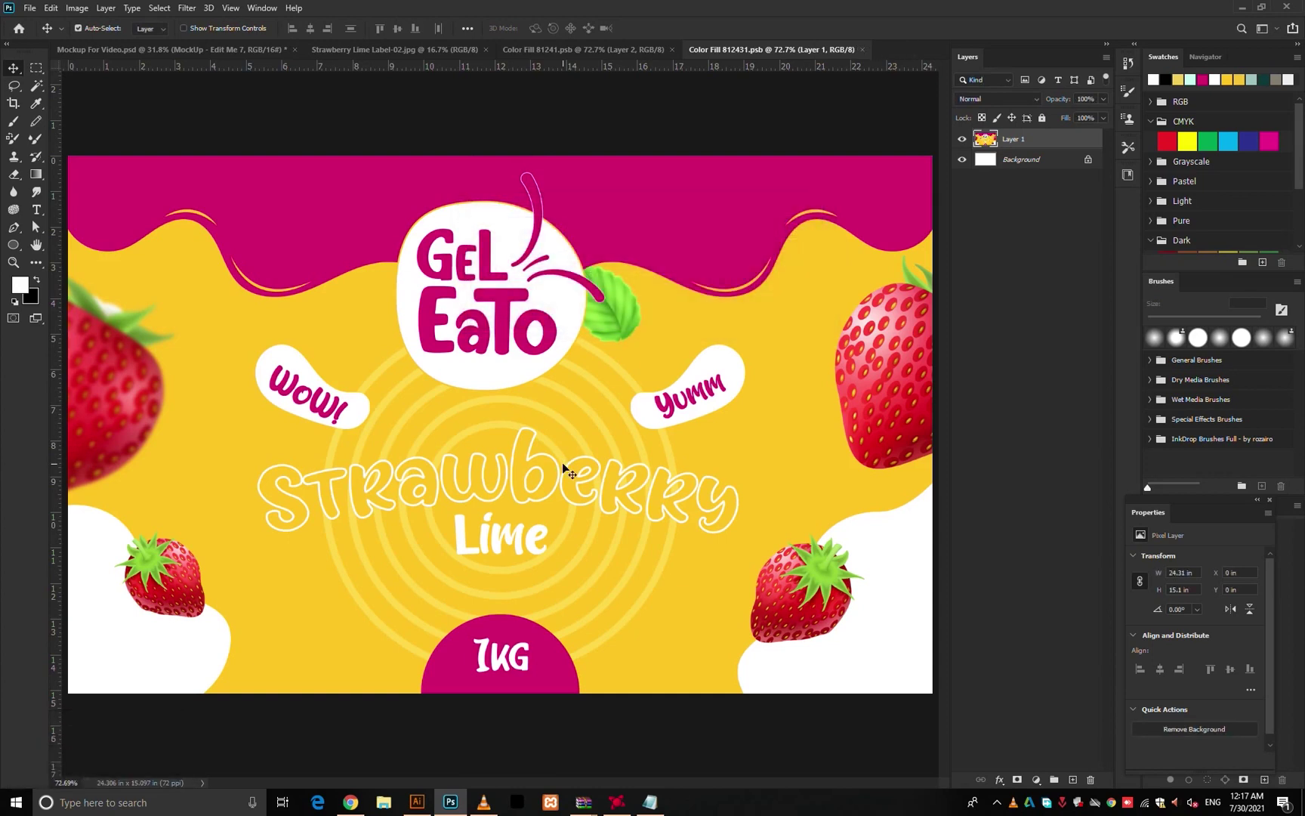
key(ctrl+w)
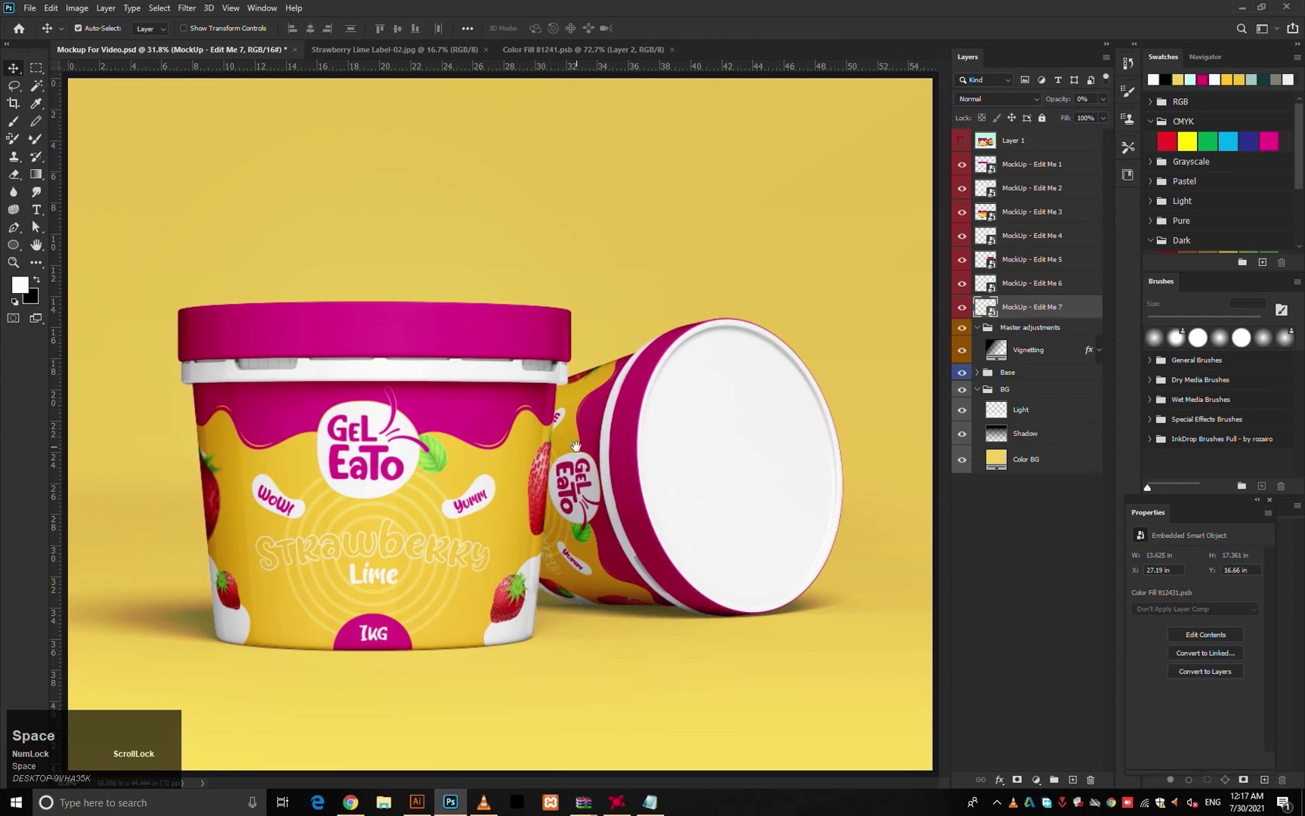
- Inspect the label on the front cup up close and view the whole mockup again
ctrl+click(472, 401)
drag(408, 438, 486, 339)
drag(405, 354, 476, 353)
drag(516, 501, 516, 390)
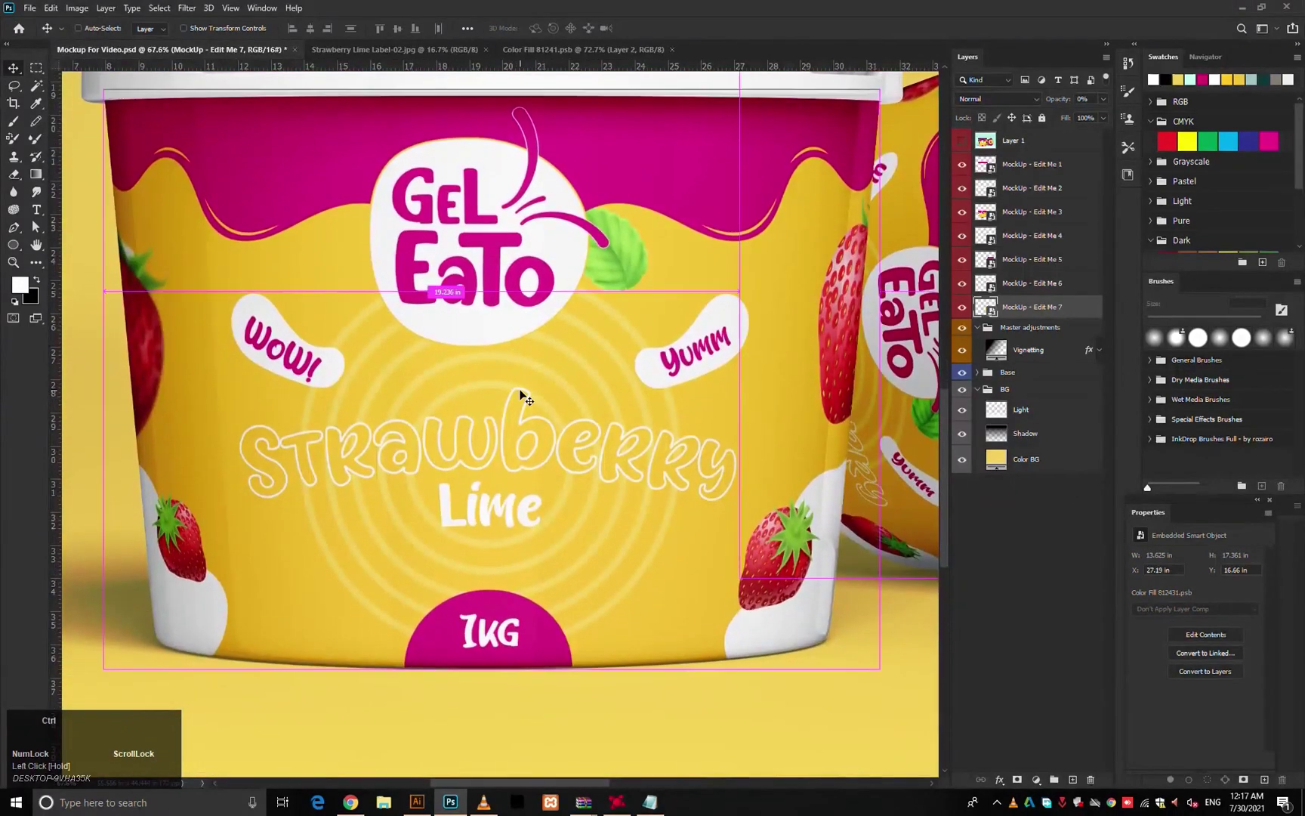
key(ctrl+0)
ctrl+click(811, 427)
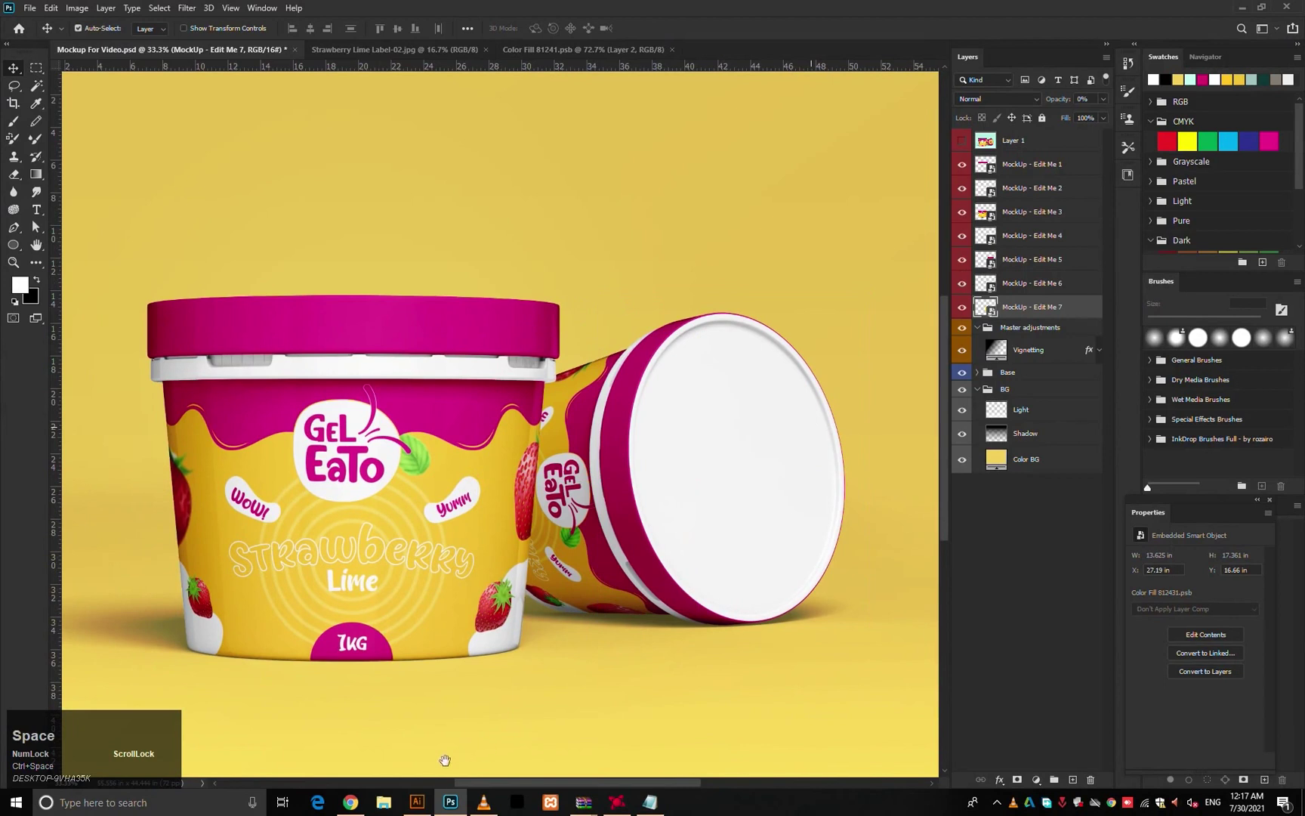
- Open the brief in Notepad and review its lid, colour scheme, content and element requirements
click(650, 800)
click(386, 373)
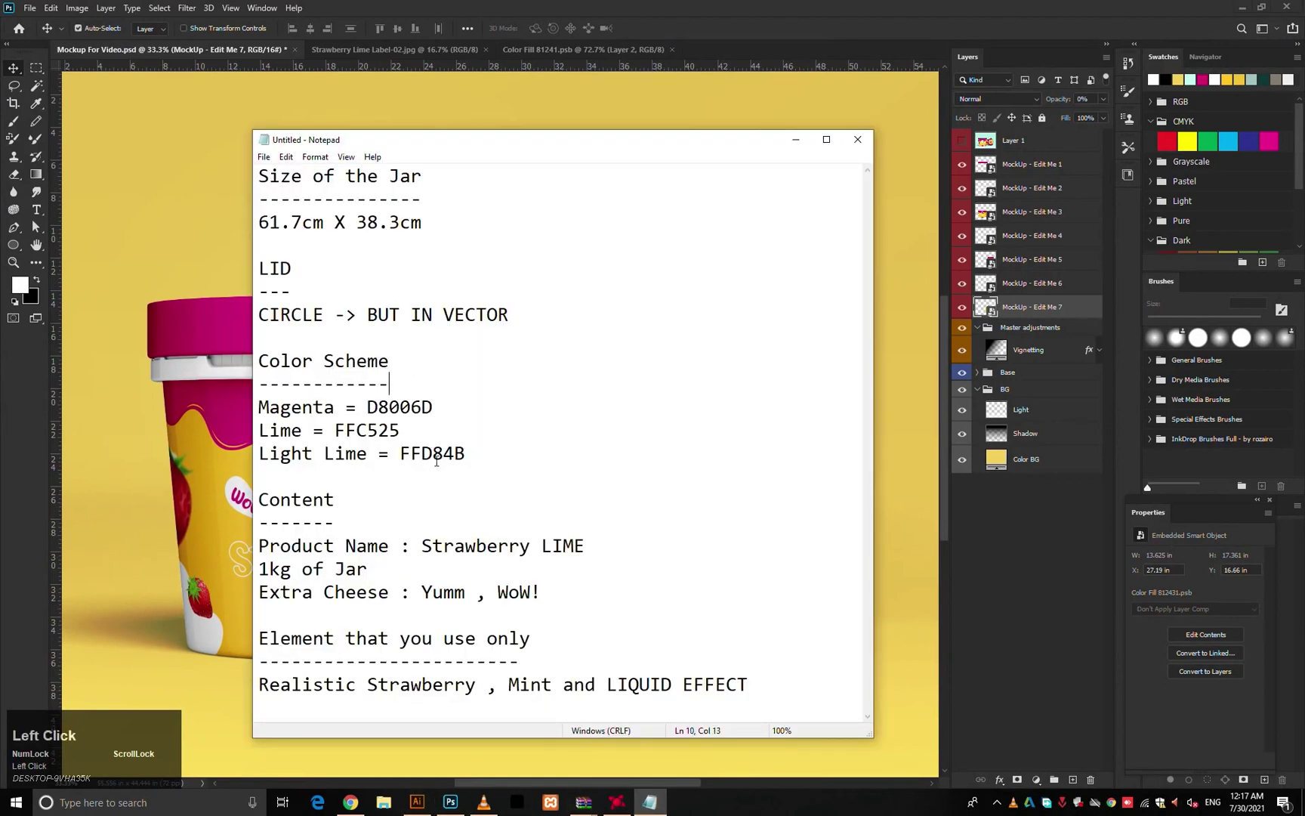
drag(442, 593, 608, 684)
click(635, 642)
- Switch to Illustrator and draw a new artboard for the lid beside the Strawberry Lime label
click(417, 802)
drag(605, 531, 529, 531)
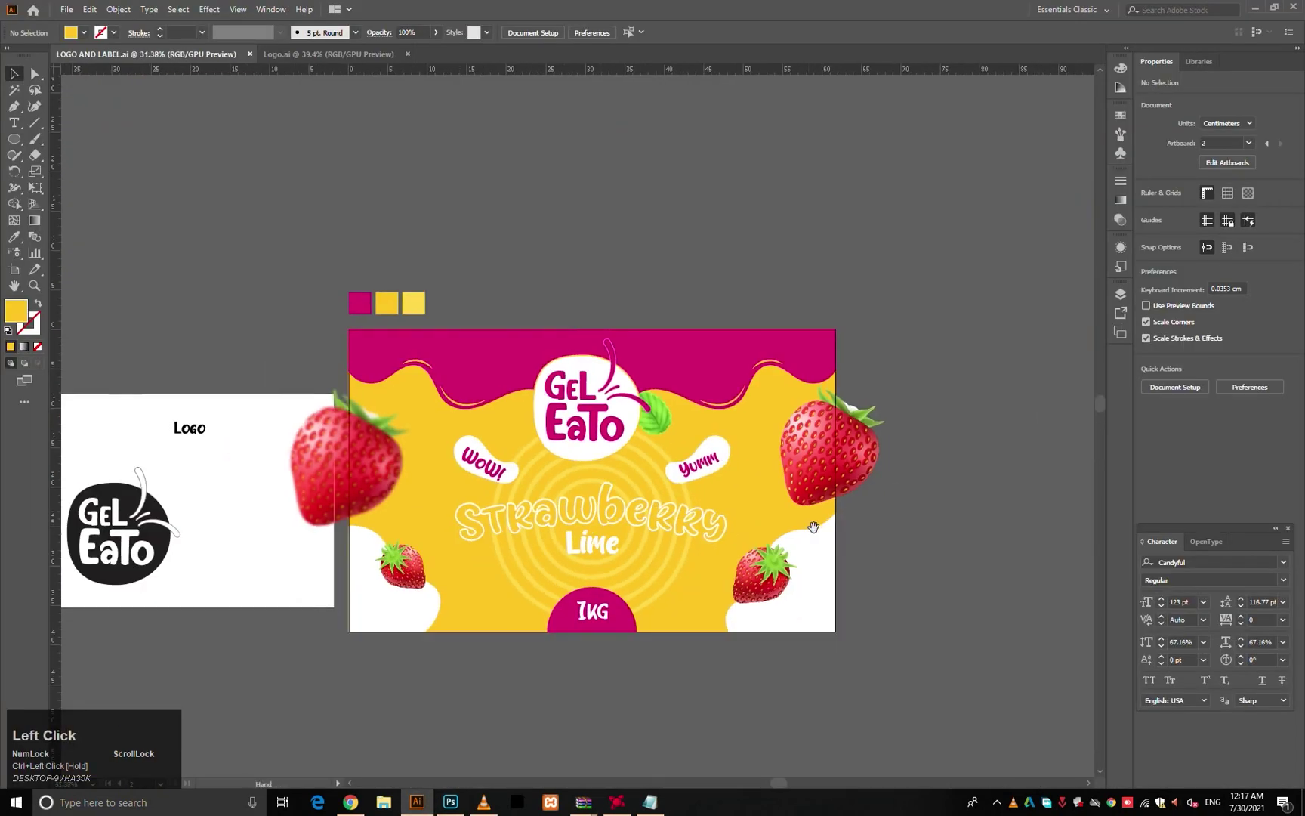
scroll(703, 498, right, 5)
key(shift+o)
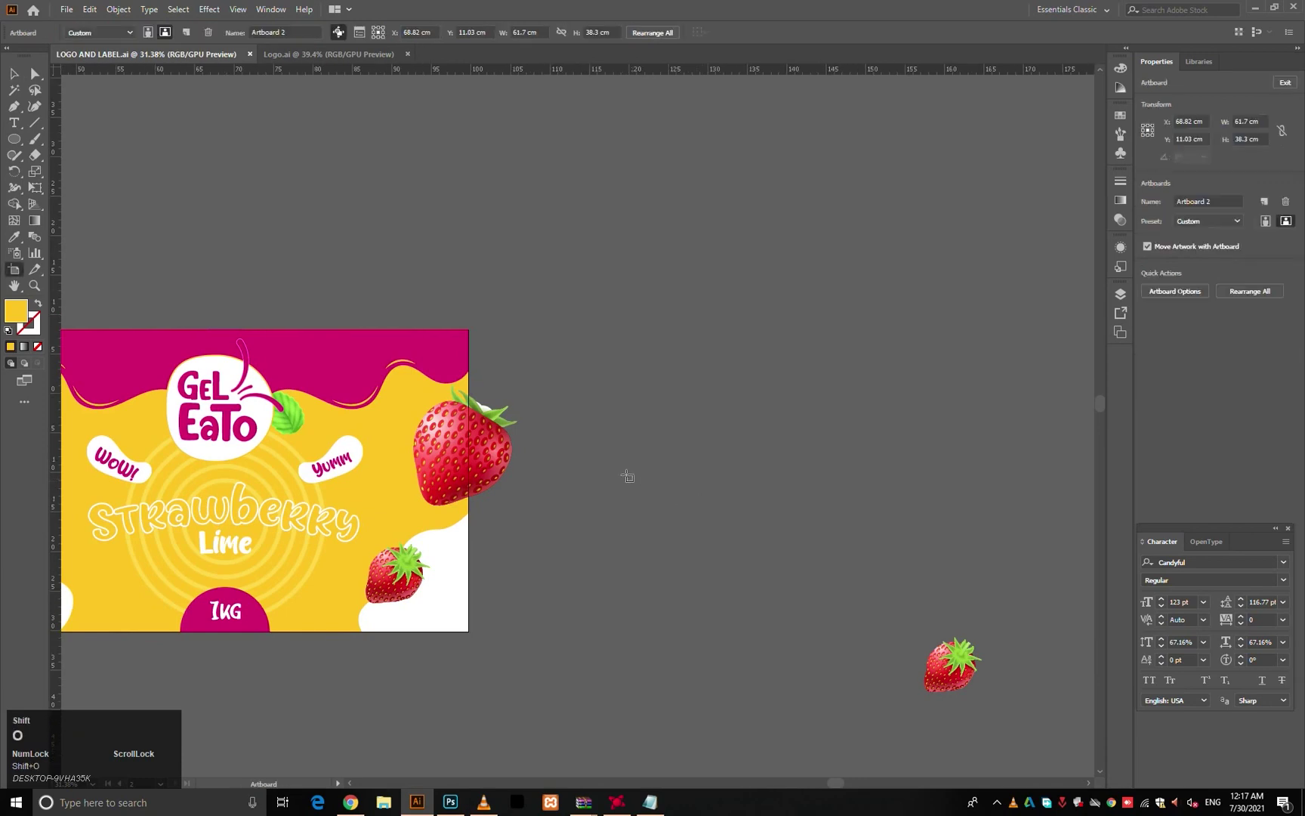
key(Tab)
key(Tab)
click(587, 402)
drag(580, 338, 891, 550)
key(ctrl+z)
drag(577, 327, 859, 596)
- Set the new lid artboard's size to 35 × 35 cm and return to selecting objects
drag(873, 311, 752, 272)
text(35)
key(Tab)
text(35)
key(Tab)
key(v)
- Copy the GEL EaTO logo group from the label and paste it onto the lid artboard
drag(226, 377, 334, 375)
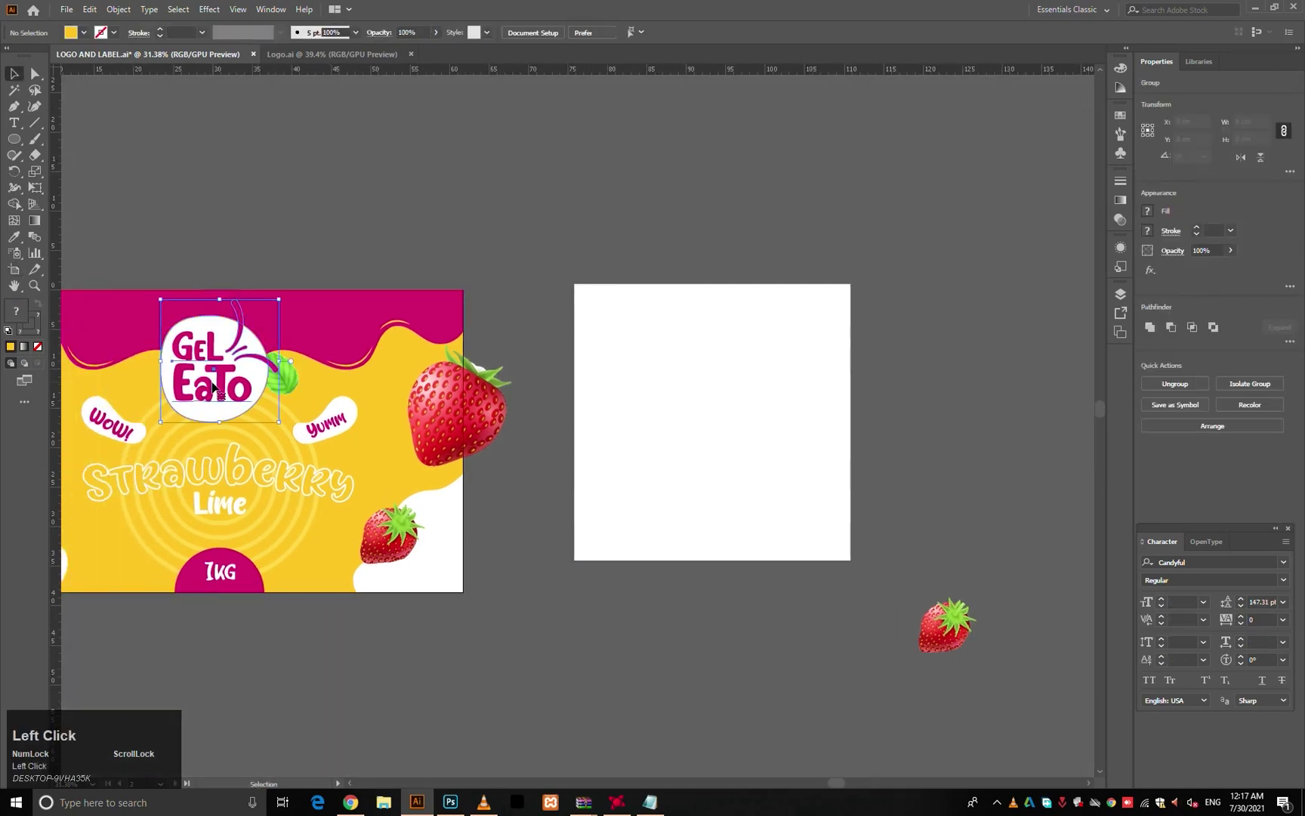
ctrl+click(808, 389)
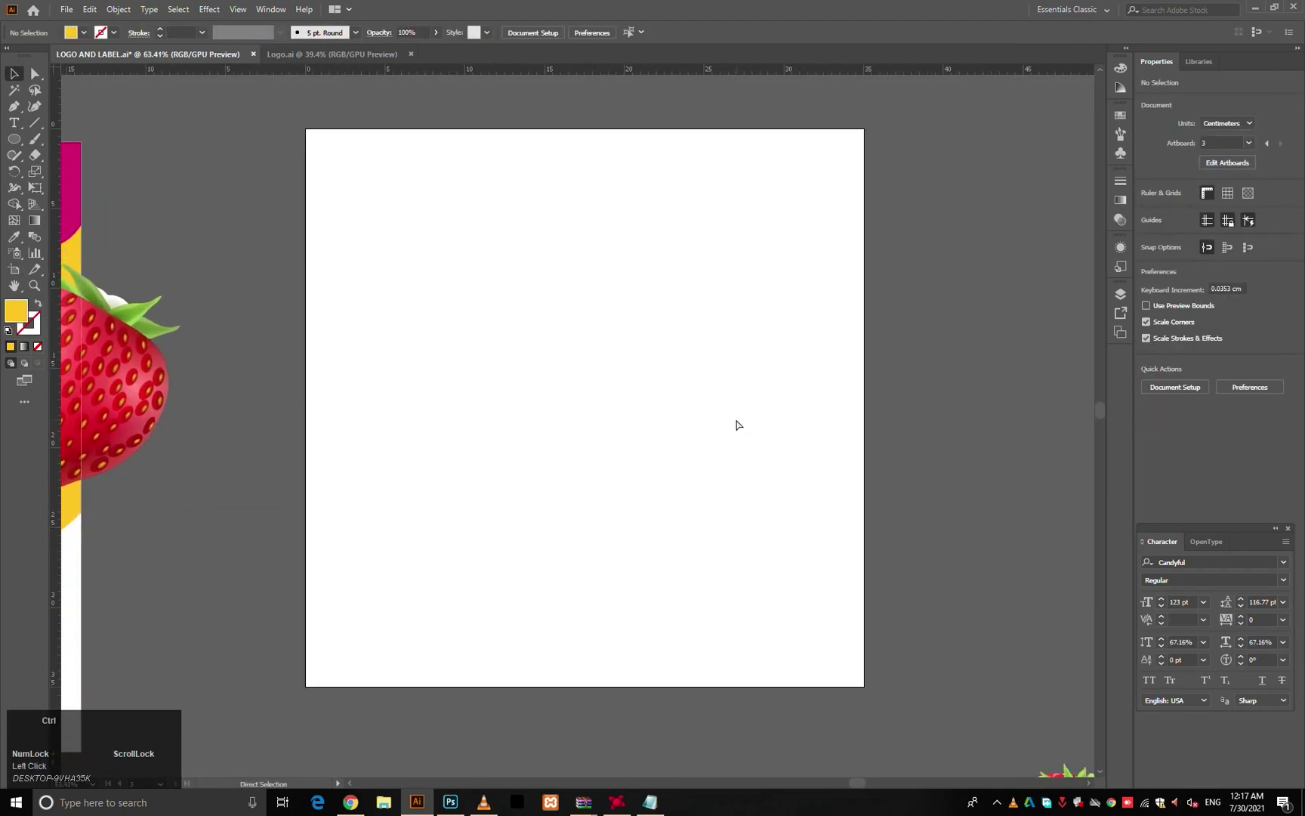
key(ctrl+v)
key(v)
click(734, 419)
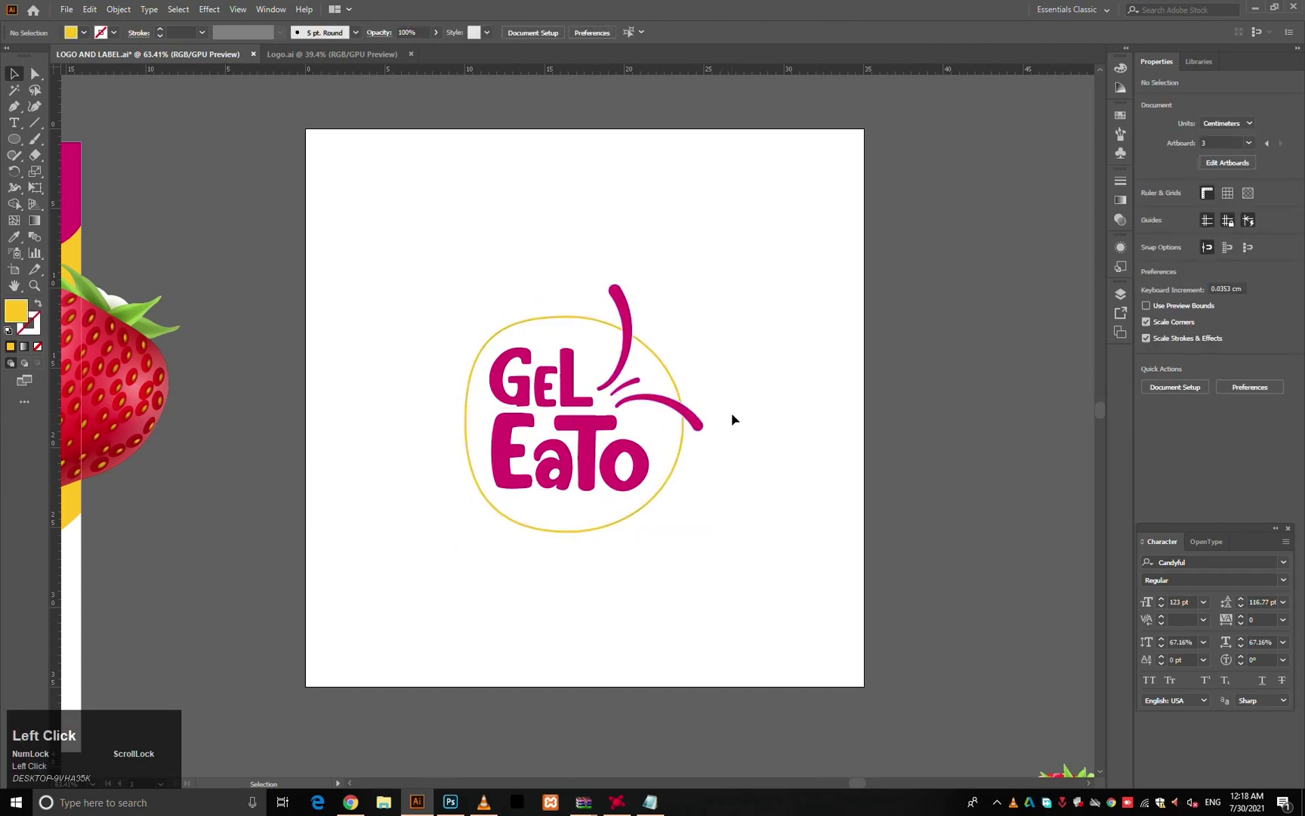
- Center the pasted logo on the lid artboard at X 17.5 cm, Y 17.5 cm and scale it down proportionally
key(m)
drag(865, 126, 752, 196)
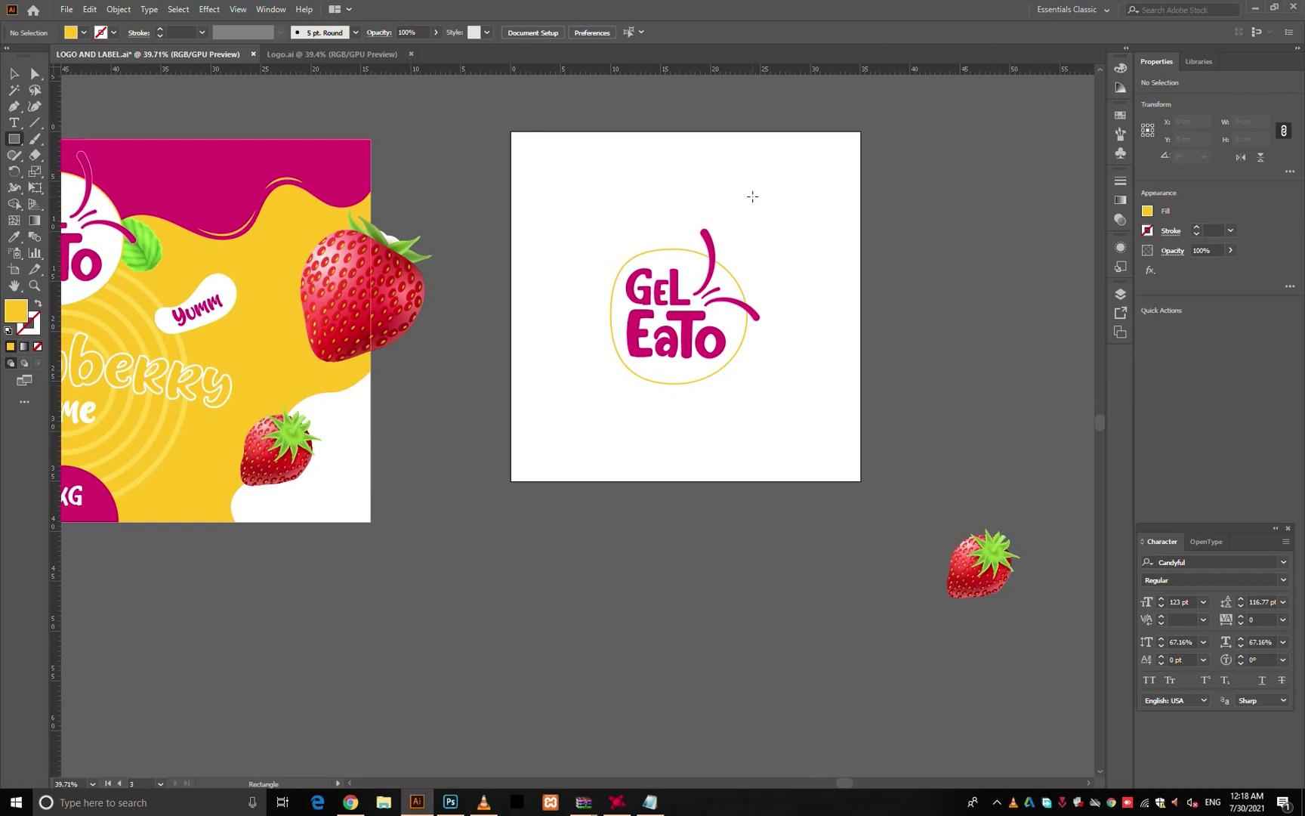
drag(656, 231, 670, 265)
key(v)
click(722, 326)
drag(798, 298, 702, 322)
click(698, 369)
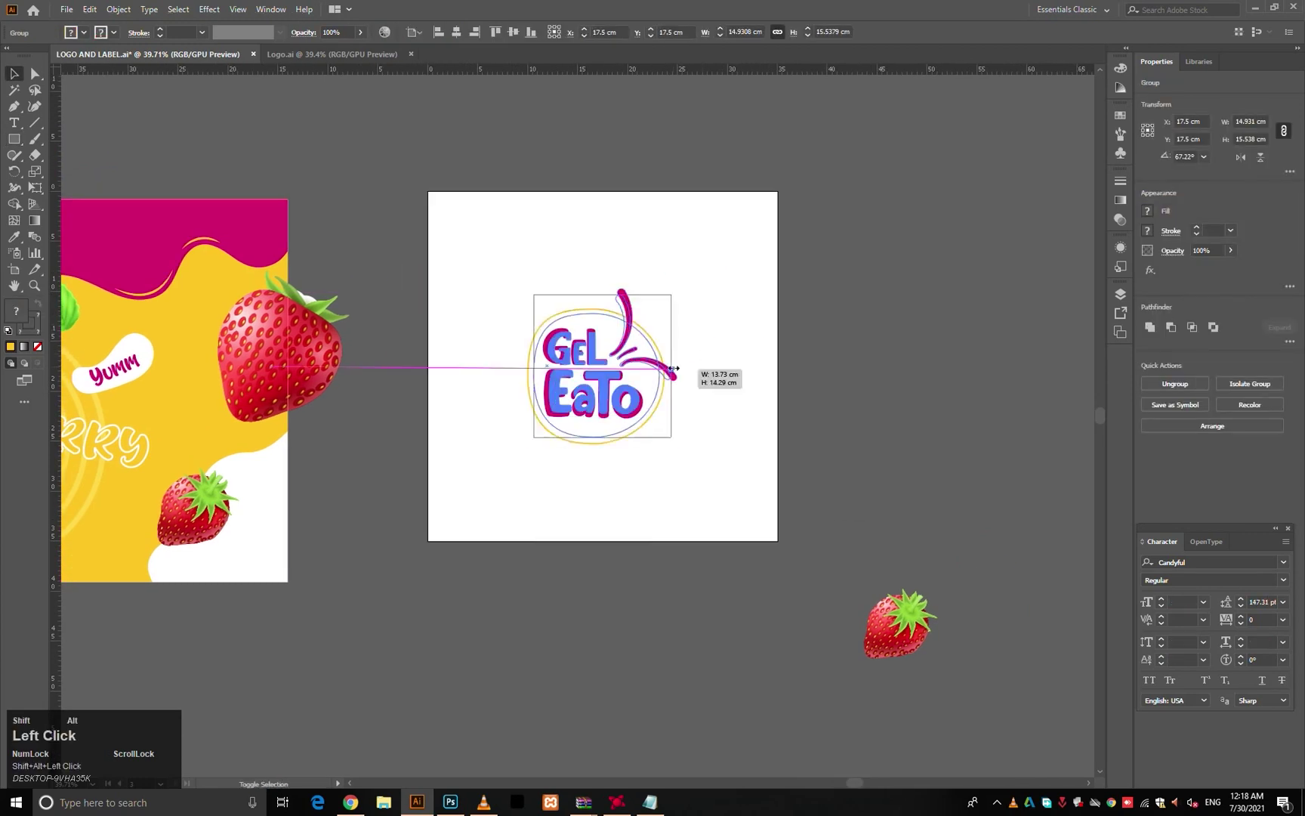
drag(714, 370, 839, 395)
key(ctrl+c)
click(639, 250)
drag(756, 254, 579, 310)
click(137, 340)
key(ctrl+c)
key(ctrl+v)
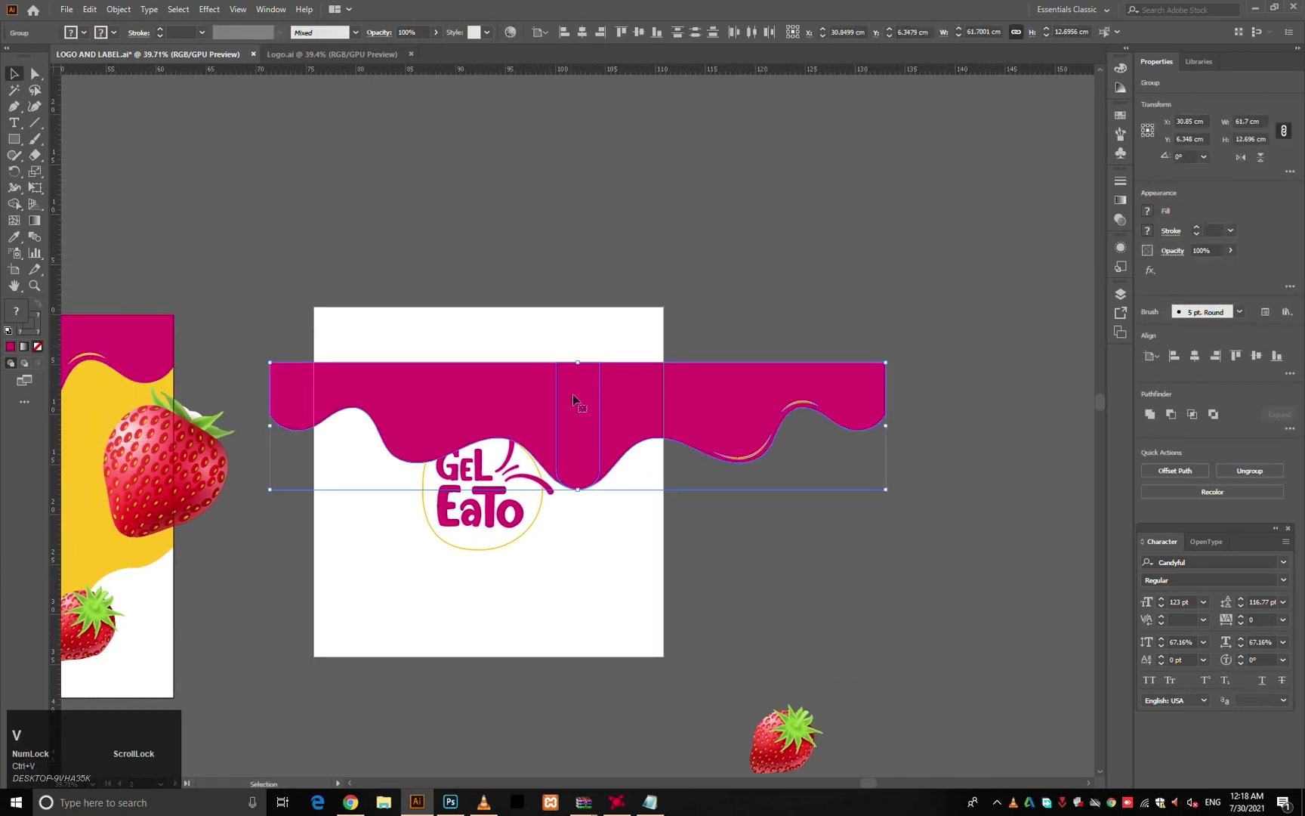
key(ctrl+z)
key(ctrl+z)
key(ctrl+z)
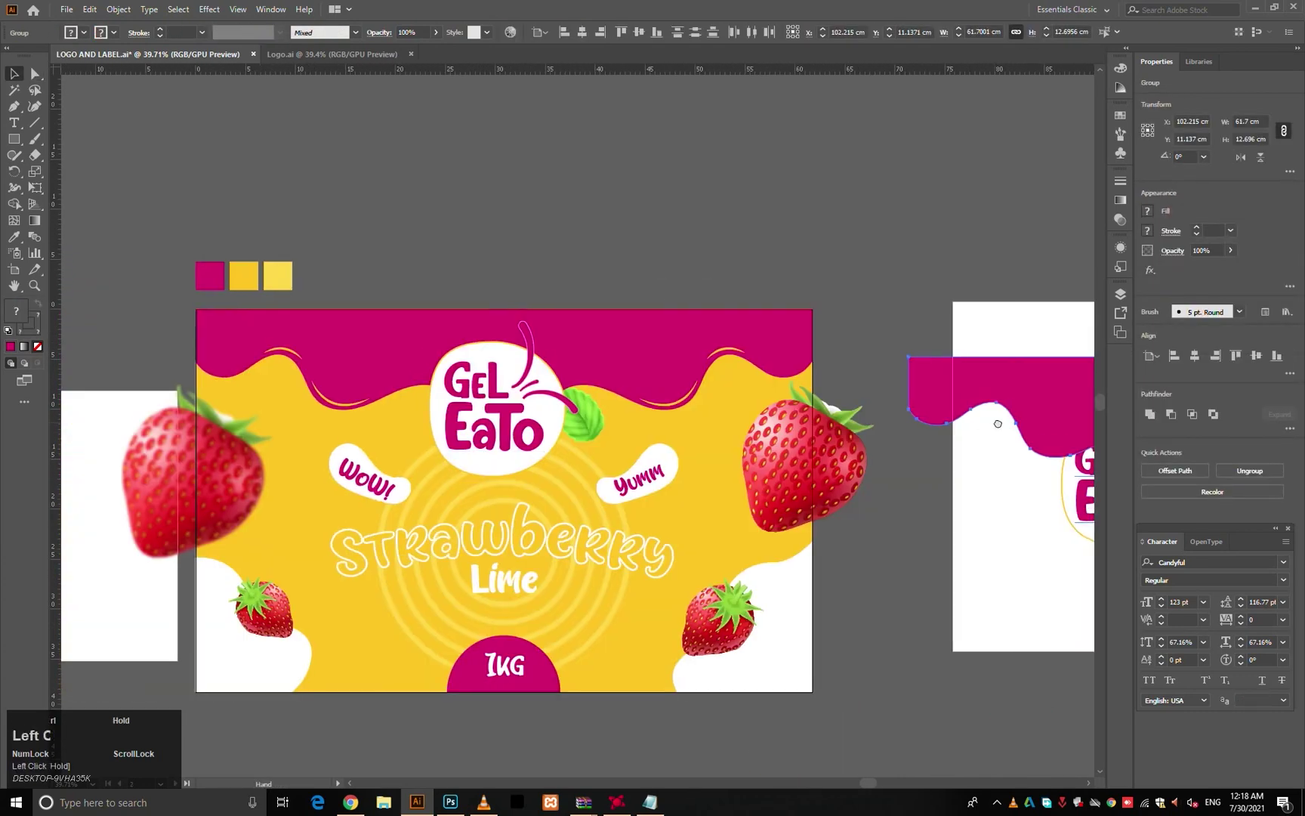
- Copy the complete magenta drip group from the label and paste it horizontally centered at the lid artboard's upper edge
shift+click(349, 403)
key(ctrl+c)
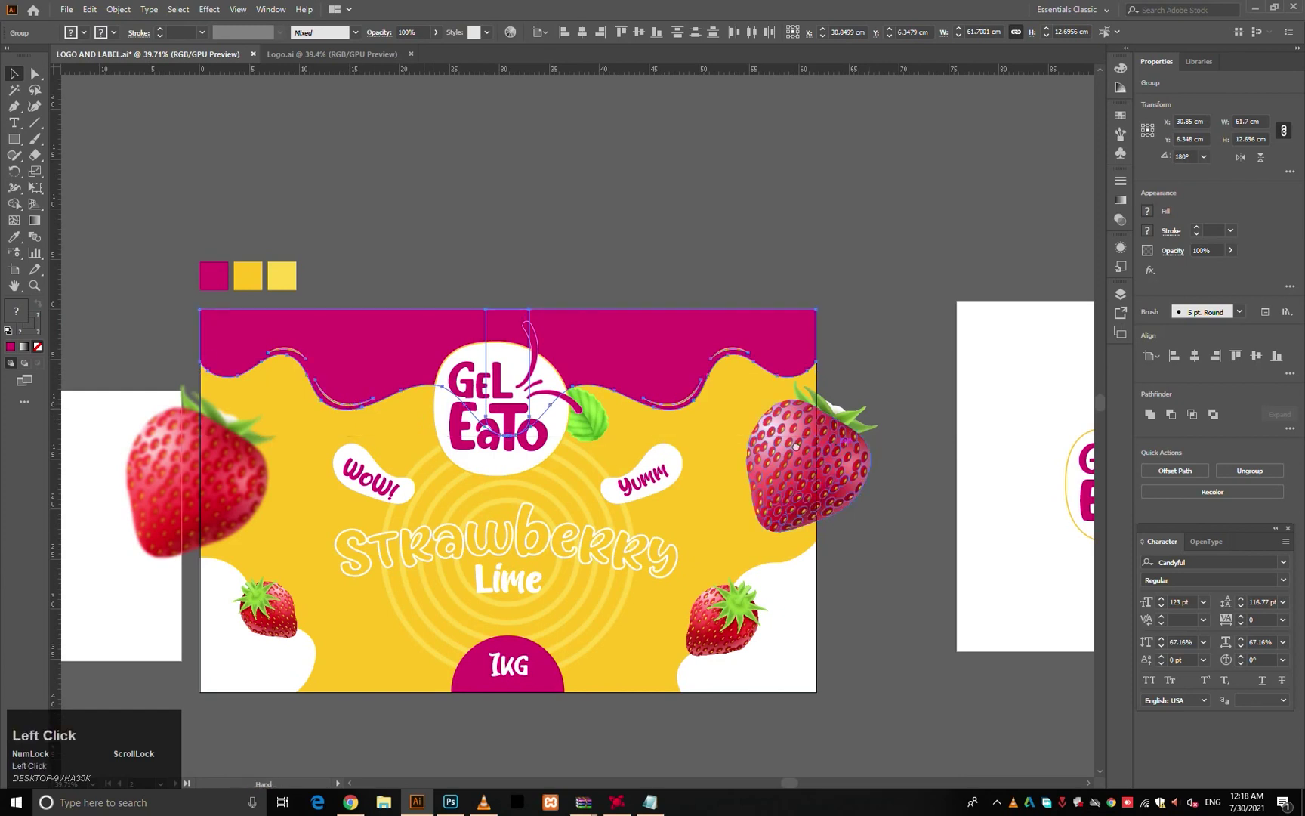
drag(846, 453, 134, 450)
key(ctrl+v)
click(701, 507)
drag(616, 445, 460, 361)
key(F12)
shift+click(498, 396)
key(F12)
drag(505, 439, 504, 328)
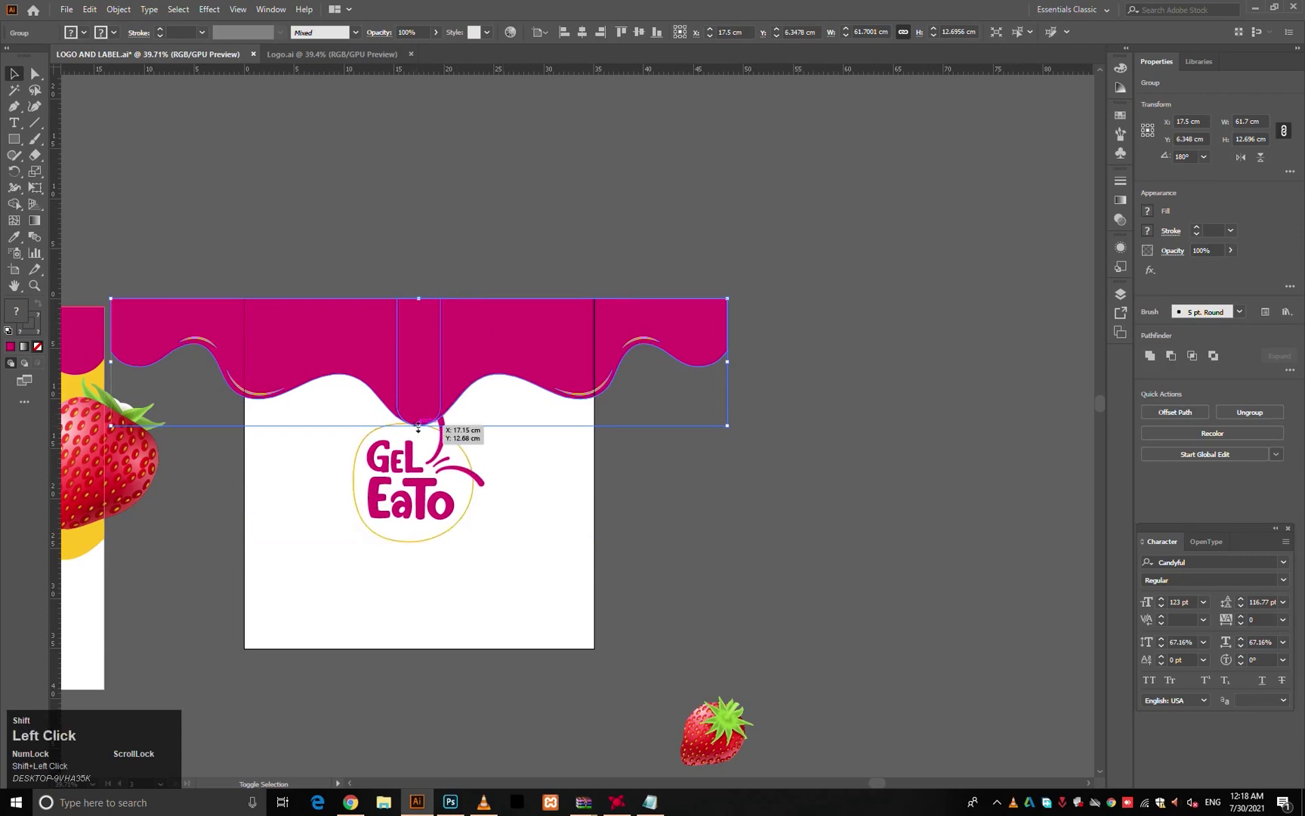
- Scale the magenta drip down proportionally to about 38.25 × 7.87 cm, keeping it along the artboard's upper edge
drag(418, 426, 419, 375)
click(519, 425)
drag(521, 427, 521, 398)
- Duplicate the magenta drip, flip the copy upside down and align it to the lid artboard's lower edge
drag(540, 303, 539, 585)
drag(244, 616, 342, 605)
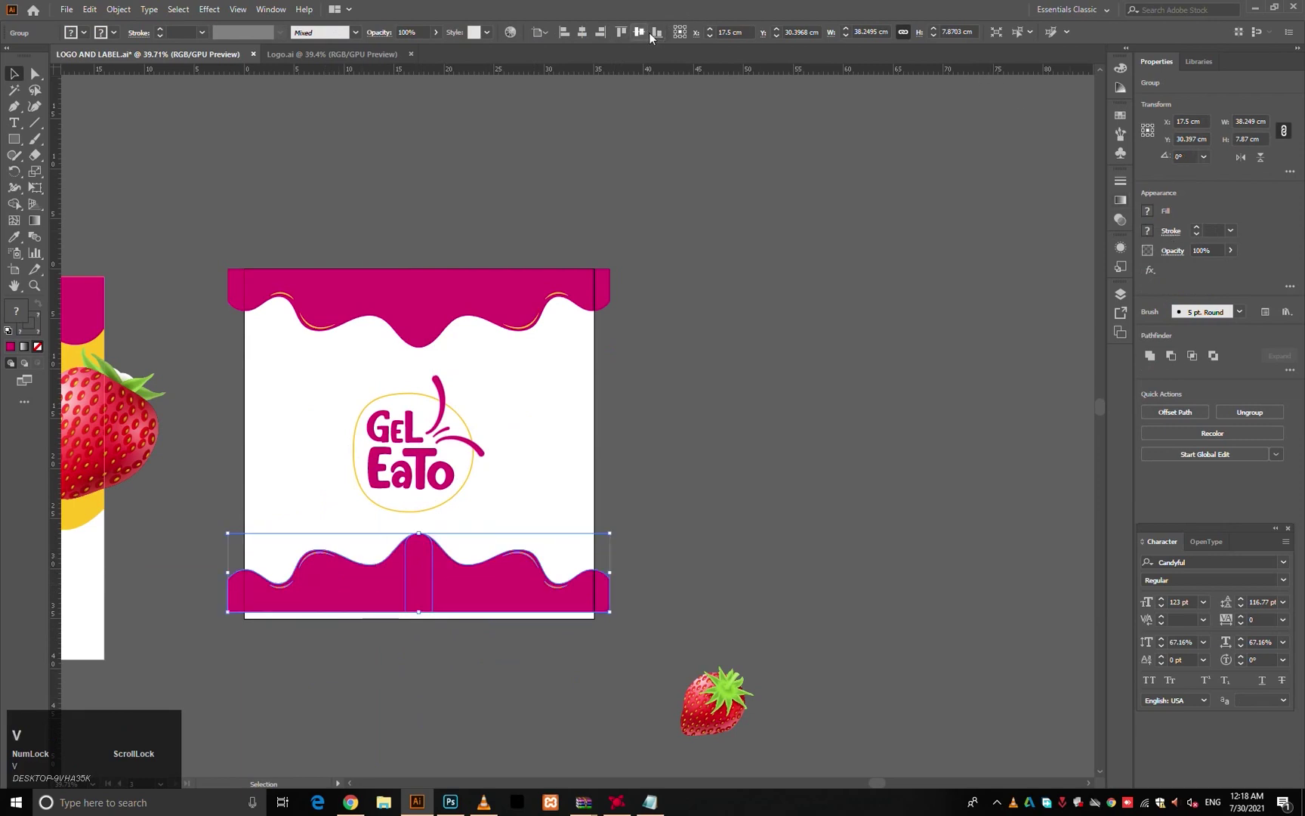
key(ctrl+0)
click(796, 282)
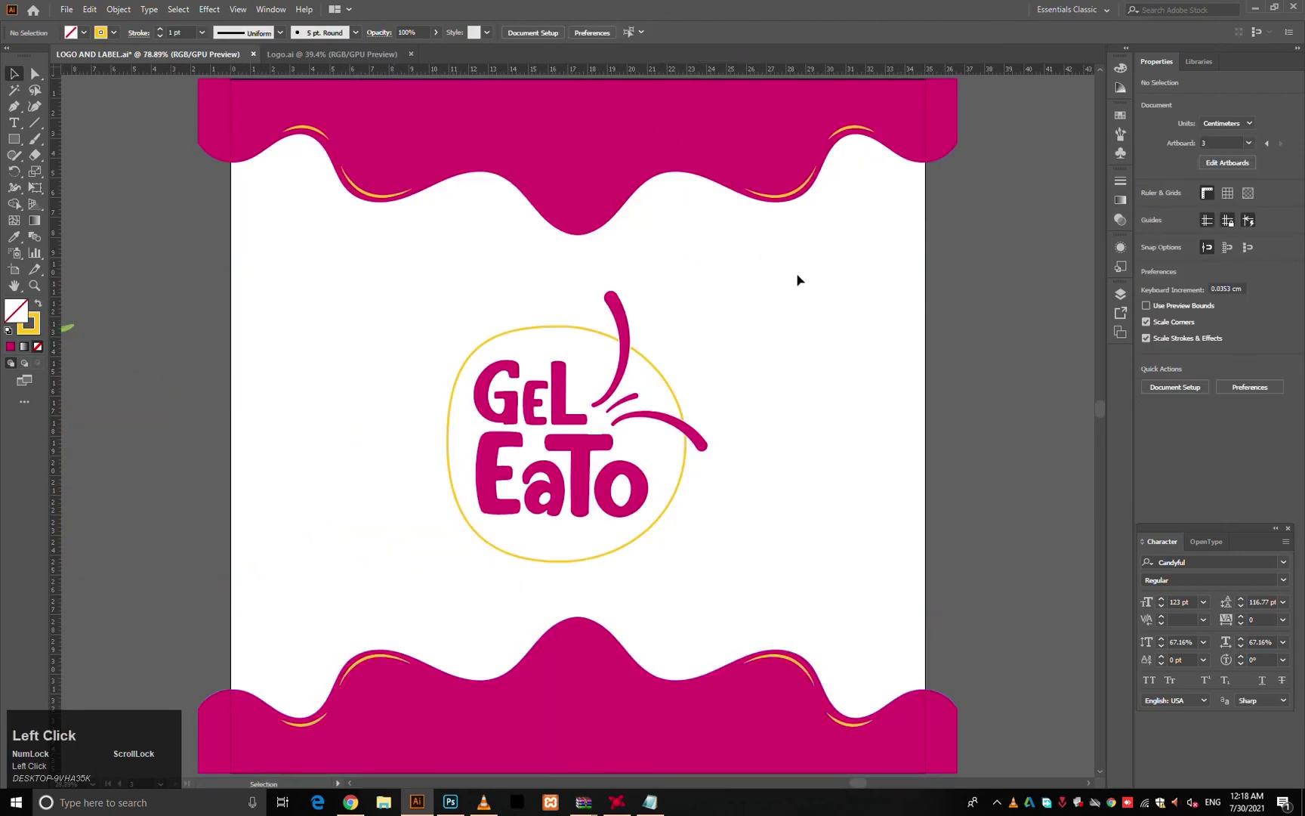
- Draw a centered circle about 34.9 cm wide, fit it to the lid artboard's edges and convert it into a guide
key(comma)
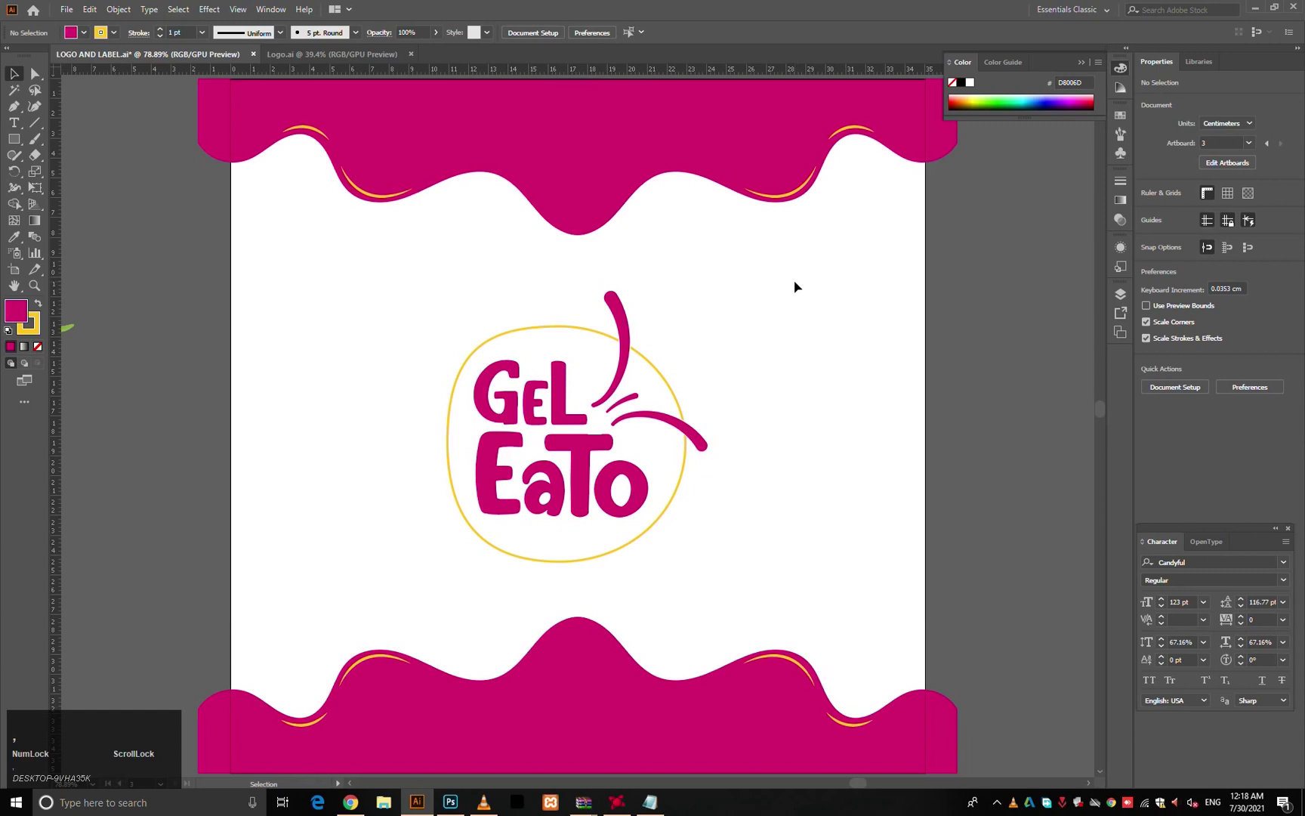
drag(793, 284, 718, 308)
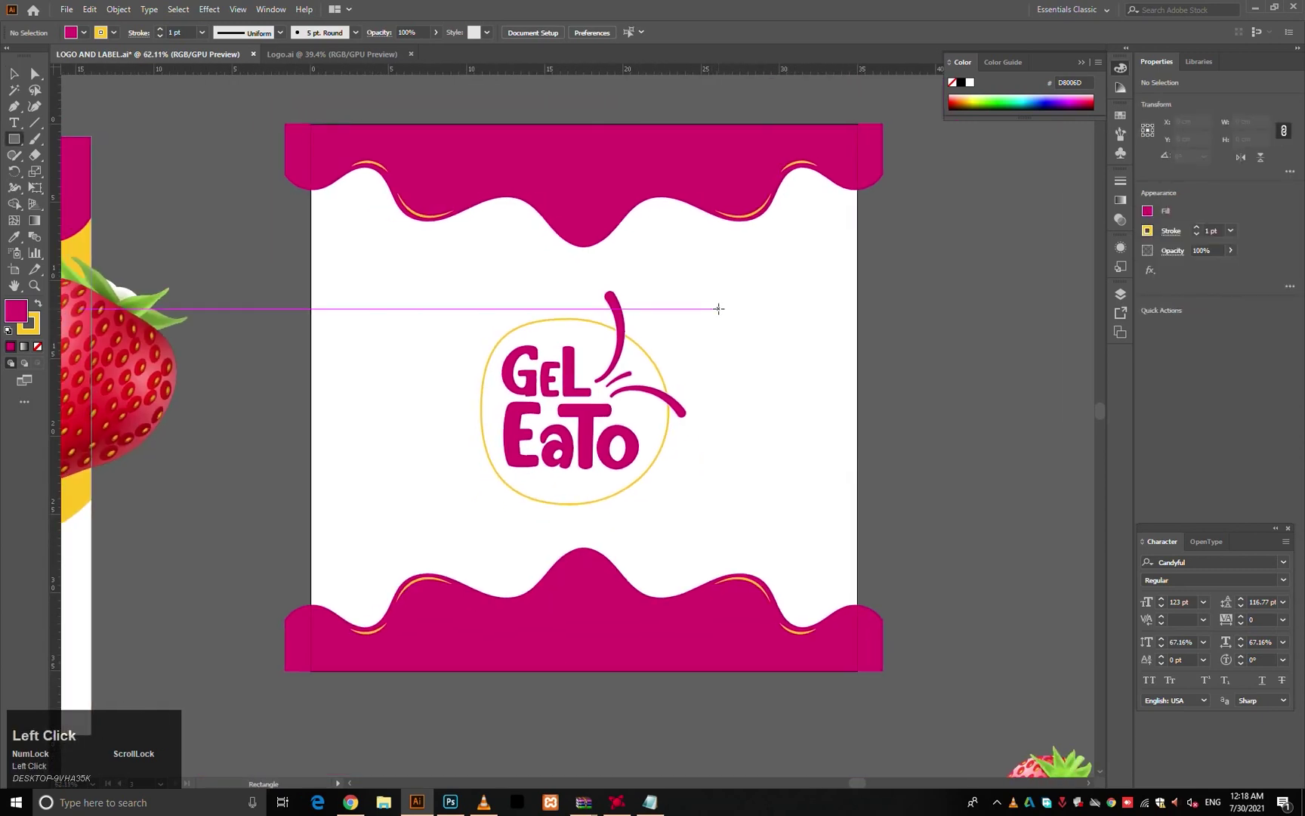
key(l)
drag(575, 411, 857, 410)
key(v)
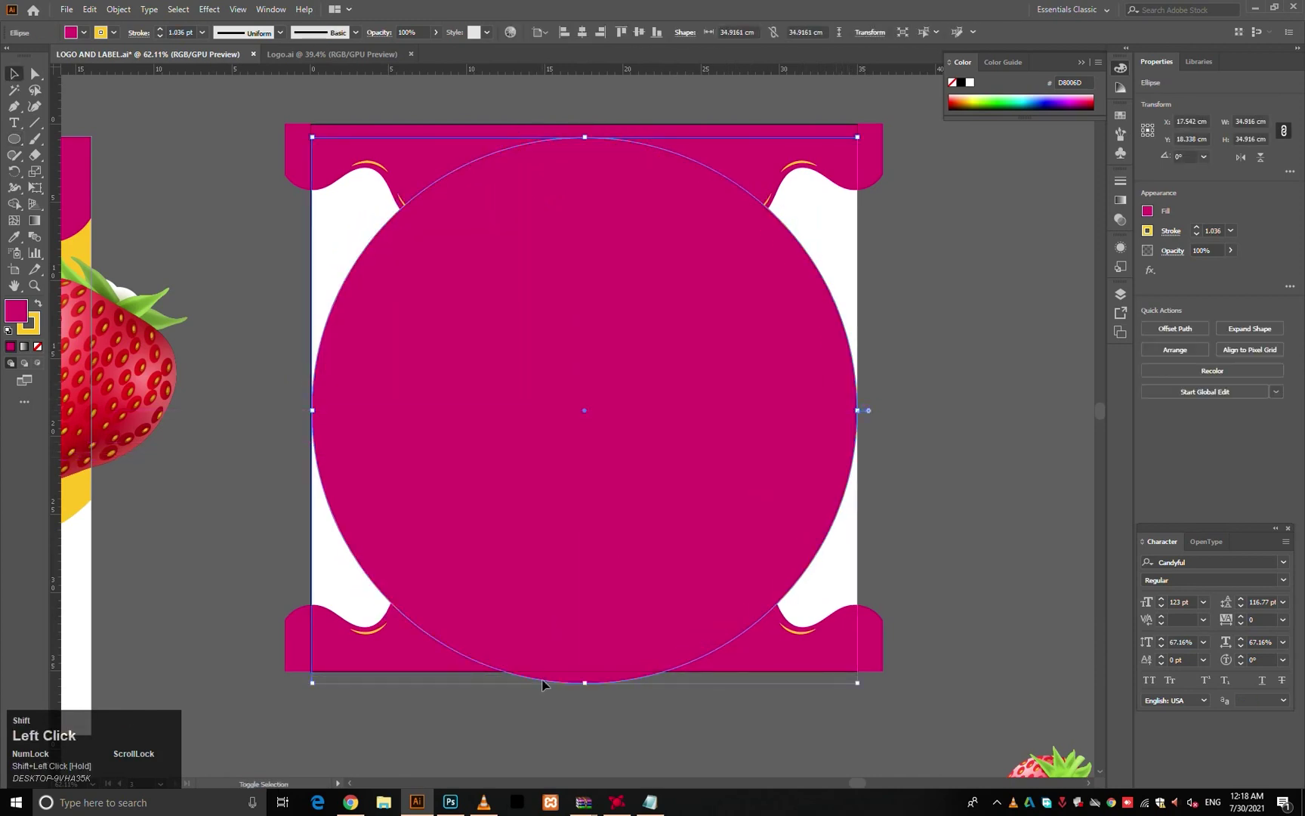
drag(584, 684, 584, 671)
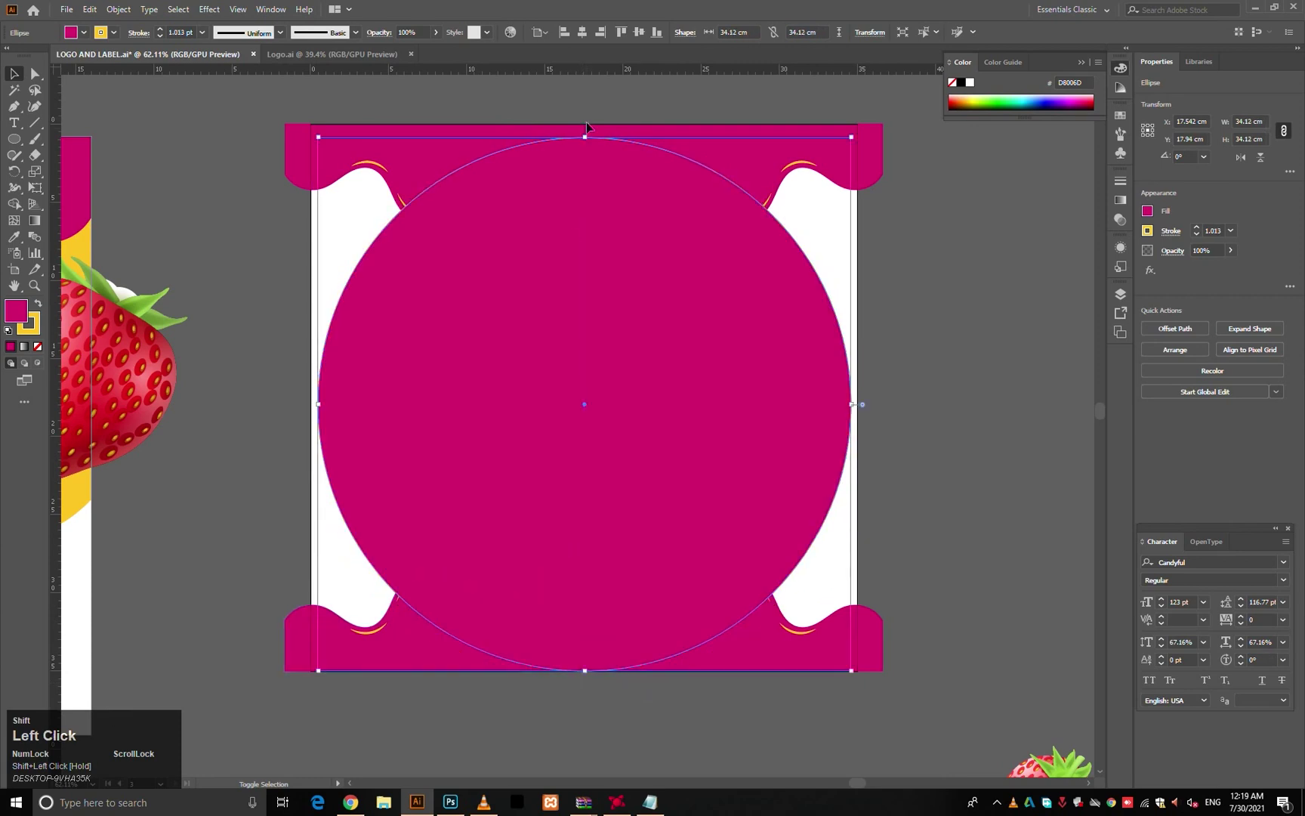
drag(586, 138, 587, 124)
key(ctrl+5)
key(v)
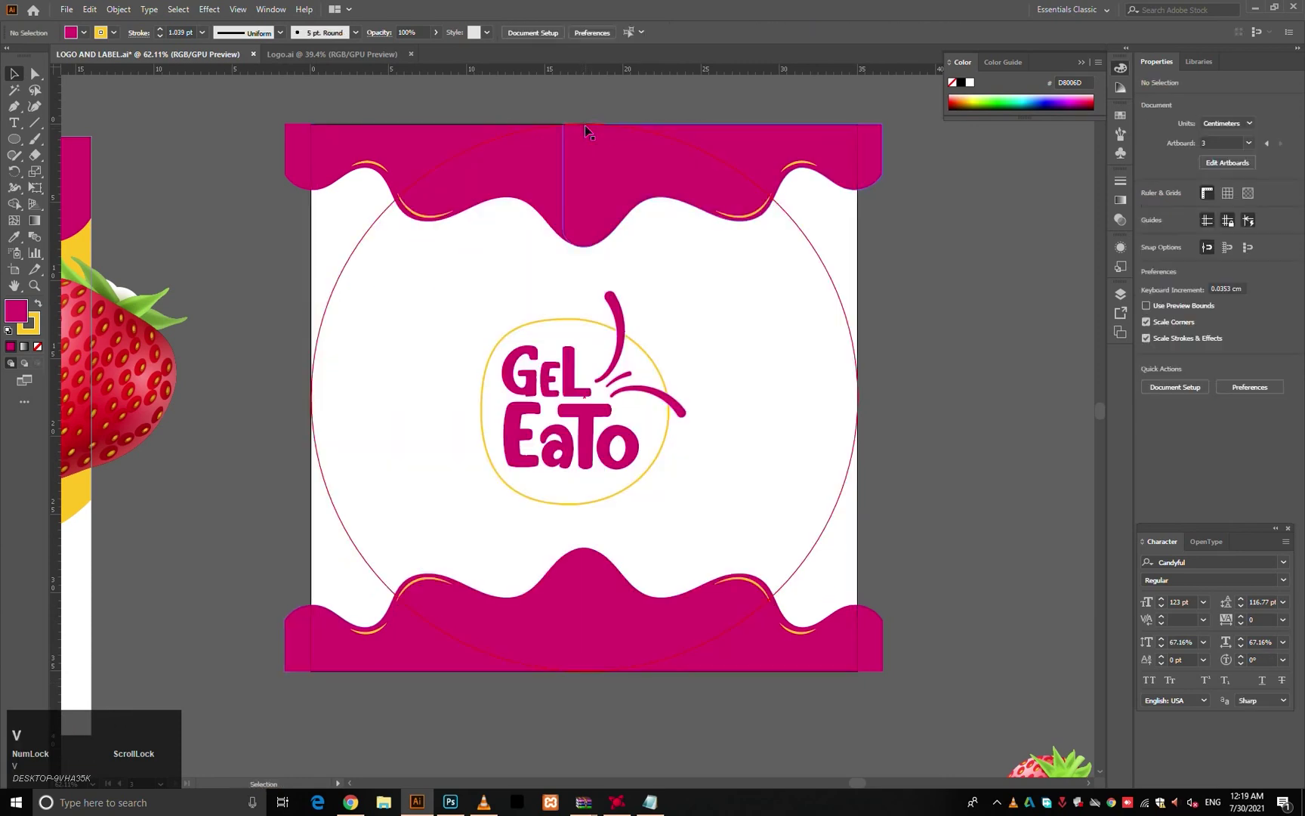
- Select only the white rounded shape behind the lid logo and copy it
drag(650, 398, 649, 398)
click(683, 358)
key(a)
alt+click(657, 365)
ctrl+click(704, 337)
click(705, 343)
drag(722, 315, 716, 337)
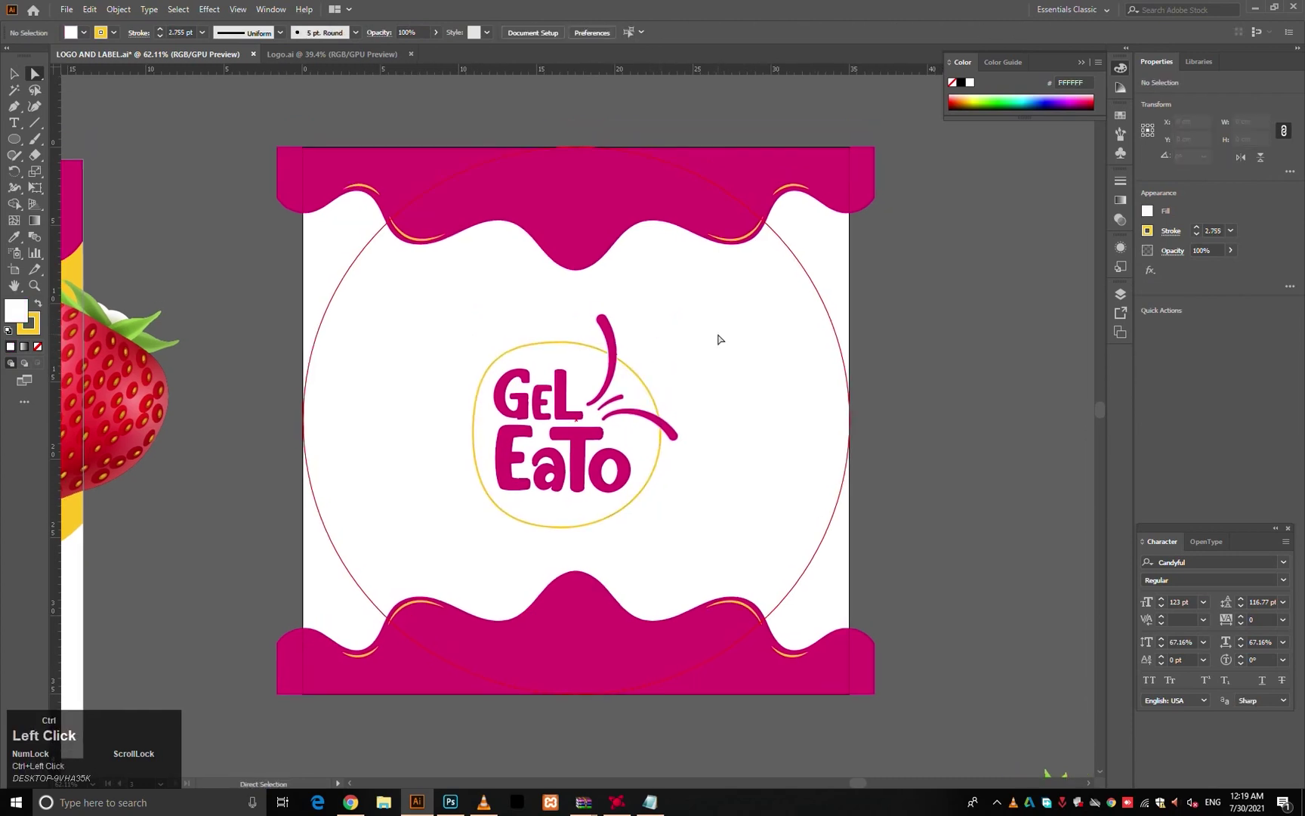
- Draw a rectangle covering the lid artboard, give it the label's yellow fill FFC525 without a stroke, and send it to the back
key(m)
drag(849, 146, 302, 693)
drag(289, 594, 591, 612)
key(i)
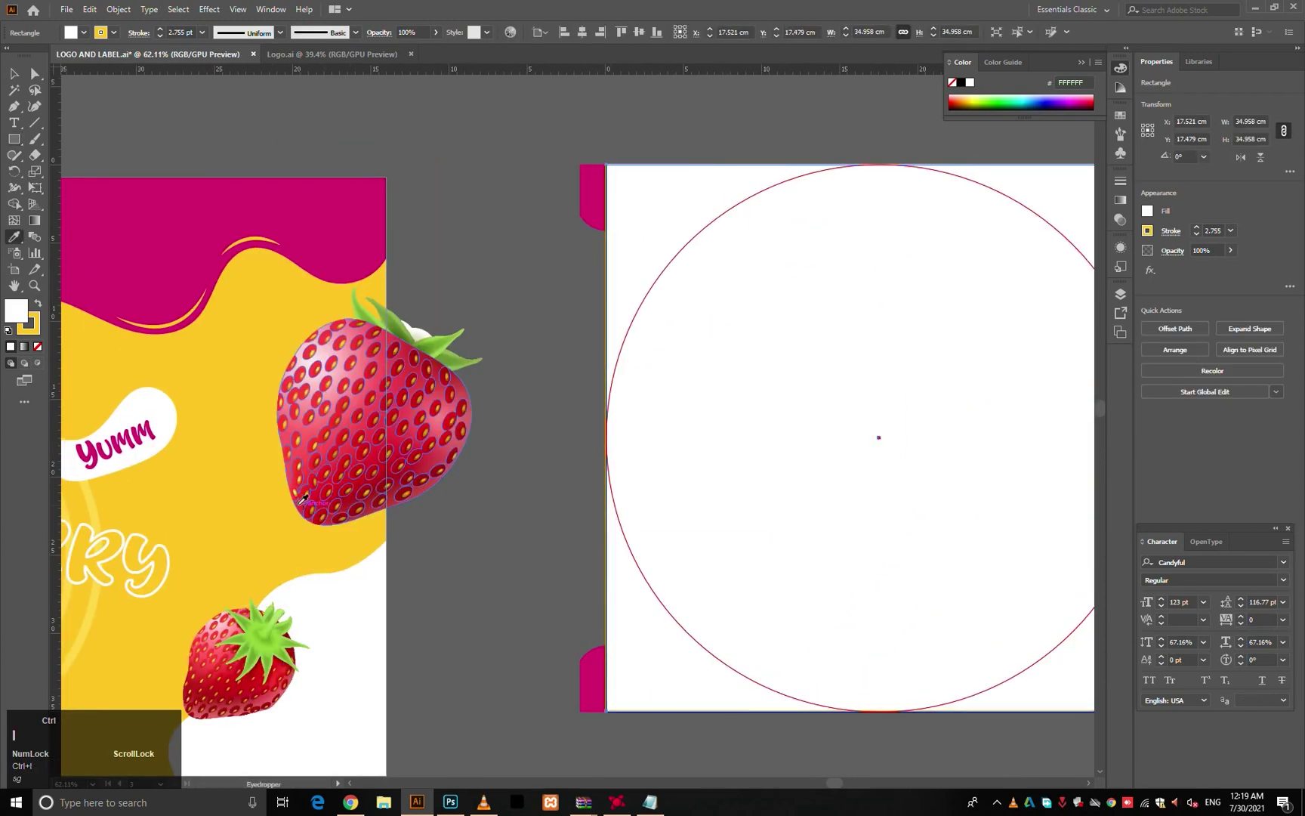
drag(99, 501, 156, 511)
click(157, 512)
drag(484, 487, 145, 475)
key(v)
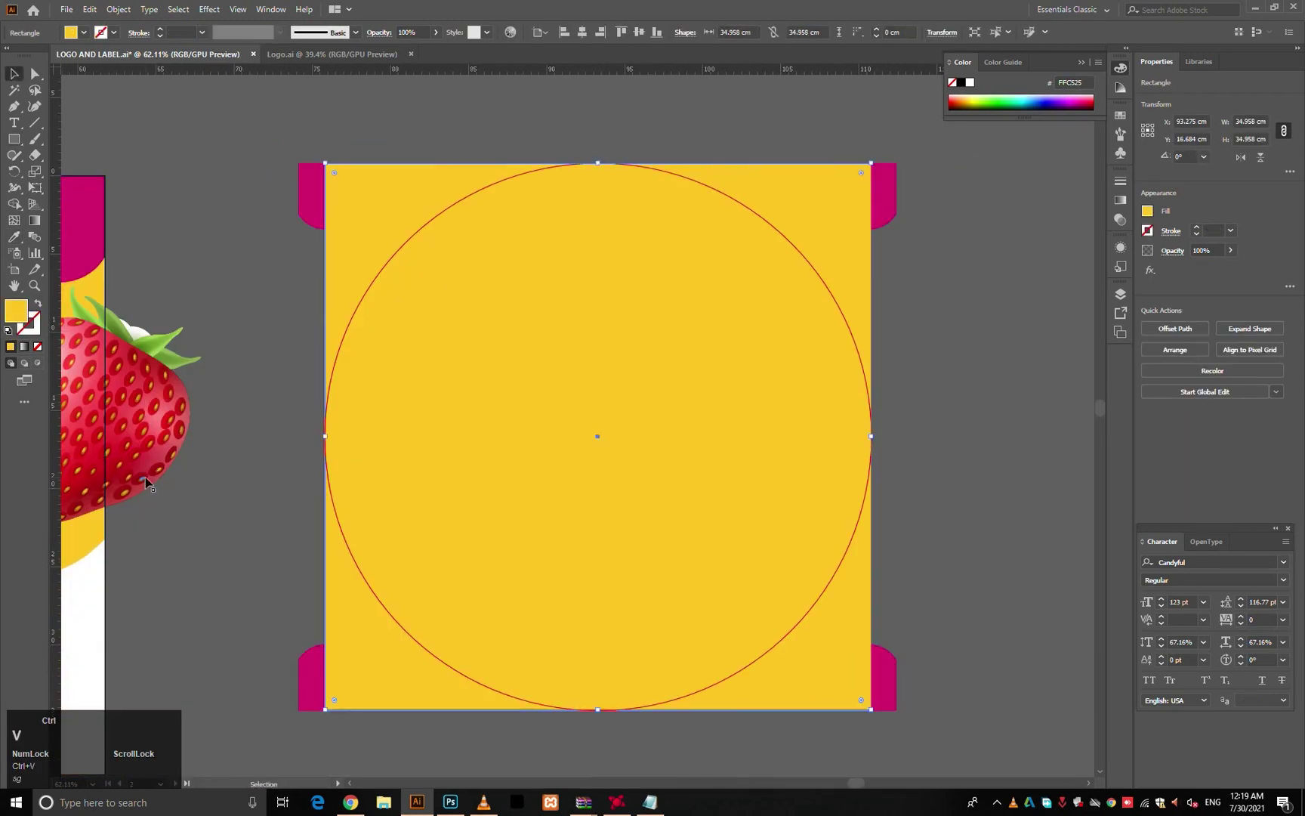
key(ctrl+shift+[)
key(v)
click(216, 353)
key(ctrl+f)
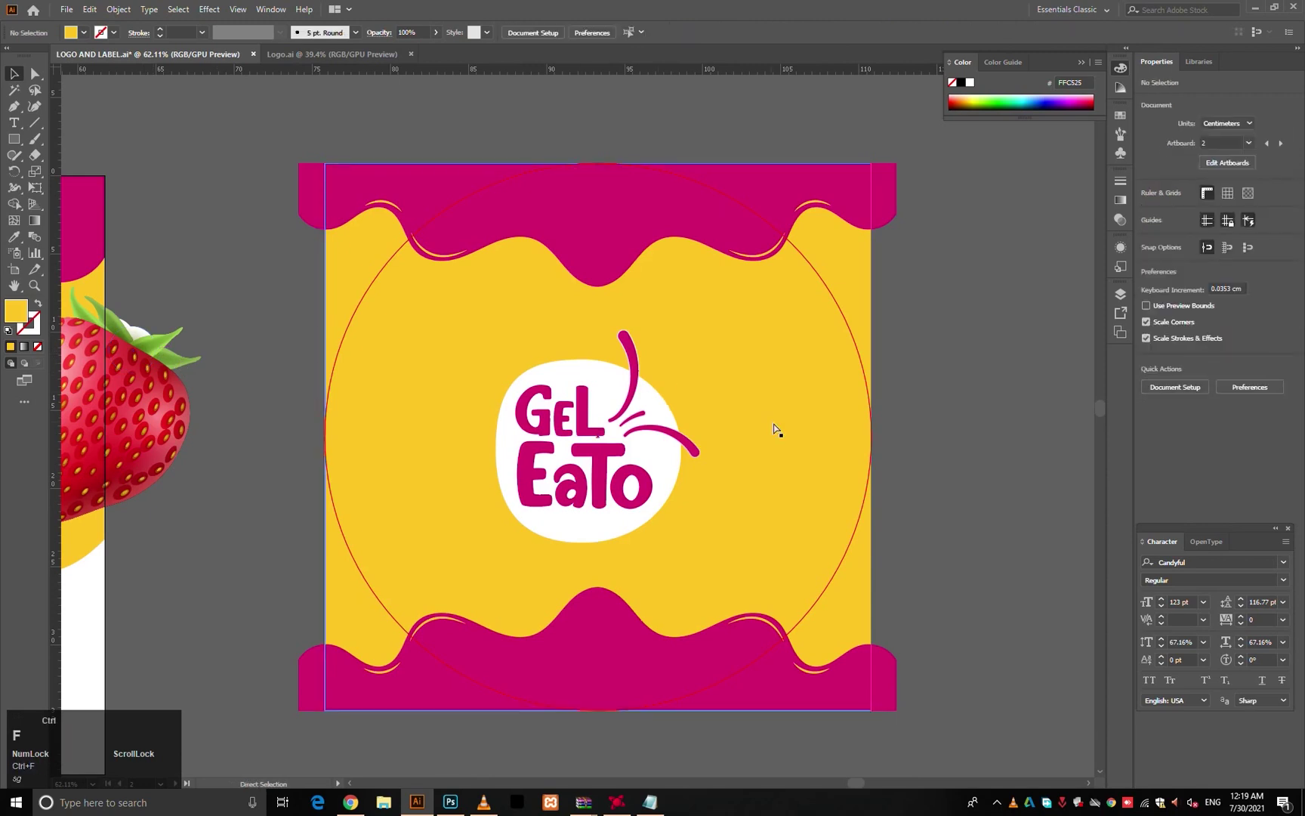
click(774, 429)
key(ctrl+v)
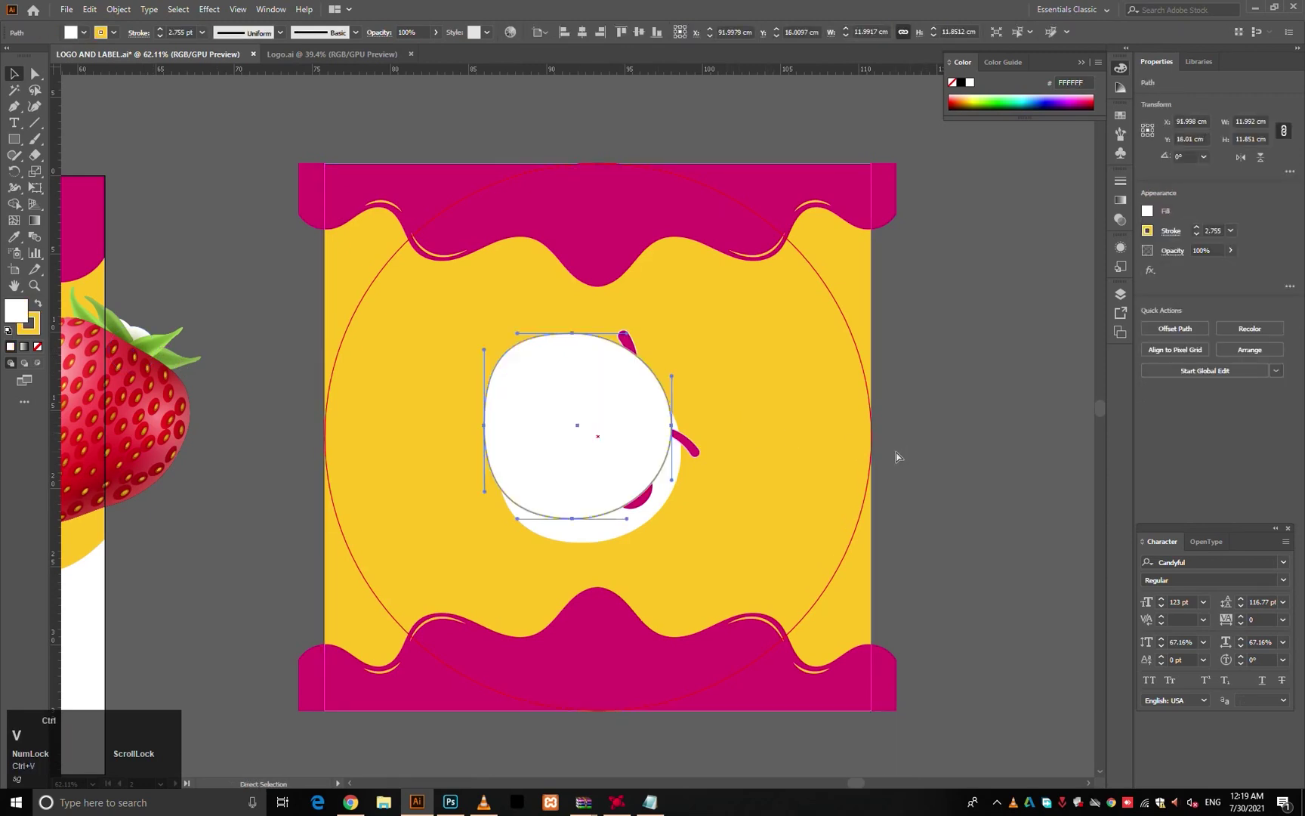
key(ctrl+z)
click(891, 453)
click(662, 411)
right_click(660, 404)
click(745, 286)
click(964, 391)
- Paste the rounded shape in place, apply the label's light-yellow ring style to it and enlarge it slightly around the logo
key(ctrl+f)
key(v)
key(i)
drag(319, 334, 676, 432)
click(326, 479)
mouse_move(978, 497)
mouse_down()
mouse_move(706, 383)
mouse_move(748, 387)
mouse_up()
key(v)
drag(675, 408, 683, 408)
- Send the light-yellow ring to the back, and place the yellow background rectangle behind it
right_click(683, 409)
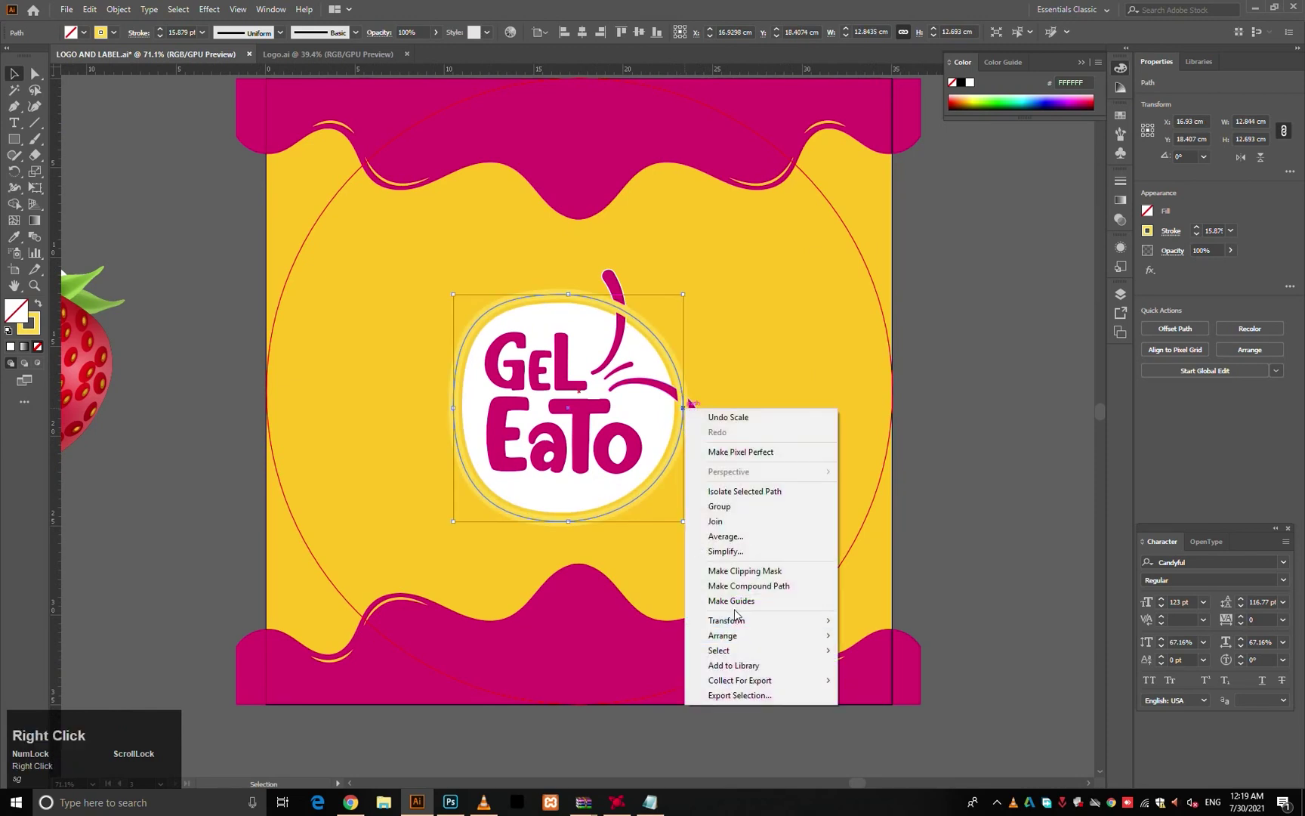
click(787, 639)
click(882, 679)
click(824, 425)
right_click(824, 418)
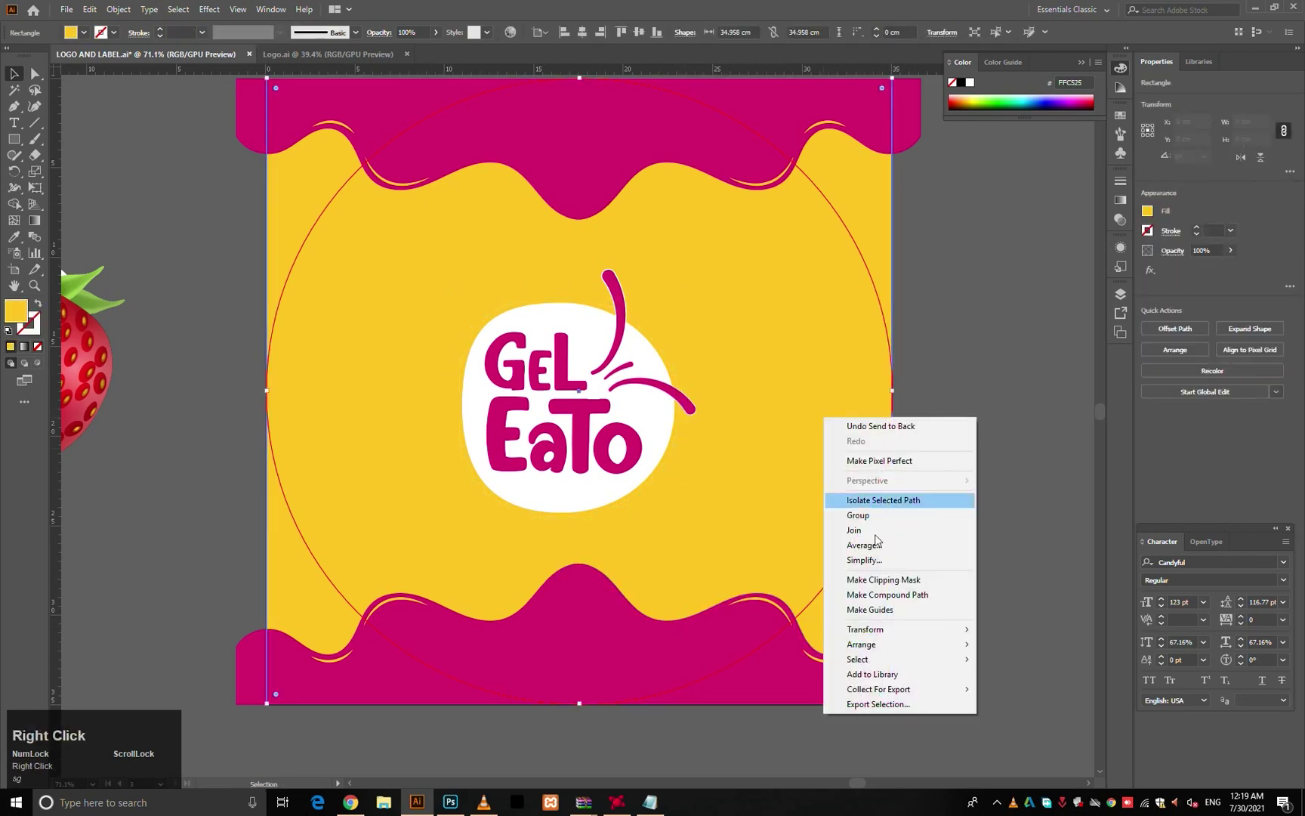
click(955, 644)
click(1013, 689)
- Set the ring's stroke weight to 13 pt and create a 7 cm outward offset of its path
click(676, 370)
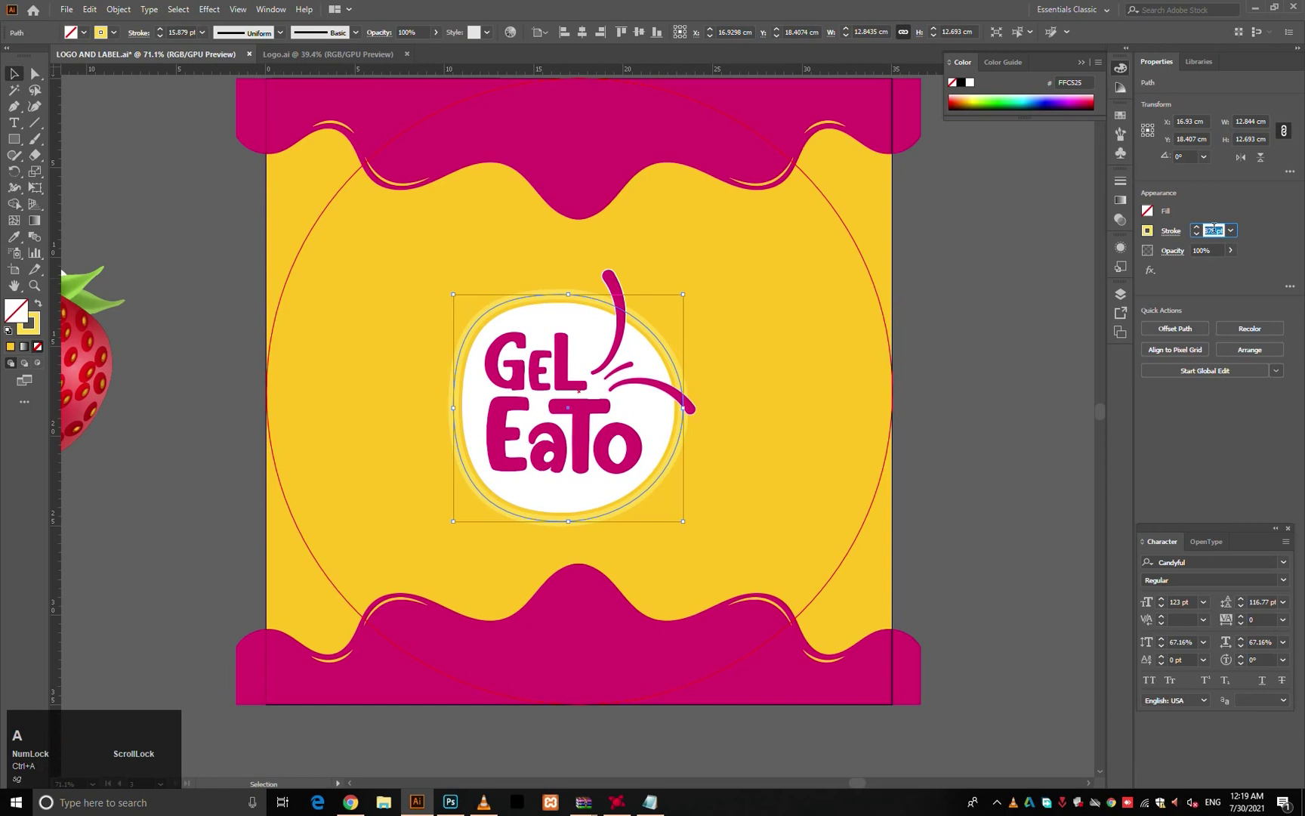
click(812, 434)
click(669, 367)
click(1184, 328)
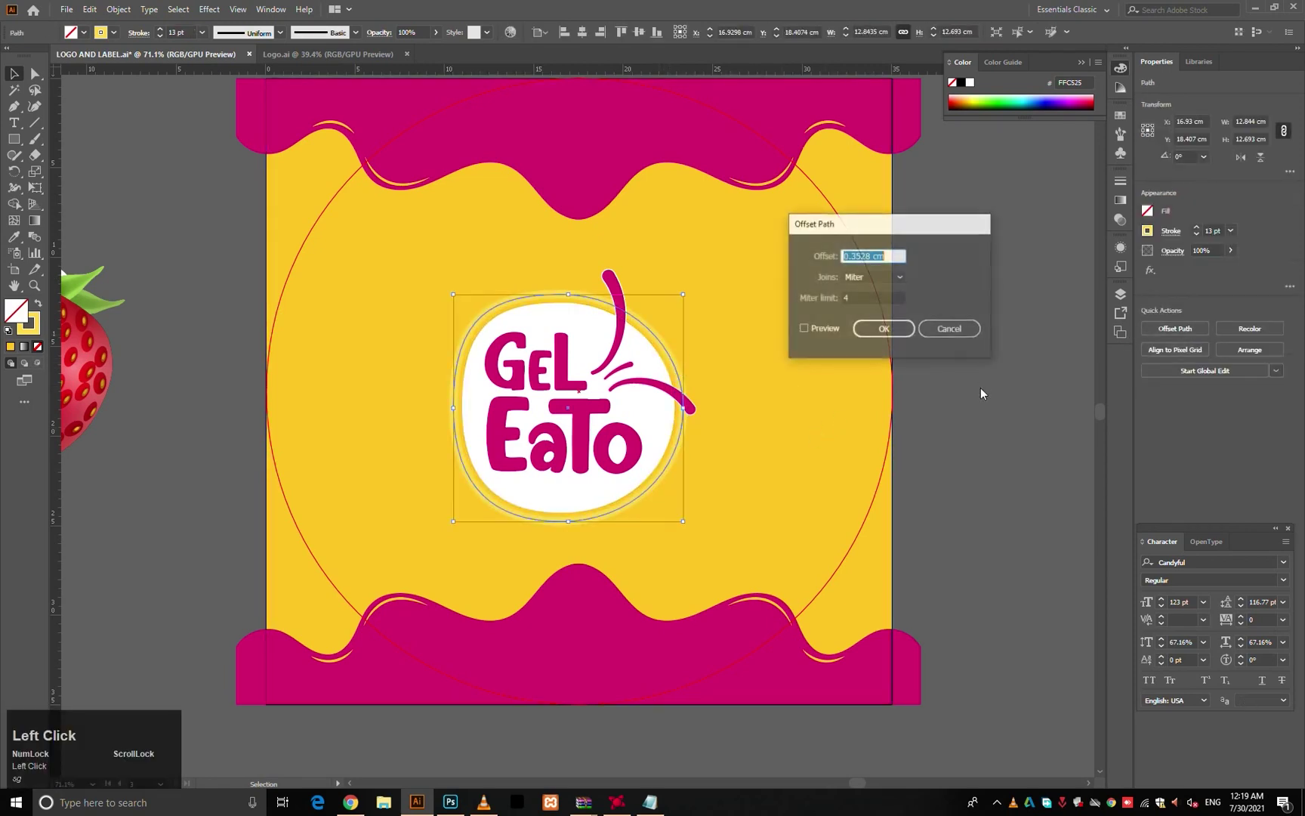
click(803, 328)
shift+scroll(874, 256, up, 7)
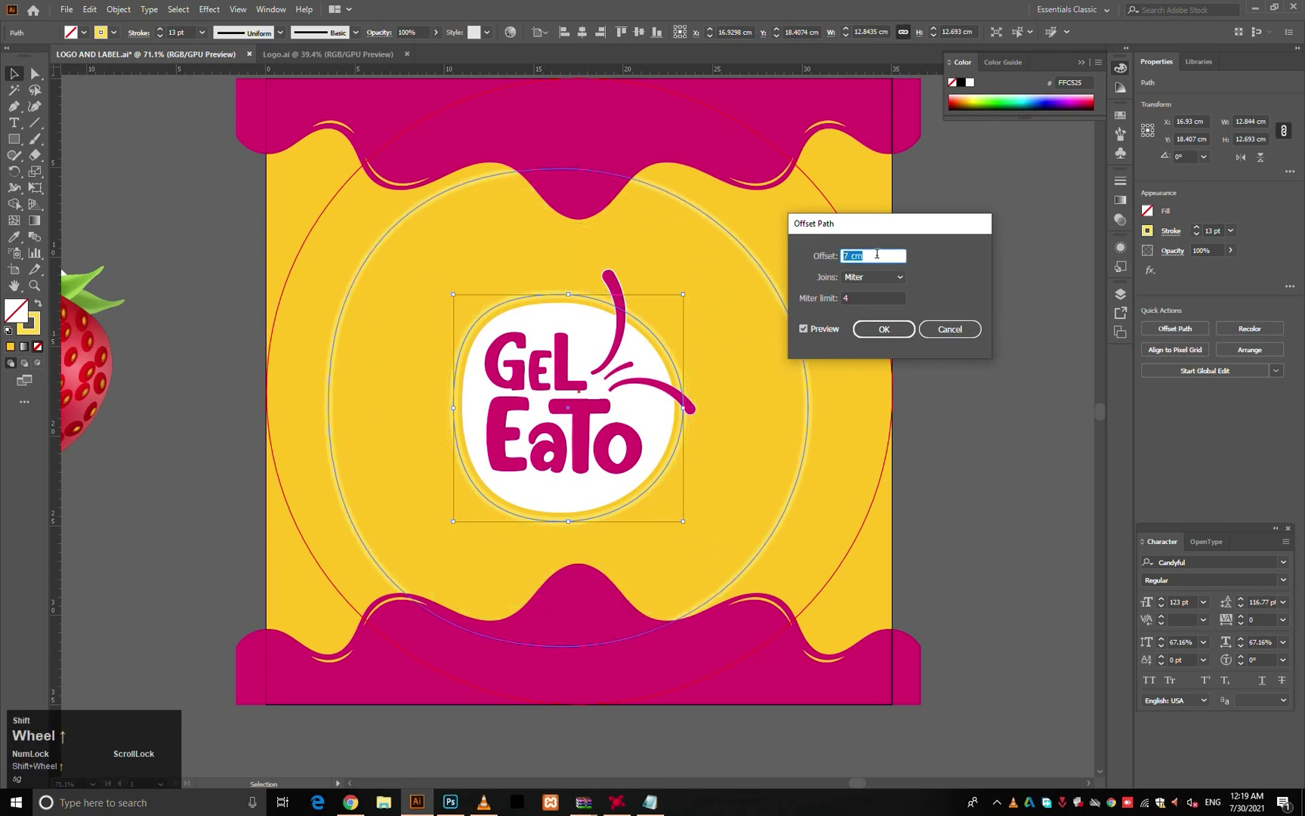
key(Return)
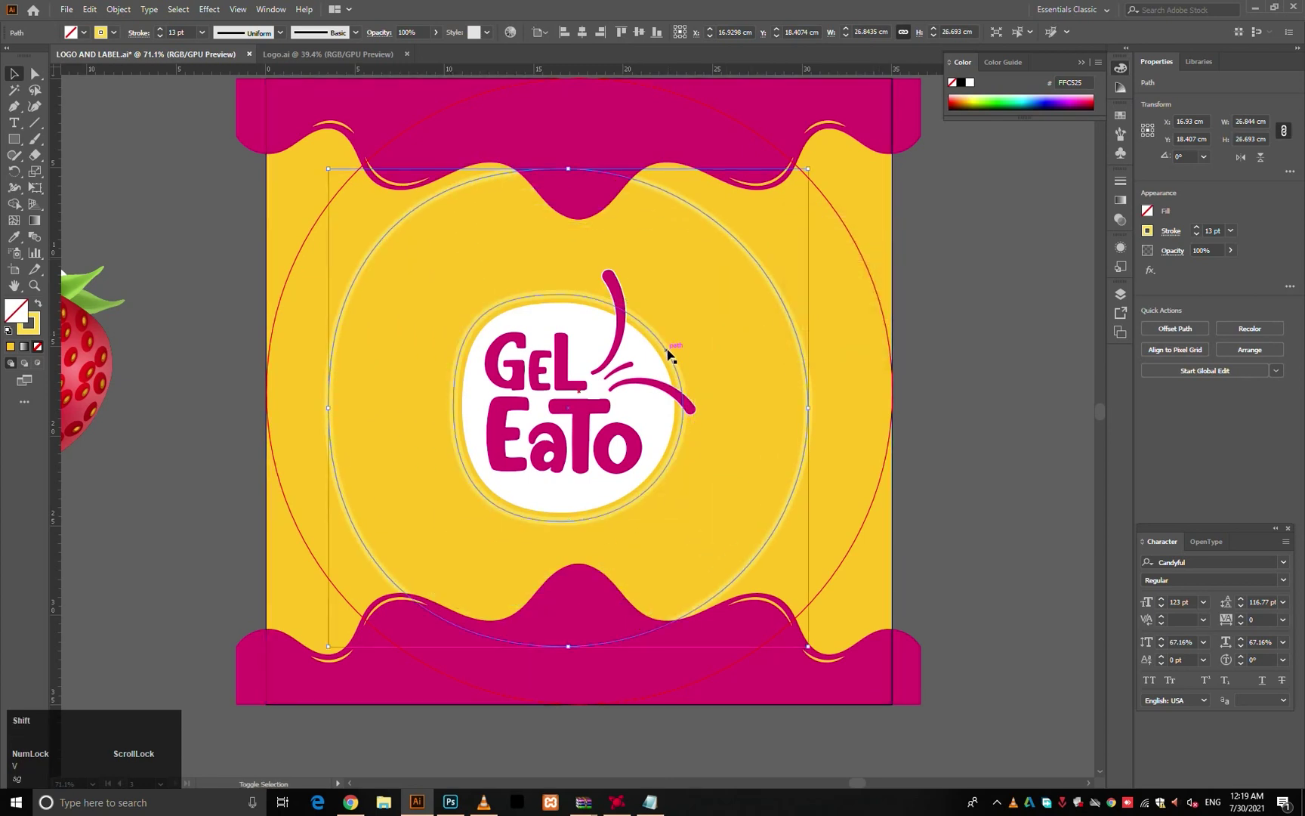
- Blend the inner and outer rings using 3 specified steps to form concentric rings around the lid logo
shift+click(667, 350)
click(118, 9)
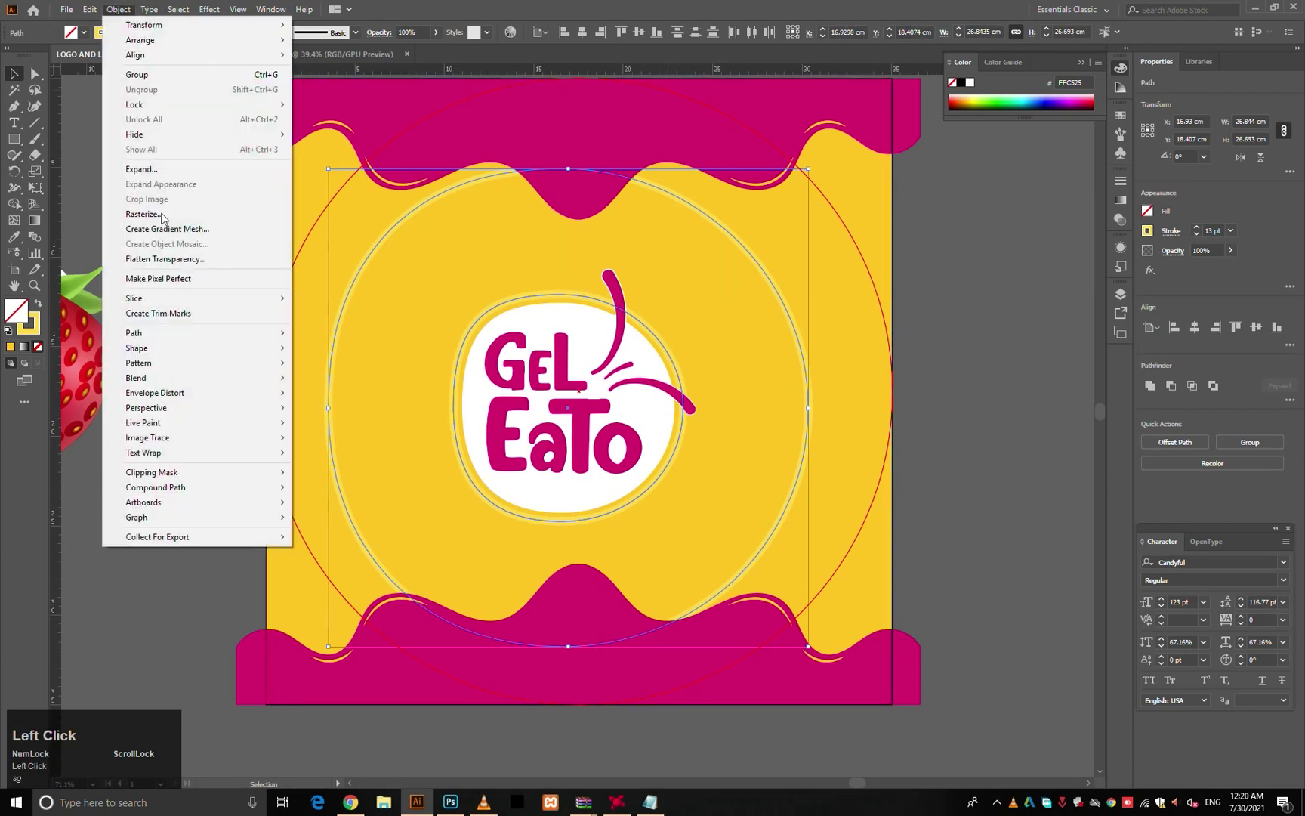
mouse_move(198, 379)
click(370, 377)
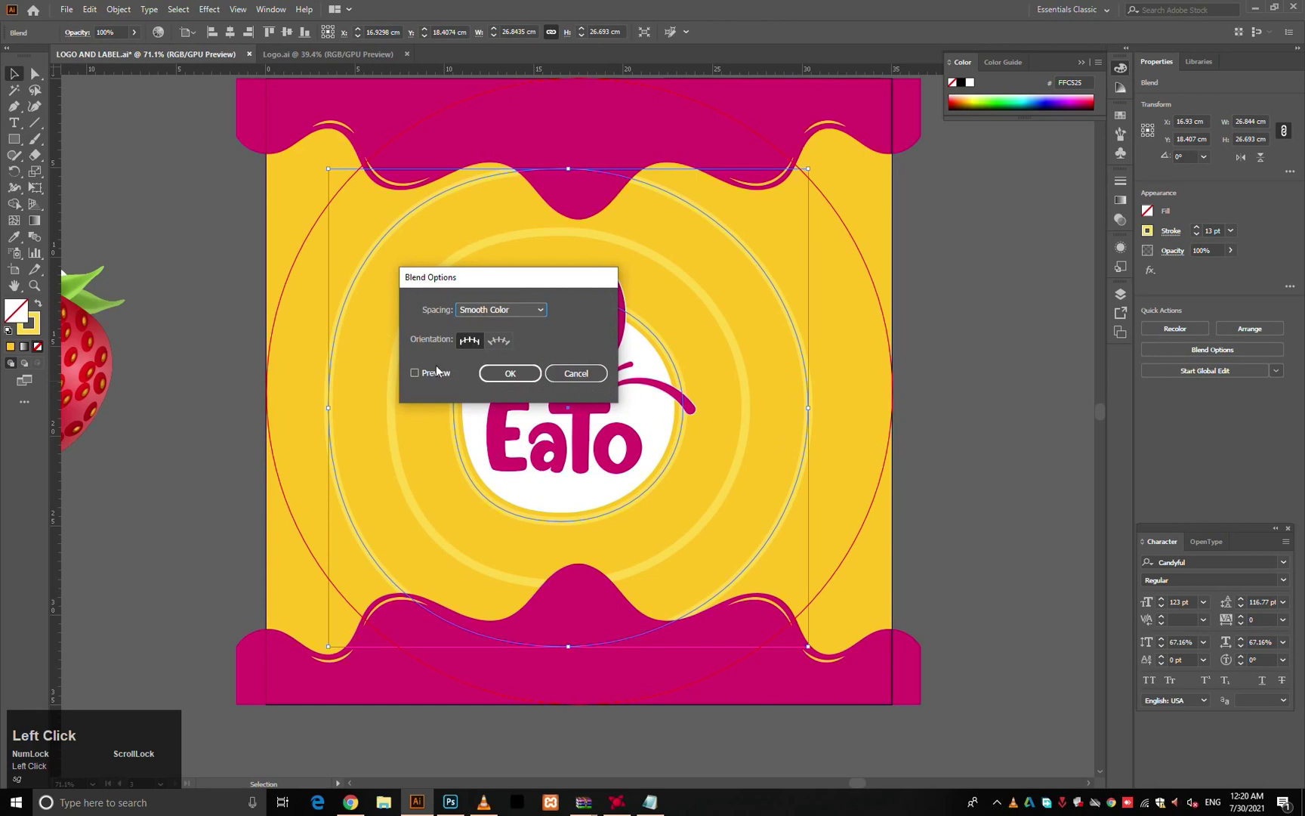
click(483, 311)
click(494, 337)
scroll(588, 315, up, 1)
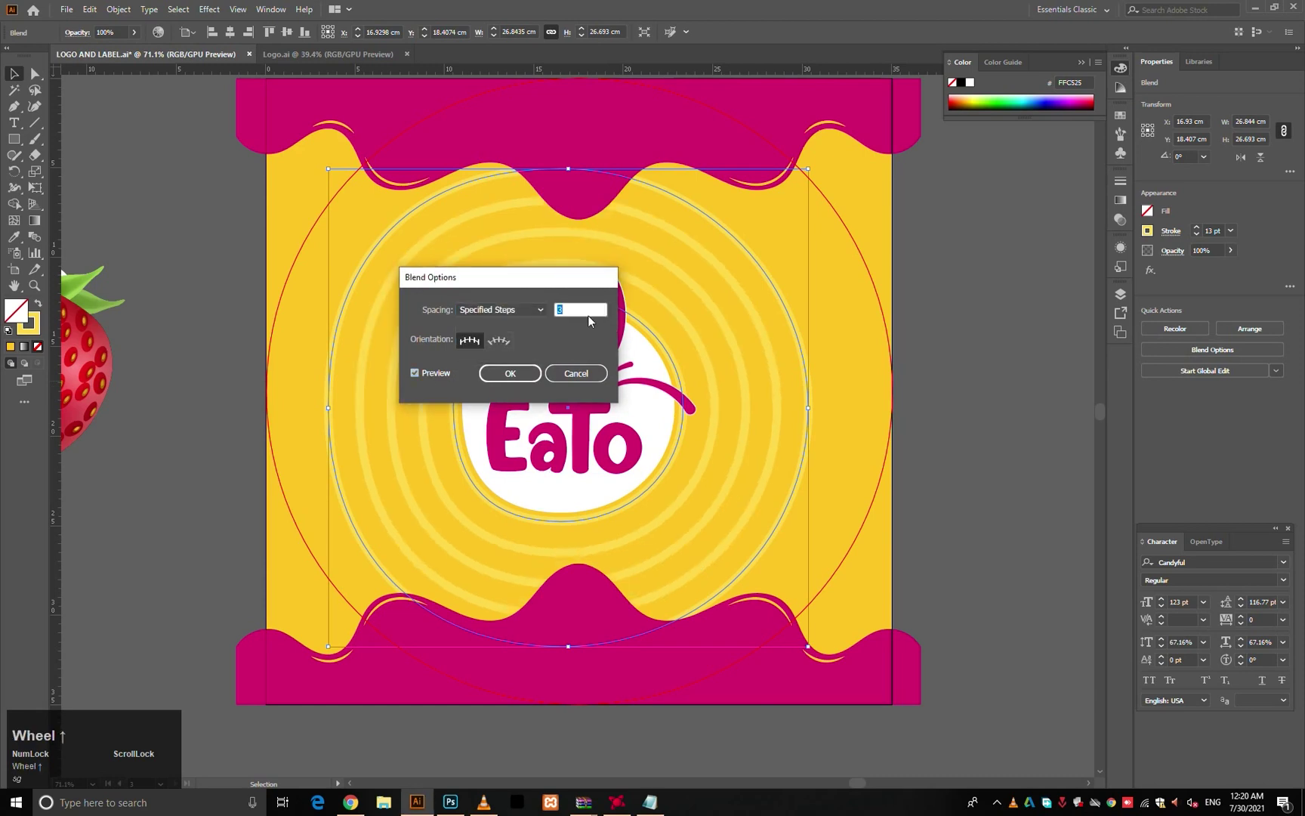
click(511, 373)
key(v)
click(977, 377)
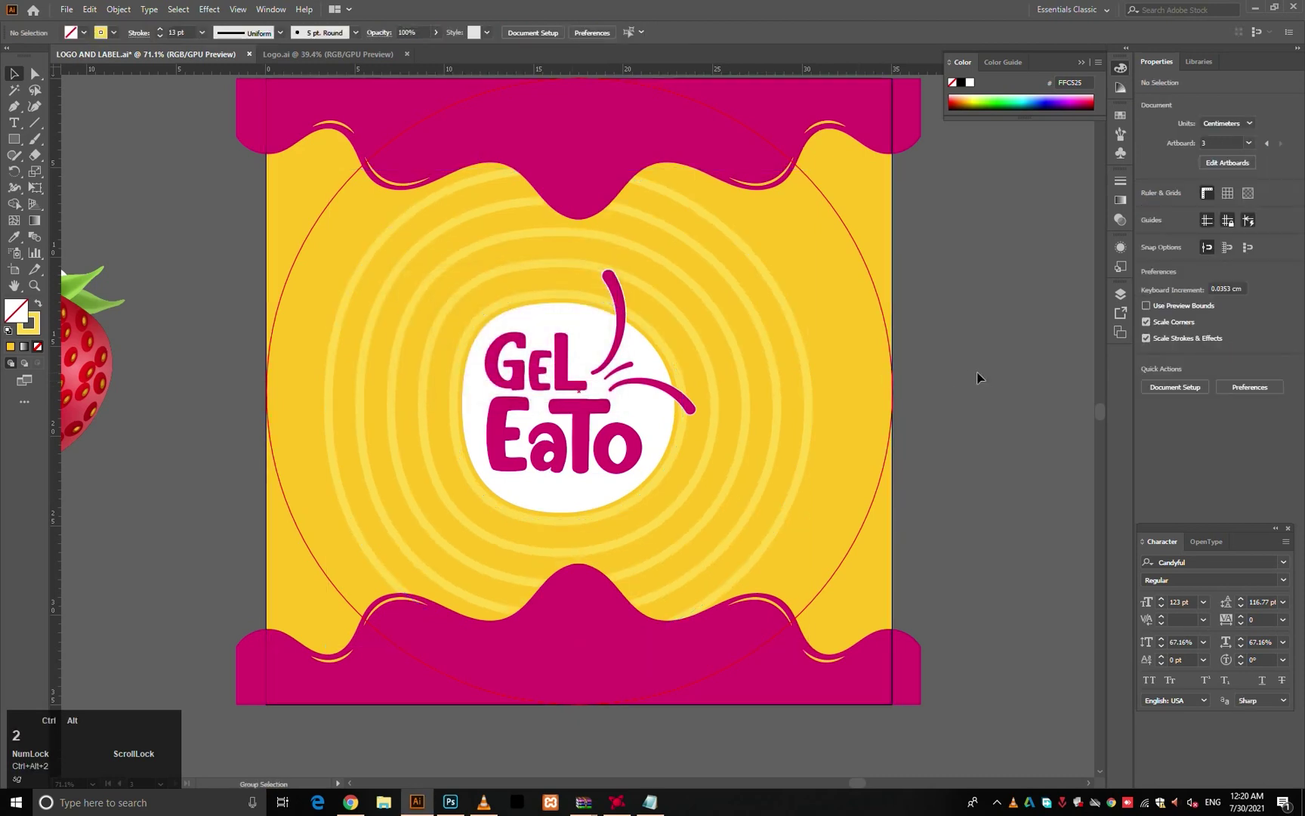
drag(978, 368, 904, 384)
key(v)
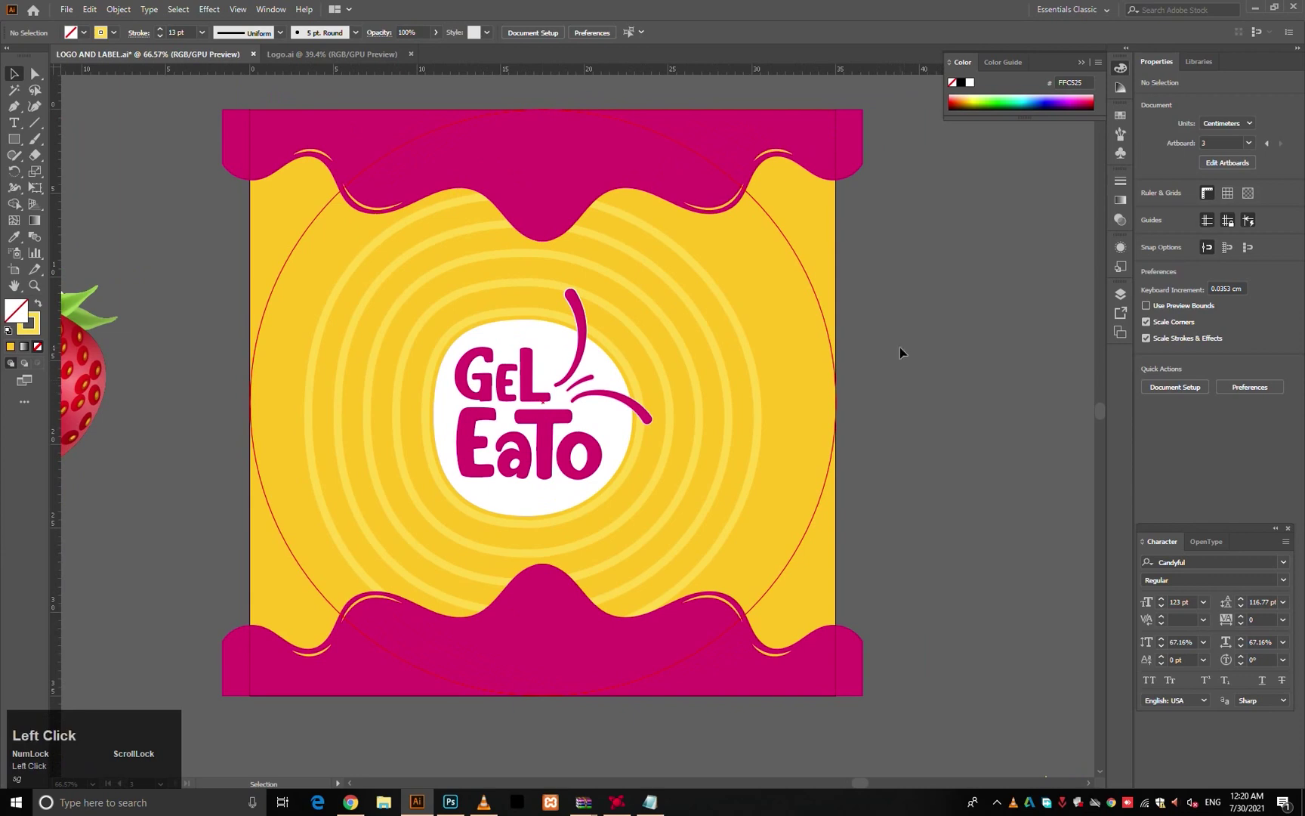
- Save the document and export all its artboards as maximum-quality 300 ppi RGB JPEGs named LOGO AND LABEL LID
drag(903, 303, 866, 328)
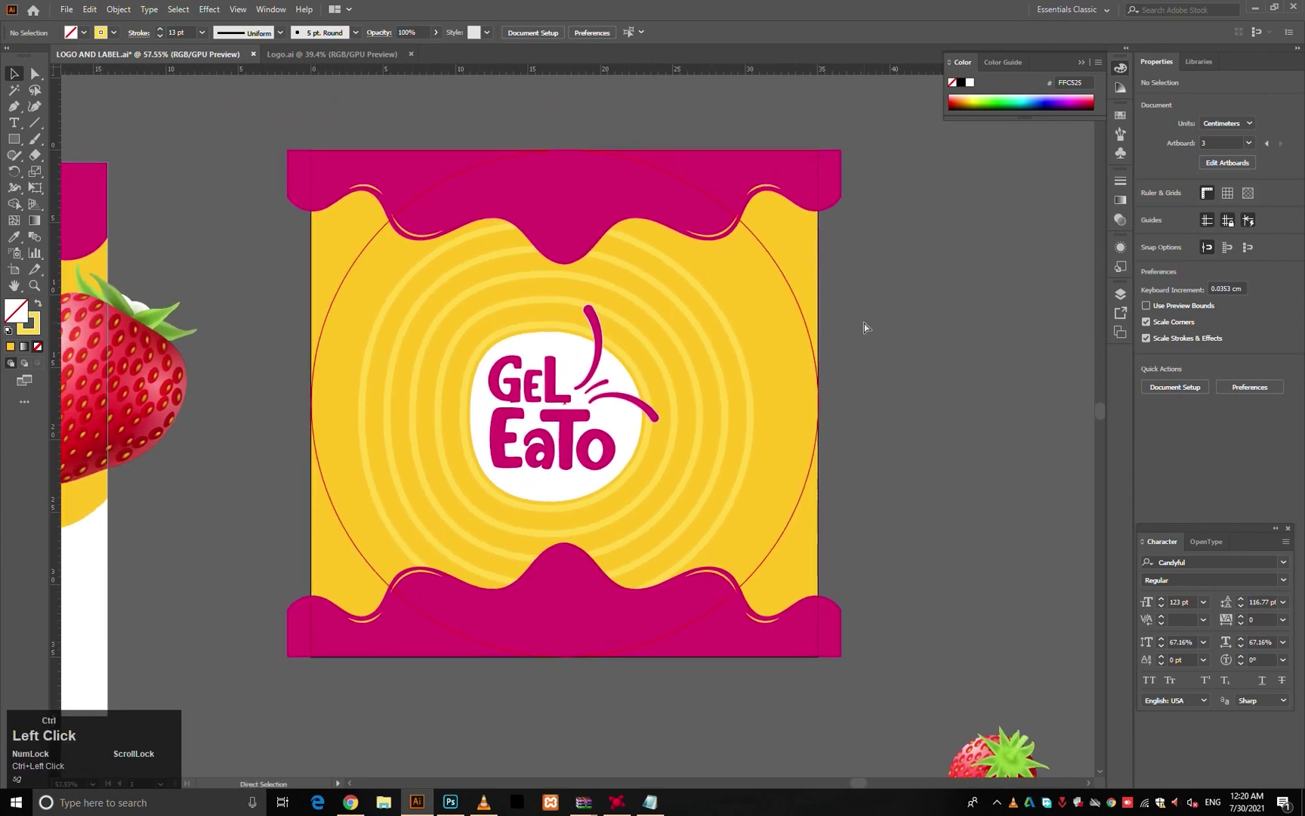
key(ctrl+s)
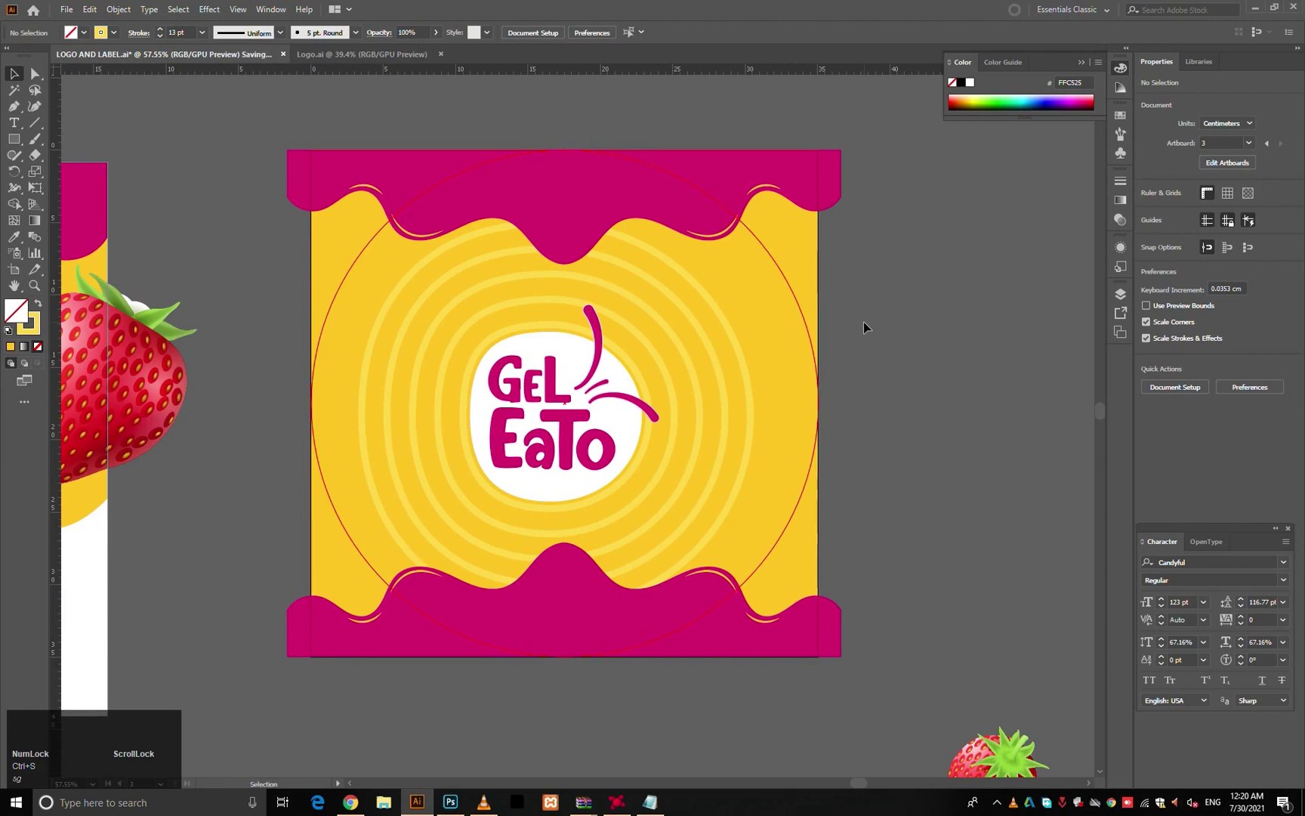
click(68, 9)
mouse_move(136, 252)
click(321, 264)
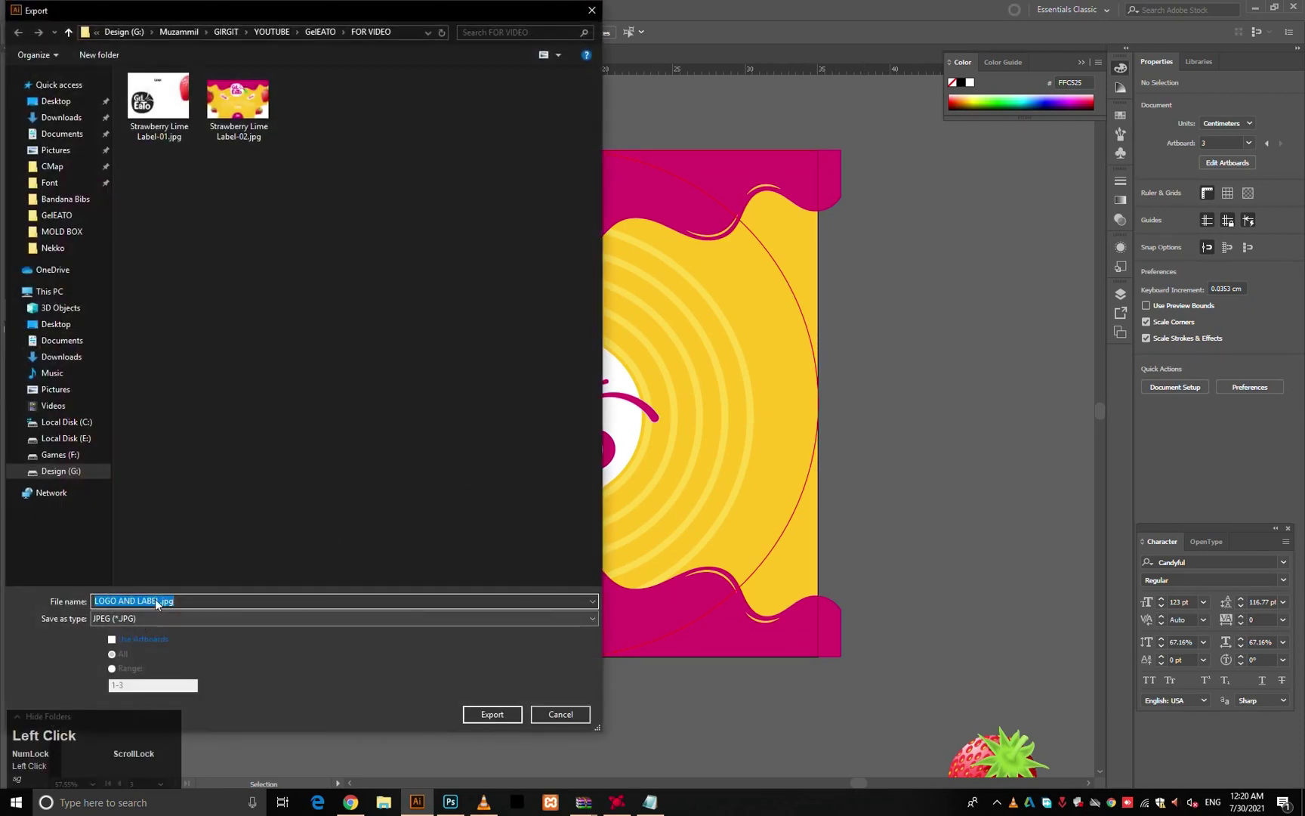
key(Right)
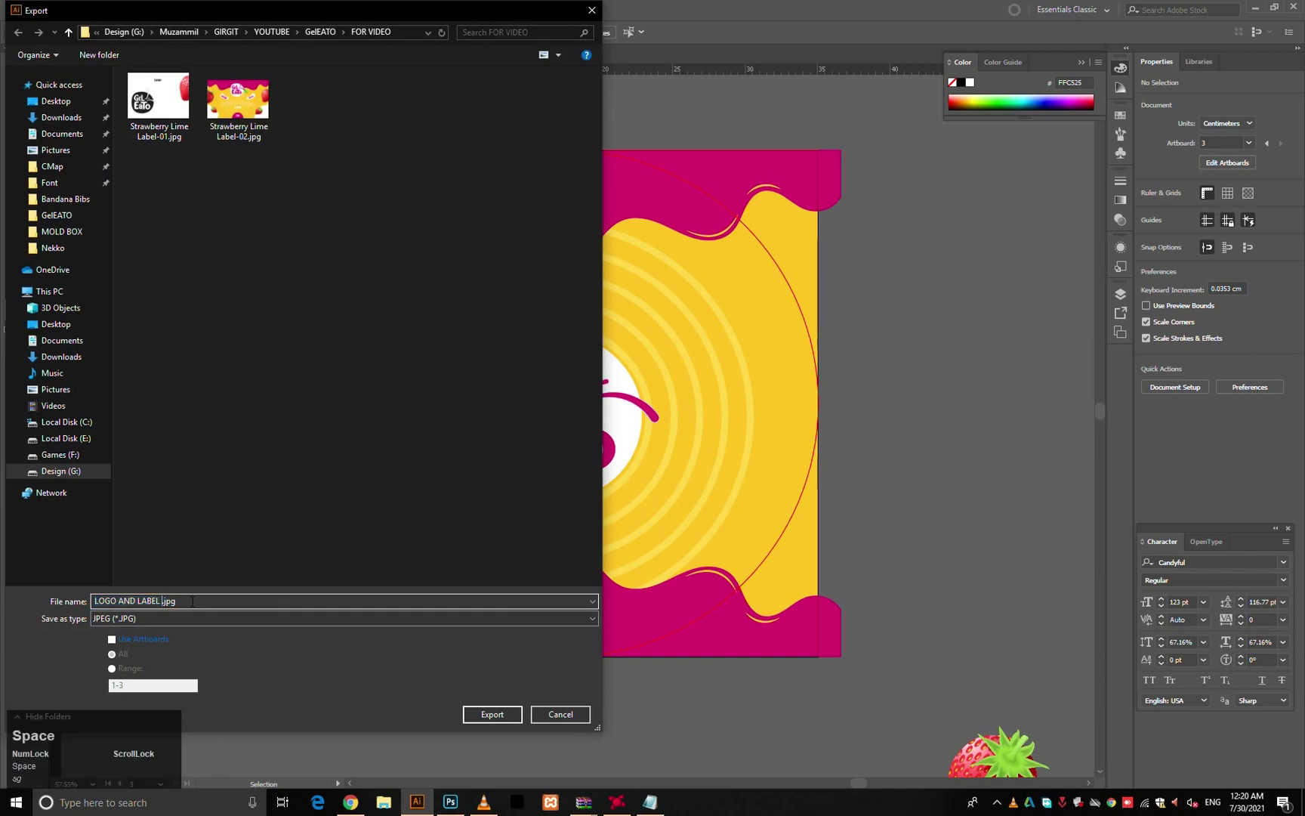
click(148, 642)
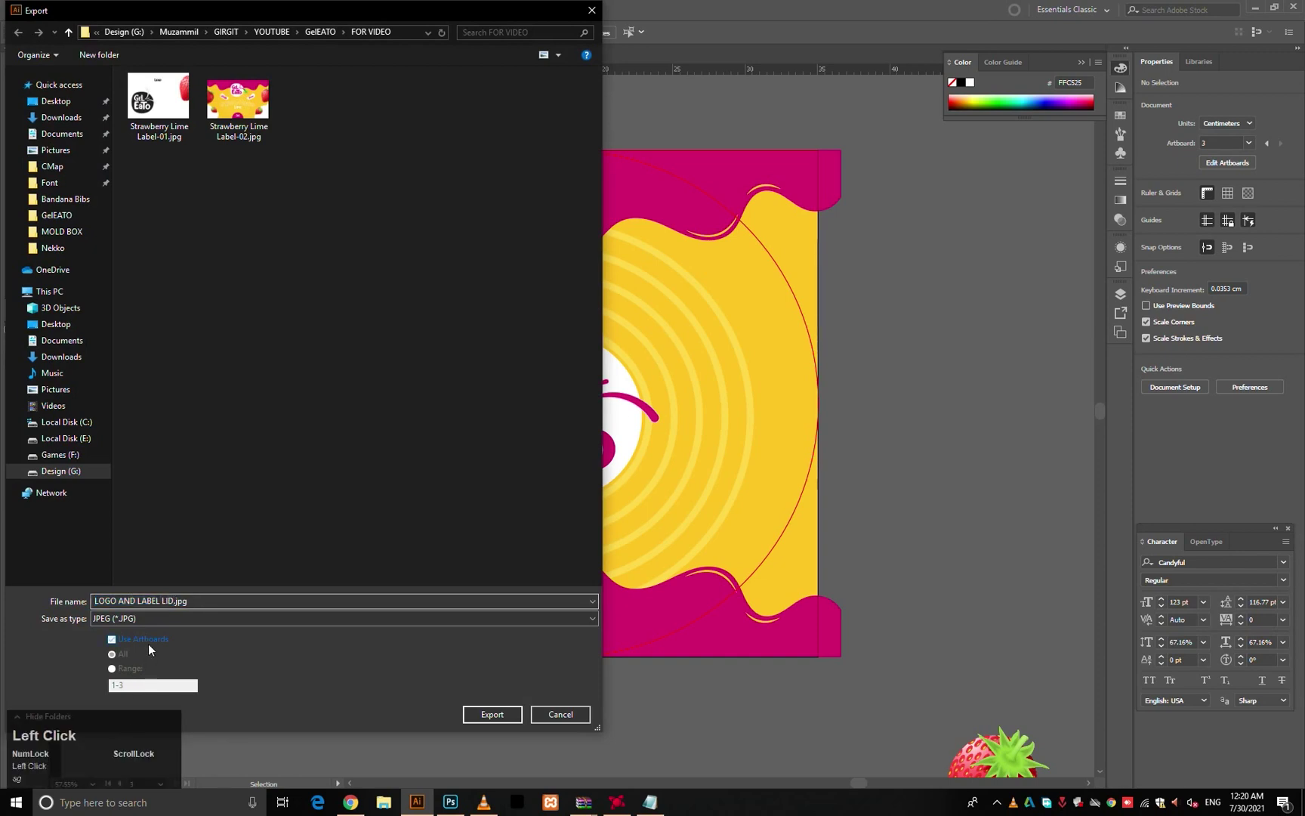
click(491, 713)
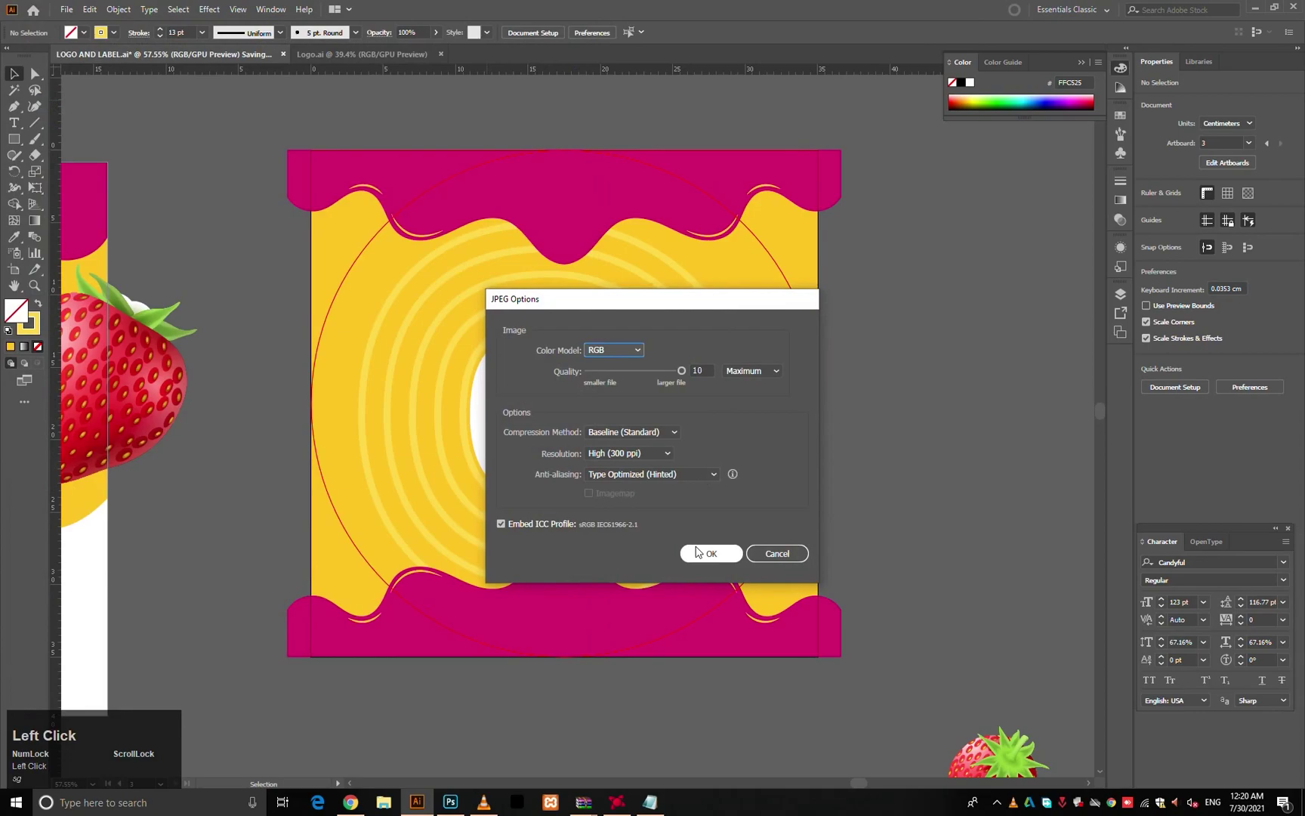
click(697, 552)
- Switch to Photoshop, open LOGO AND LABEL LID-03.jpg and copy the entire lid artwork
click(450, 803)
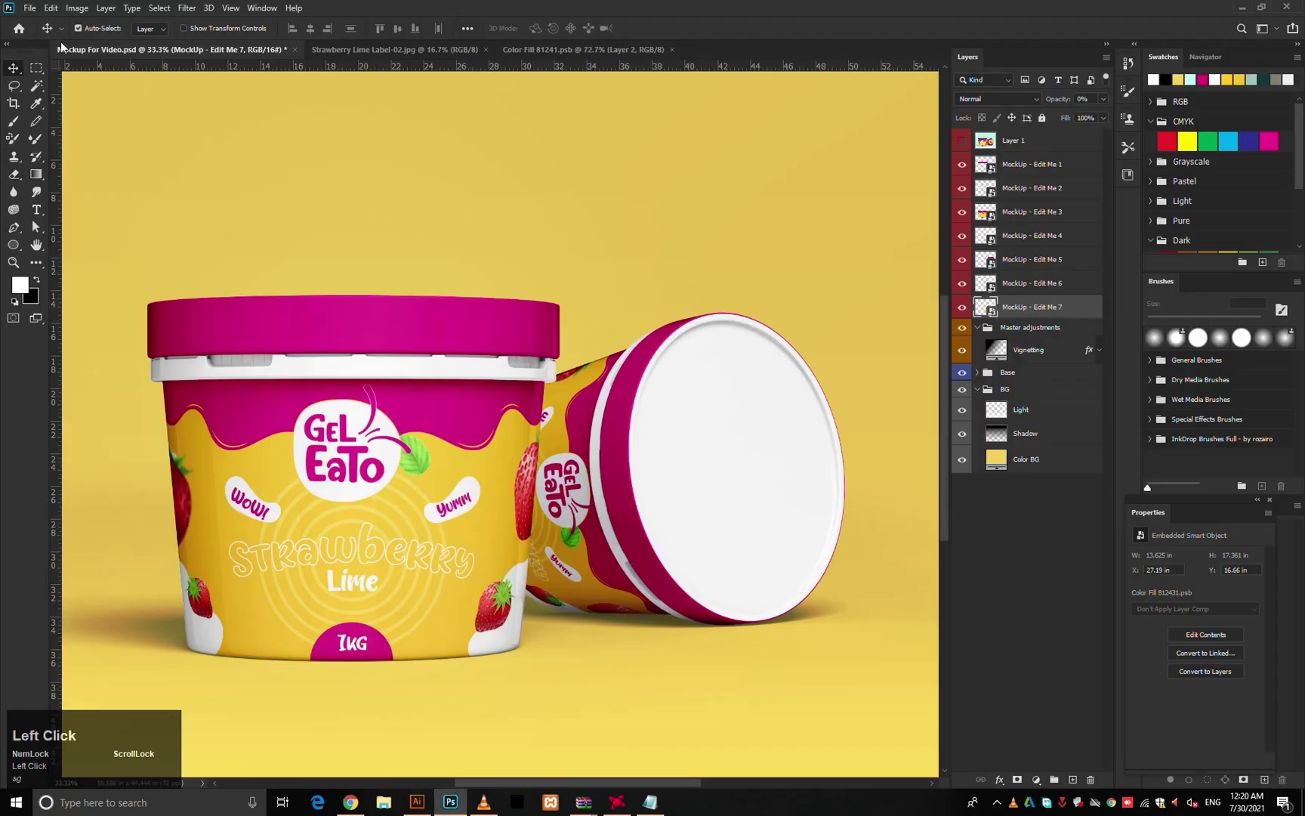
click(34, 12)
click(46, 38)
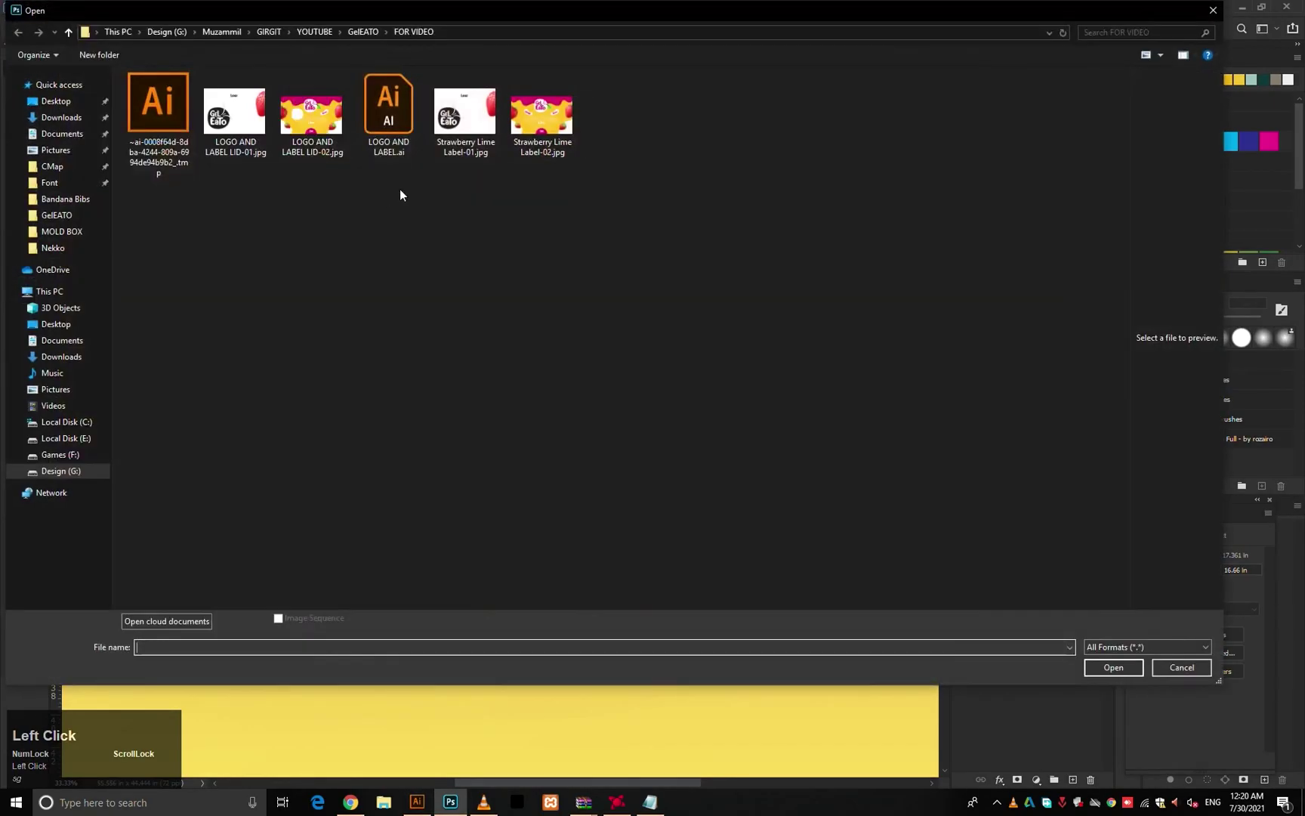
click(170, 144)
double_click(284, 133)
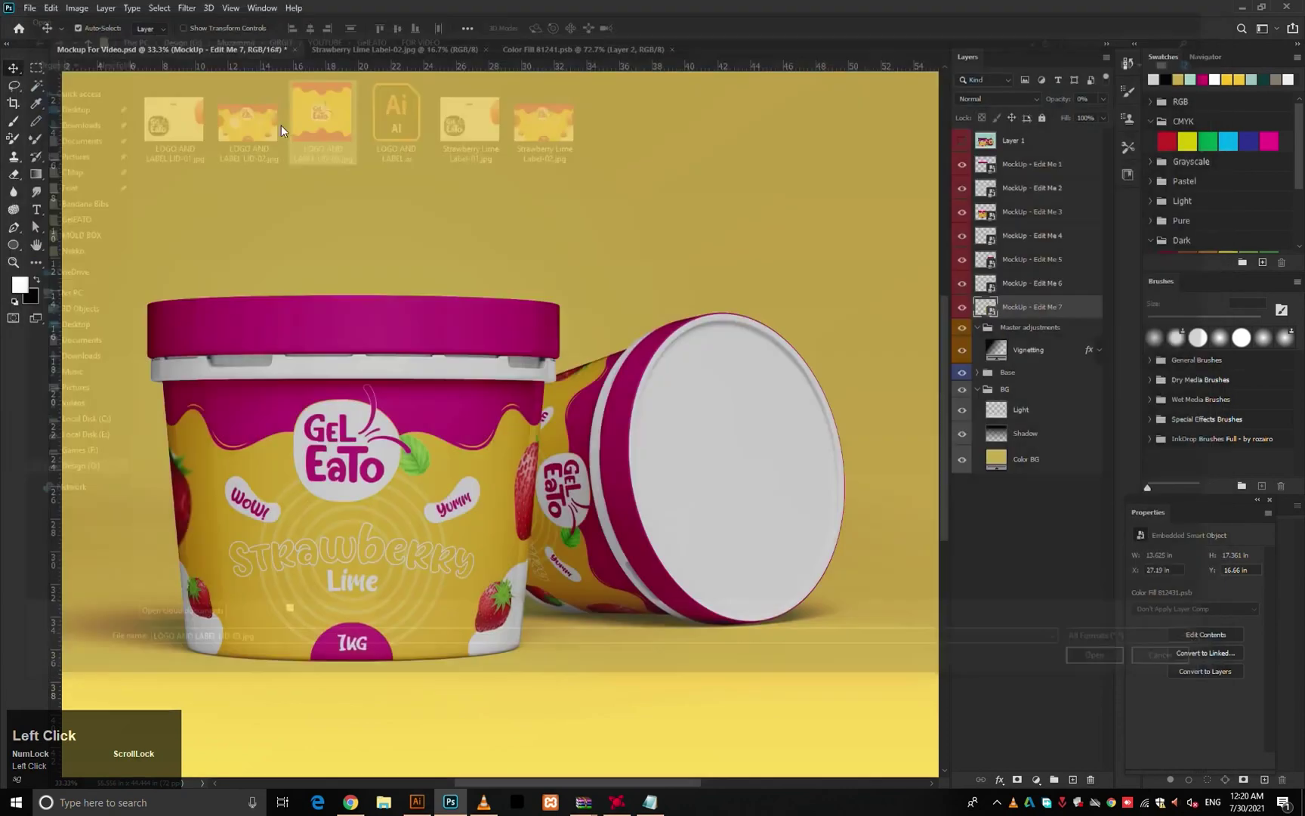
key(ctrl+d)
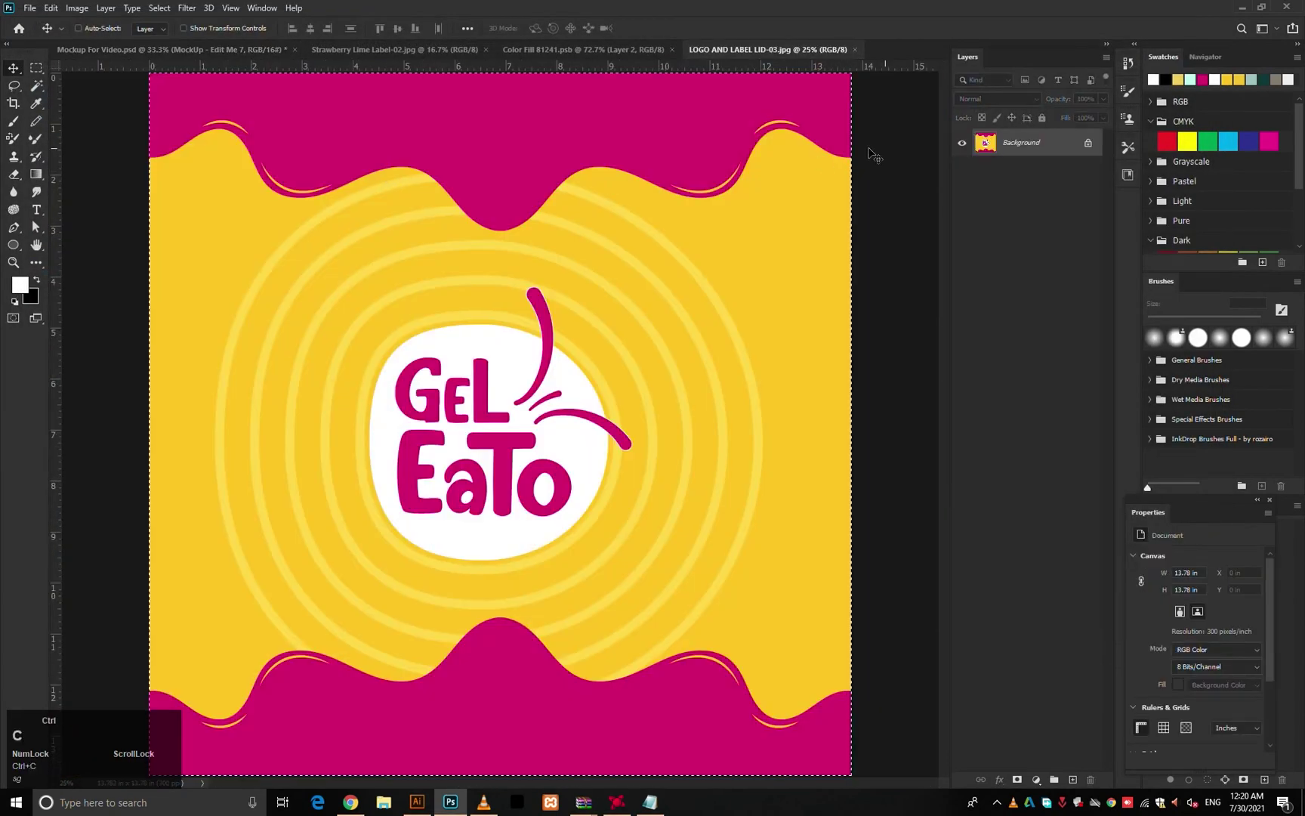
- Open the contents of the mockup's MockUp - Edit Me 4 smart object and paste the lid artwork into it
click(222, 57)
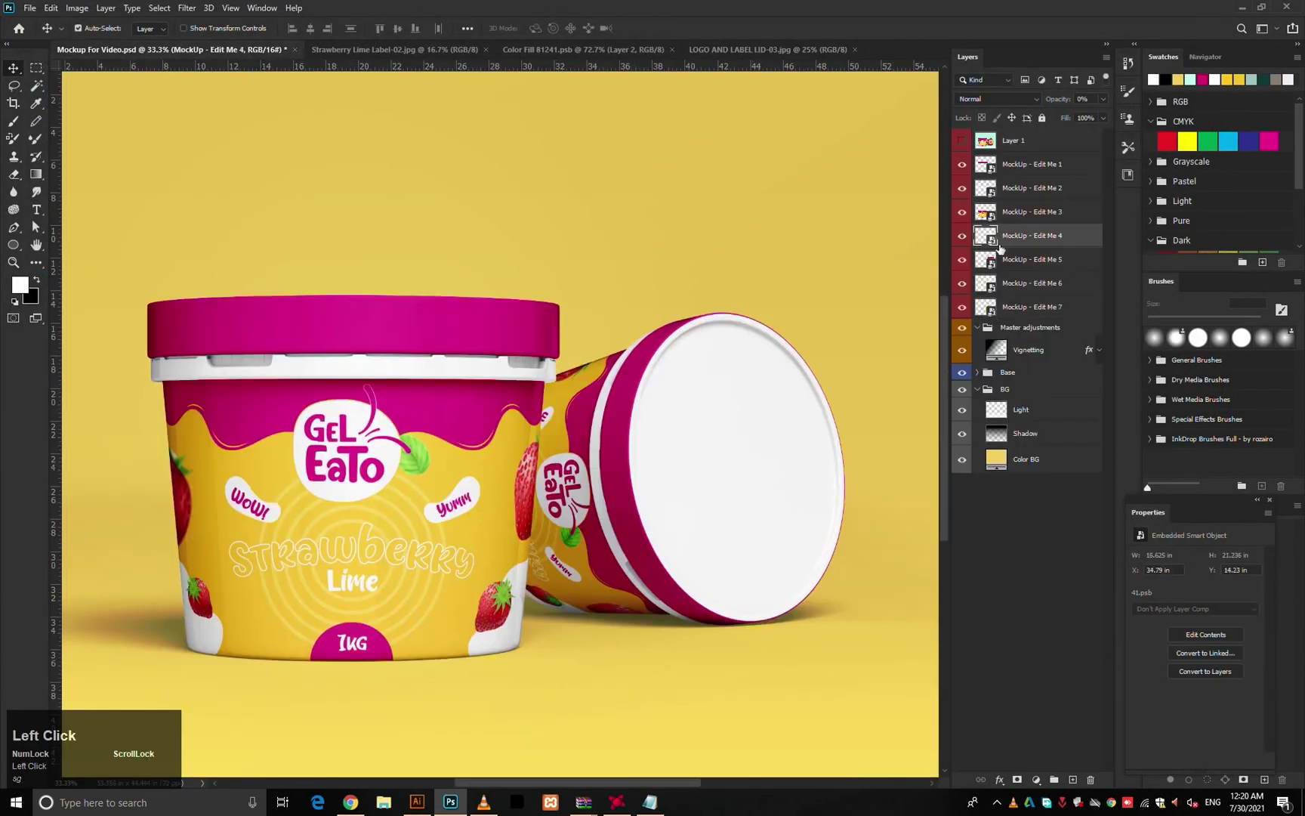
double_click(989, 236)
key(ctrl+v)
- Scale the pasted lid artwork down to fill the smart object's canvas, save it and return to the mockup document
key(ctrl+s)
key(ctrl+t)
key(ctrl+0)
drag(679, 490, 668, 483)
drag(830, 761, 570, 492)
drag(420, 351, 426, 355)
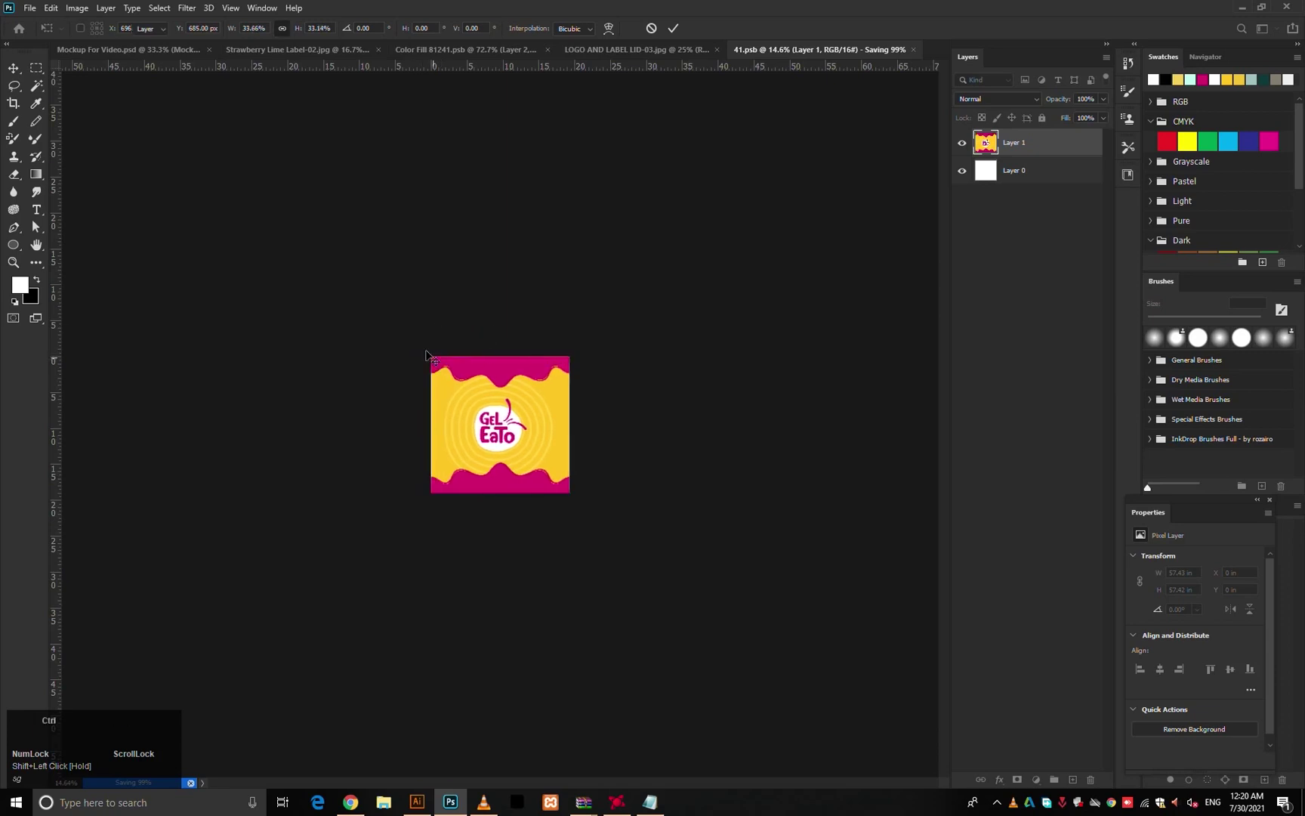
key(Return)
key(ctrl+0)
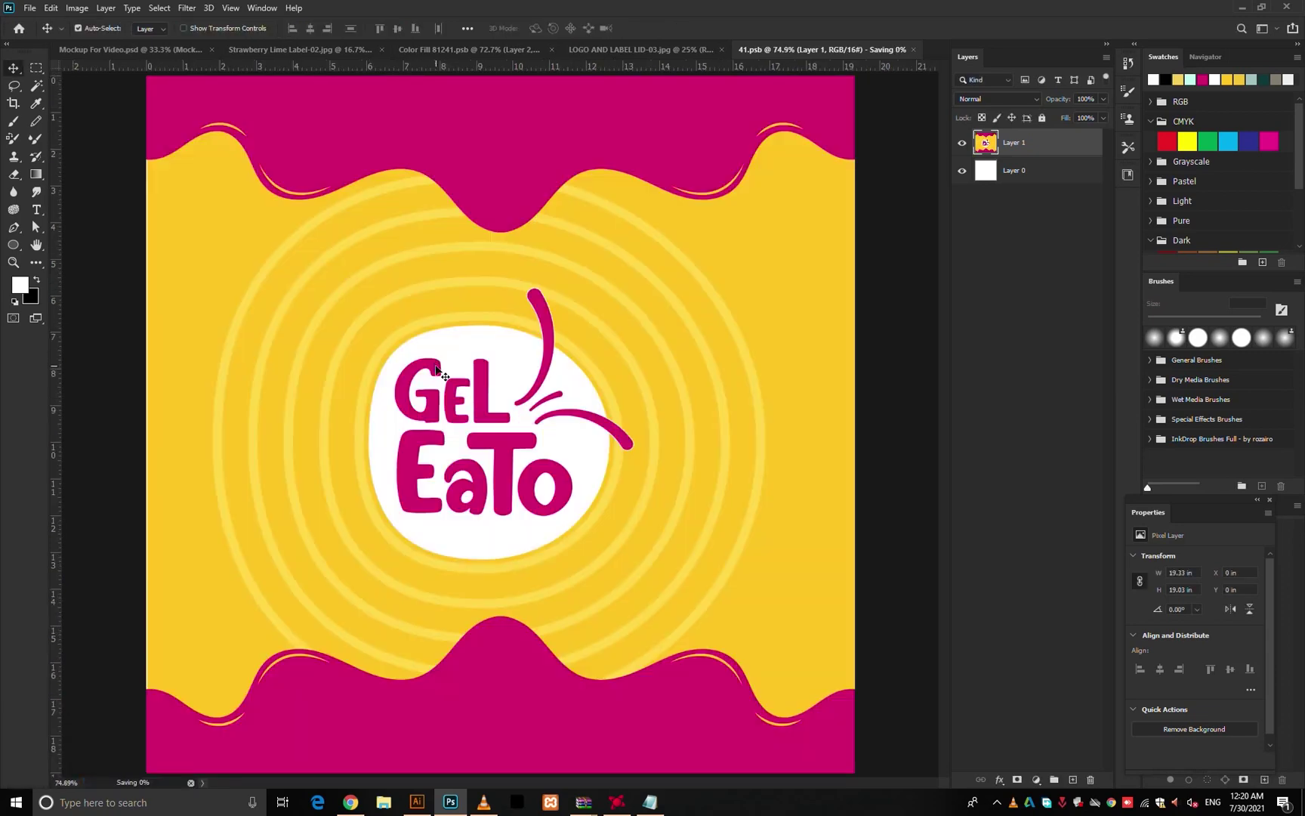
click(173, 48)
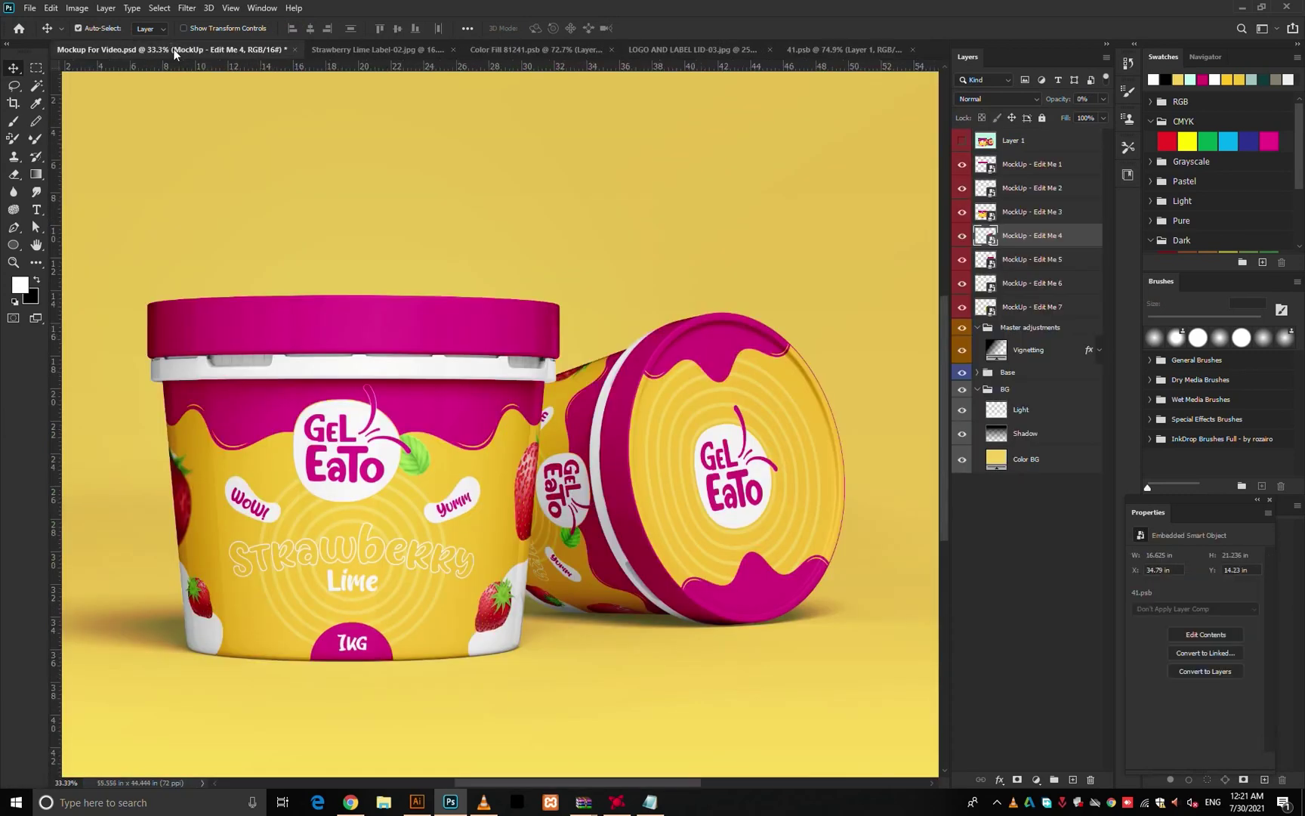
- Examine the finished mockup up close in an uncluttered view, checking the front label and the tilted jar's lid
ctrl+click(712, 451)
drag(460, 527, 751, 464)
key(Tab)
drag(917, 461, 762, 472)
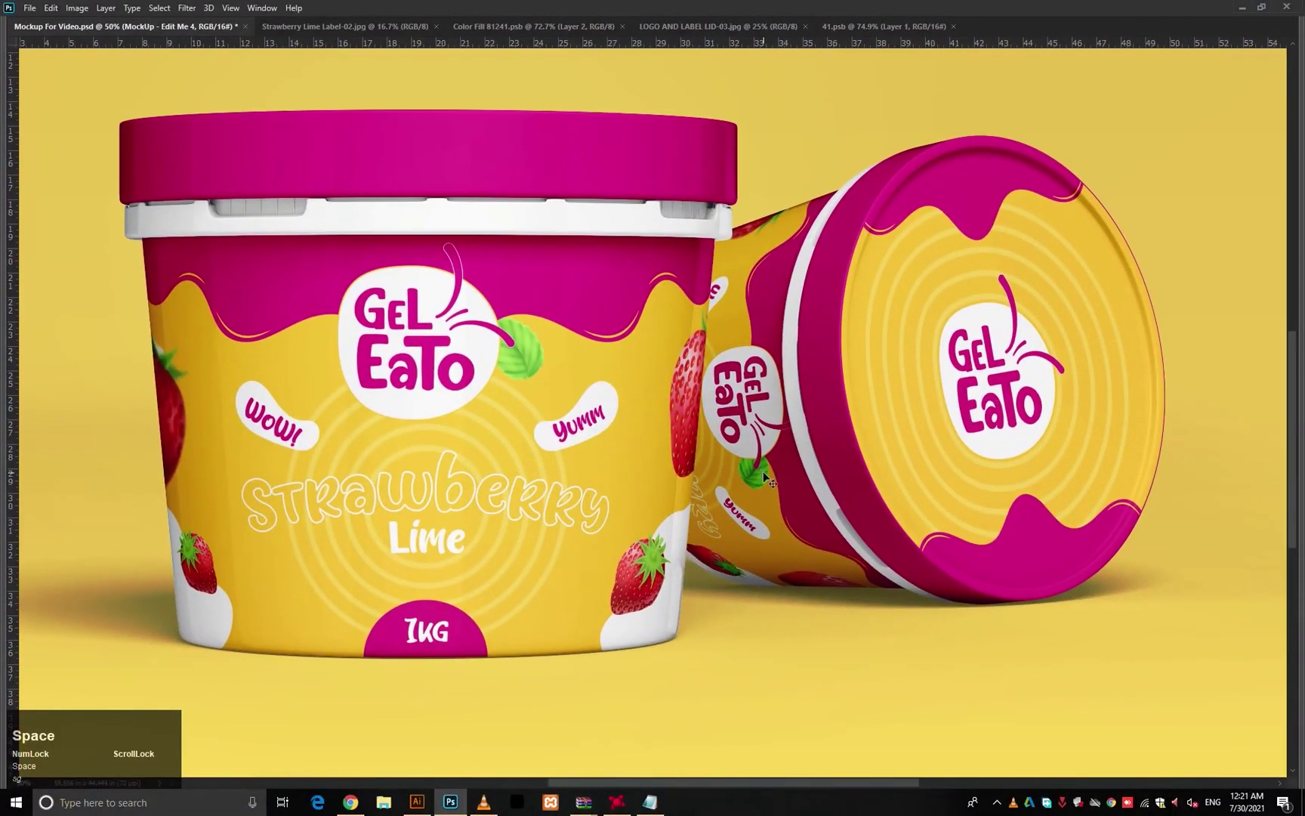
key(ctrl)
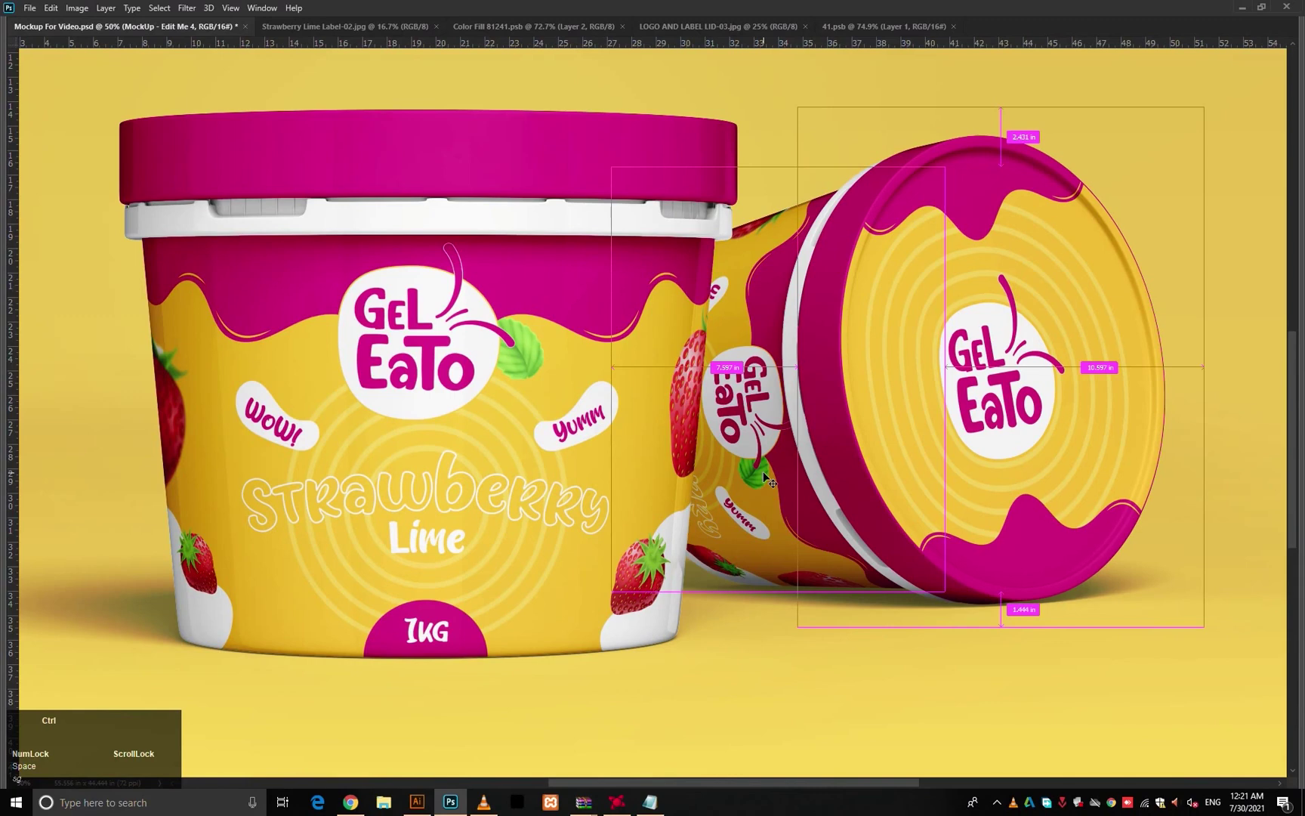
drag(764, 473, 649, 495)
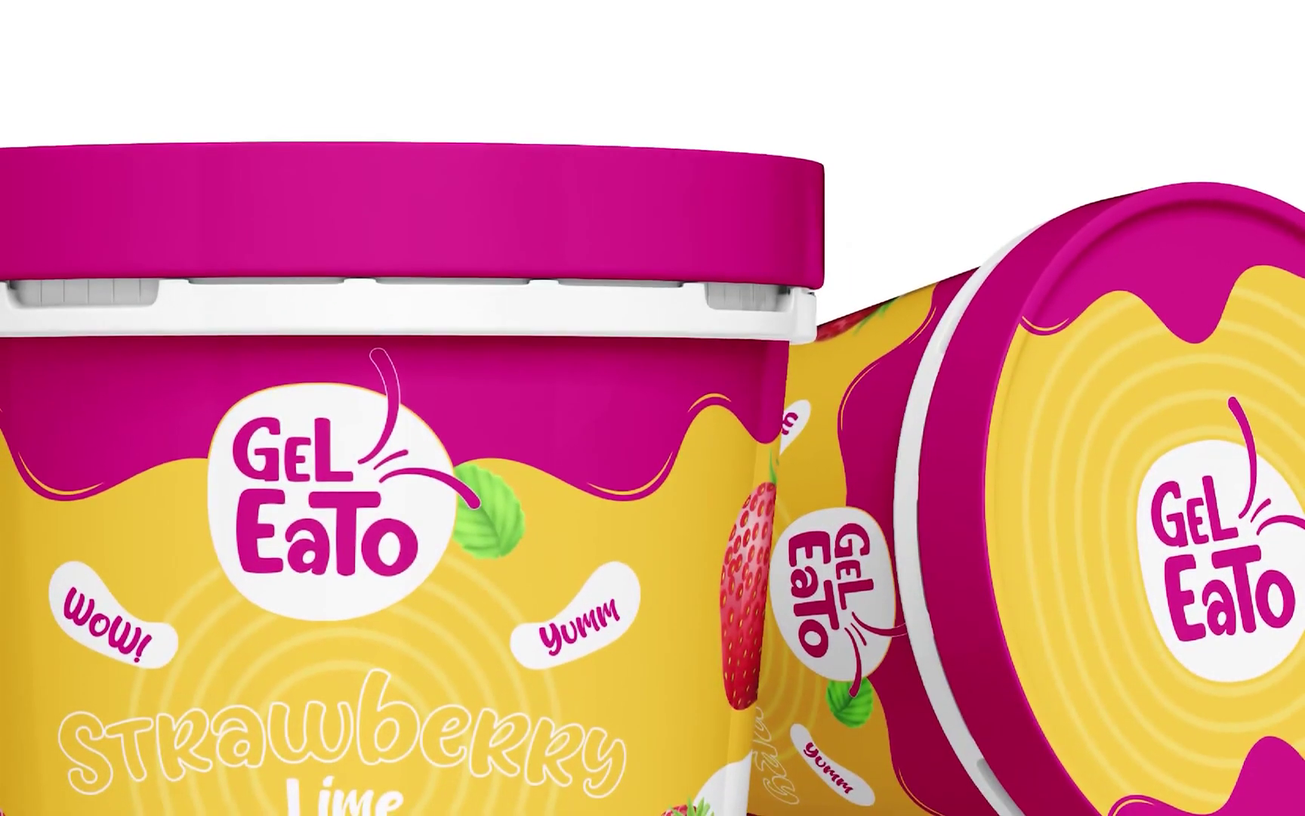